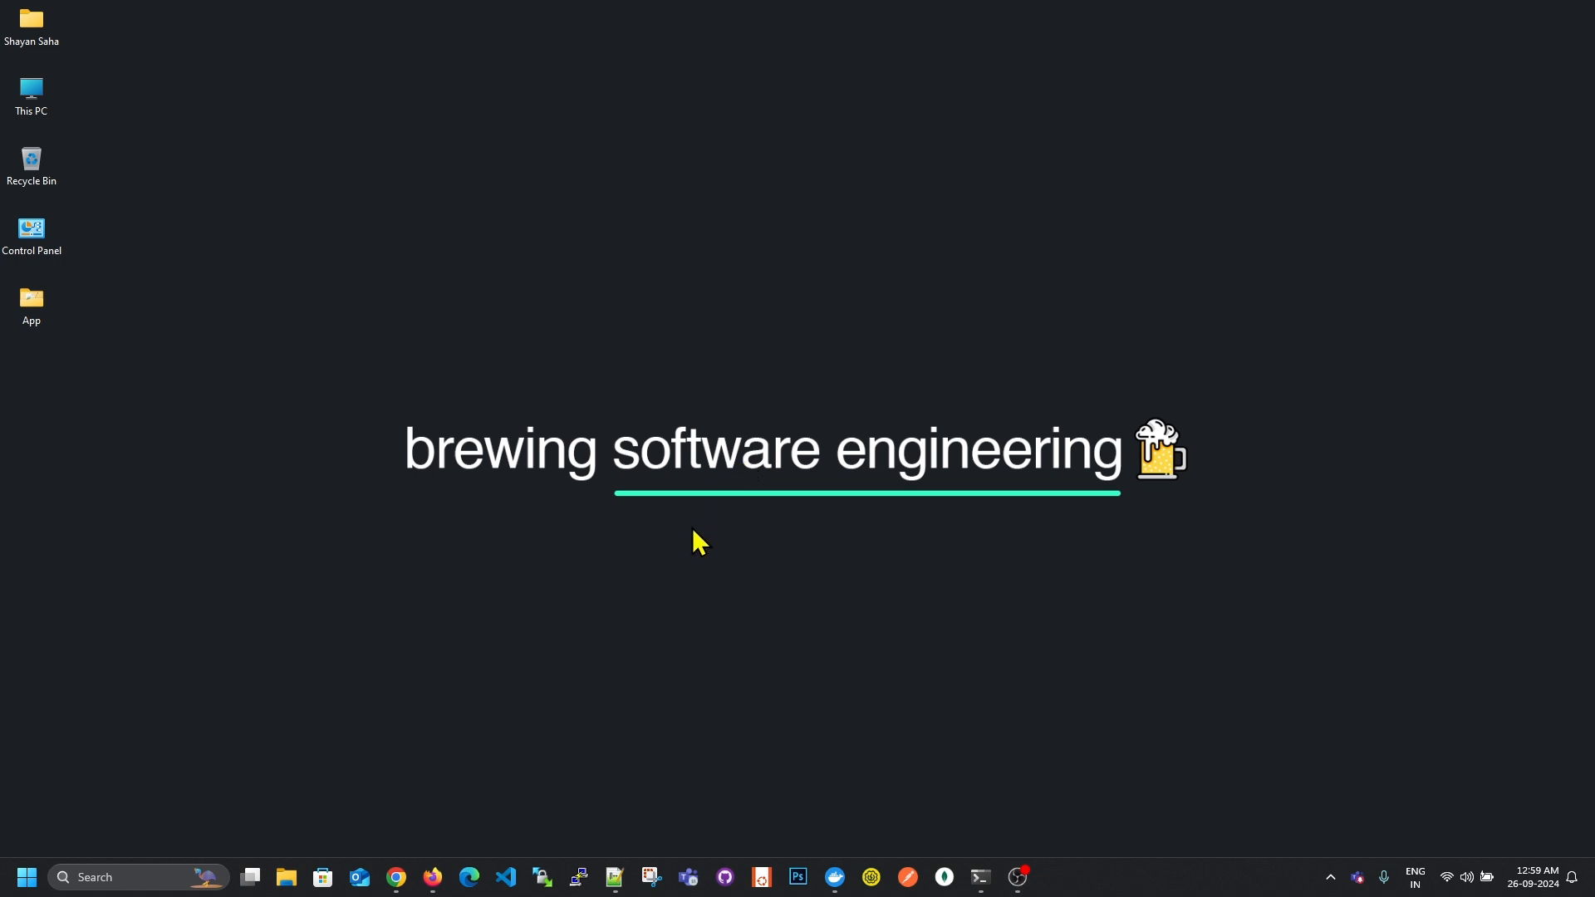
In the open Notepad++ note, write "global sites" and "internal sites" on two consecutive lines starting at line 3.
{"action": "left_click", "coordinate": [615, 879]}
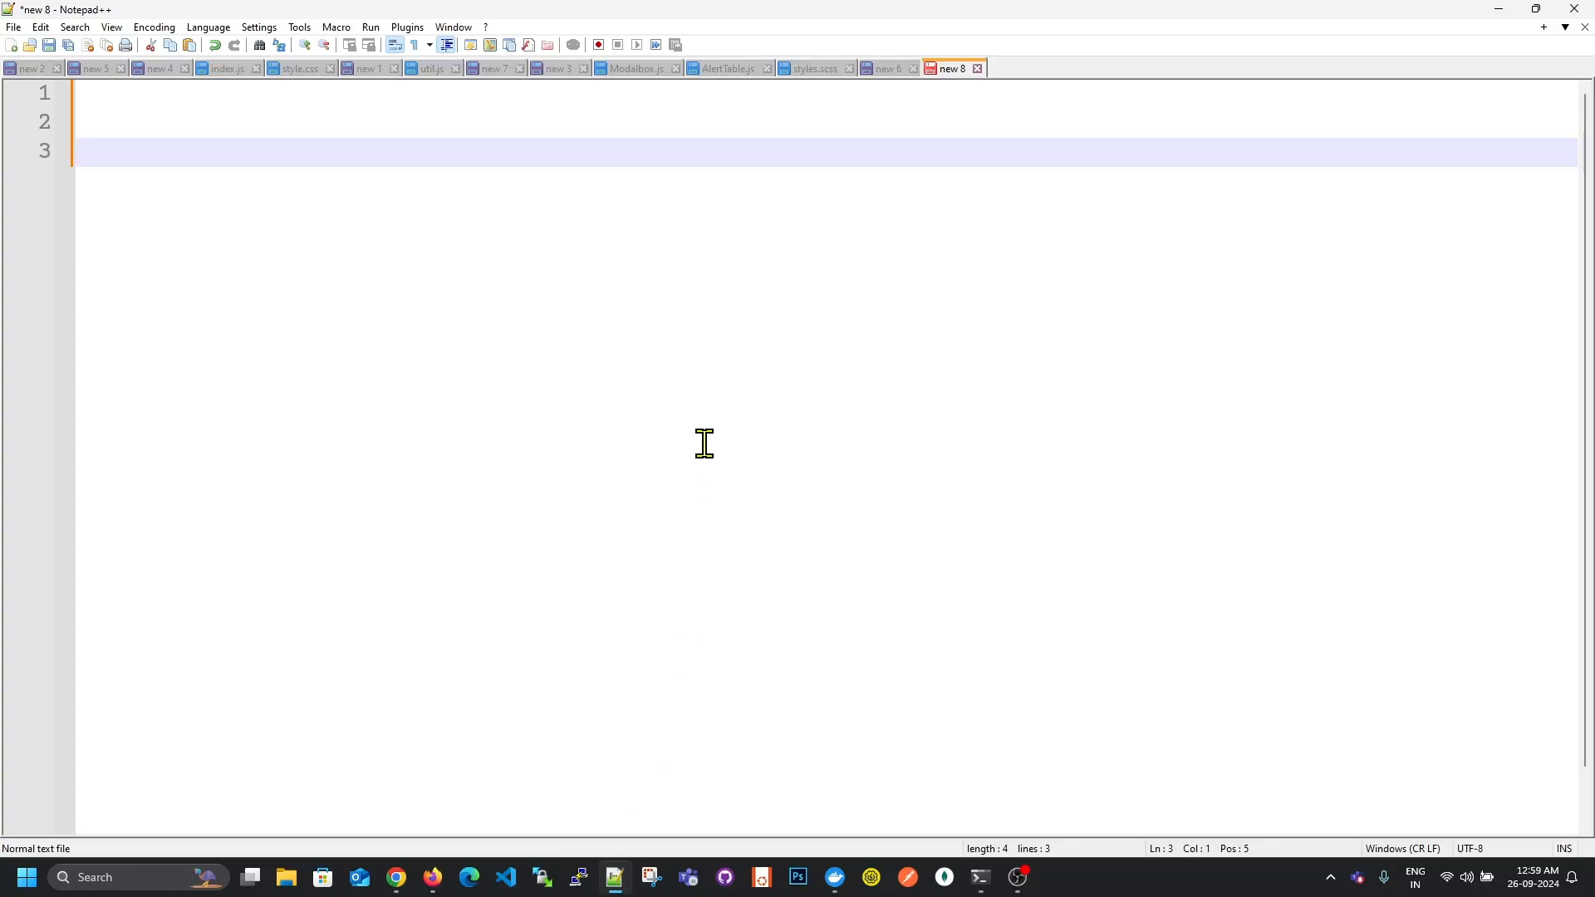
{"action": "scroll", "coordinate": [699, 383], "scroll_direction": "up", "scroll_amount": 2}
{"action": "key", "text": "BackSpace"}
{"action": "key", "text": "BackSpace"}
{"action": "key", "text": "Return"}
{"action": "key", "text": "Return"}
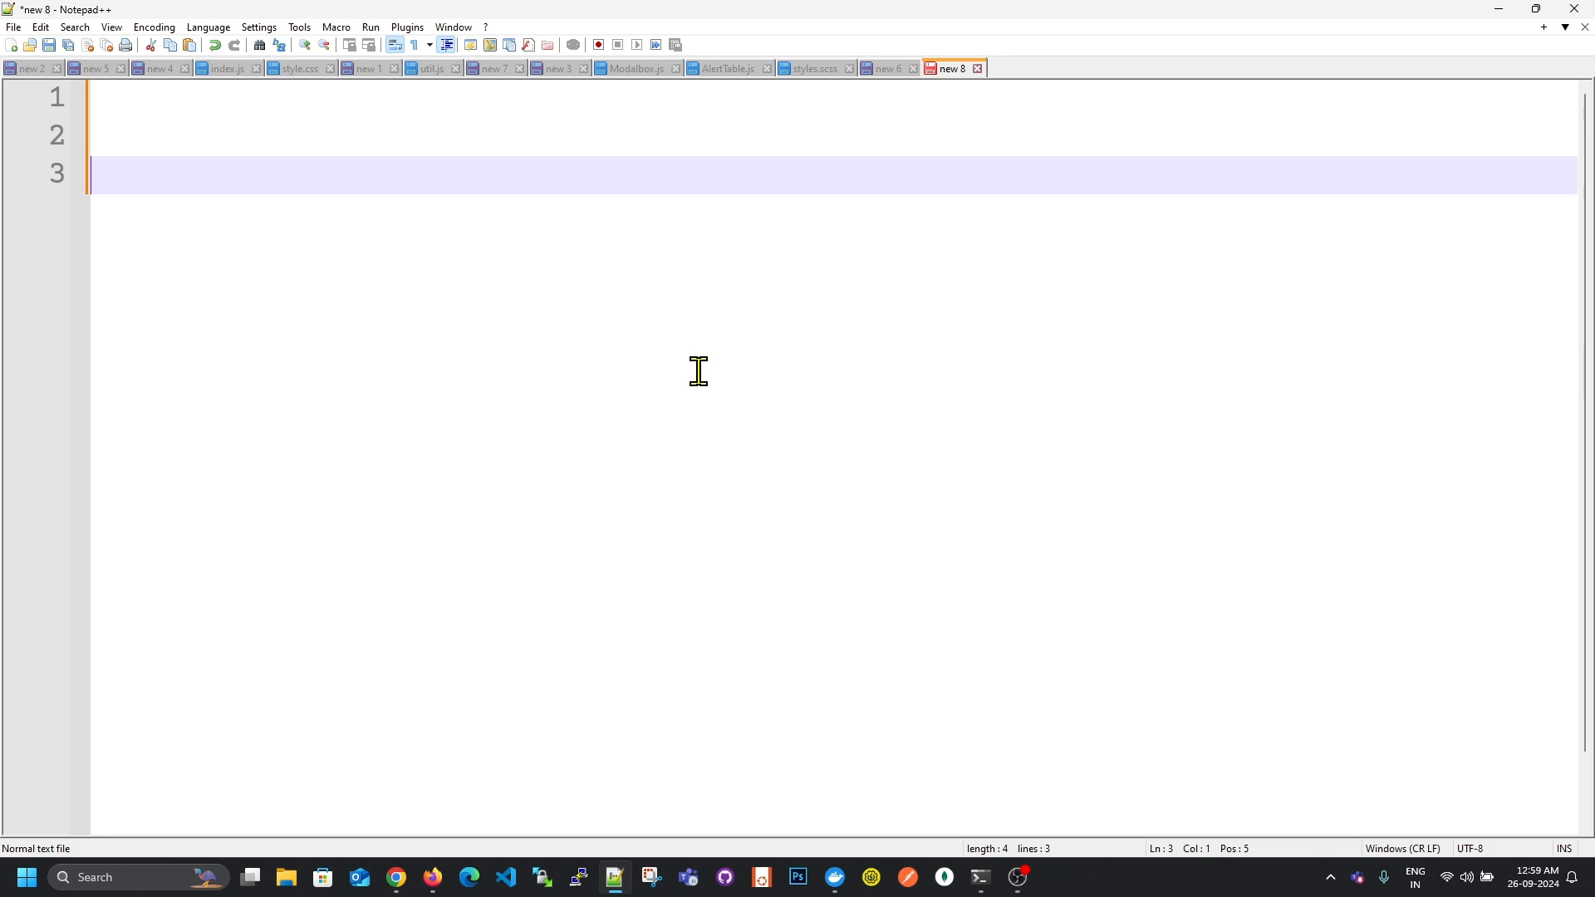
{"action": "type", "text": "global sites"}
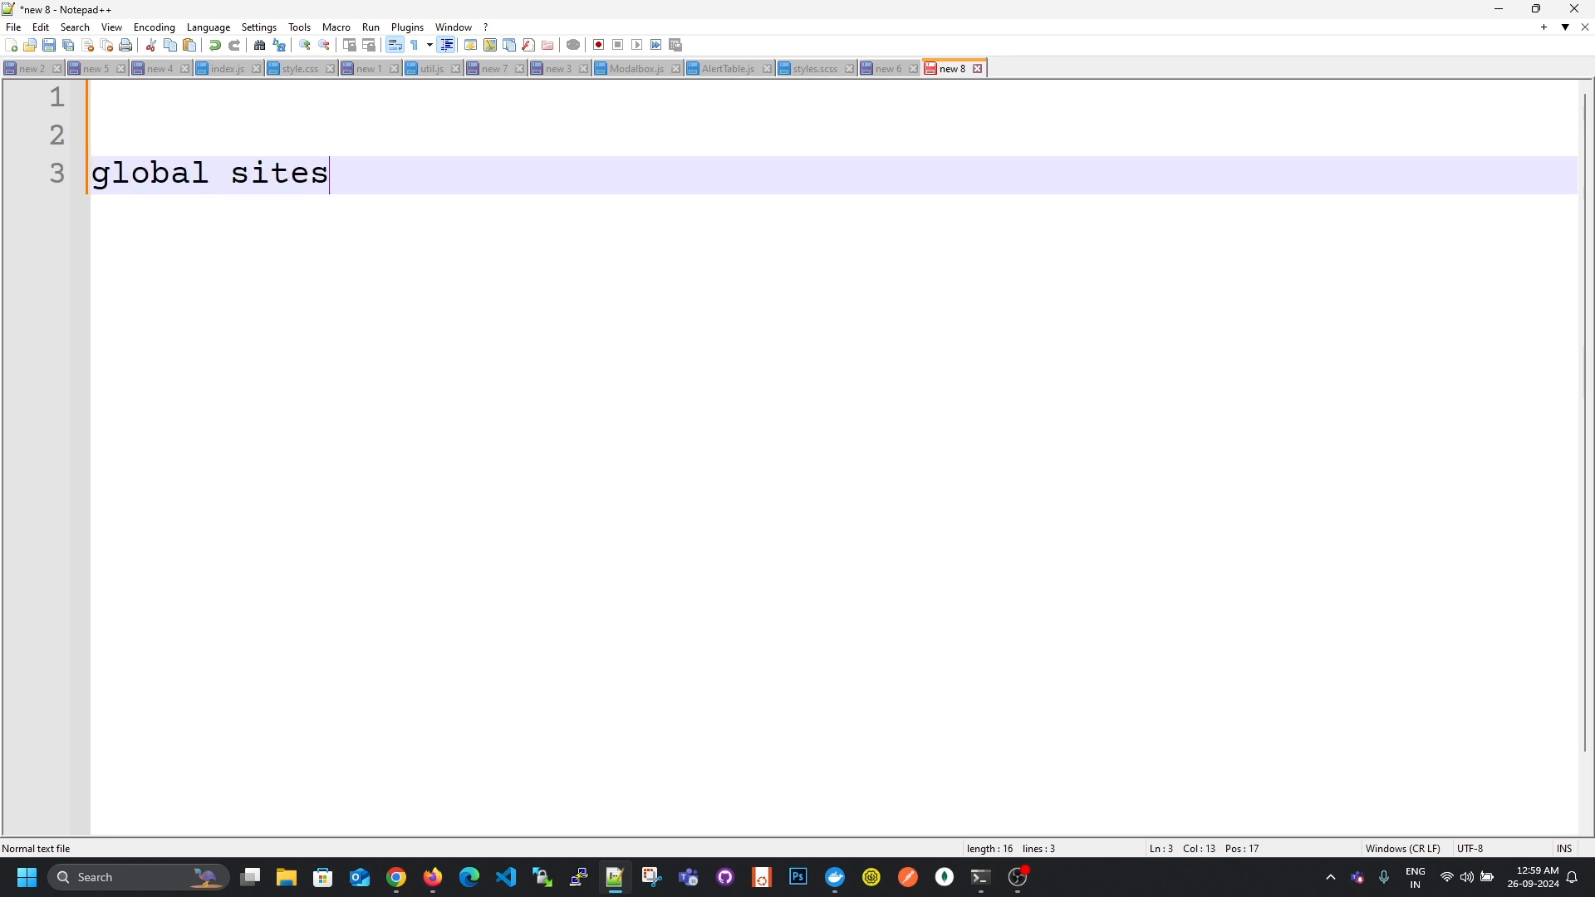
{"action": "key", "text": "Return"}
{"action": "type", "text": "internal "}
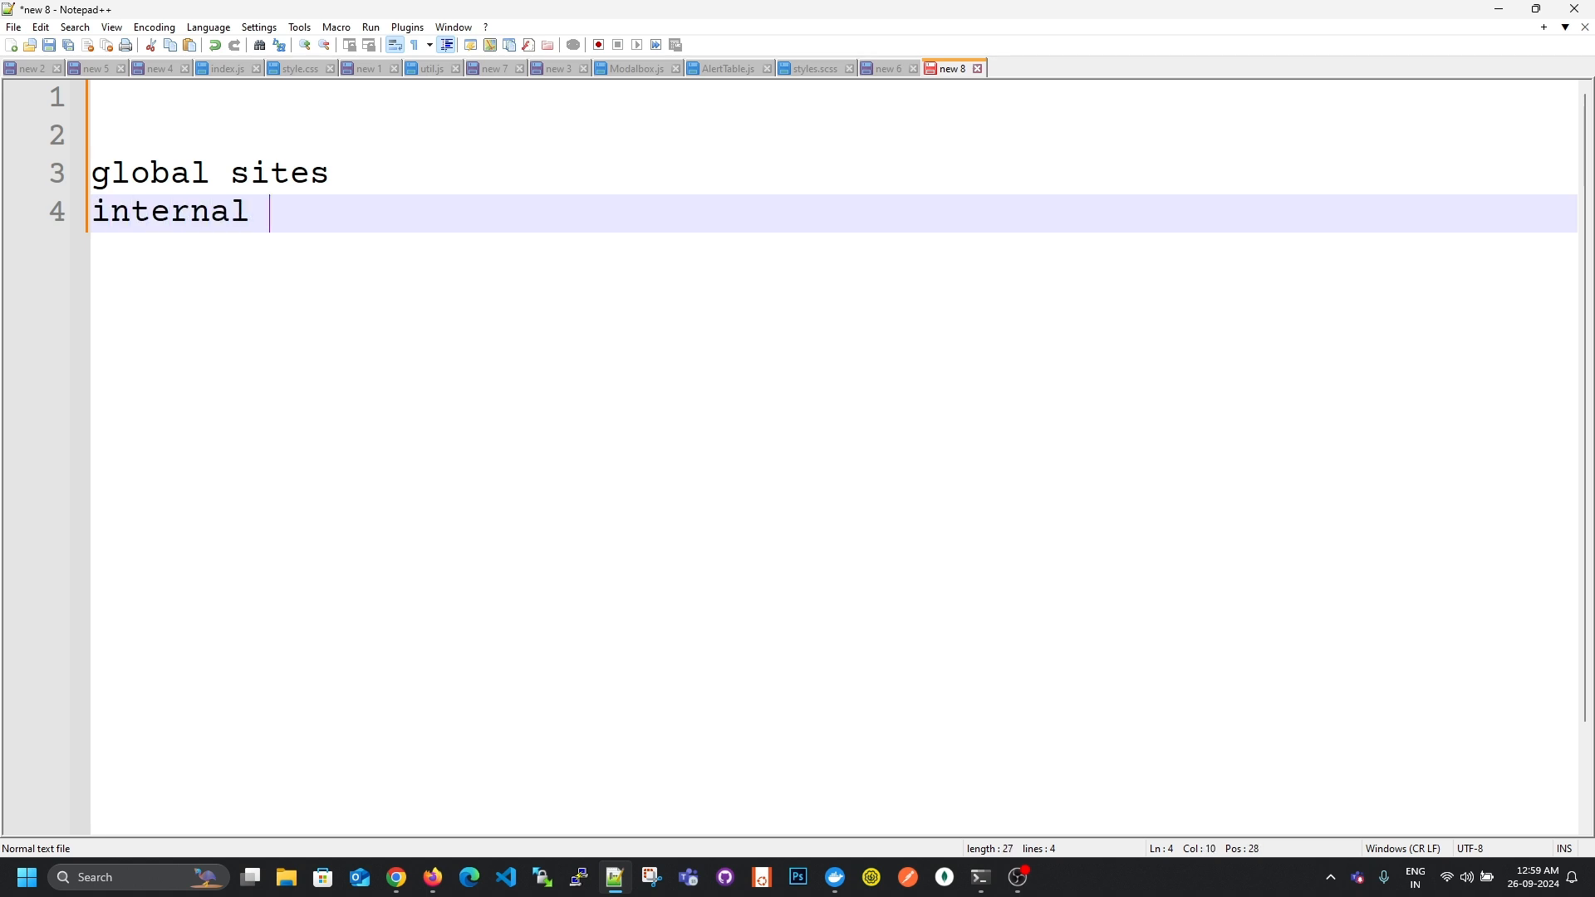
{"action": "type", "text": "sites"}
Append "(google.com, amazon.com etc) -- accessible everywhere" to the "global sites" line.
{"action": "left_click", "coordinate": [737, 231]}
{"action": "left_click", "coordinate": [751, 142]}
{"action": "left_click", "coordinate": [751, 167]}
{"action": "type", "text": "(google.com, amazon.com etc) -- accessible everywhere"}
Append "(organization interal sites) -- accessible under a hood" to the "internal sites" line.
{"action": "key", "text": "Down"}
{"action": "type", "text": "("}
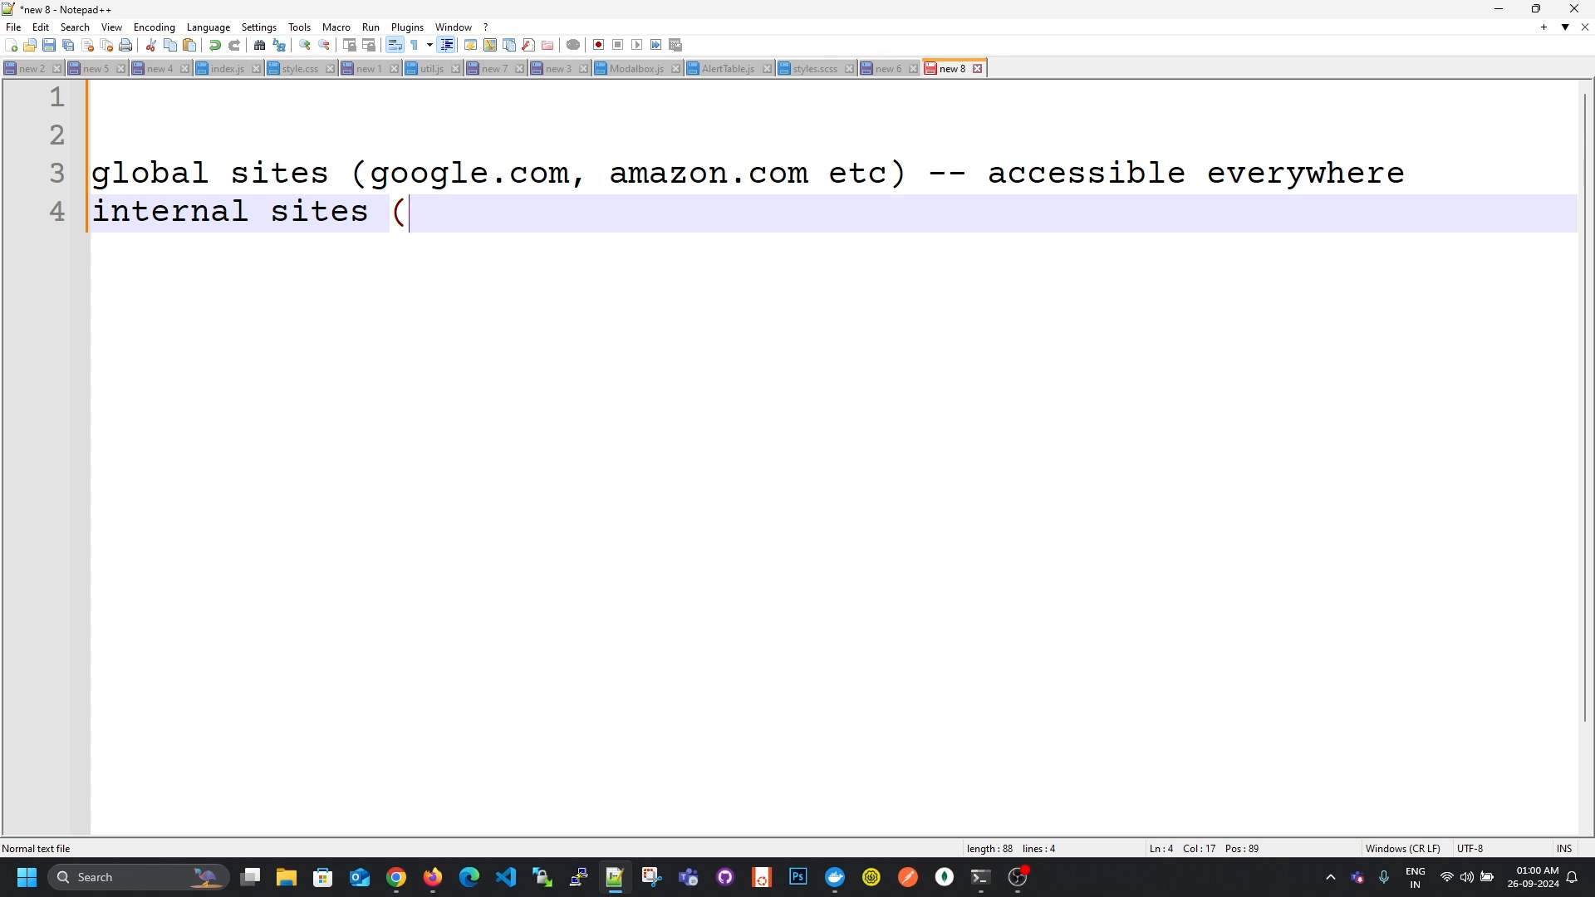
{"action": "type", "text": "organiz"}
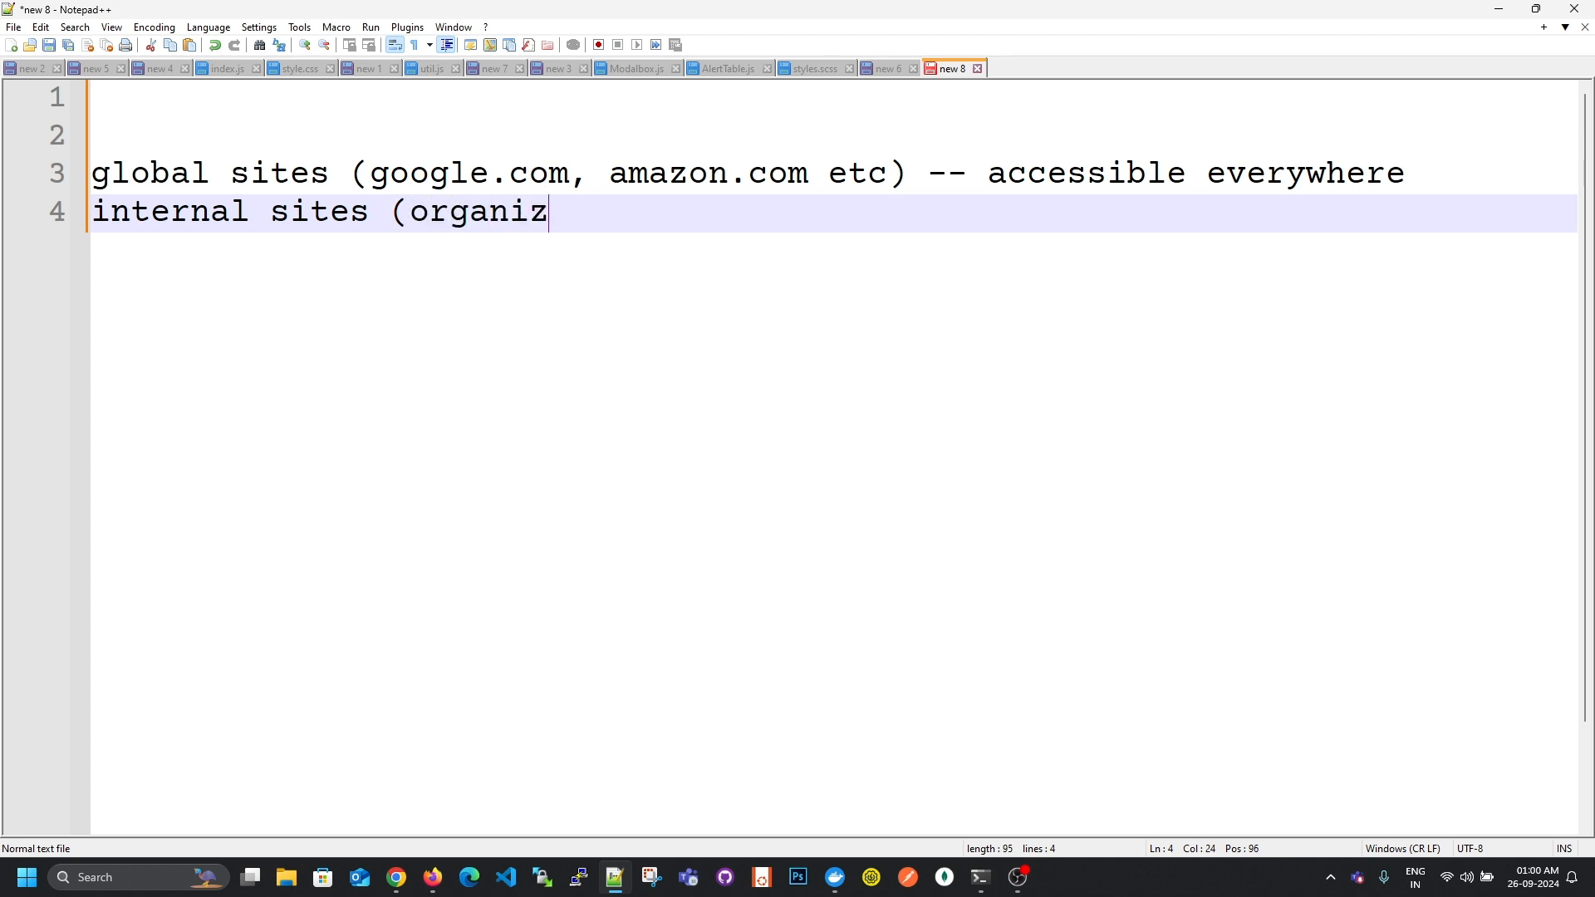
{"action": "type", "text": "ation interal"}
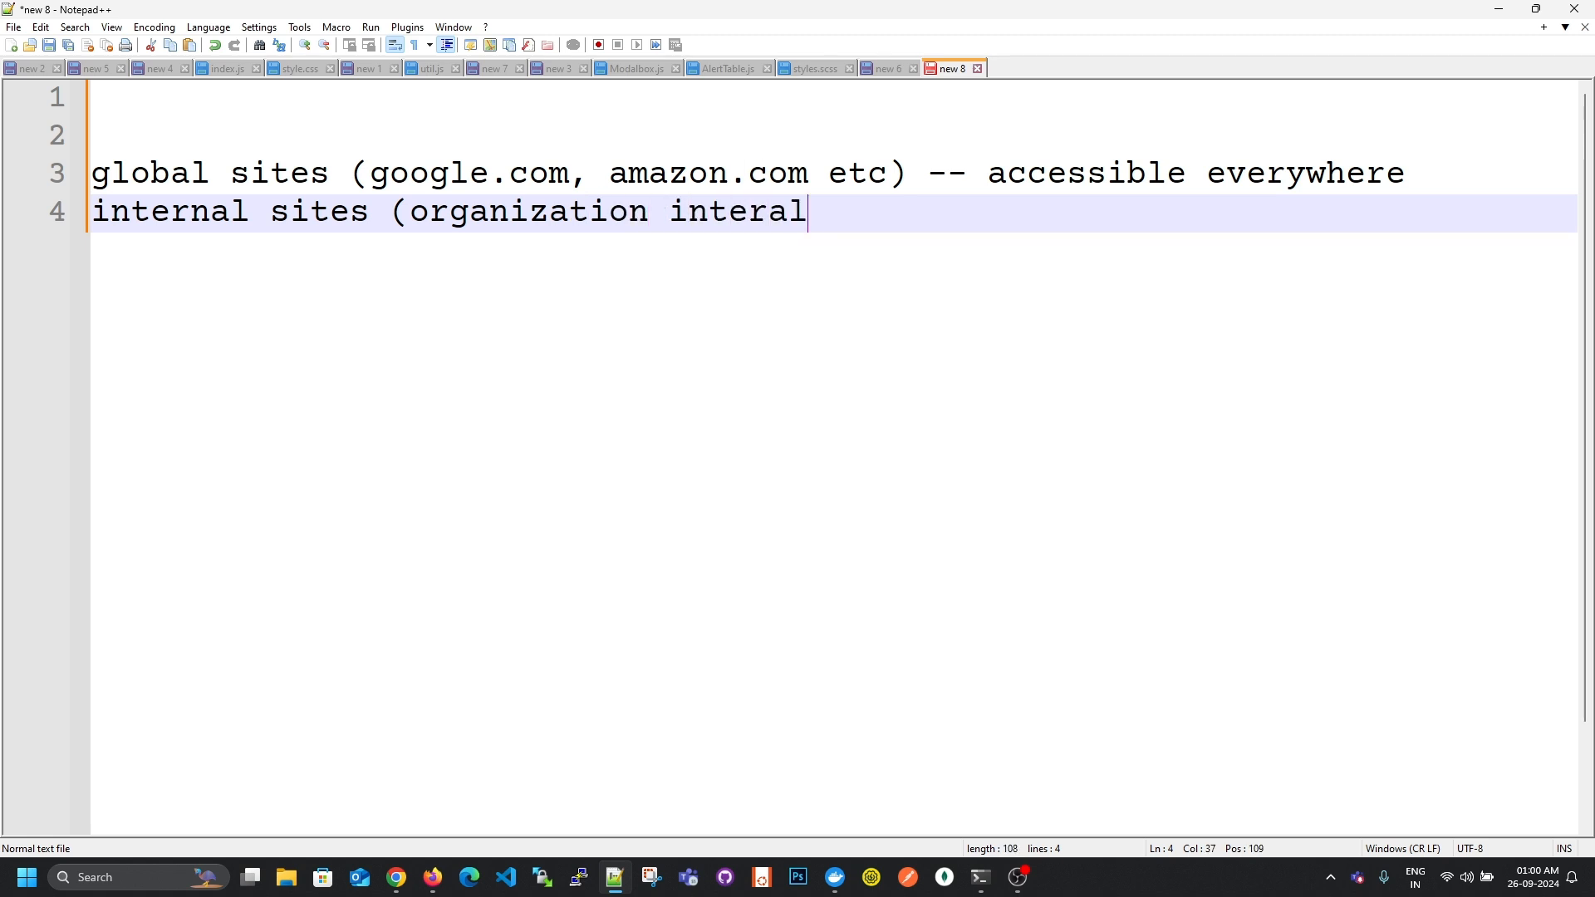
{"action": "type", "text": " sites) --"}
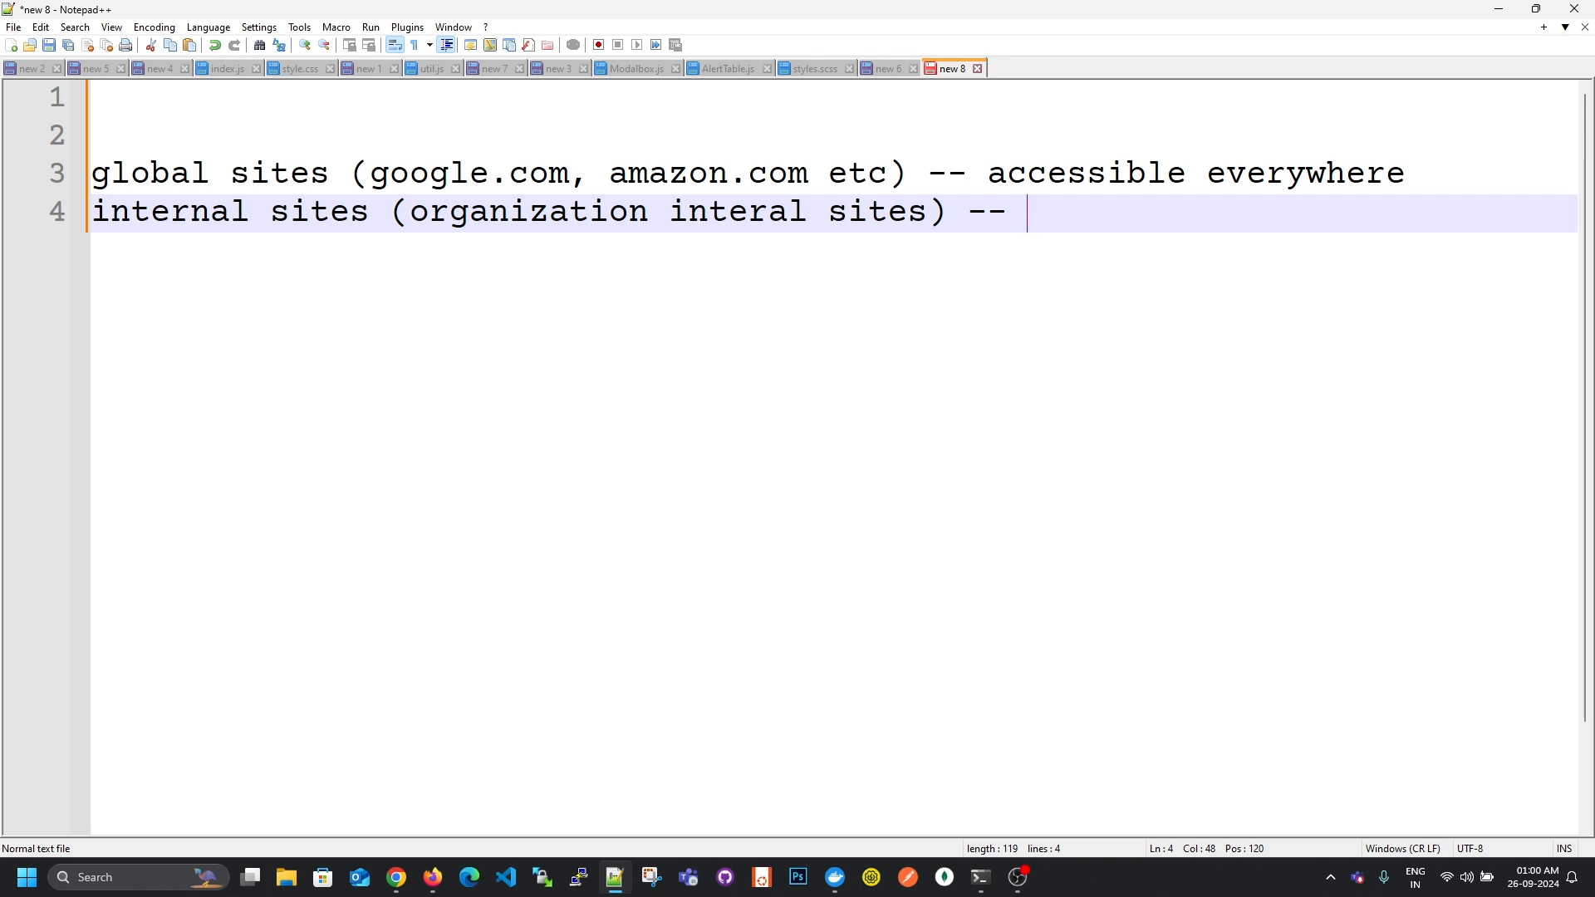
{"action": "type", "text": "ac"}
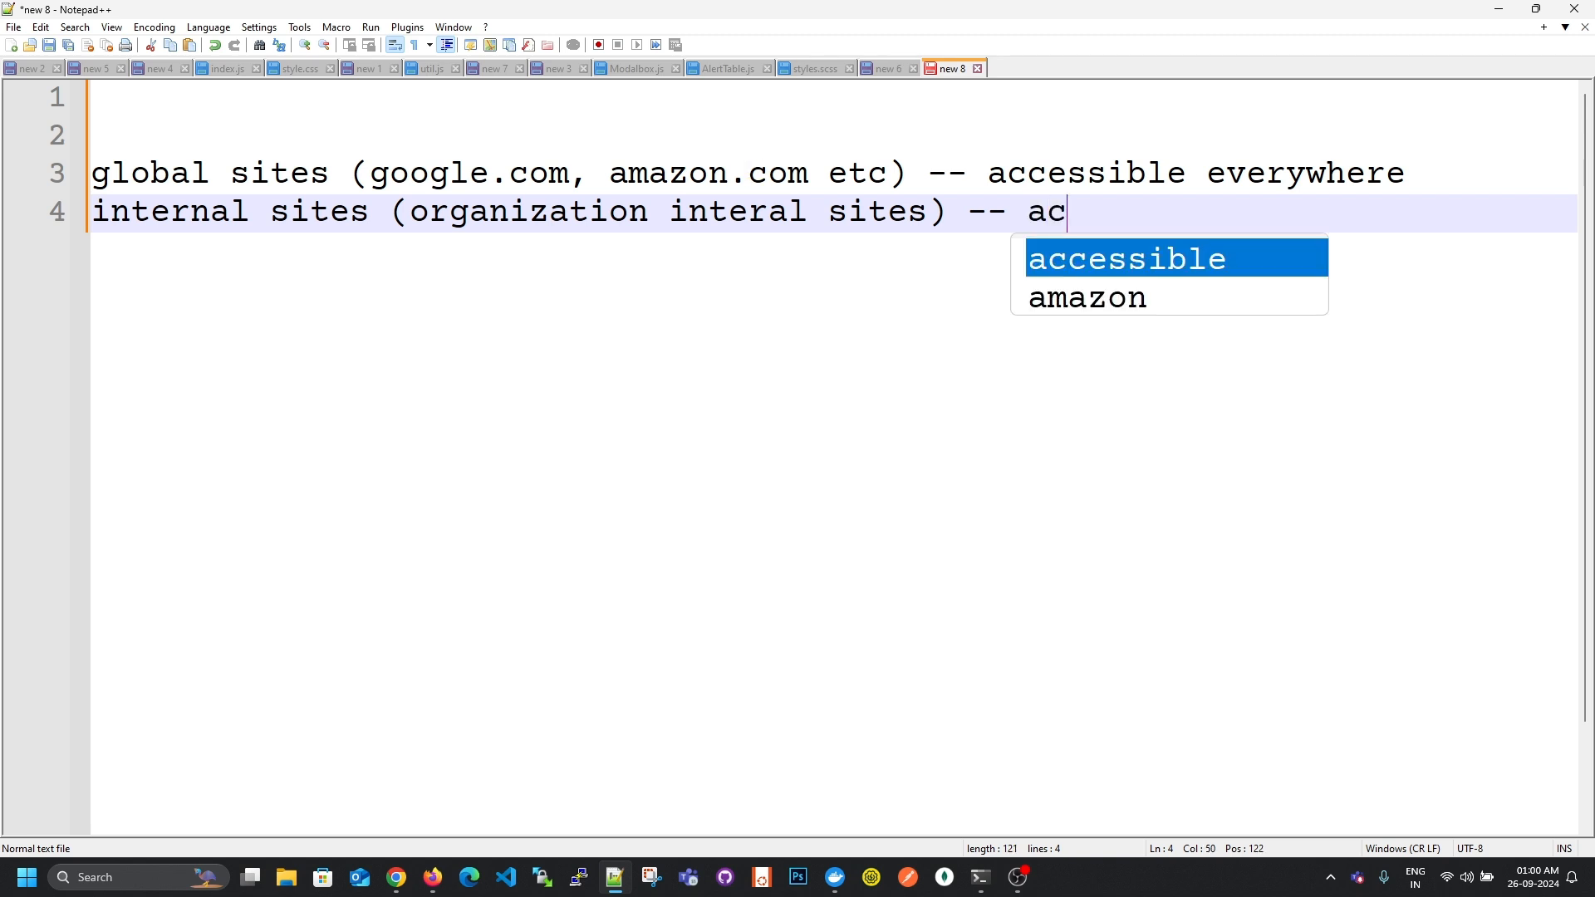
{"action": "type", "text": "cessible under"}
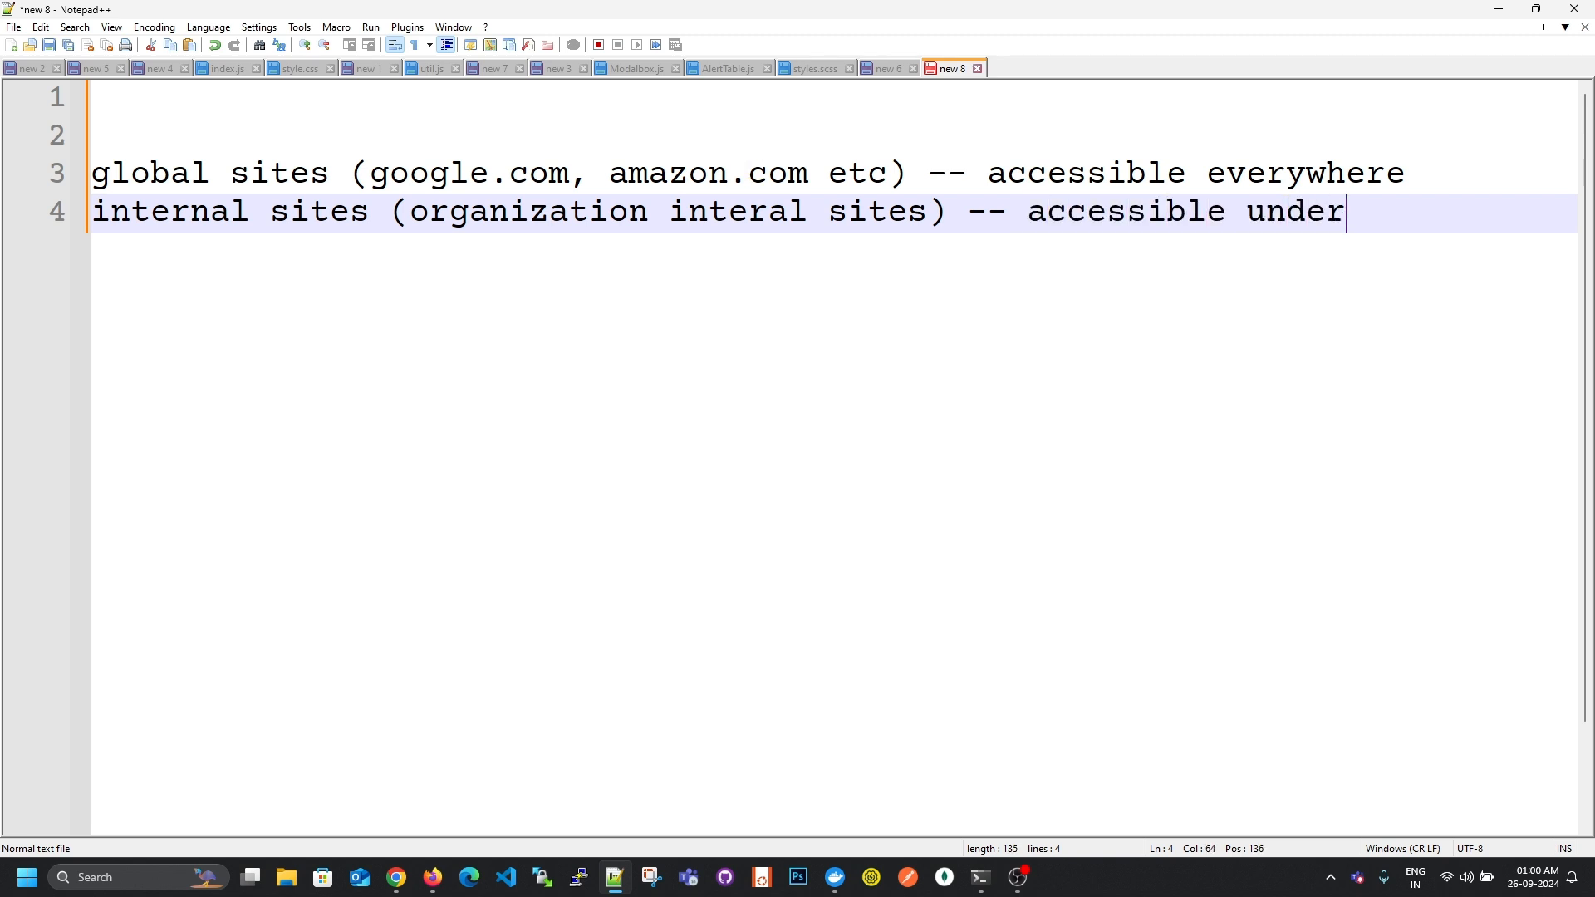
{"action": "type", "text": " a goo"}
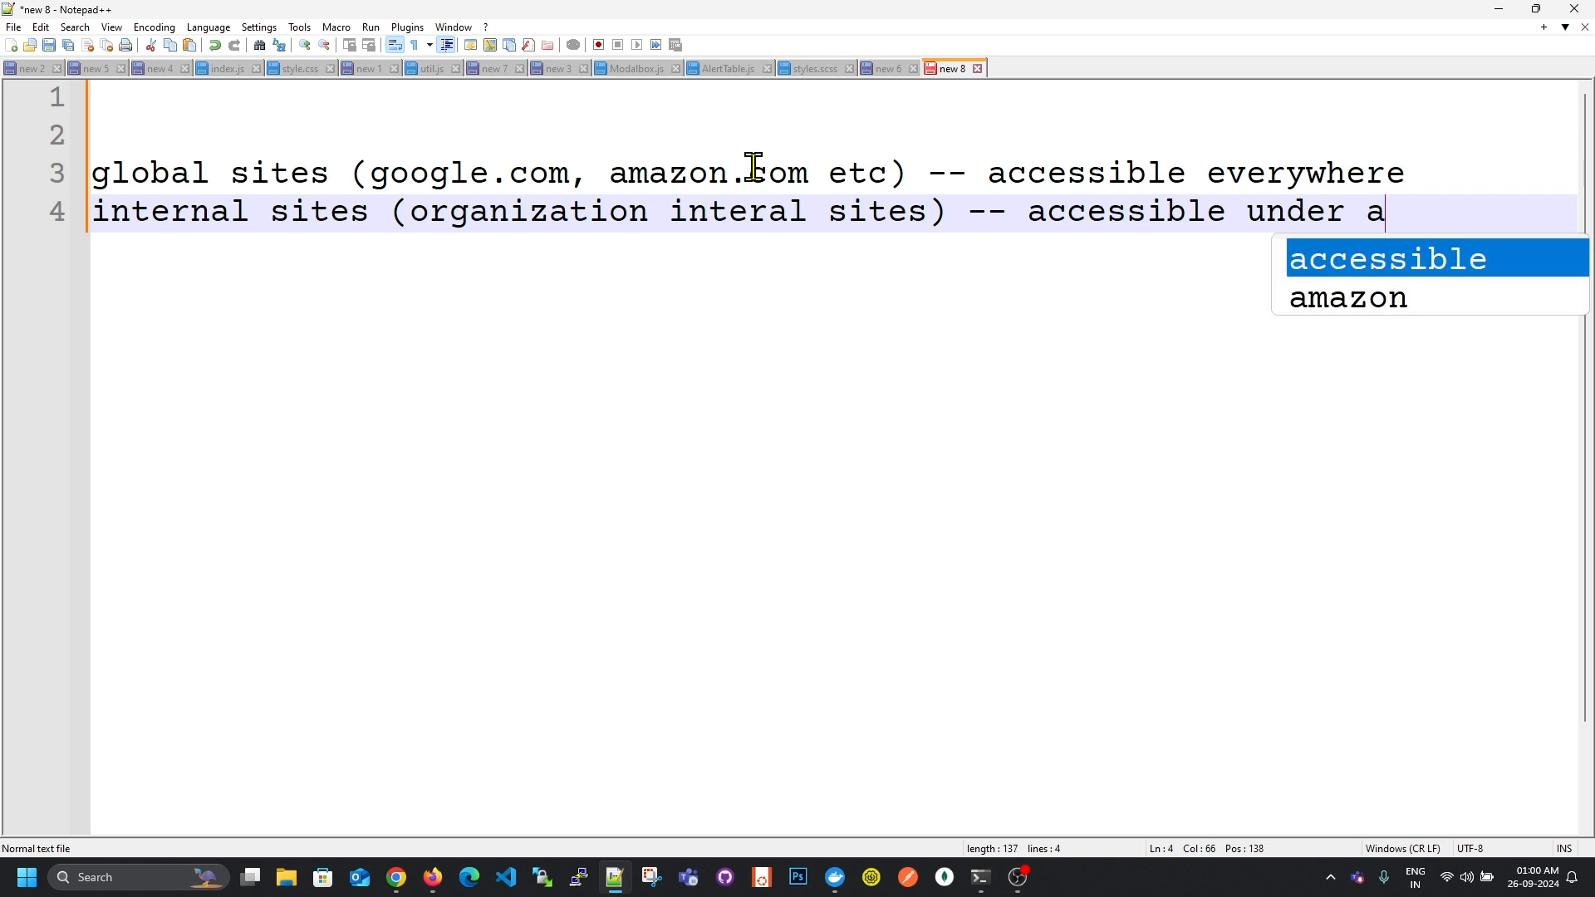
{"action": "key", "text": "BackSpace"}
{"action": "key", "text": "BackSpace"}
{"action": "type", "text": "hood"}
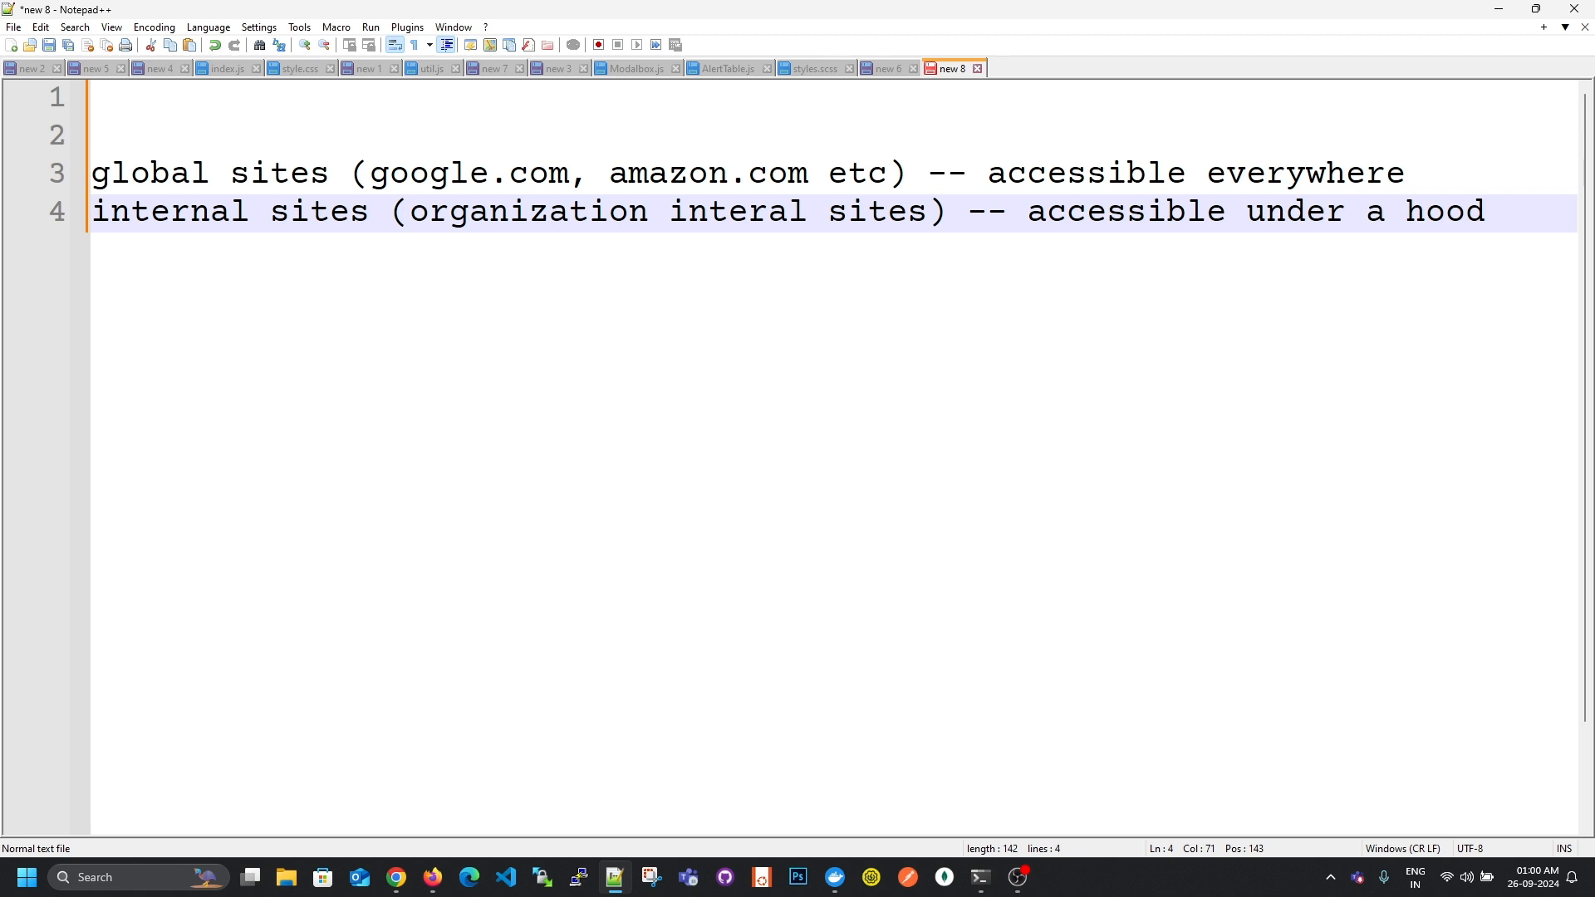
After a blank line, add the lines "Synthetic Monitors" and "New Relic Synthetics" below the site notes.
{"action": "key", "text": "Return"}
{"action": "key", "text": "Return"}
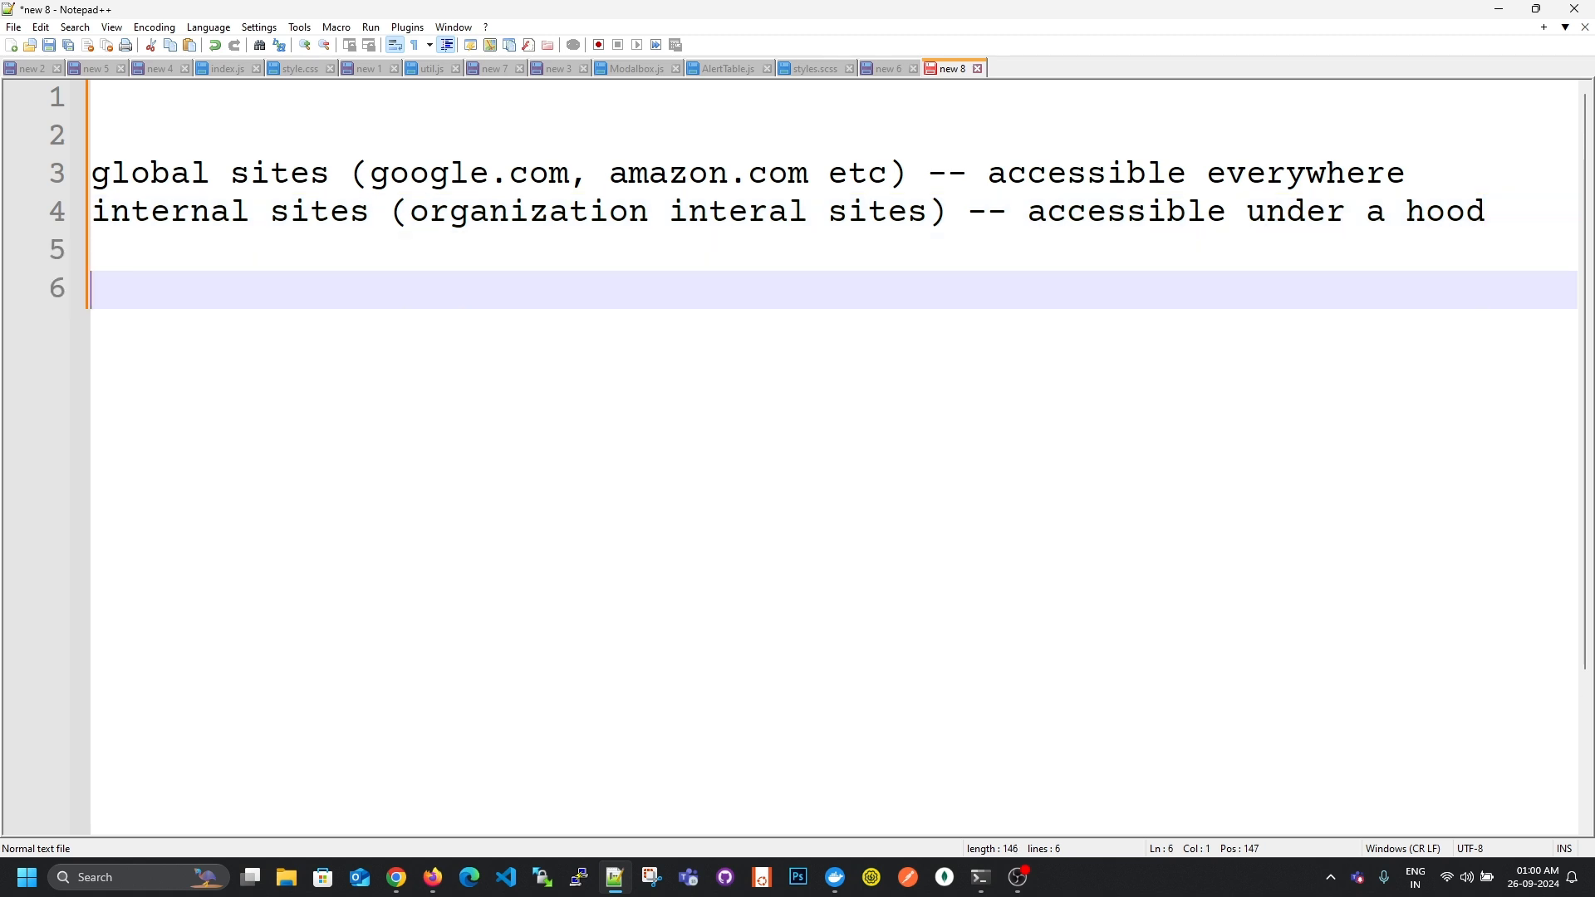
{"action": "type", "text": "Syn"}
{"action": "key", "text": "BackSpace"}
{"action": "key", "text": "BackSpace"}
{"action": "key", "text": "BackSpace"}
{"action": "type", "text": "Synthetic"}
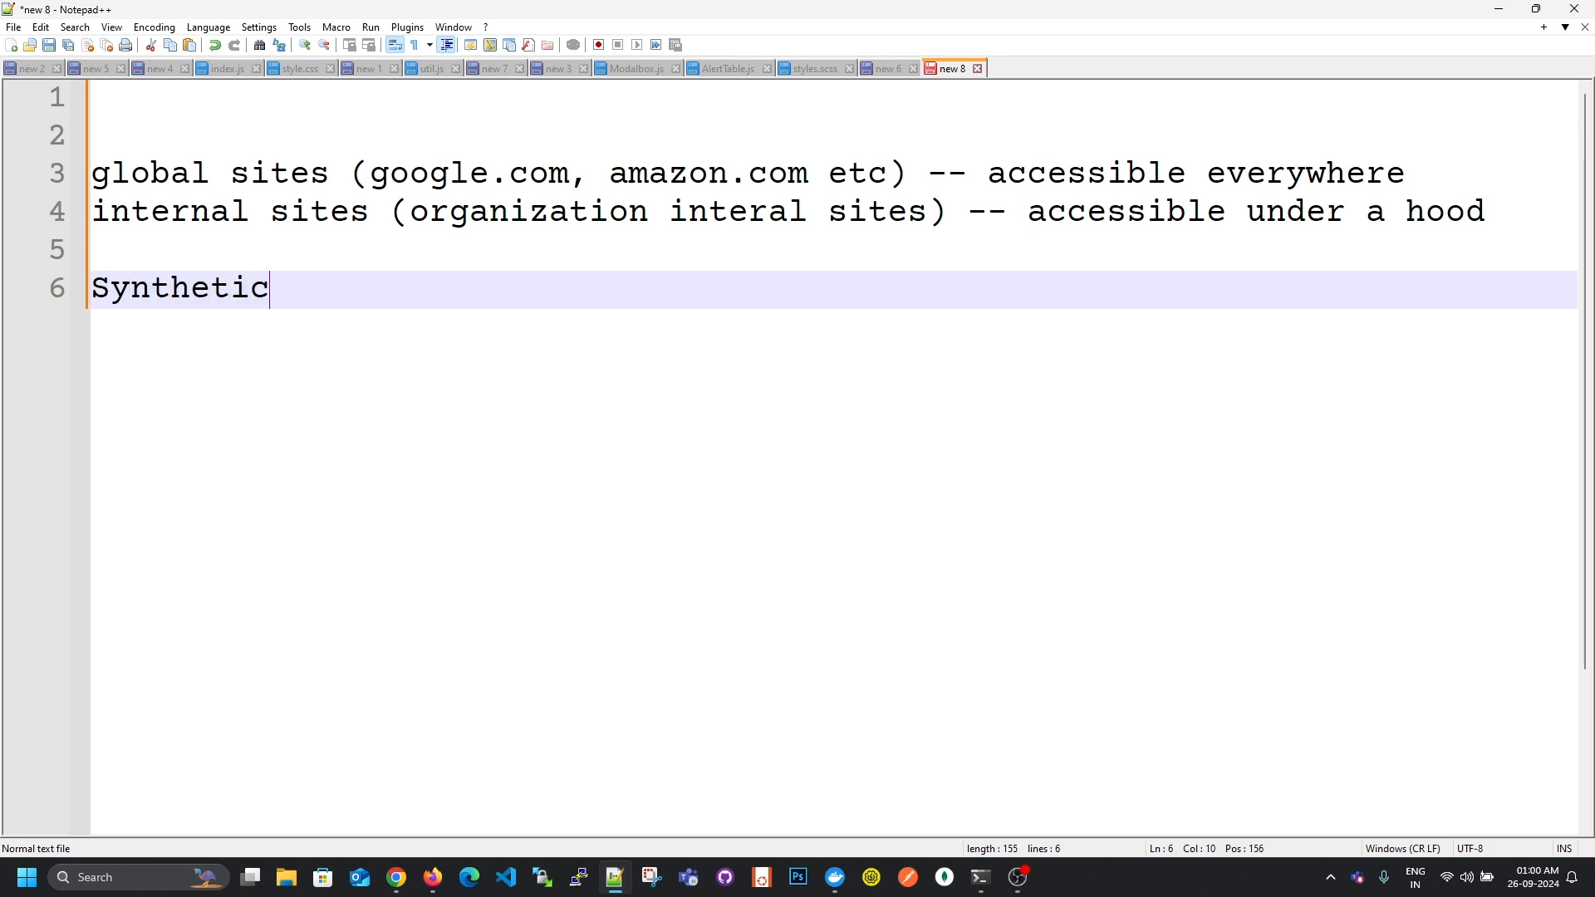
{"action": "type", "text": " Monitors"}
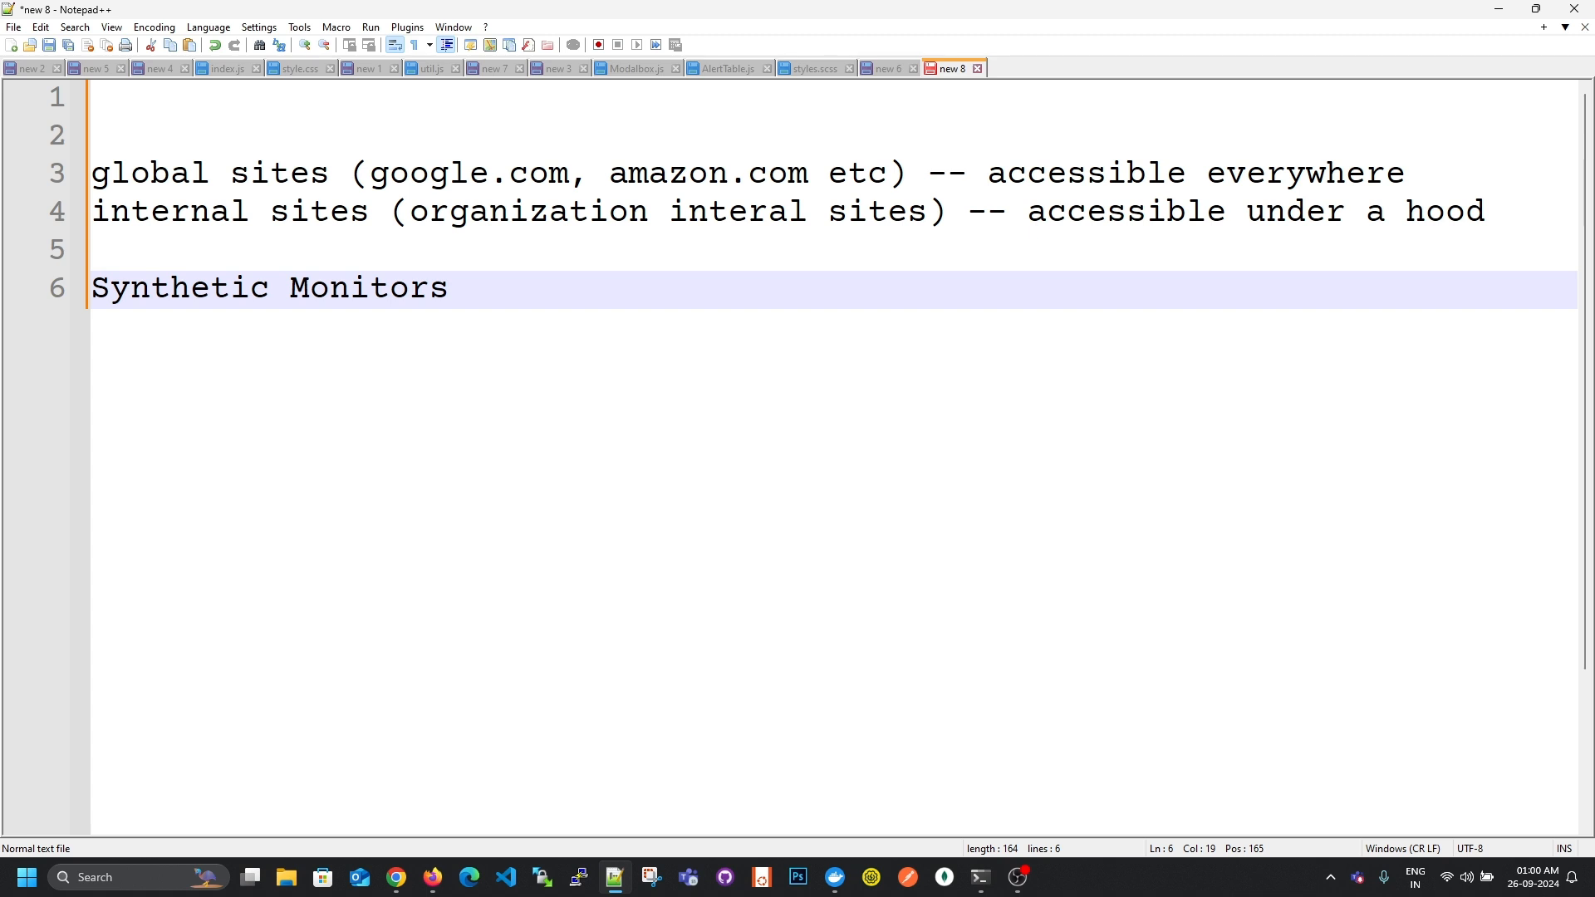
{"action": "key", "text": "Return"}
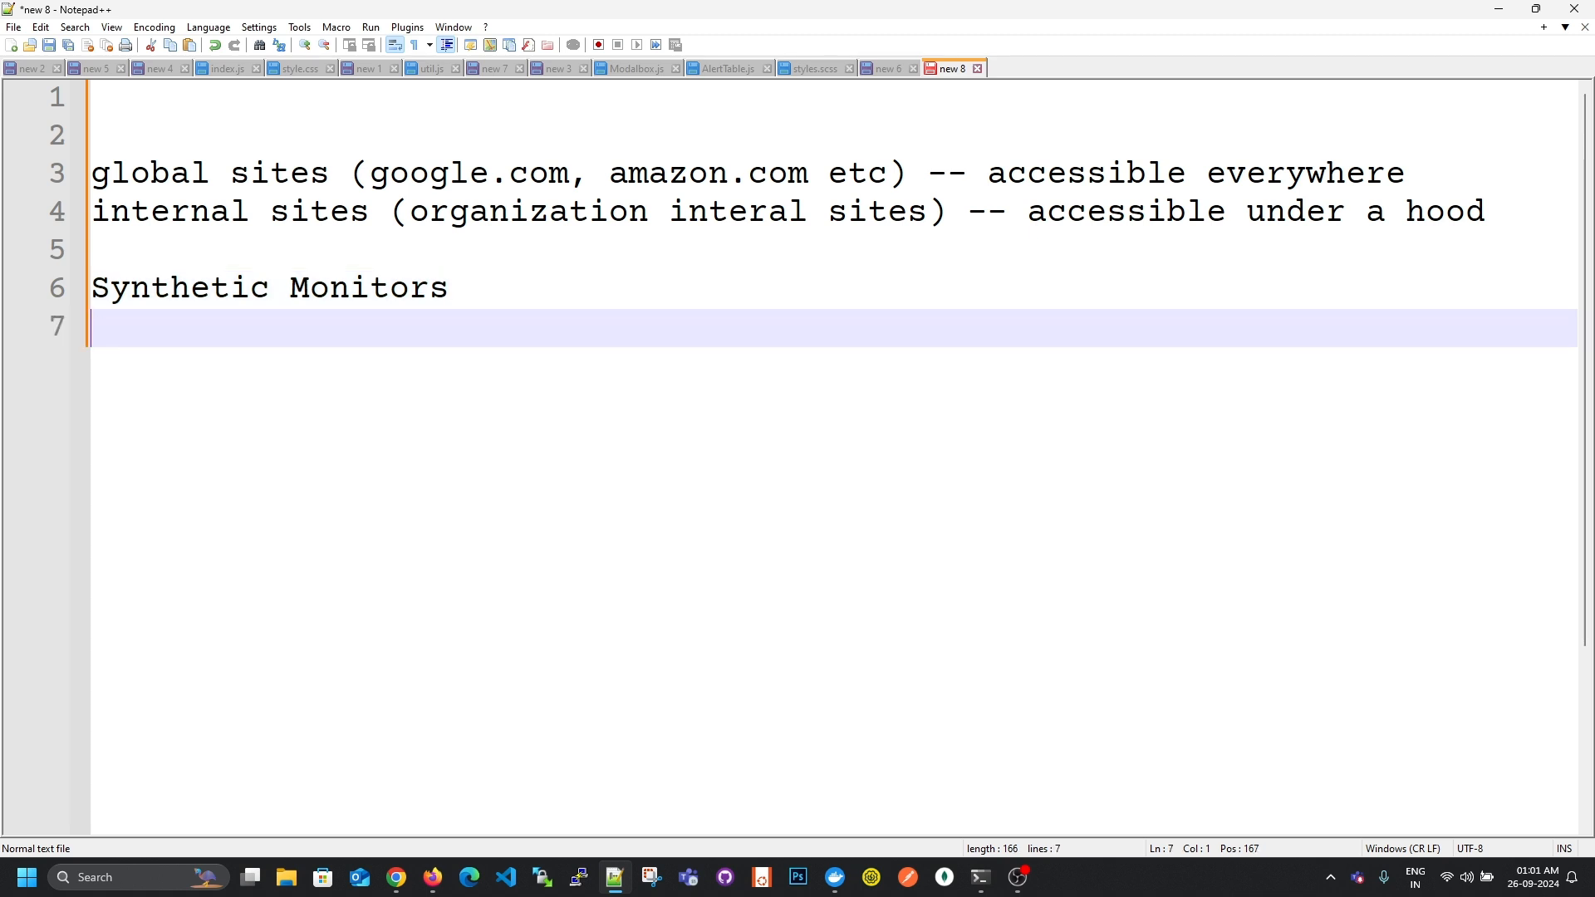
{"action": "type", "text": "New Relic Synthetics"}
{"action": "key", "text": "Return"}
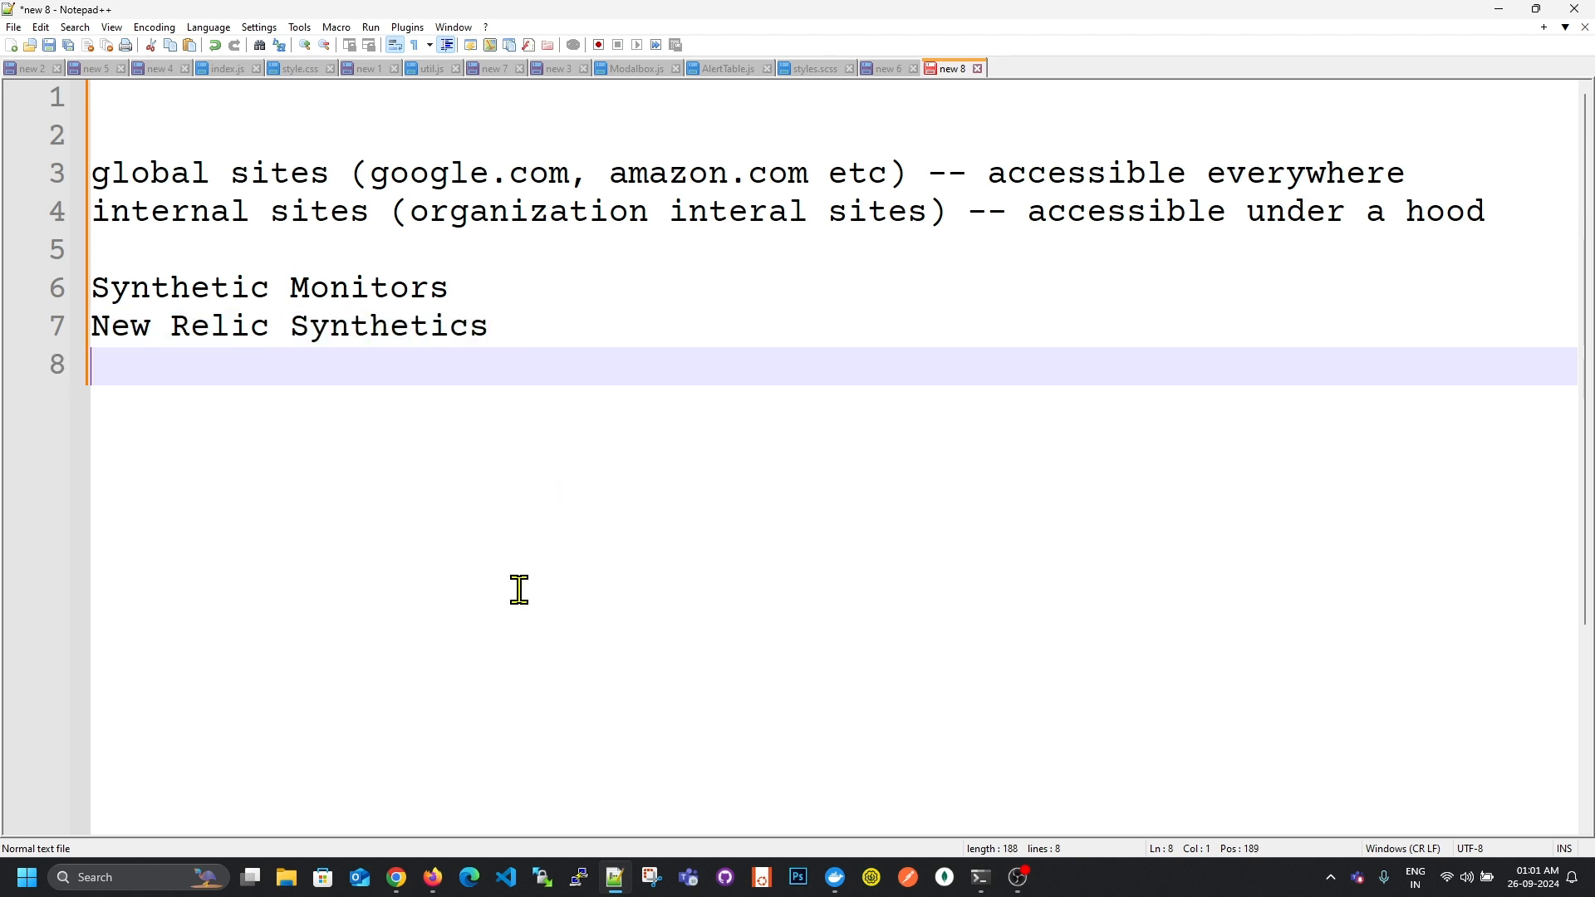
Switch to New Relic in Firefox and start creating a Scripted browser monitor in Synthetic Monitoring.
{"action": "left_click", "coordinate": [434, 881]}
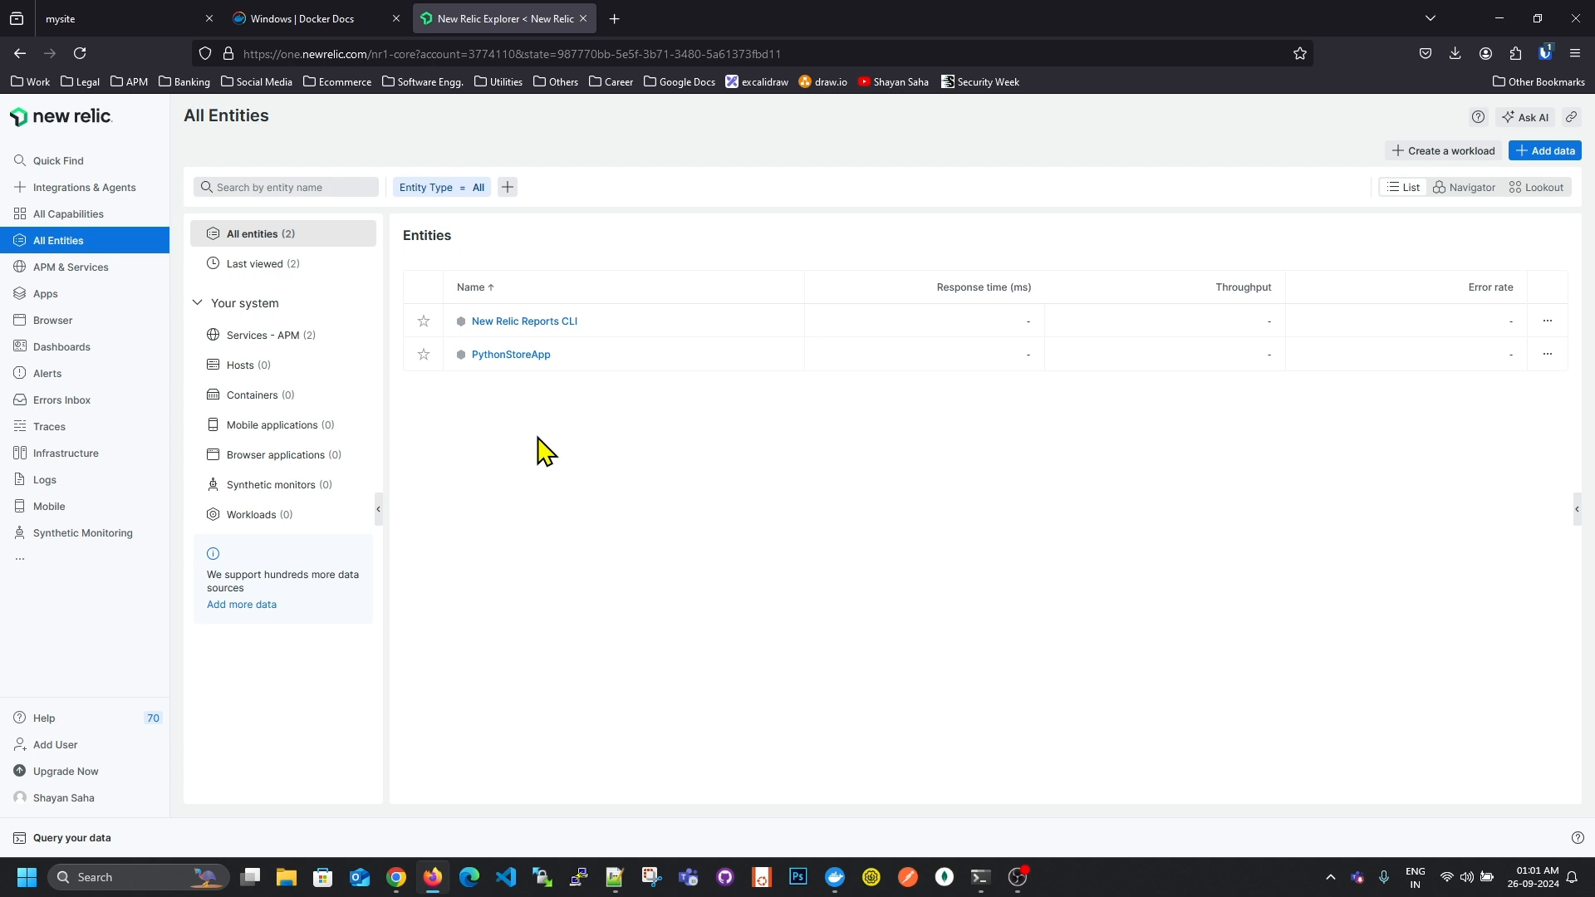
{"action": "left_click", "coordinate": [89, 540]}
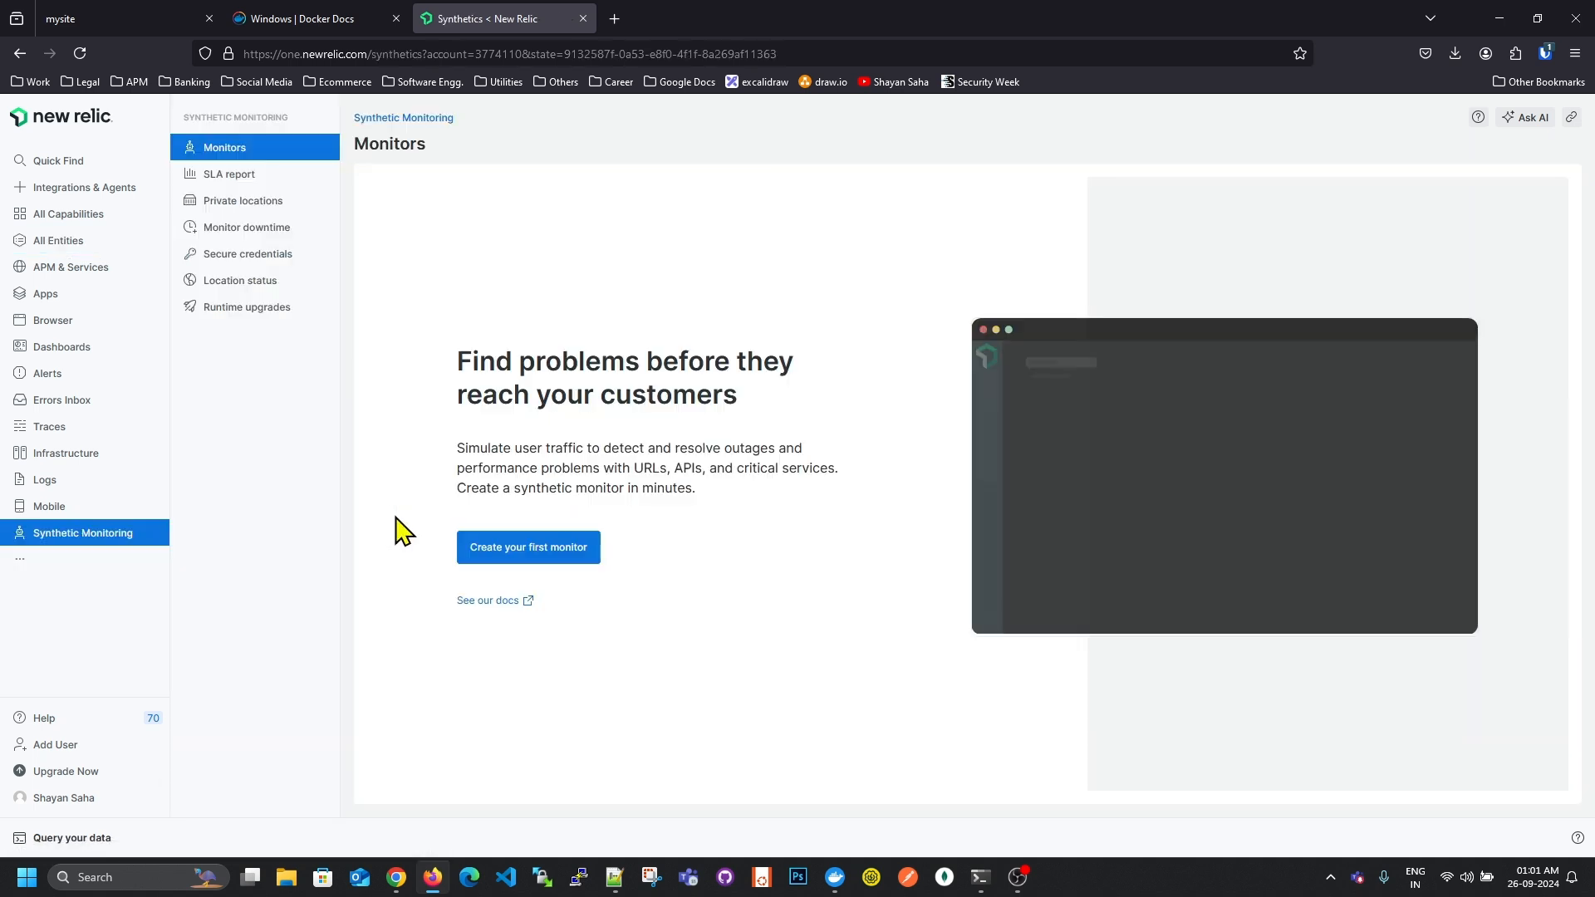
{"action": "left_click", "coordinate": [480, 552]}
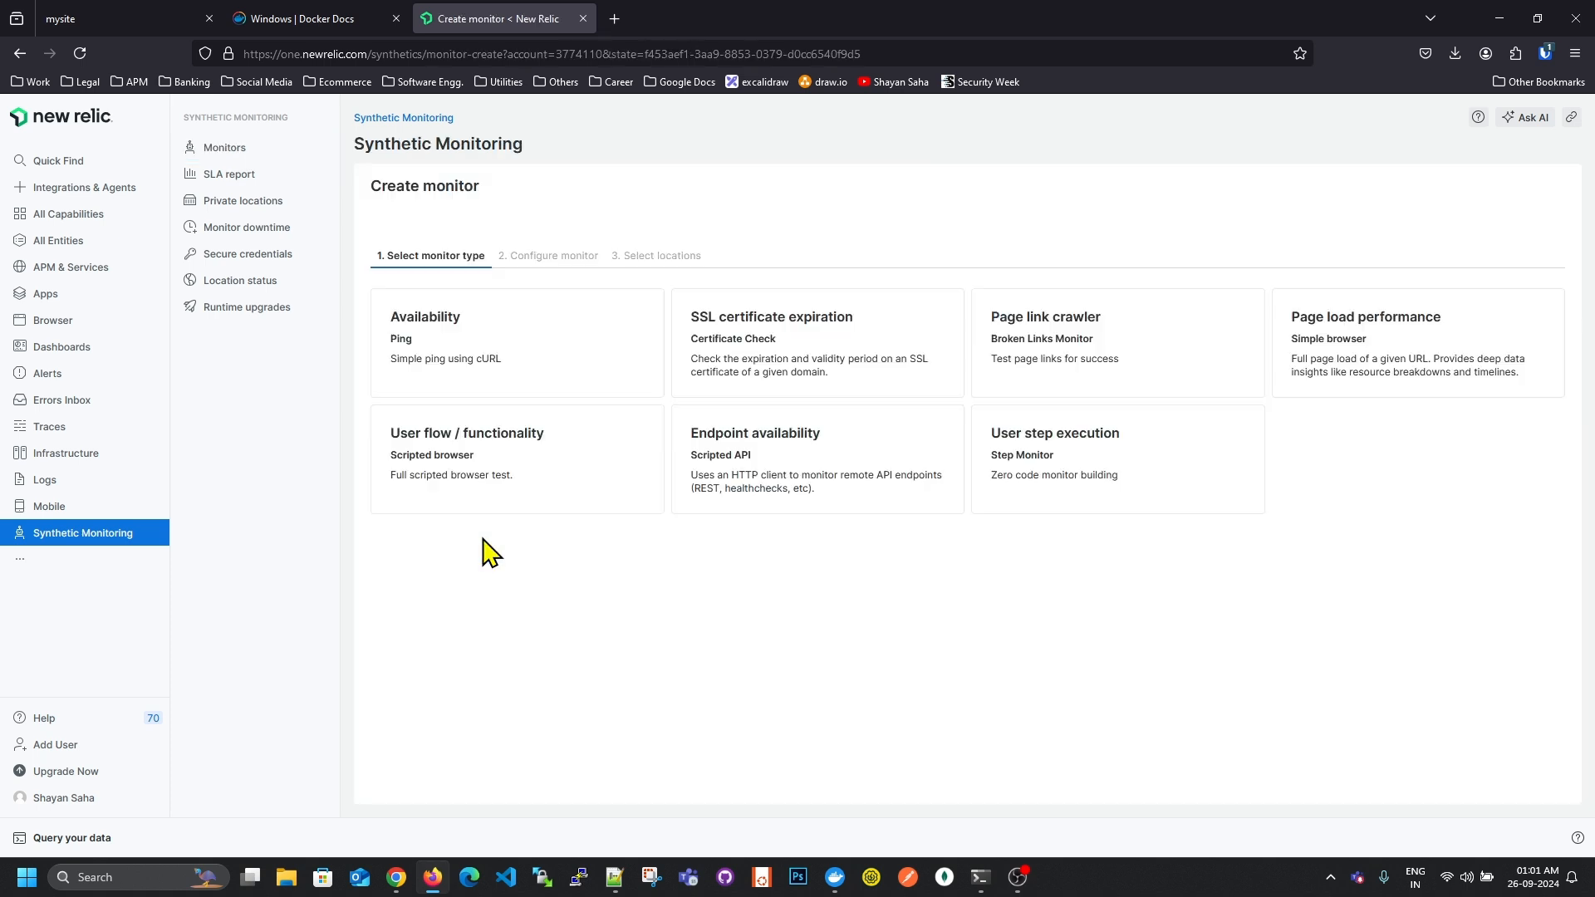
{"action": "left_click", "coordinate": [485, 477]}
{"action": "left_click", "coordinate": [484, 452]}
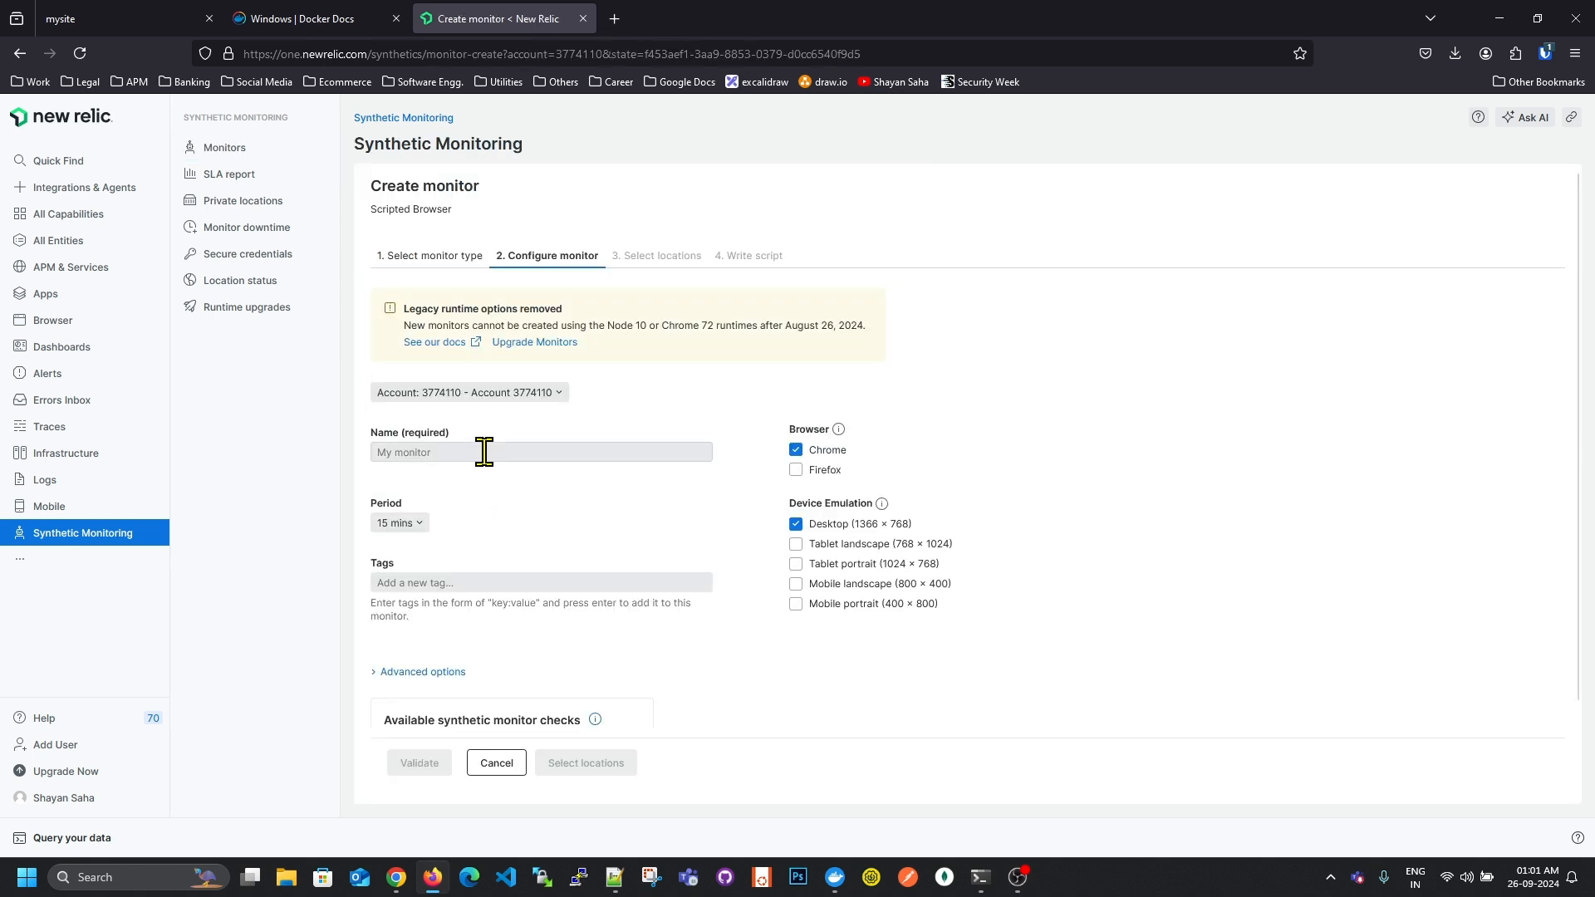
{"action": "left_click", "coordinate": [448, 257]}
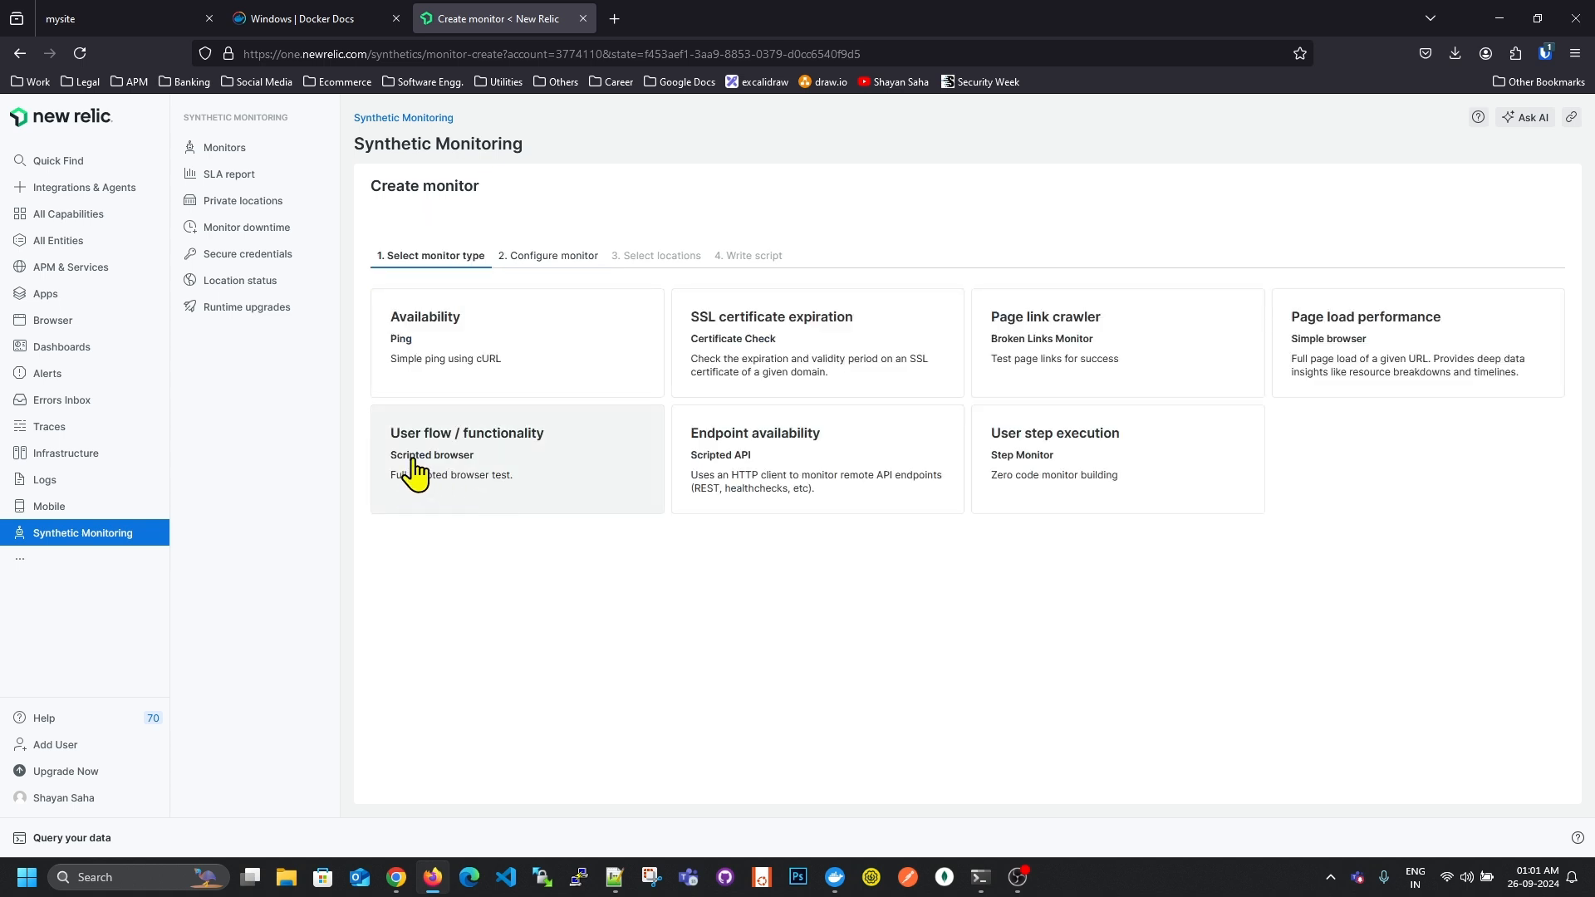
{"action": "left_click", "coordinate": [456, 477]}
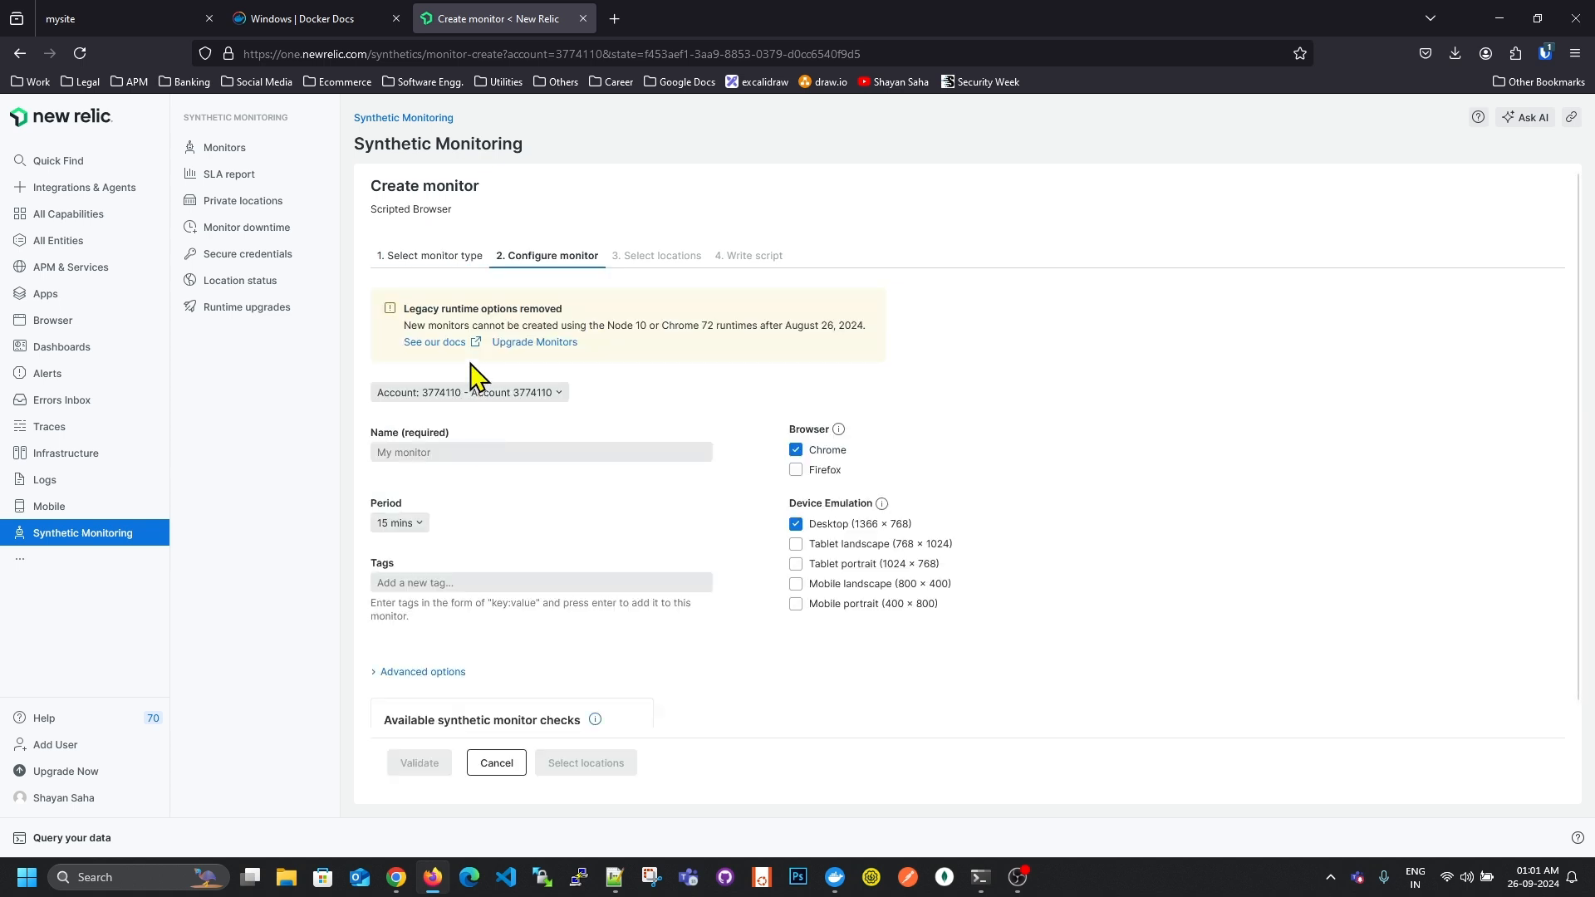
Name the scripted browser monitor "Test" and proceed to its location selection.
{"action": "left_click", "coordinate": [463, 451]}
{"action": "type", "text": "Test"}
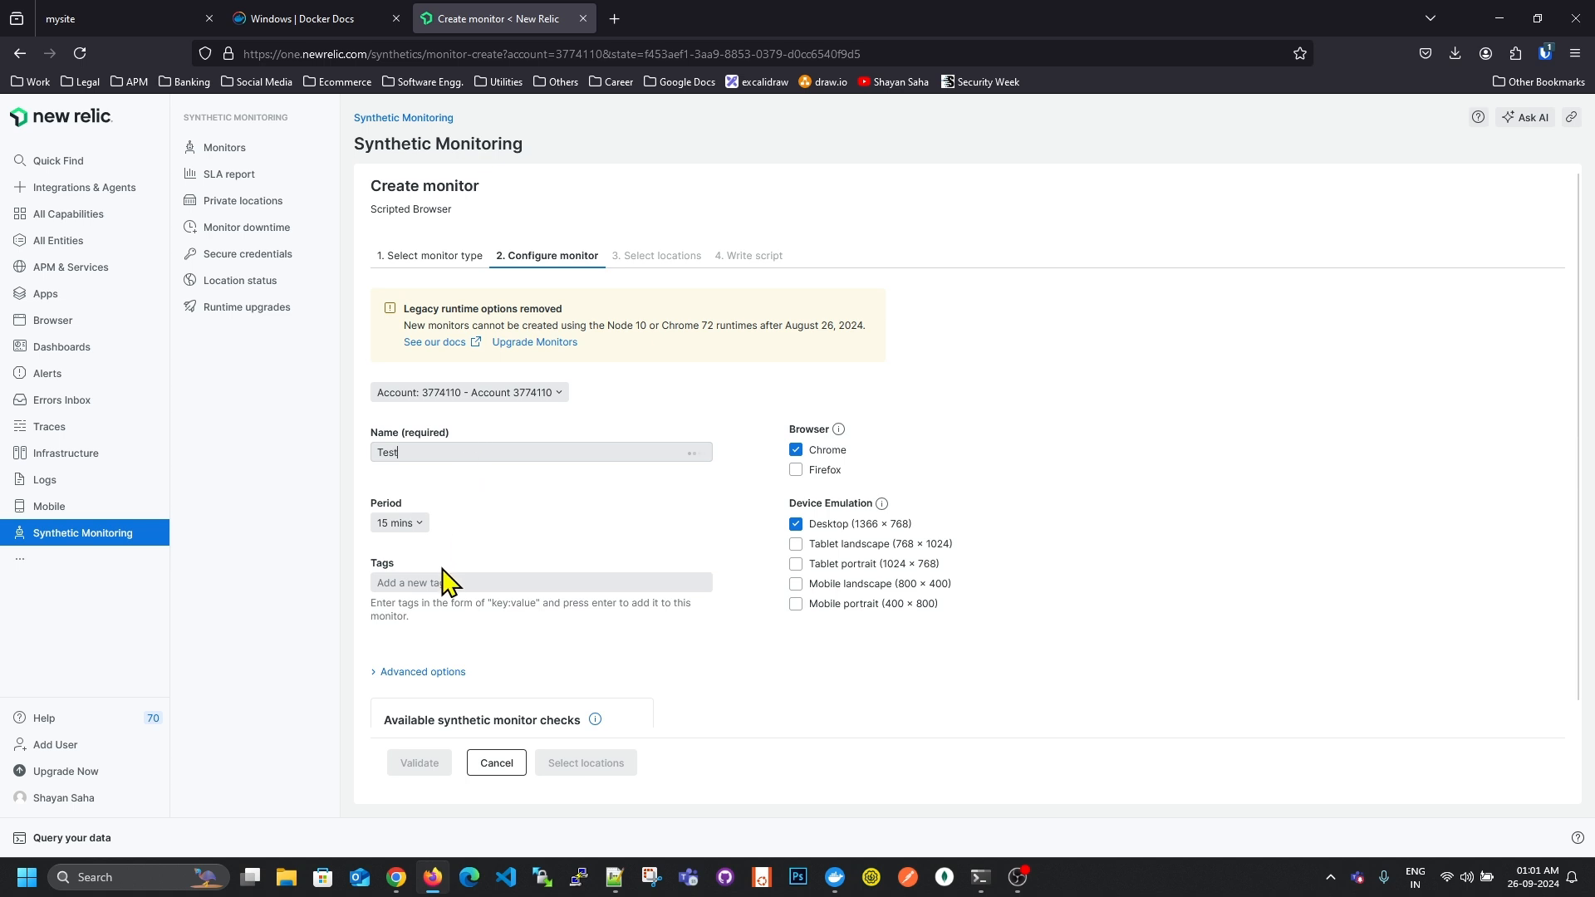
{"action": "left_click", "coordinate": [411, 527]}
{"action": "left_click", "coordinate": [405, 696]}
{"action": "left_click", "coordinate": [582, 763]}
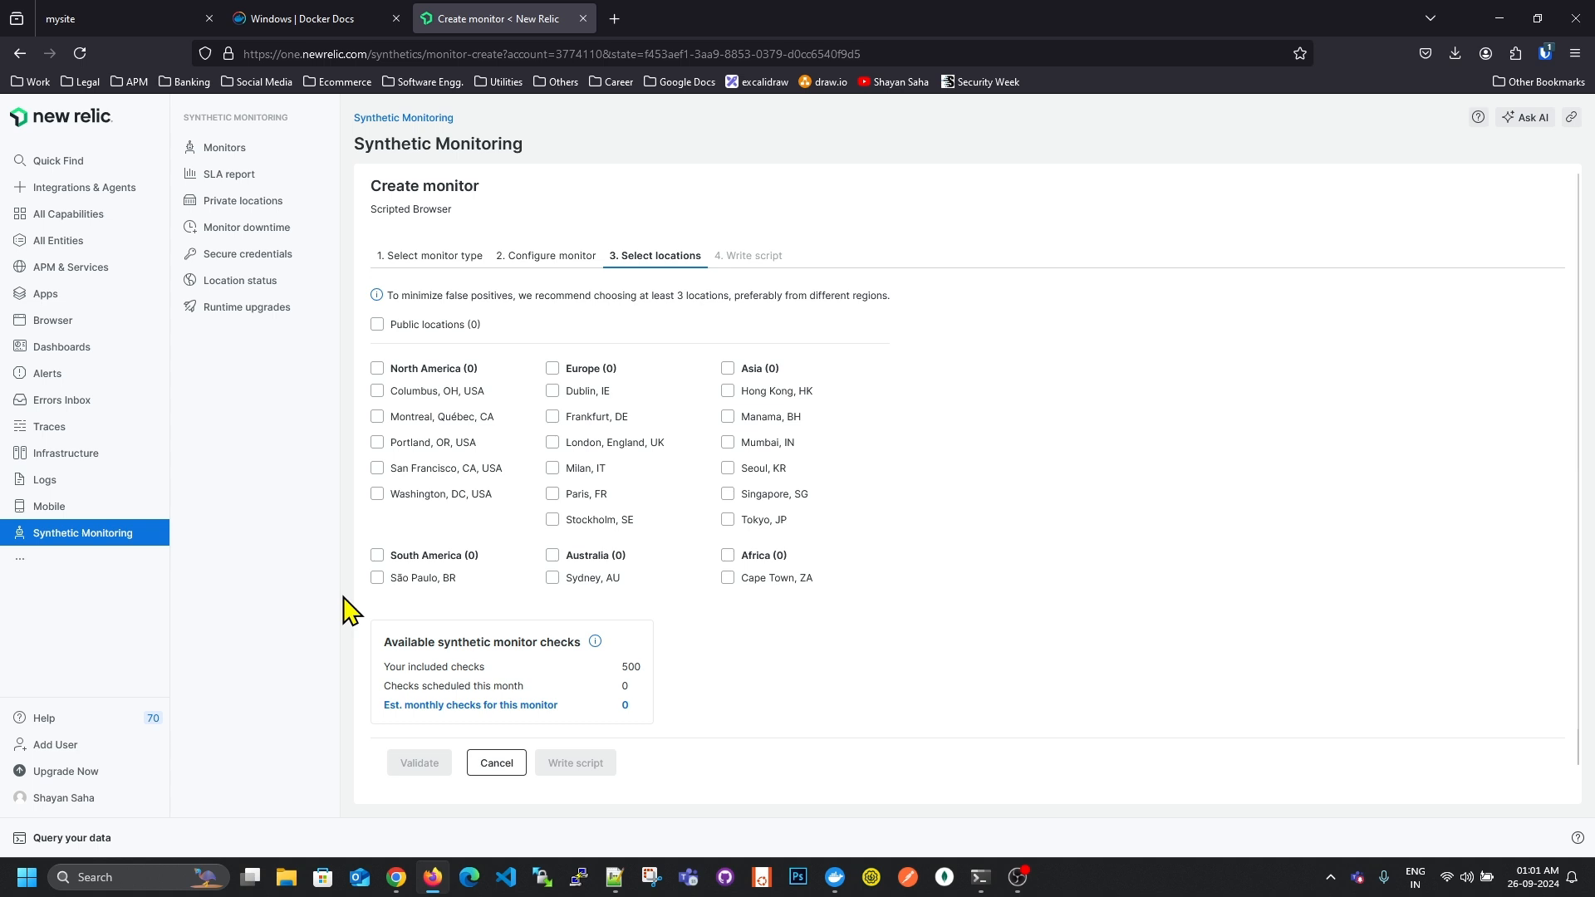
Switch to the terminal, check the Flask app's startup output and request log, and minimize it.
{"action": "left_click", "coordinate": [980, 877]}
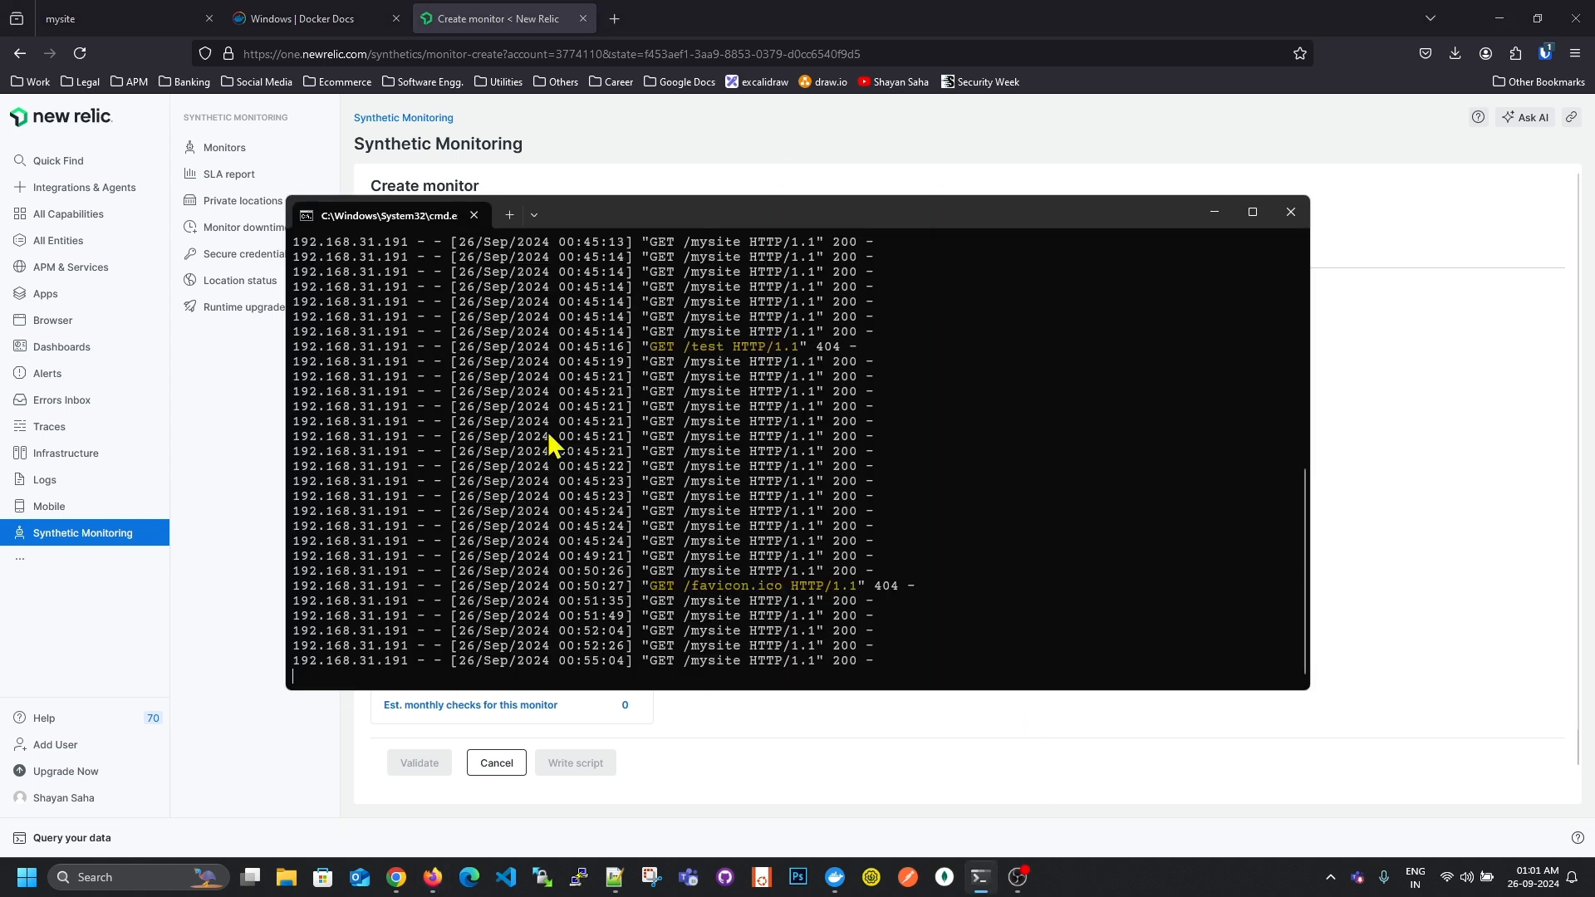
{"action": "scroll", "coordinate": [687, 488], "scroll_direction": "up", "scroll_amount": 10}
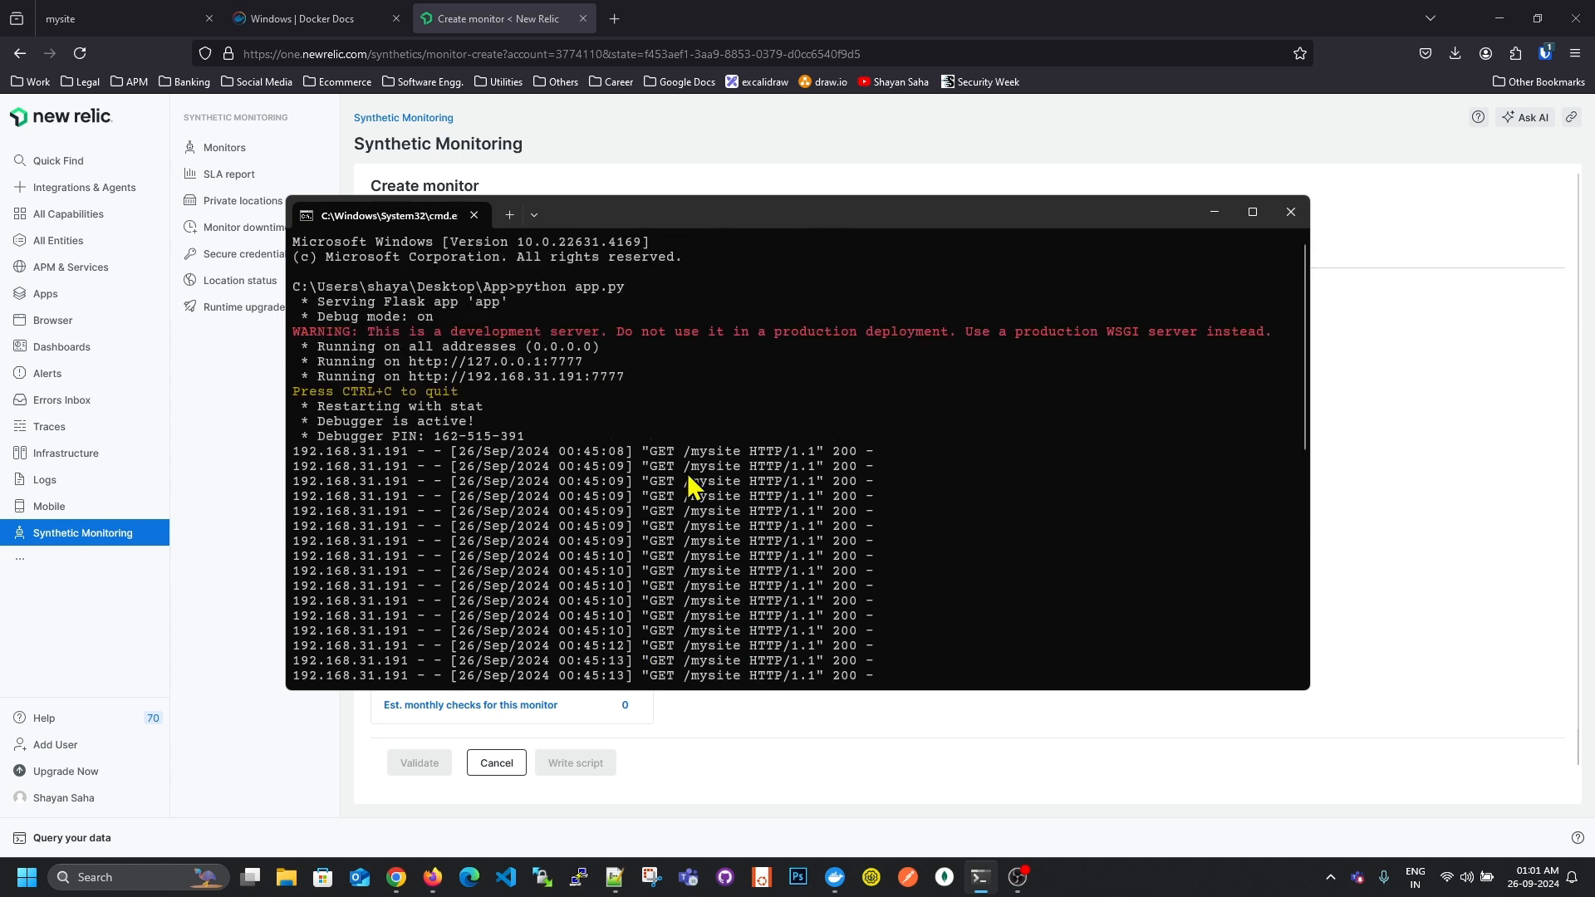
{"action": "scroll", "coordinate": [465, 407], "scroll_direction": "down", "scroll_amount": 10}
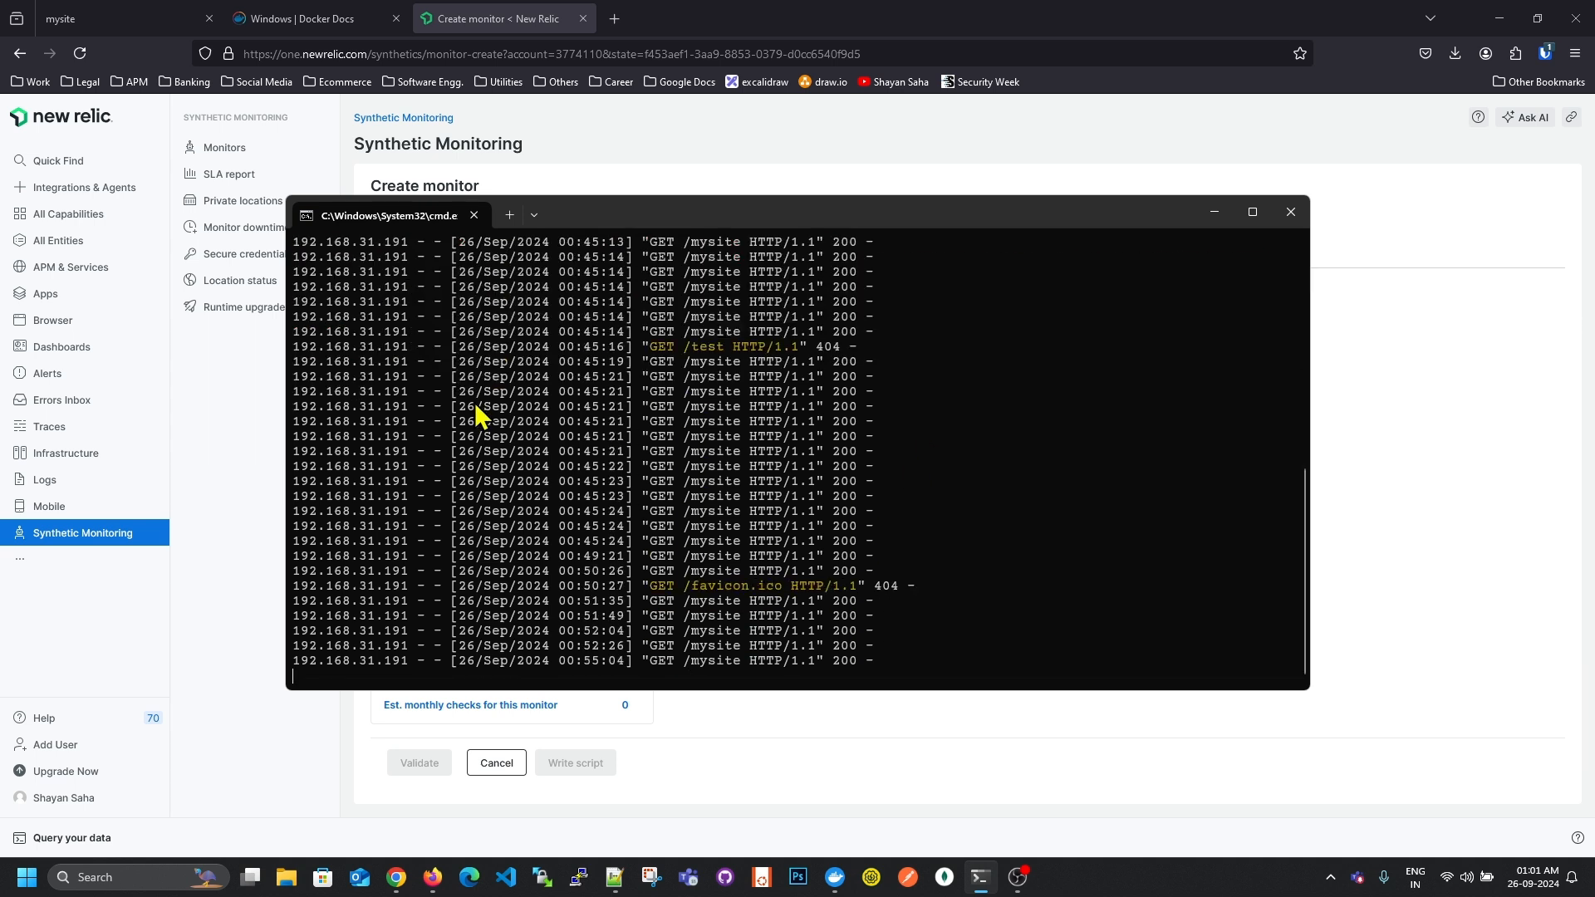
{"action": "left_click", "coordinate": [1213, 215]}
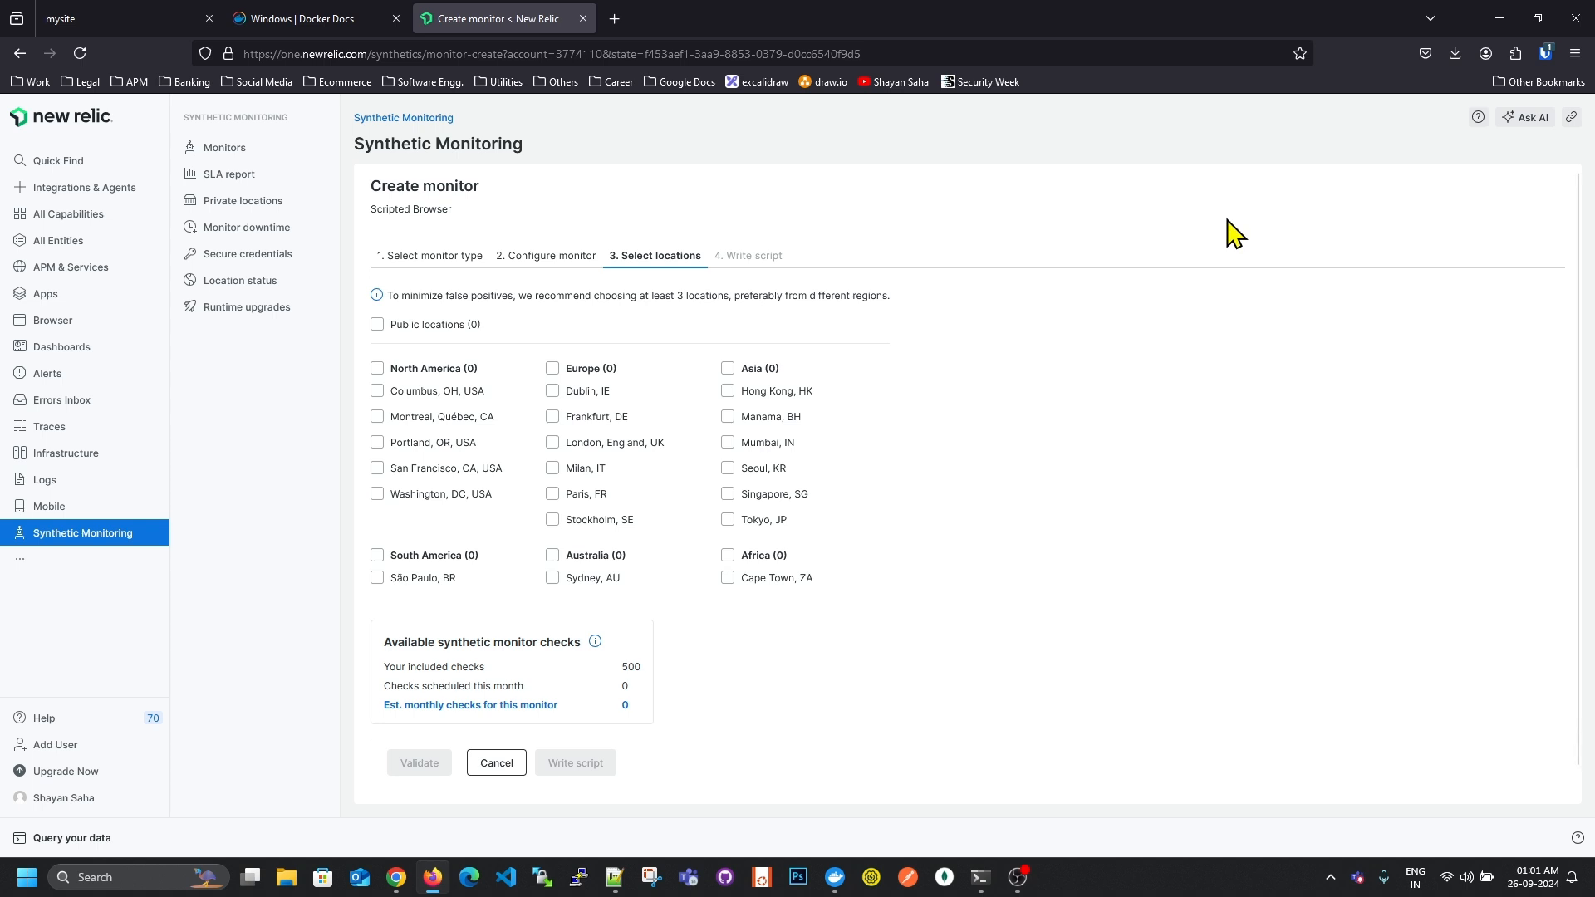
Reload the mysite page in Firefox, check its address and test the "Click on me" button.
{"action": "left_click", "coordinate": [110, 16]}
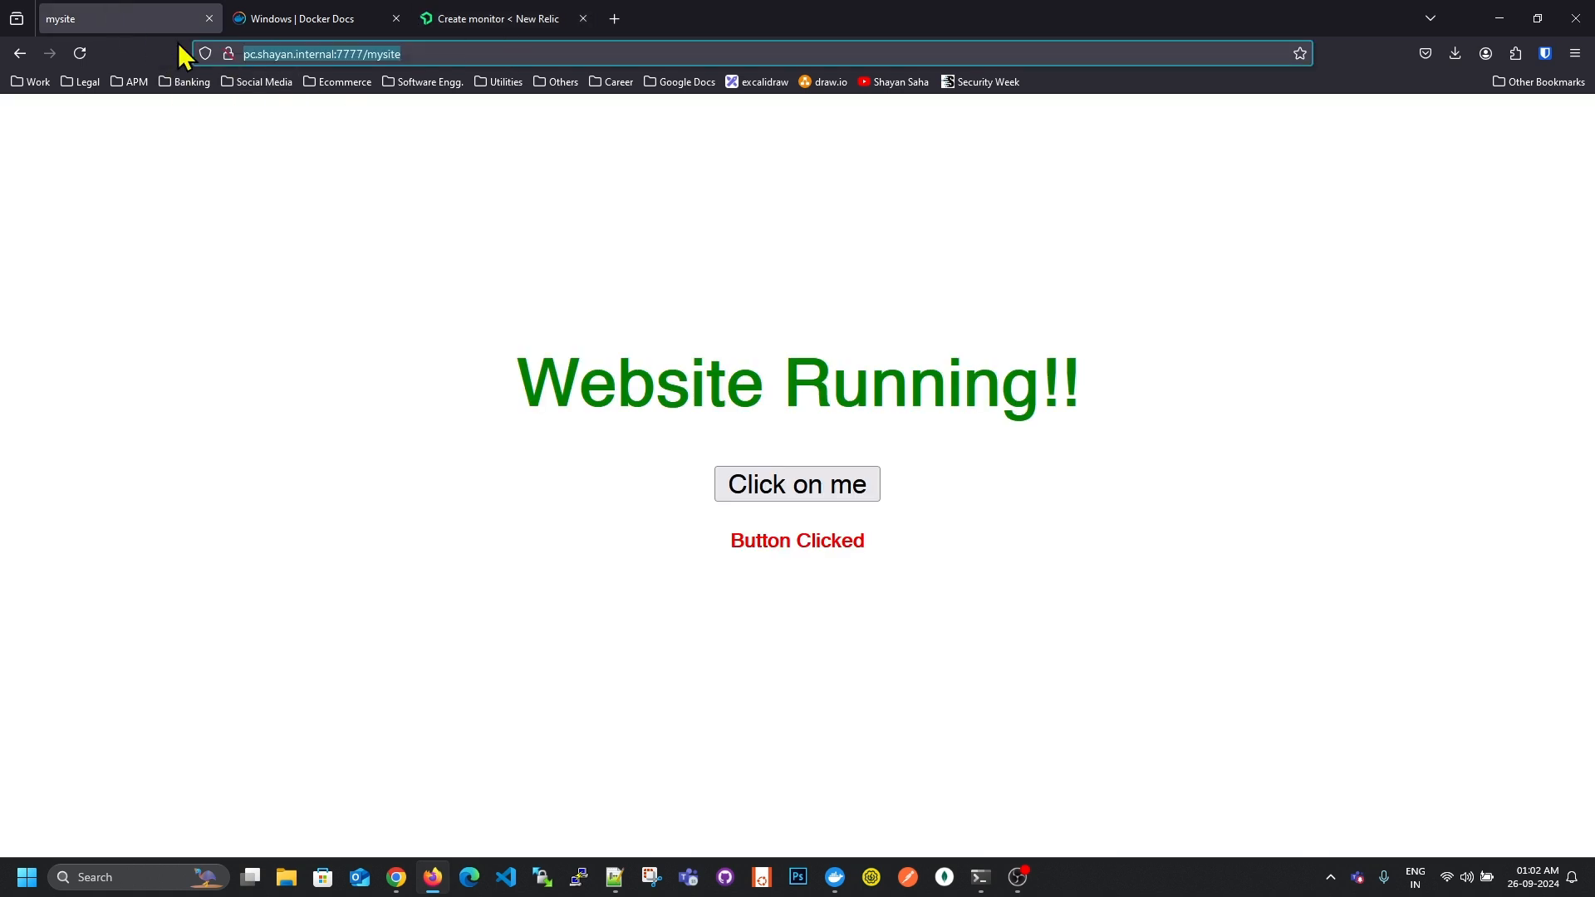
{"action": "left_click", "coordinate": [83, 53]}
{"action": "left_click", "coordinate": [497, 53]}
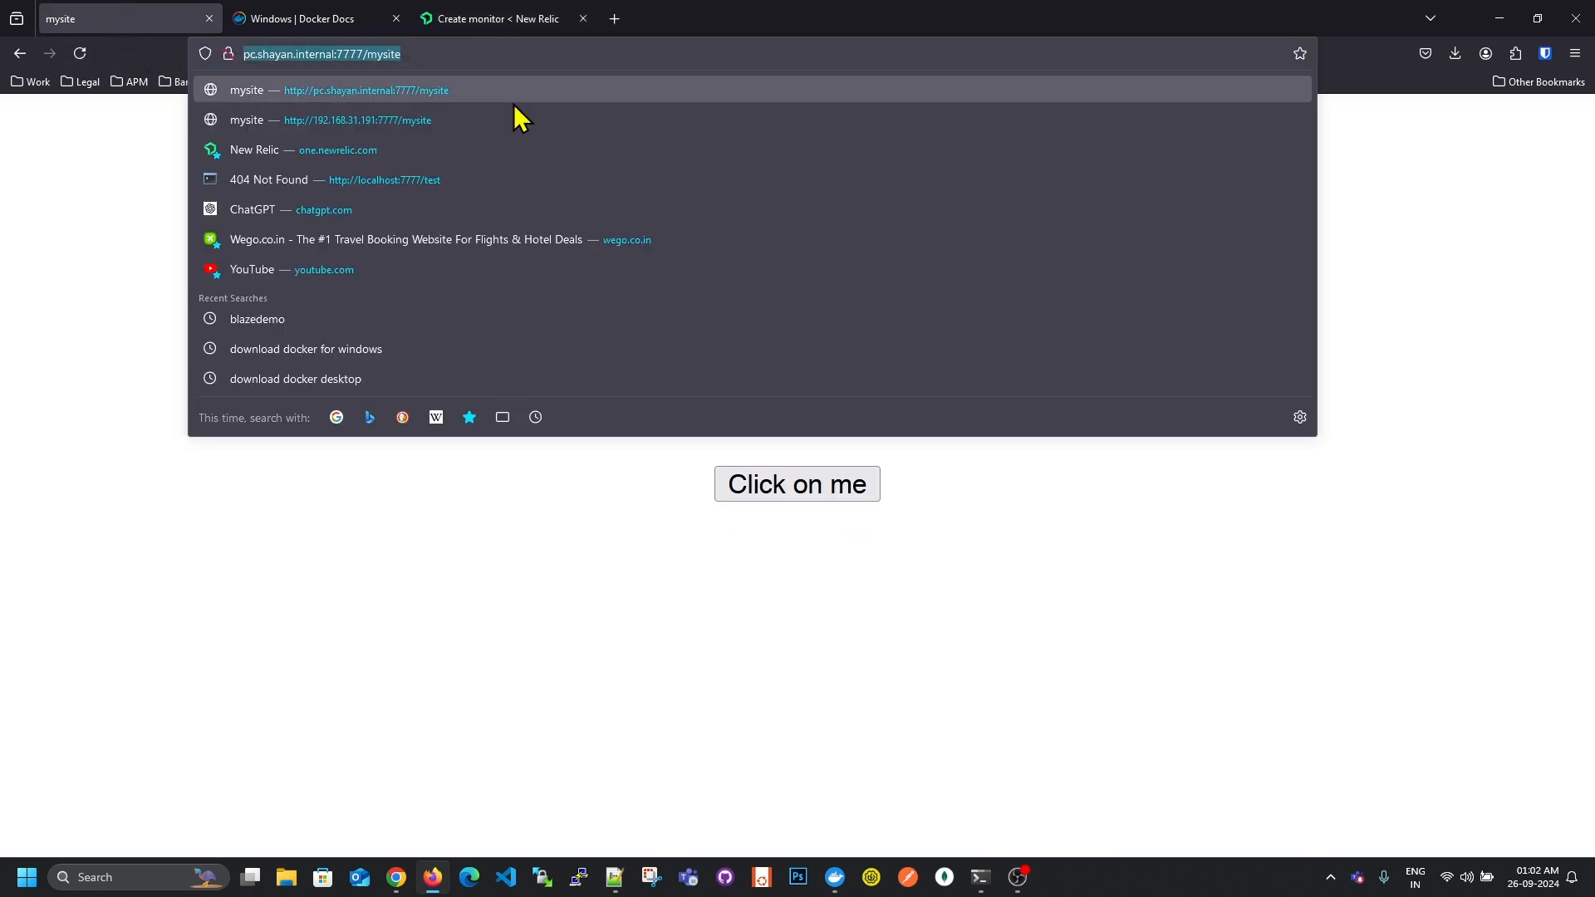
{"action": "left_click", "coordinate": [328, 568]}
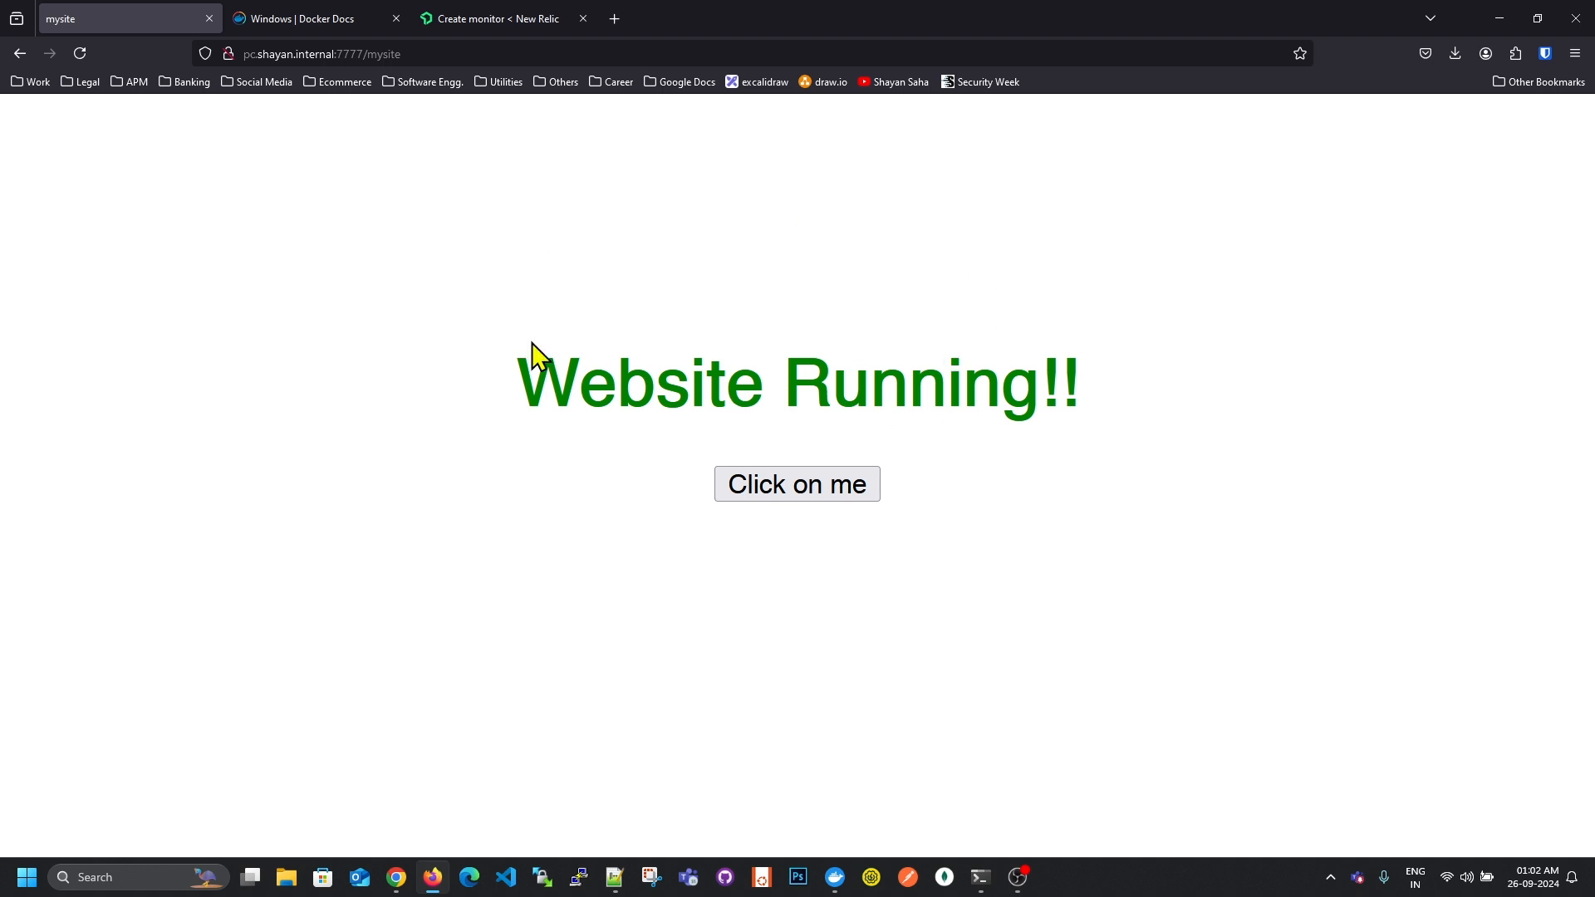
{"action": "left_click", "coordinate": [822, 495]}
{"action": "left_click_drag", "start_coordinate": [715, 536], "coordinate": [972, 545]}
{"action": "left_click", "coordinate": [970, 544]}
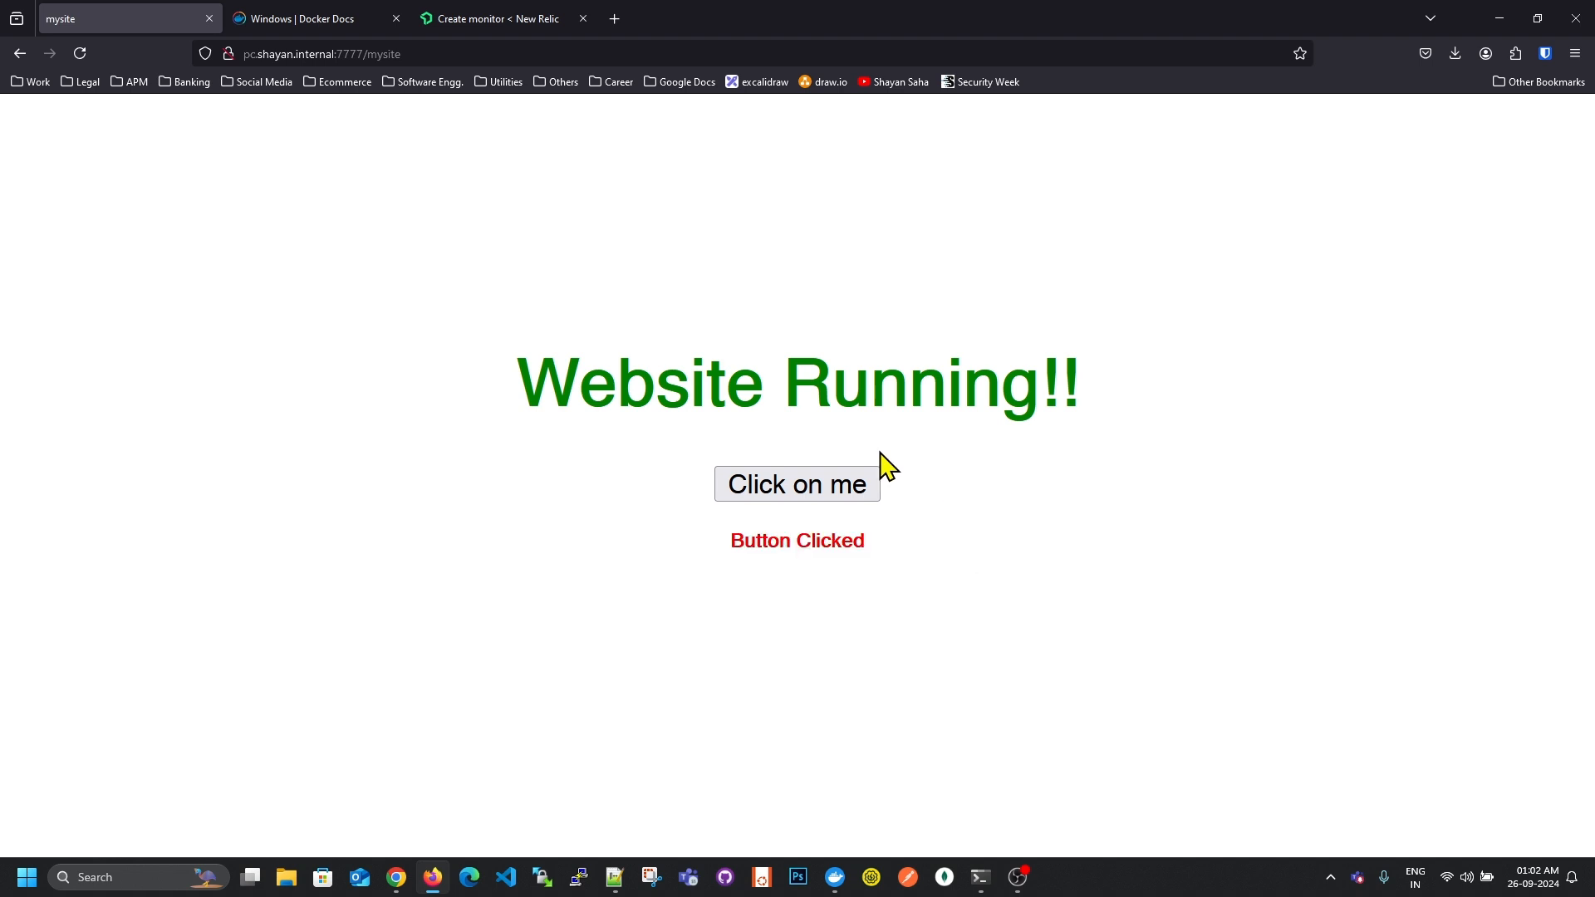
Copy the mysite page's address, add it on a new "internal site :" line in the Notepad++ notes and copy the URL from there.
{"action": "left_click", "coordinate": [96, 54]}
{"action": "left_click", "coordinate": [451, 53]}
{"action": "key", "text": "ctrl+c"}
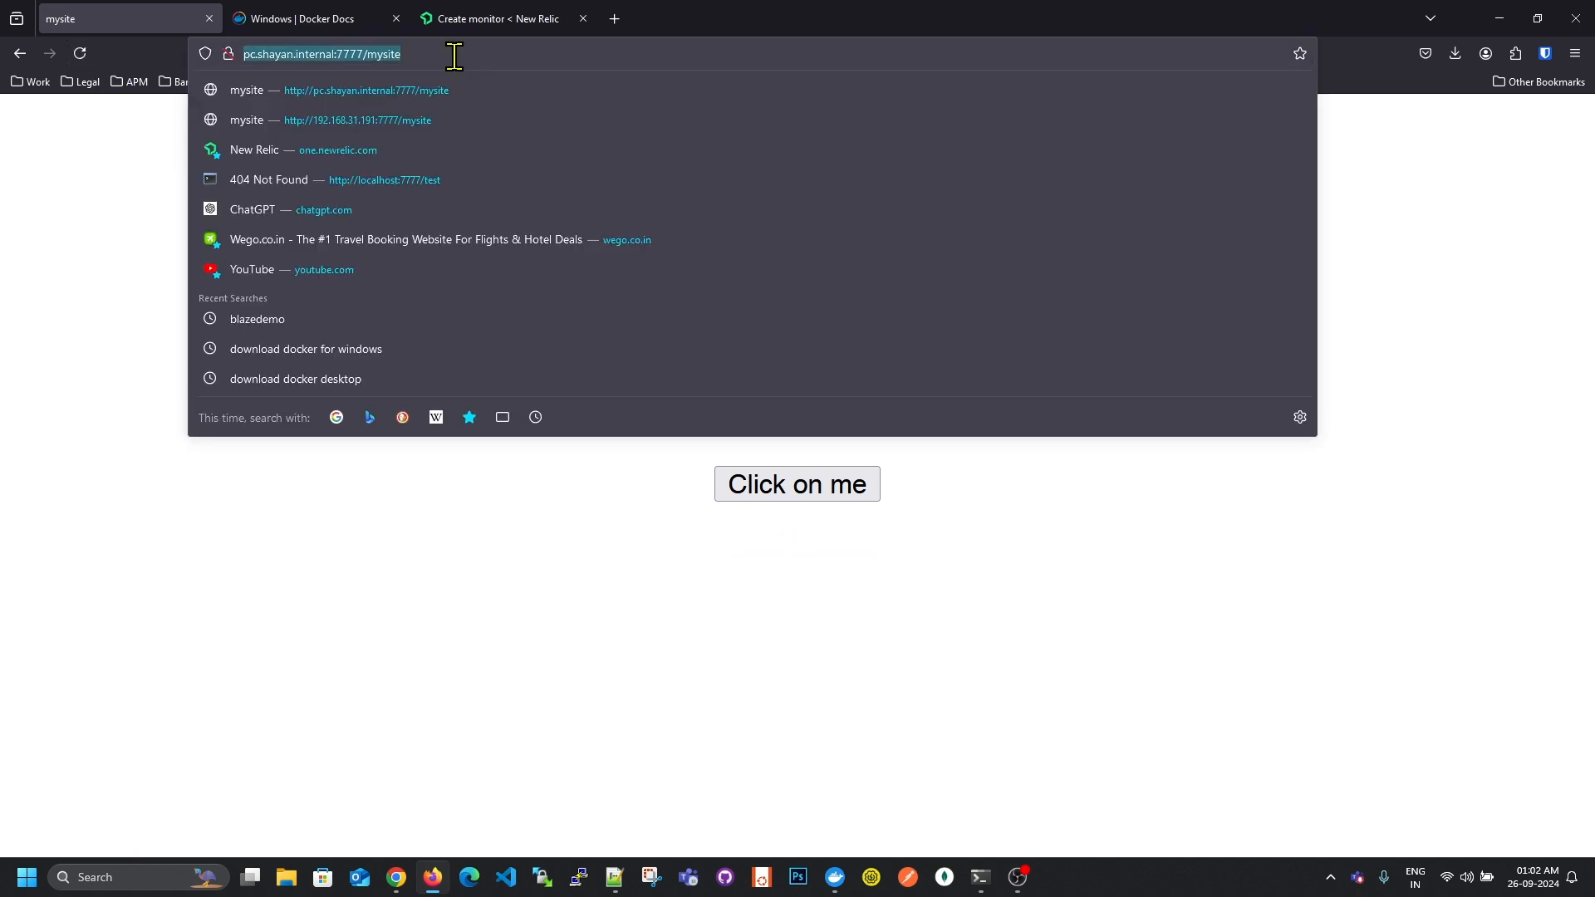
{"action": "left_click", "coordinate": [615, 877]}
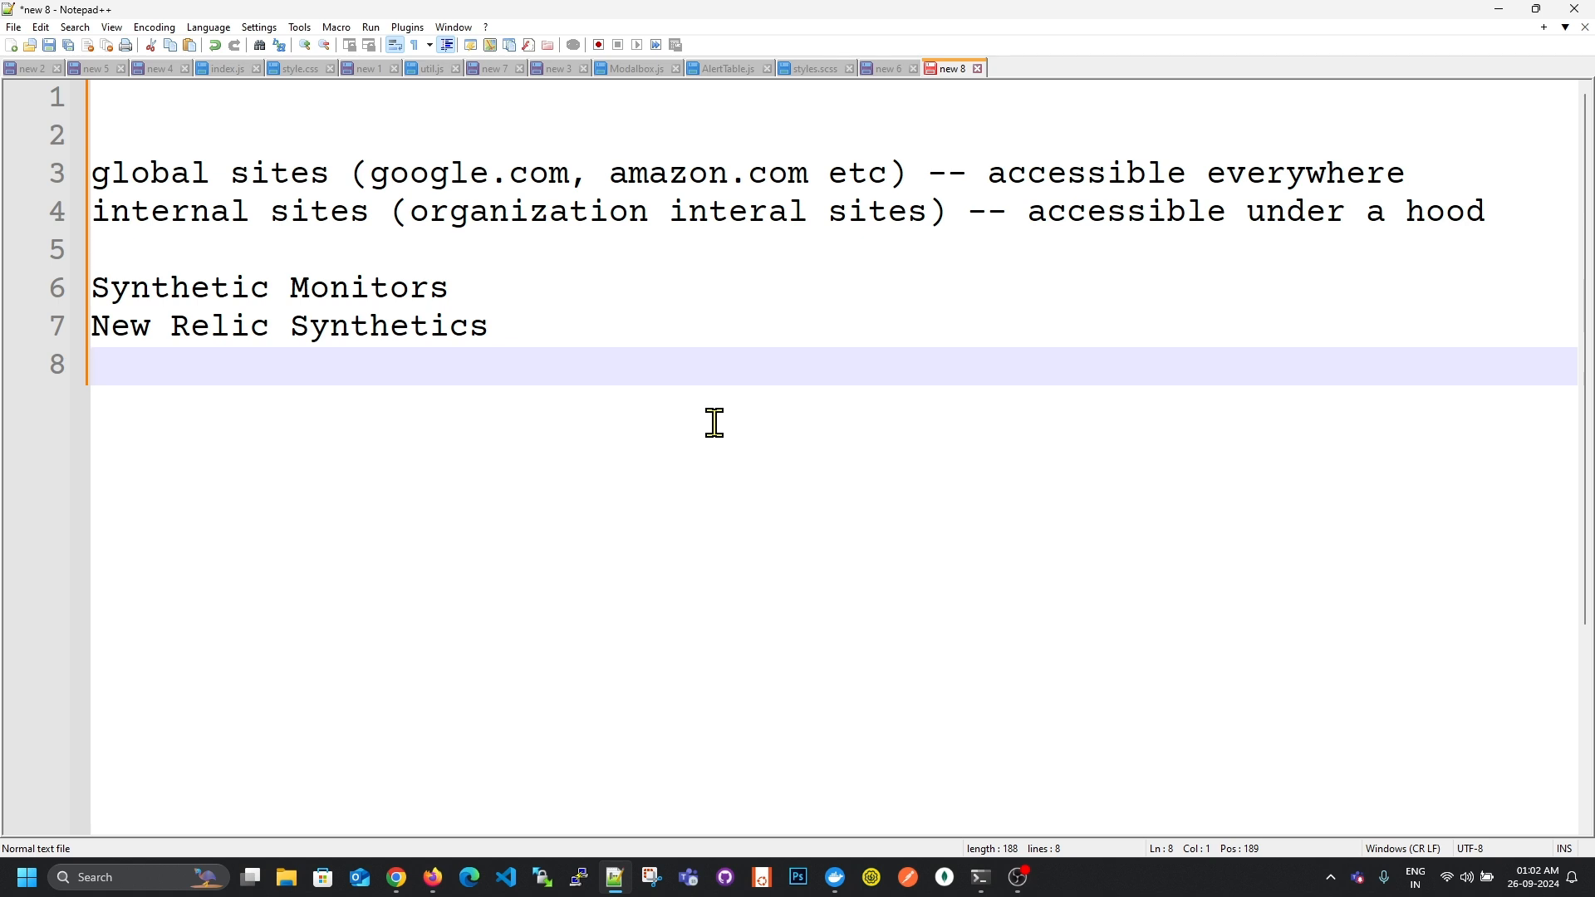
{"action": "key", "text": "Return"}
{"action": "key", "text": "Return"}
{"action": "type", "text": "internal site ;"}
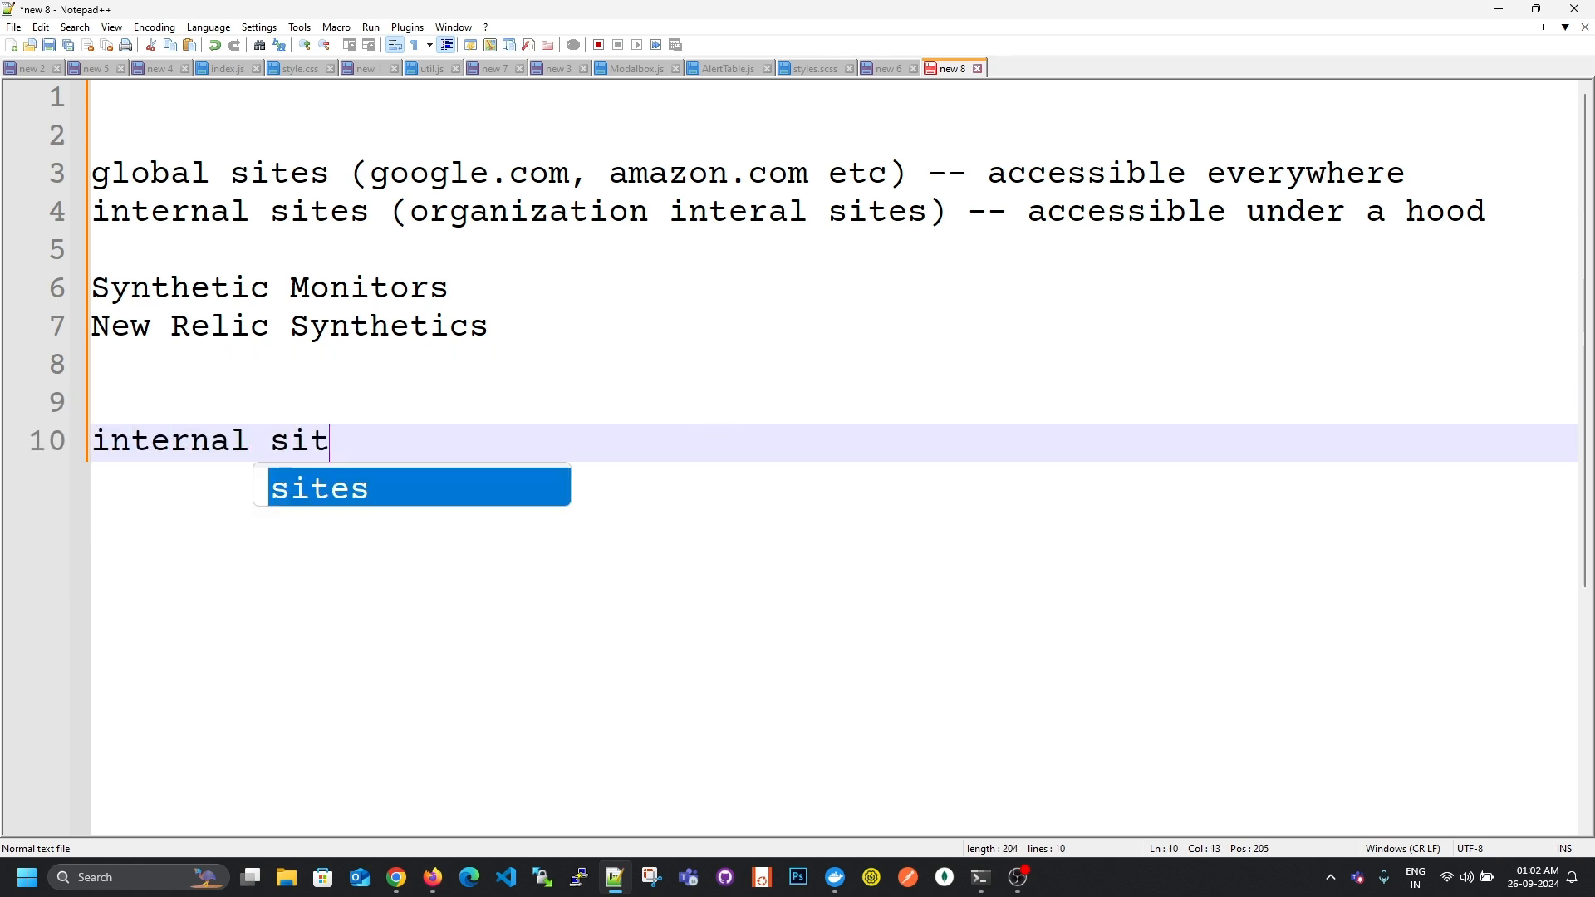
{"action": "key", "text": "ctrl+v"}
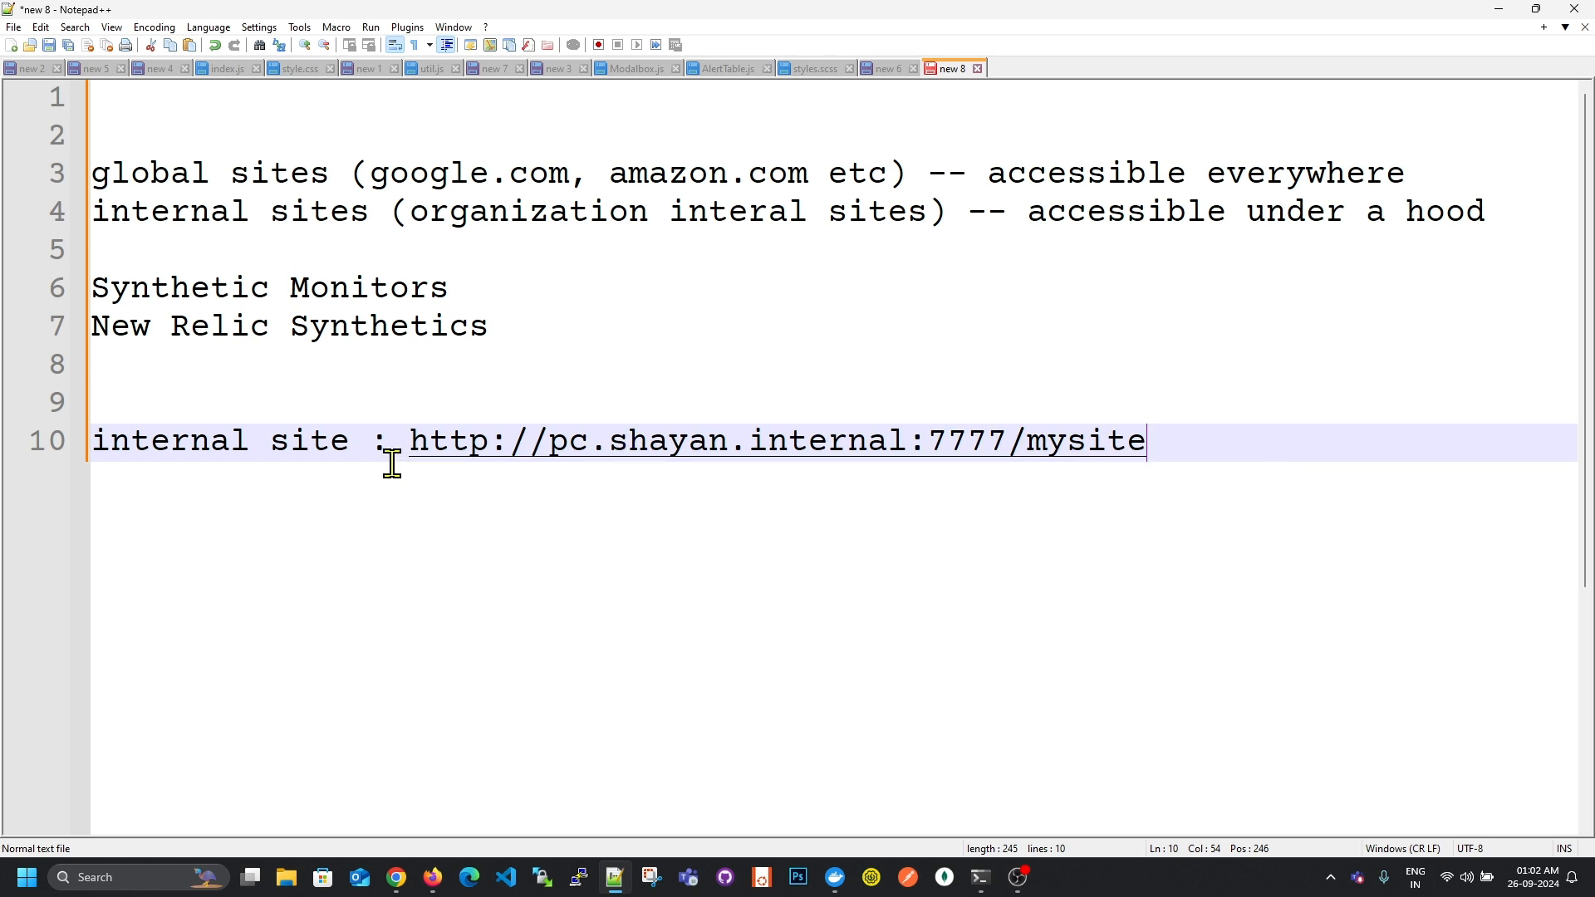
{"action": "left_click_drag", "start_coordinate": [412, 449], "coordinate": [1005, 482]}
{"action": "key", "text": "ctrl+c"}
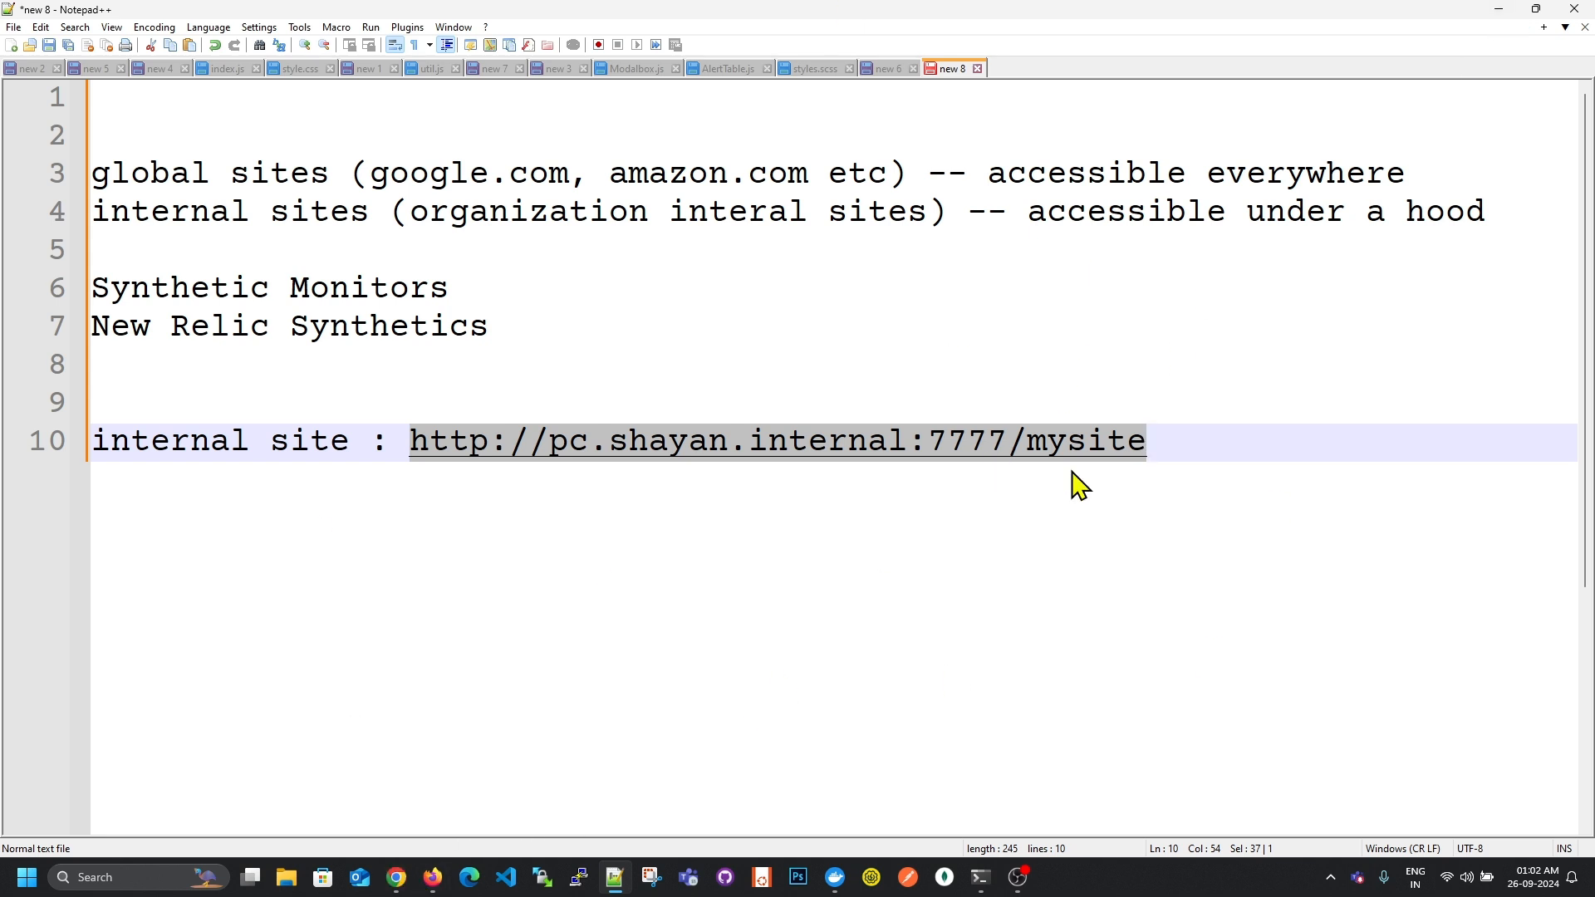
Switch to New Relic in Firefox, select Columbus, OH, USA as the monitor's public location and proceed to writing the script.
{"action": "left_click", "coordinate": [433, 877]}
{"action": "left_click", "coordinate": [488, 18]}
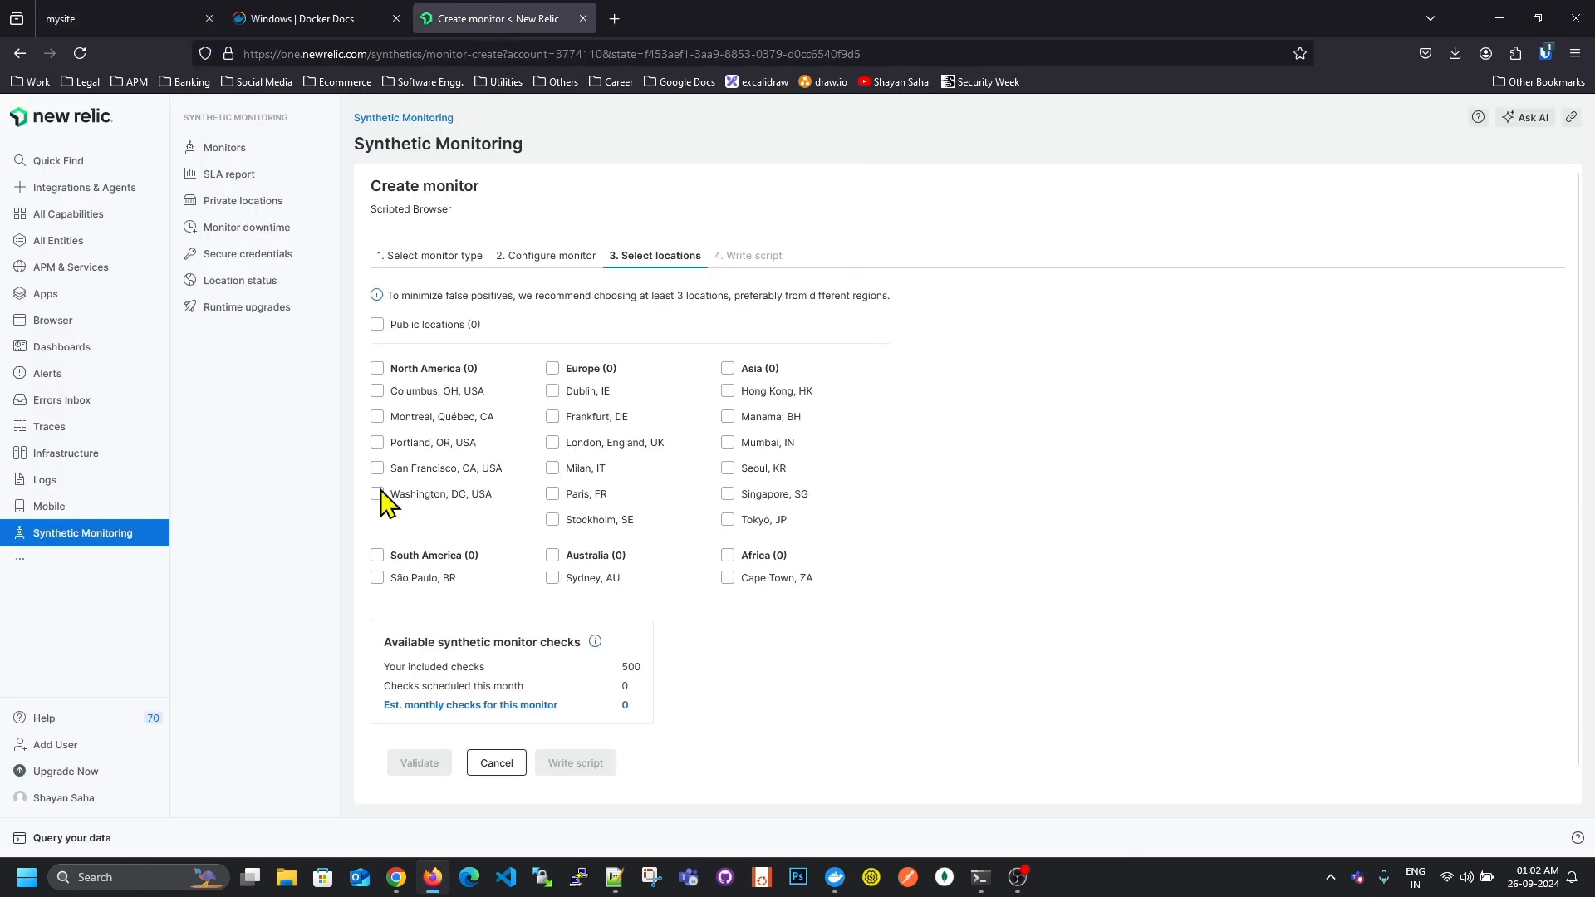
{"action": "left_click", "coordinate": [381, 392]}
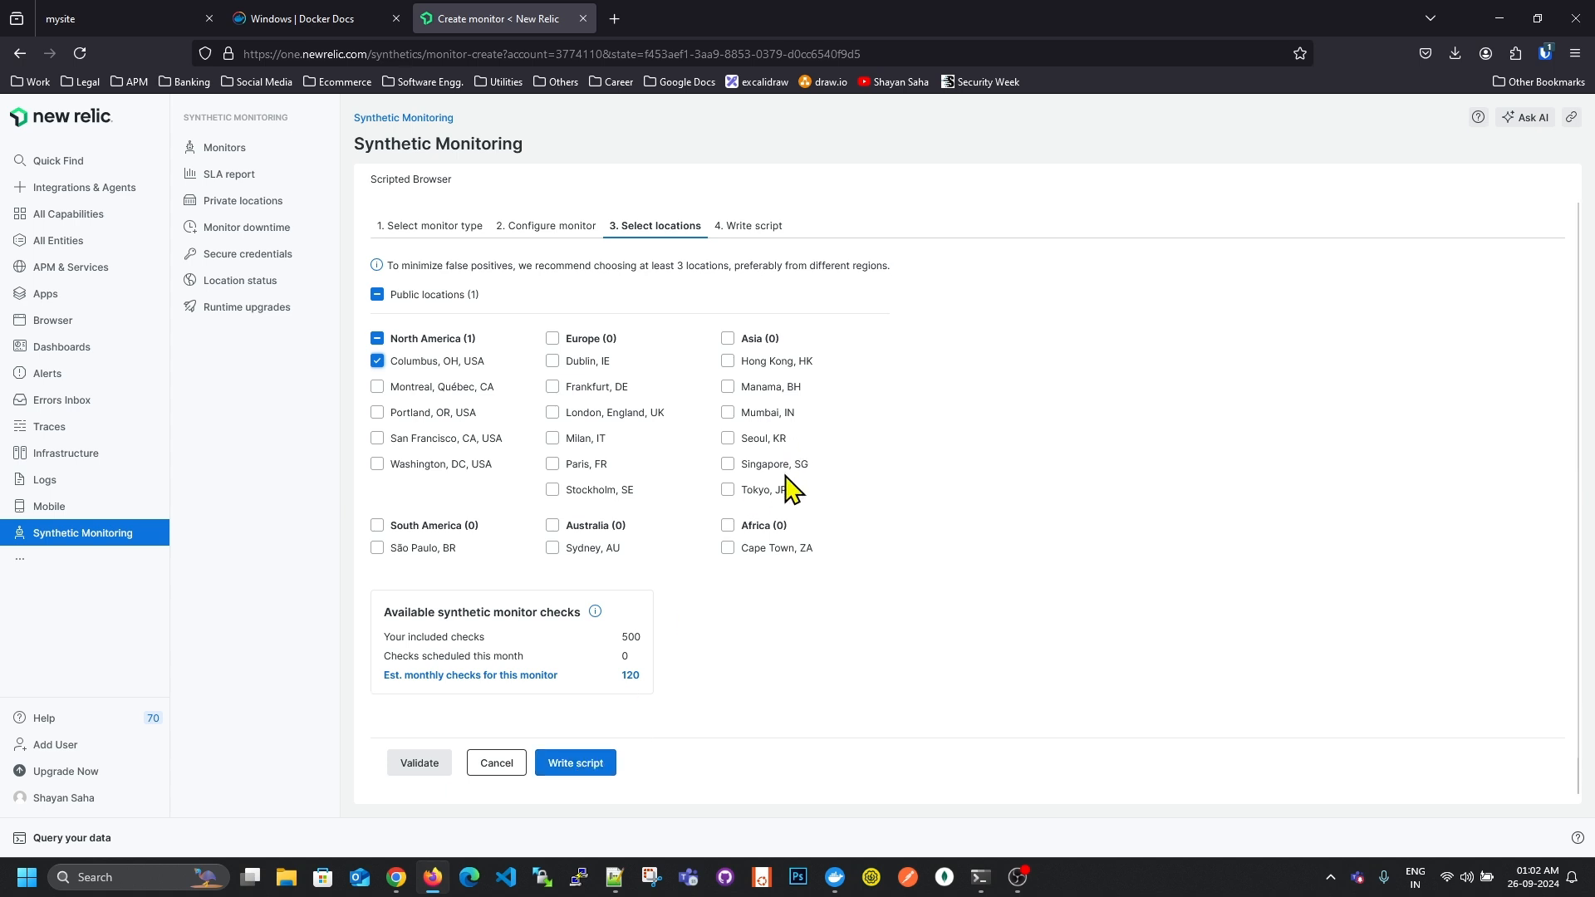
{"action": "left_click", "coordinate": [588, 765]}
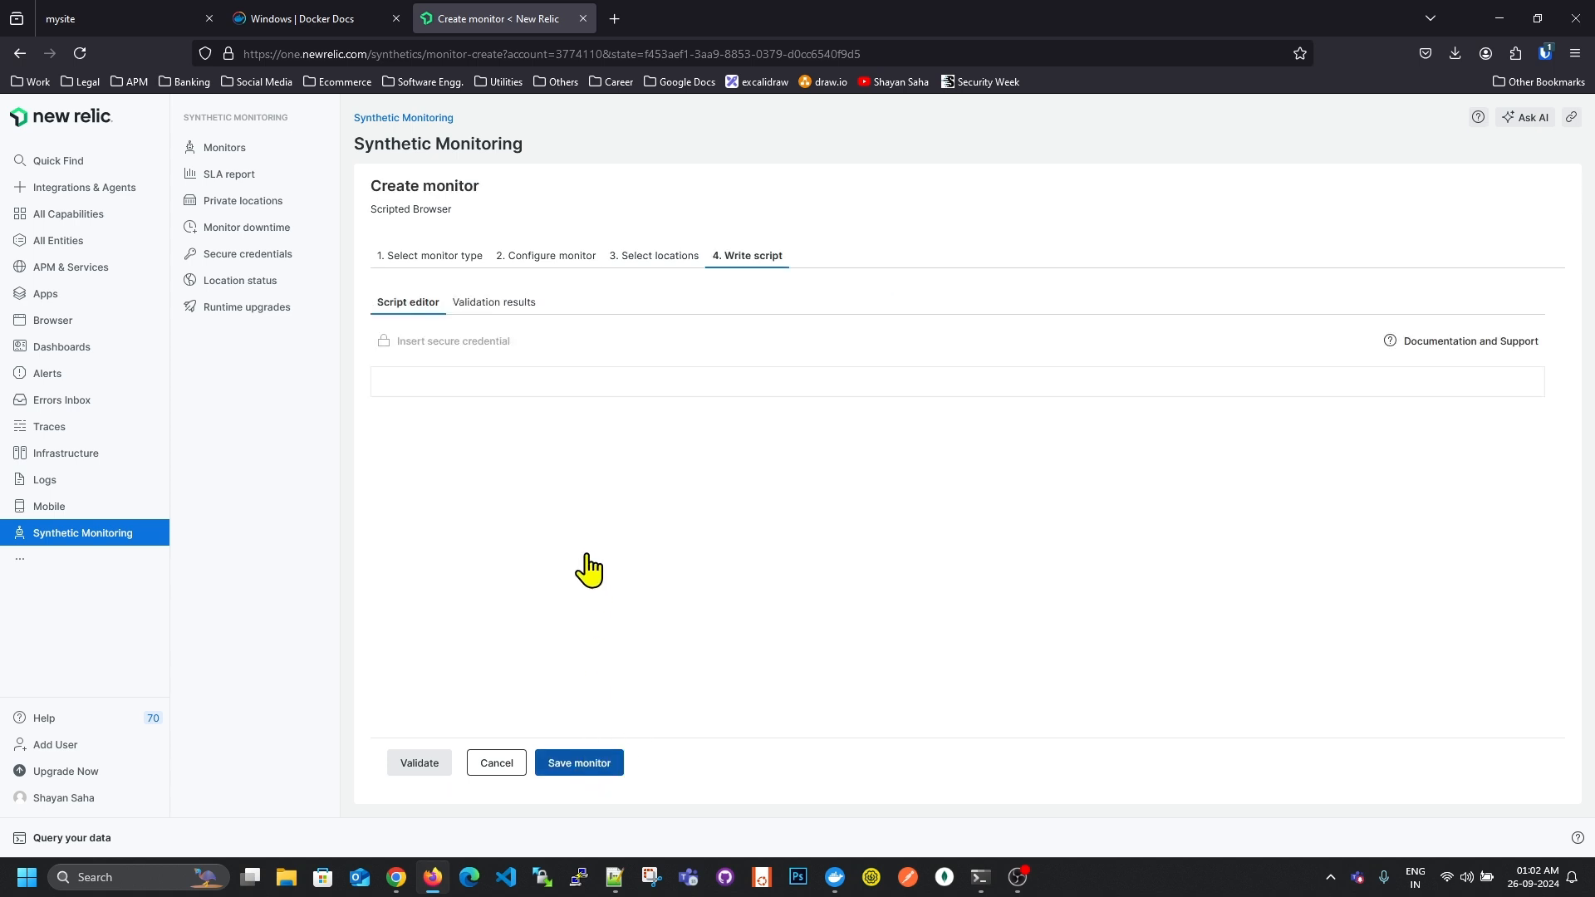
{"action": "left_click", "coordinate": [667, 259]}
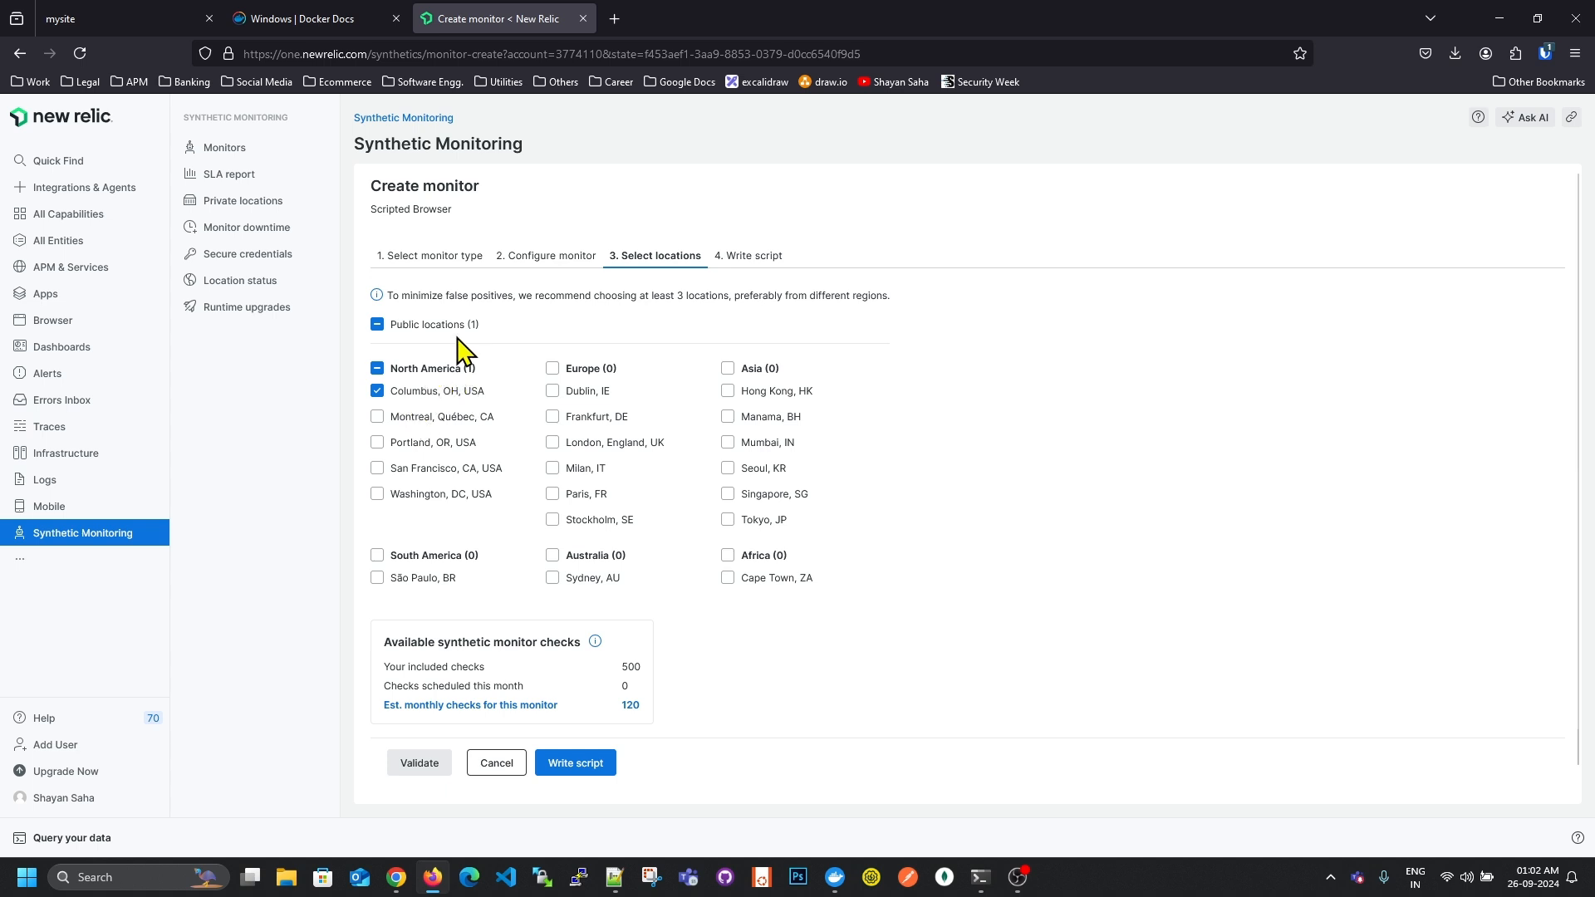
{"action": "left_click", "coordinate": [579, 766]}
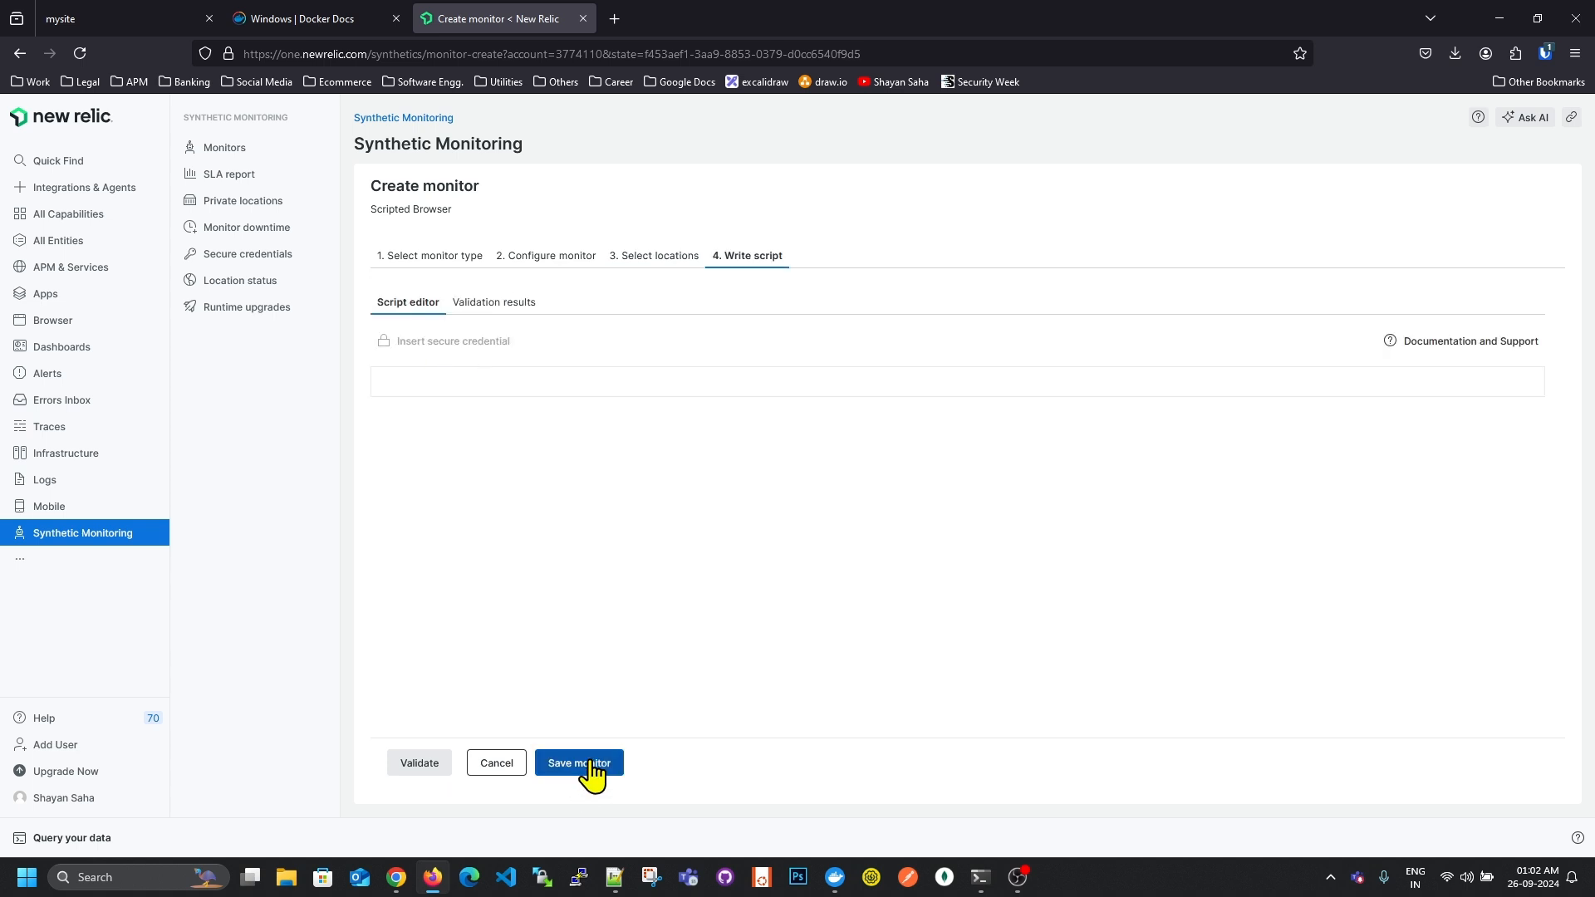
Write a $browser.get call with the copied mysite URL in quotes on line 2 of the monitor's otherwise empty script.
{"action": "left_click", "coordinate": [612, 453]}
{"action": "key", "text": "ctrl+a"}
{"action": "key", "text": "Delete"}
{"action": "key", "text": "Return"}
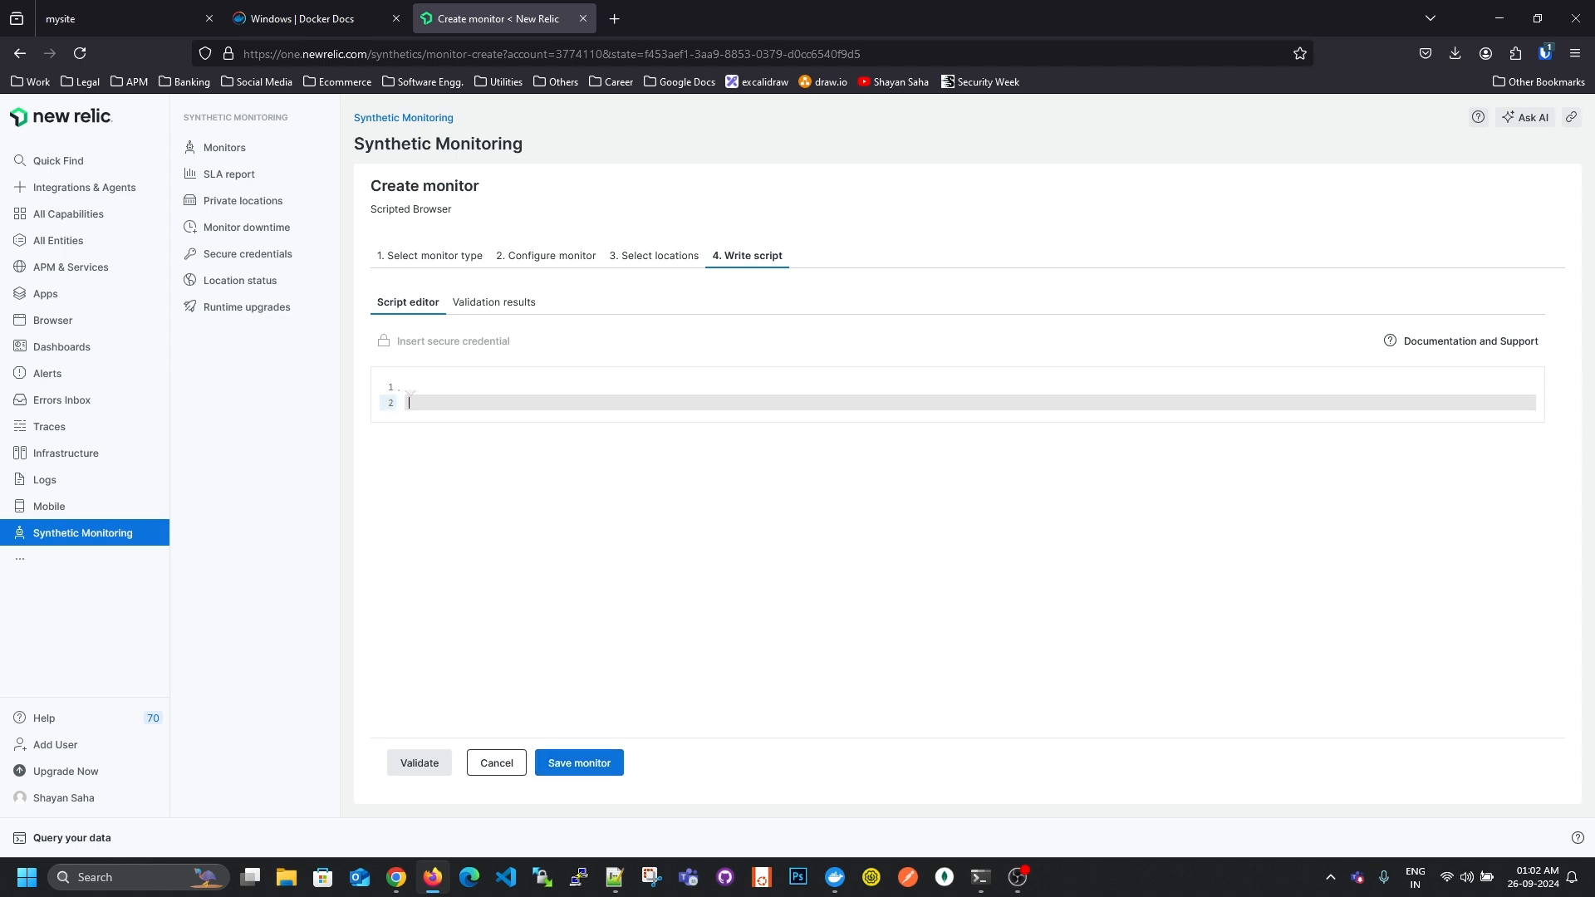
{"action": "type", "text": "$browser.get"}
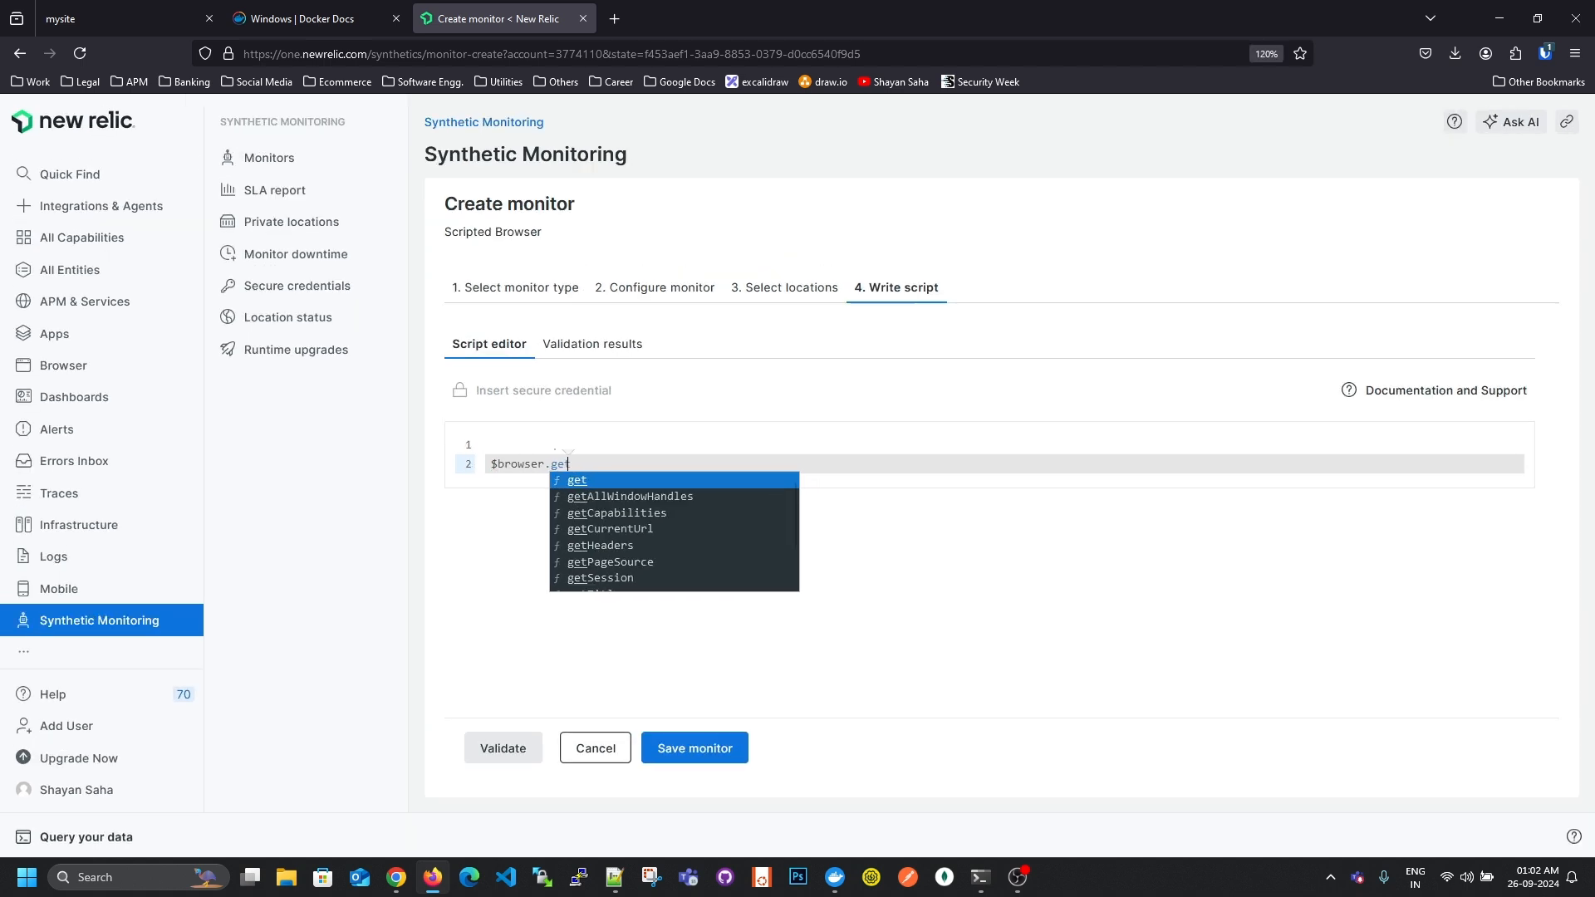
{"action": "key", "text": "ctrl+plus"}
{"action": "key", "text": "ctrl+plus"}
{"action": "key", "text": "ctrl+plus"}
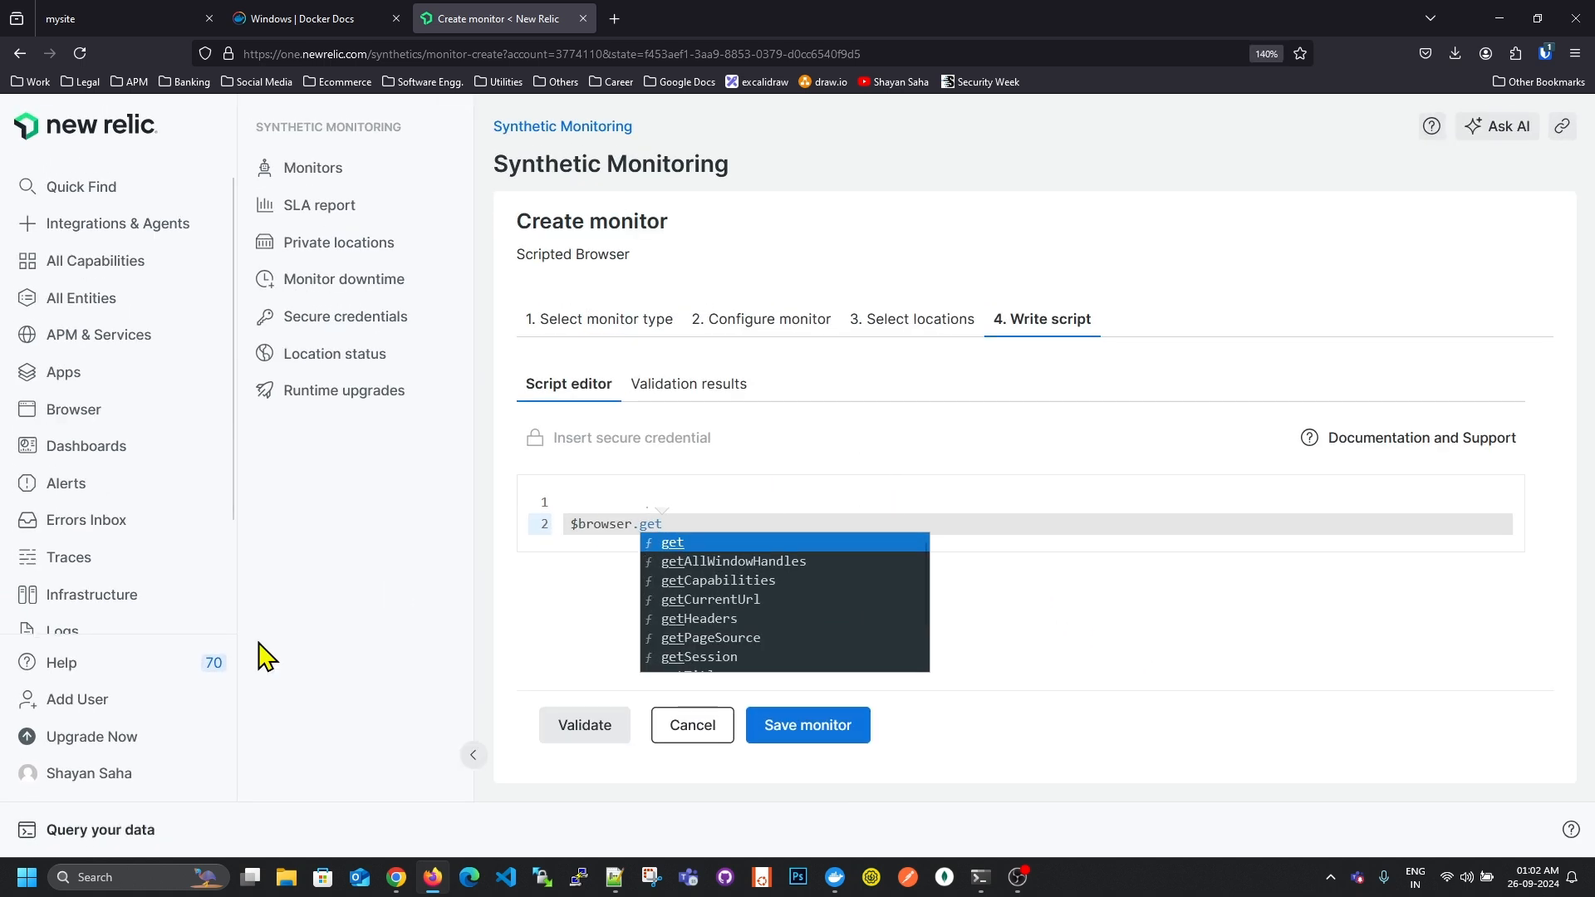
{"action": "left_click", "coordinate": [232, 765]}
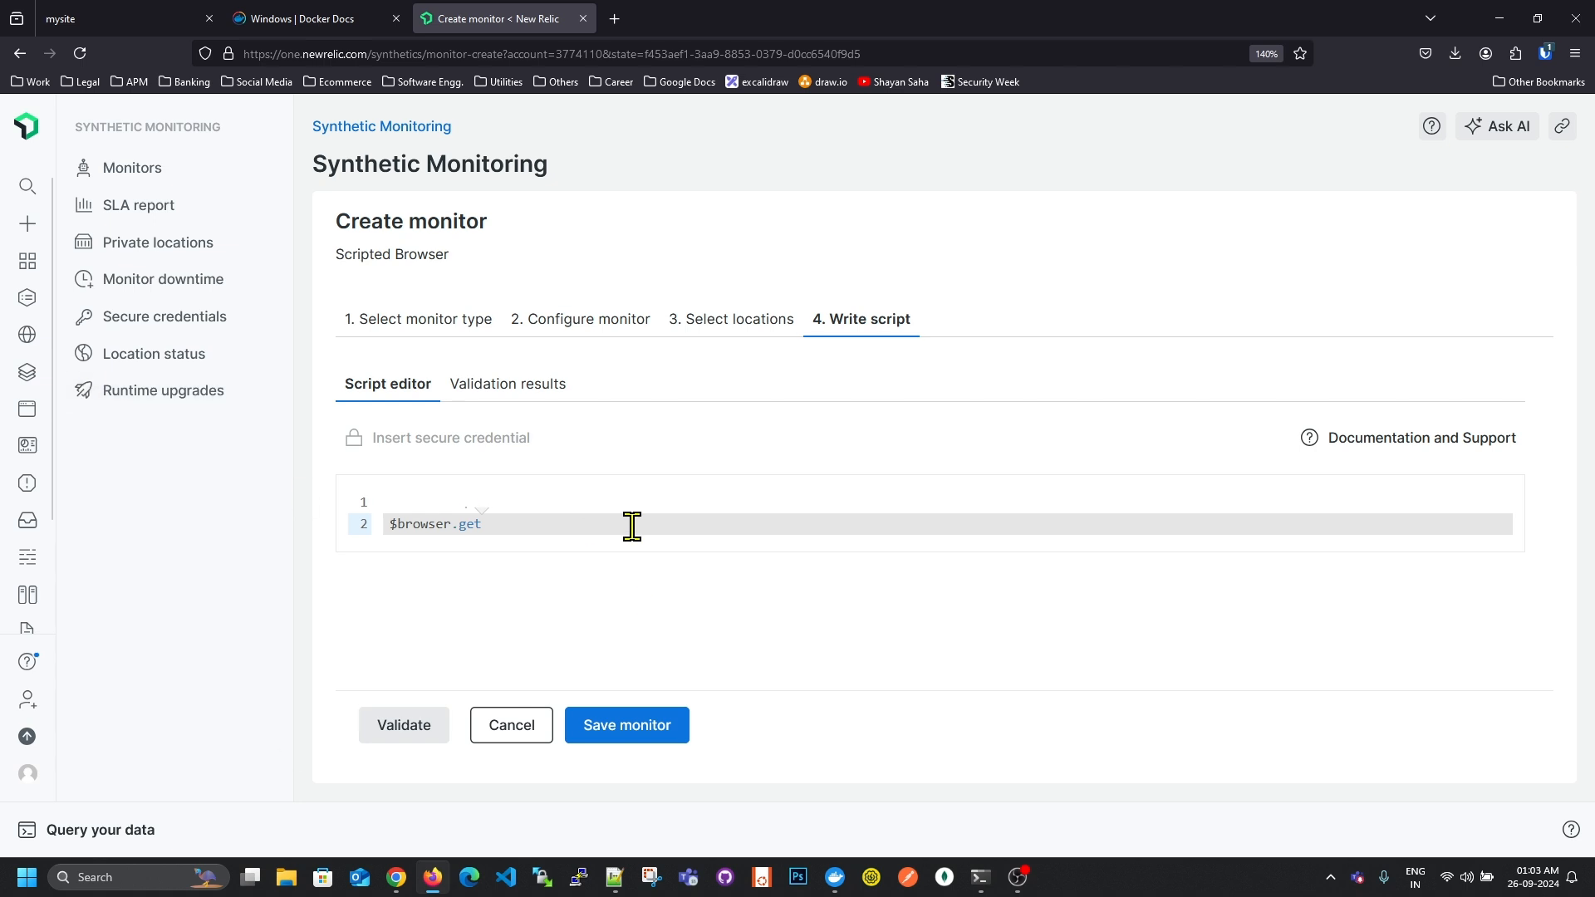
{"action": "type", "text": "("}
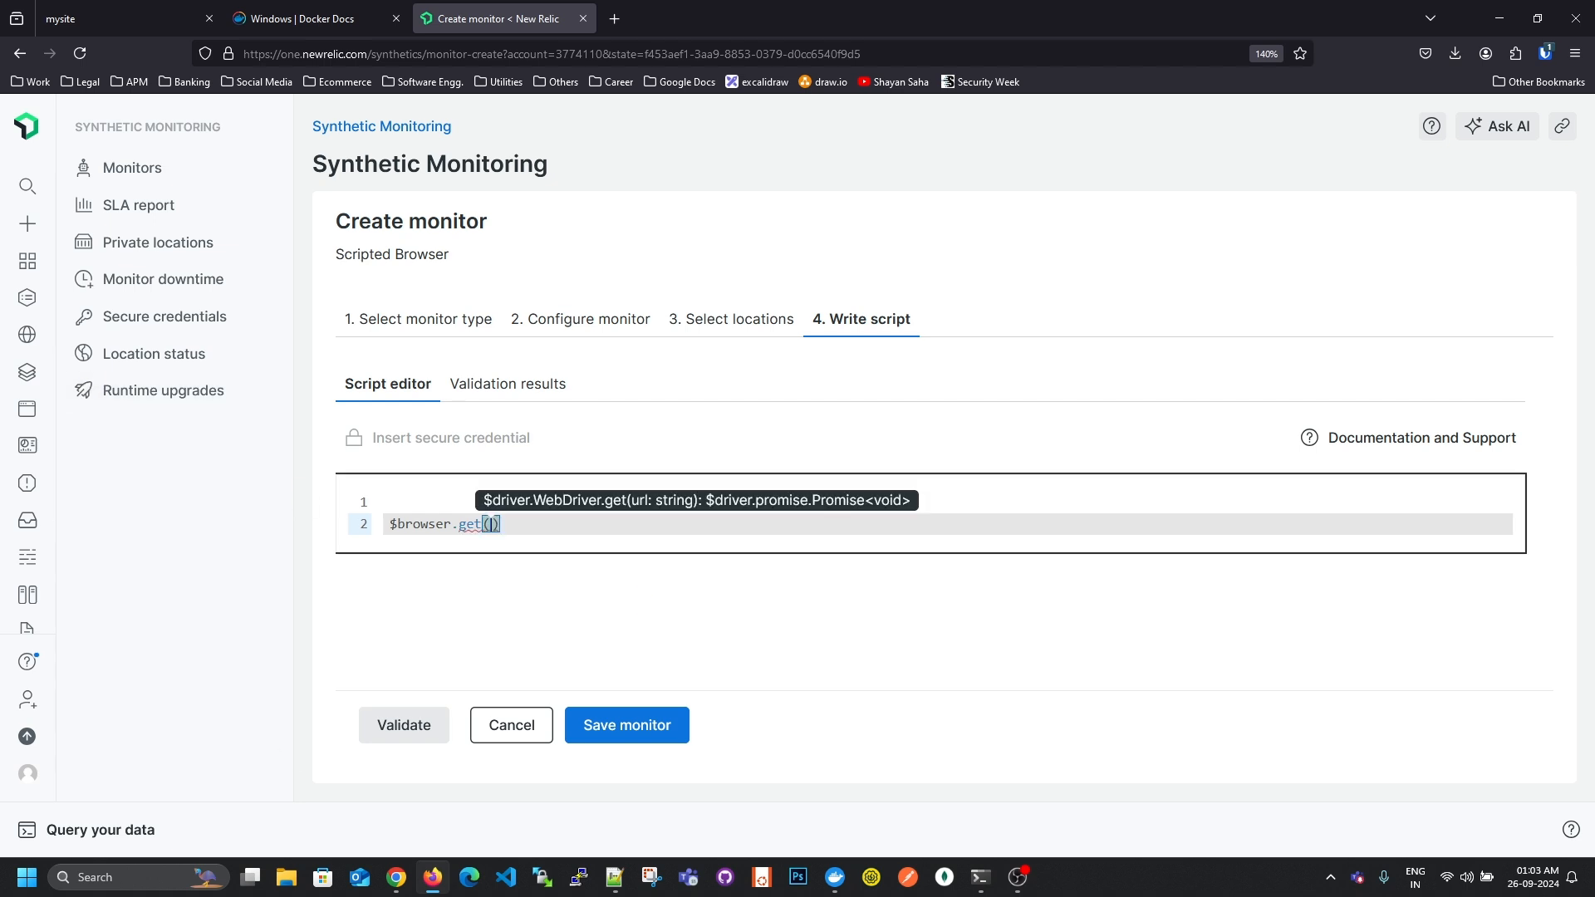
{"action": "type", "text": "\""}
{"action": "key", "text": "ctrl+v"}
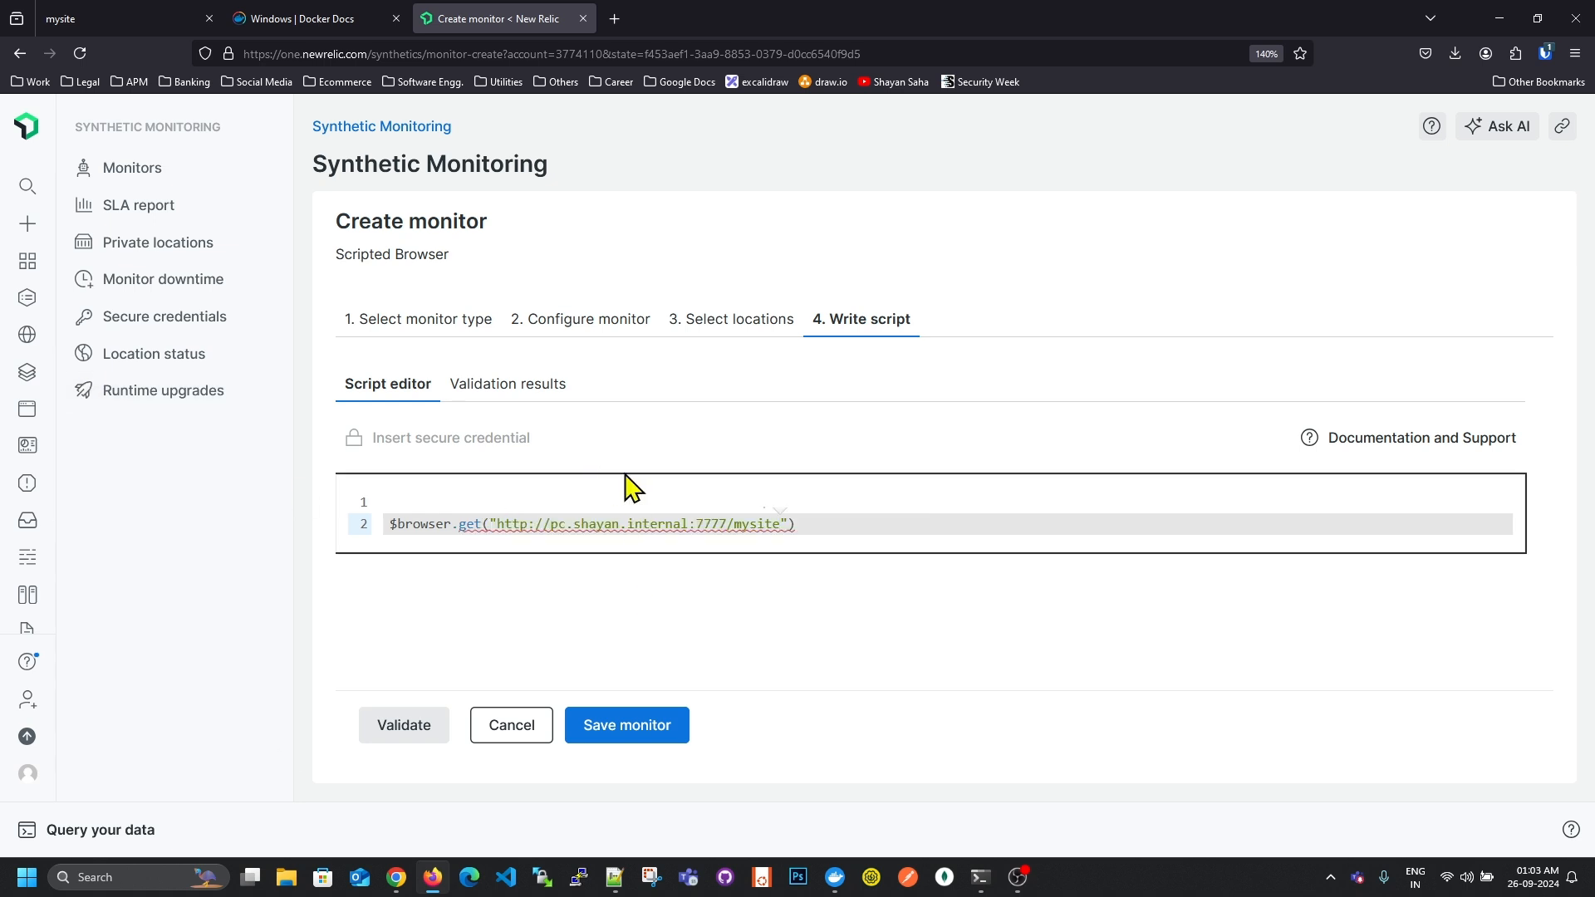
Validate the monitor script and examine the location, result, error details and screenshot in the validation results.
{"action": "left_click", "coordinate": [420, 726]}
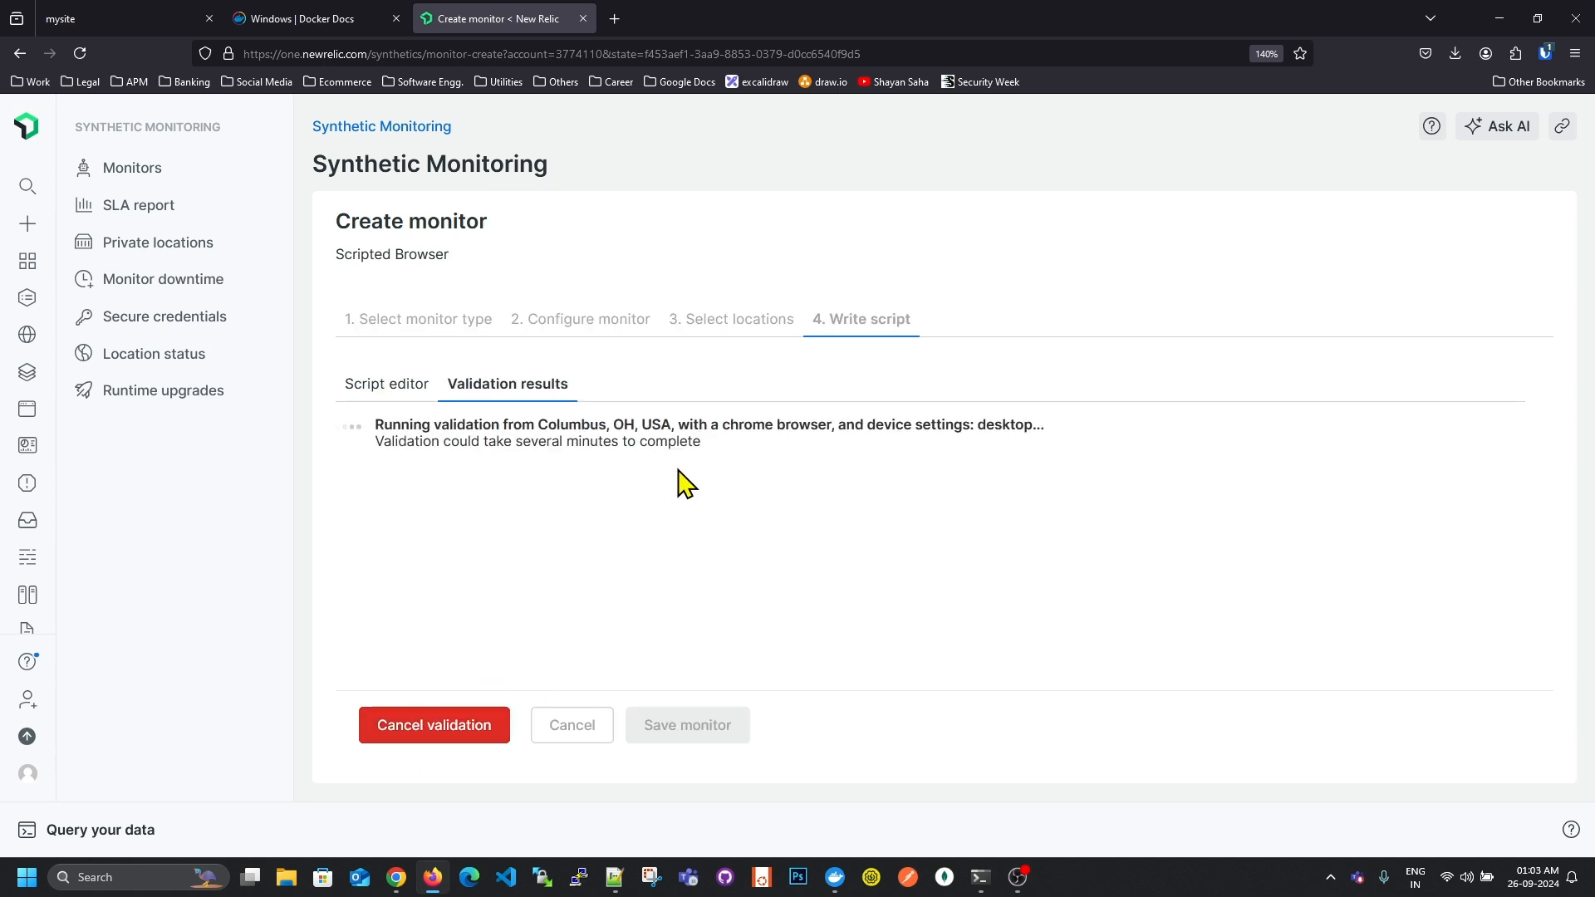
{"action": "left_click_drag", "start_coordinate": [537, 424], "coordinate": [670, 431]}
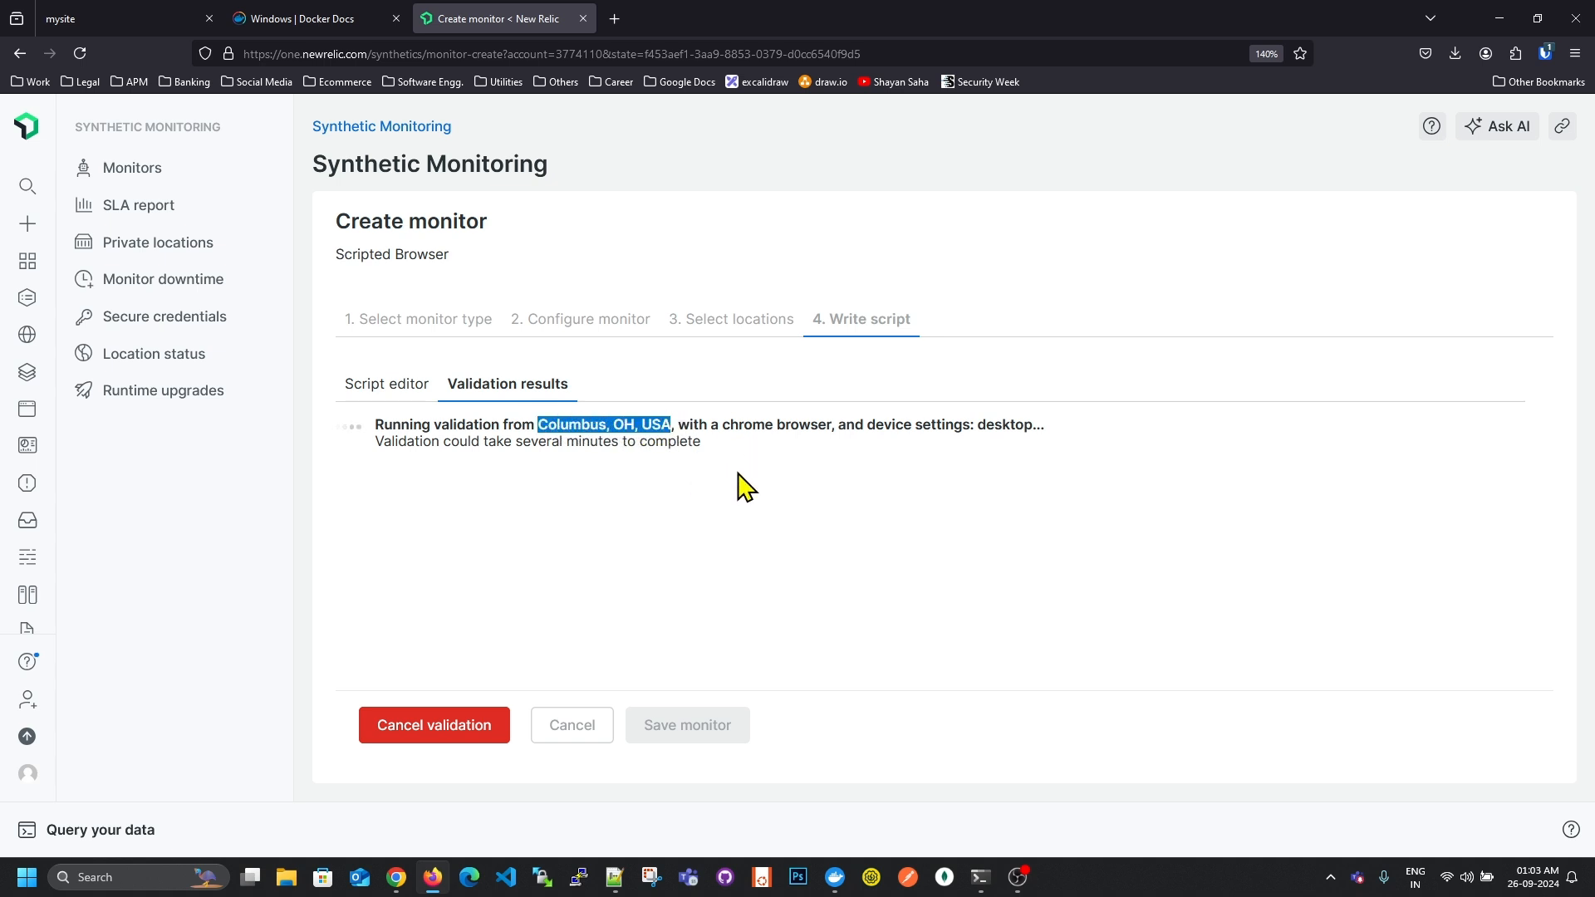
{"action": "left_click", "coordinate": [810, 390]}
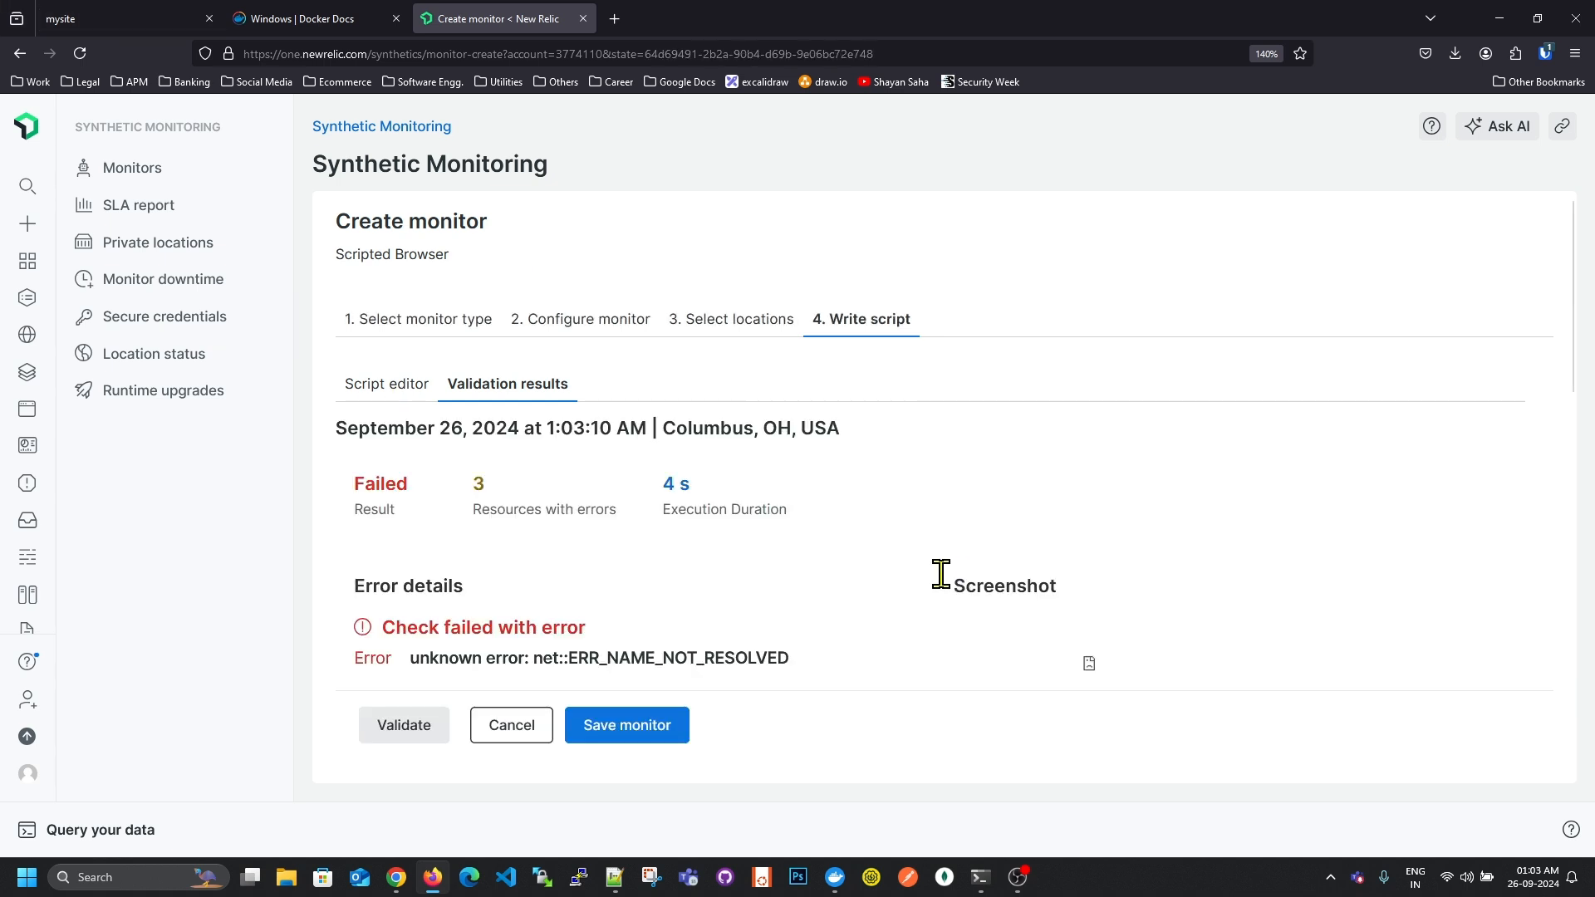
{"action": "scroll", "coordinate": [651, 594], "scroll_direction": "down", "scroll_amount": 3}
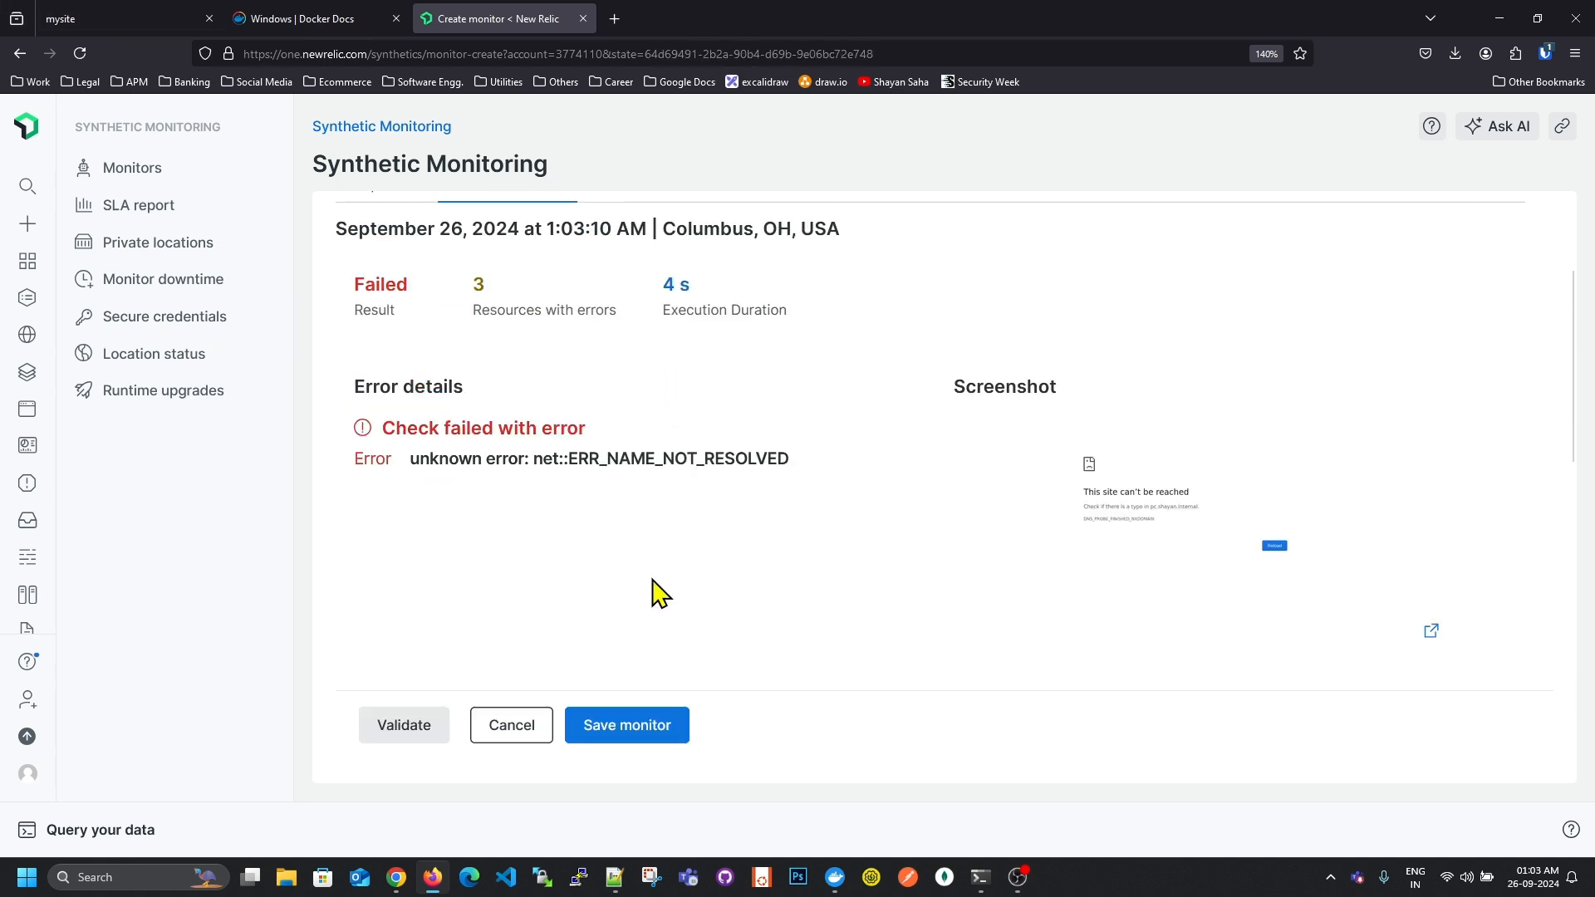
View the validation screenshot at full size, compare it with the mysite page, close it and return to the validation results.
{"action": "left_click", "coordinate": [1131, 534]}
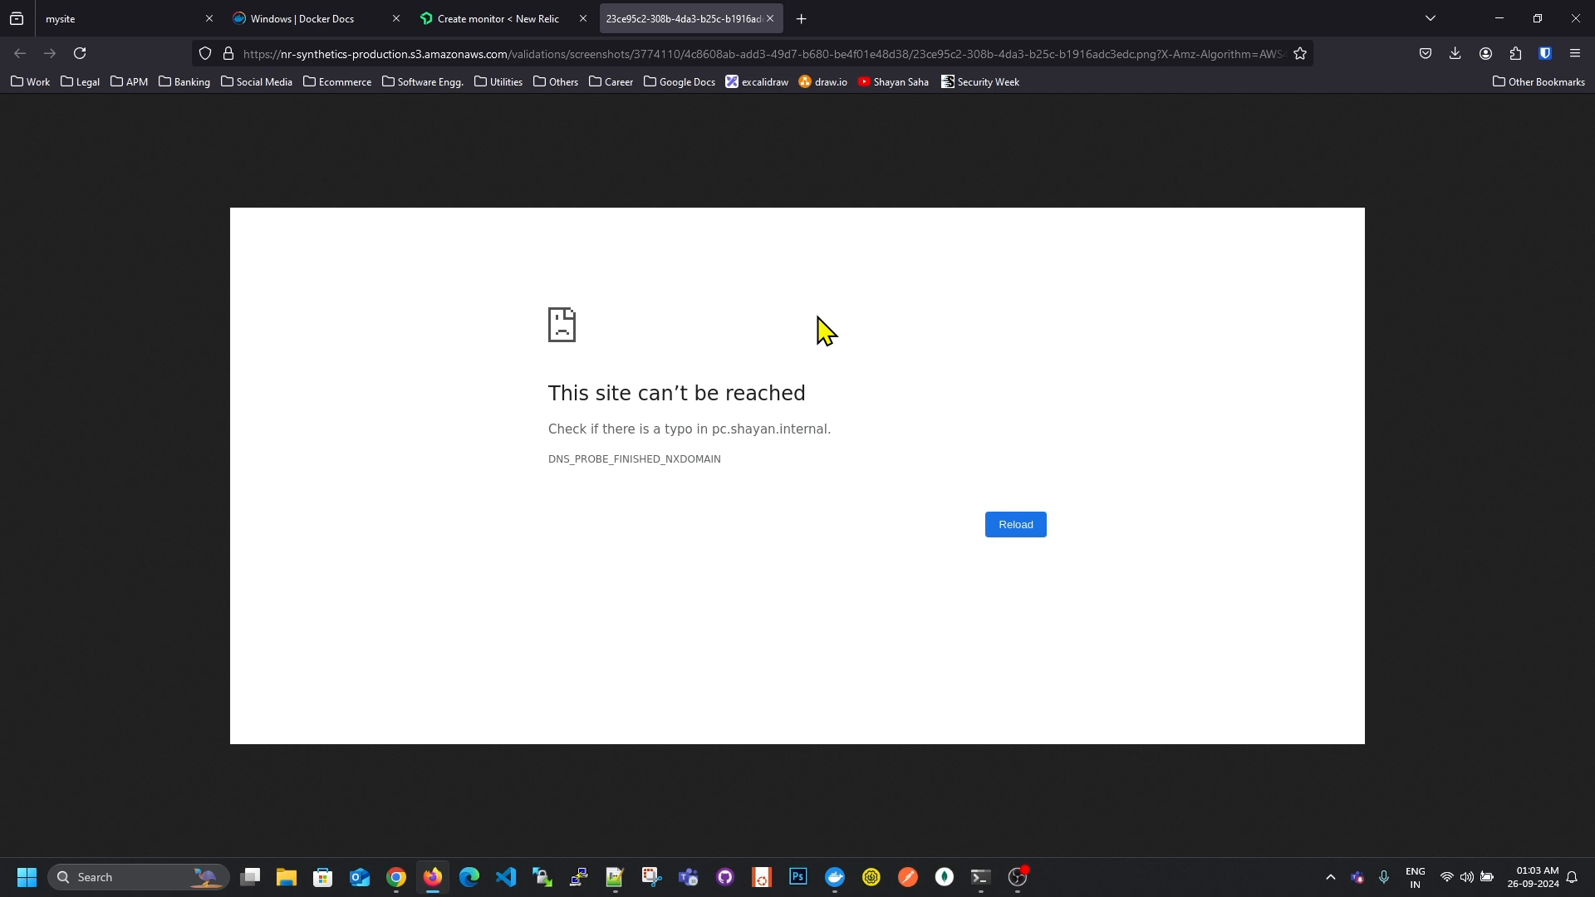
{"action": "left_click", "coordinate": [116, 15]}
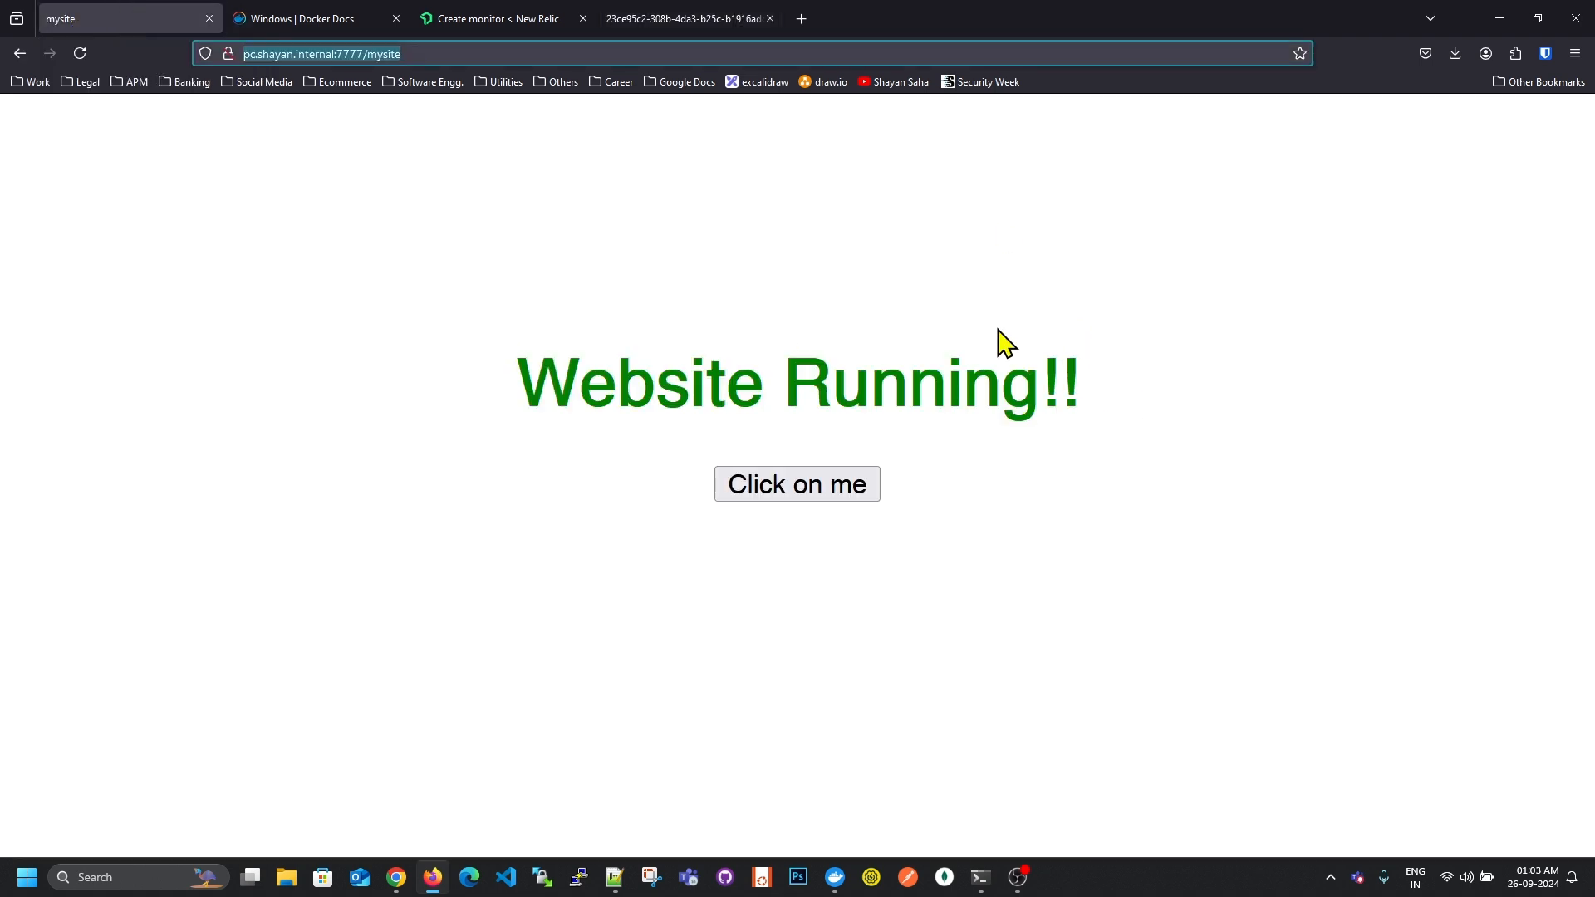
{"action": "left_click", "coordinate": [771, 18]}
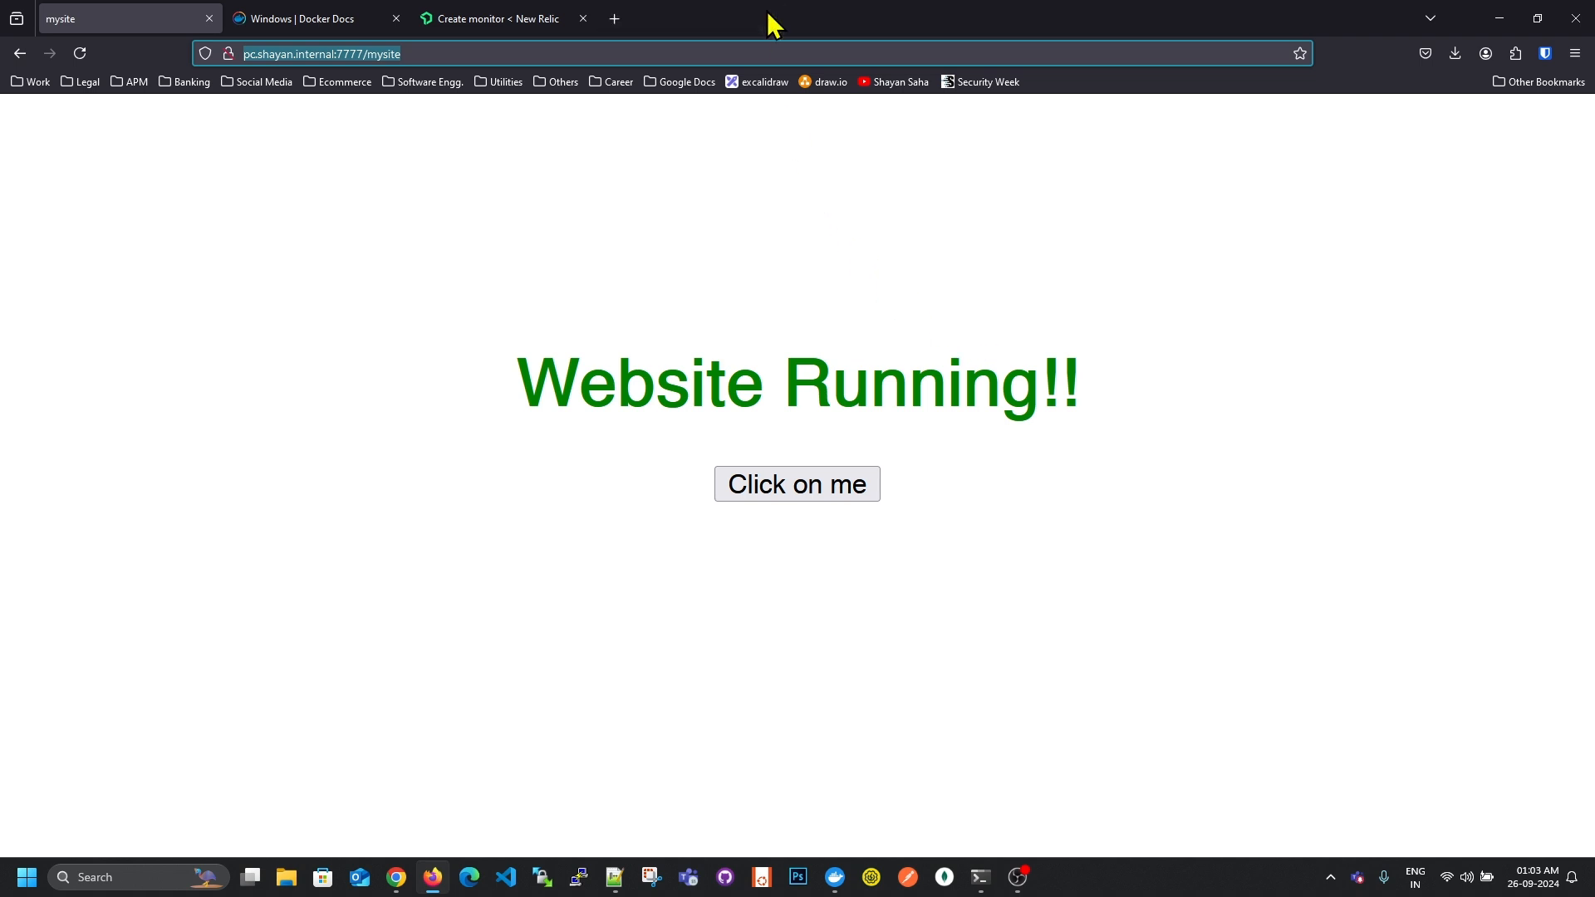
{"action": "left_click", "coordinate": [523, 16]}
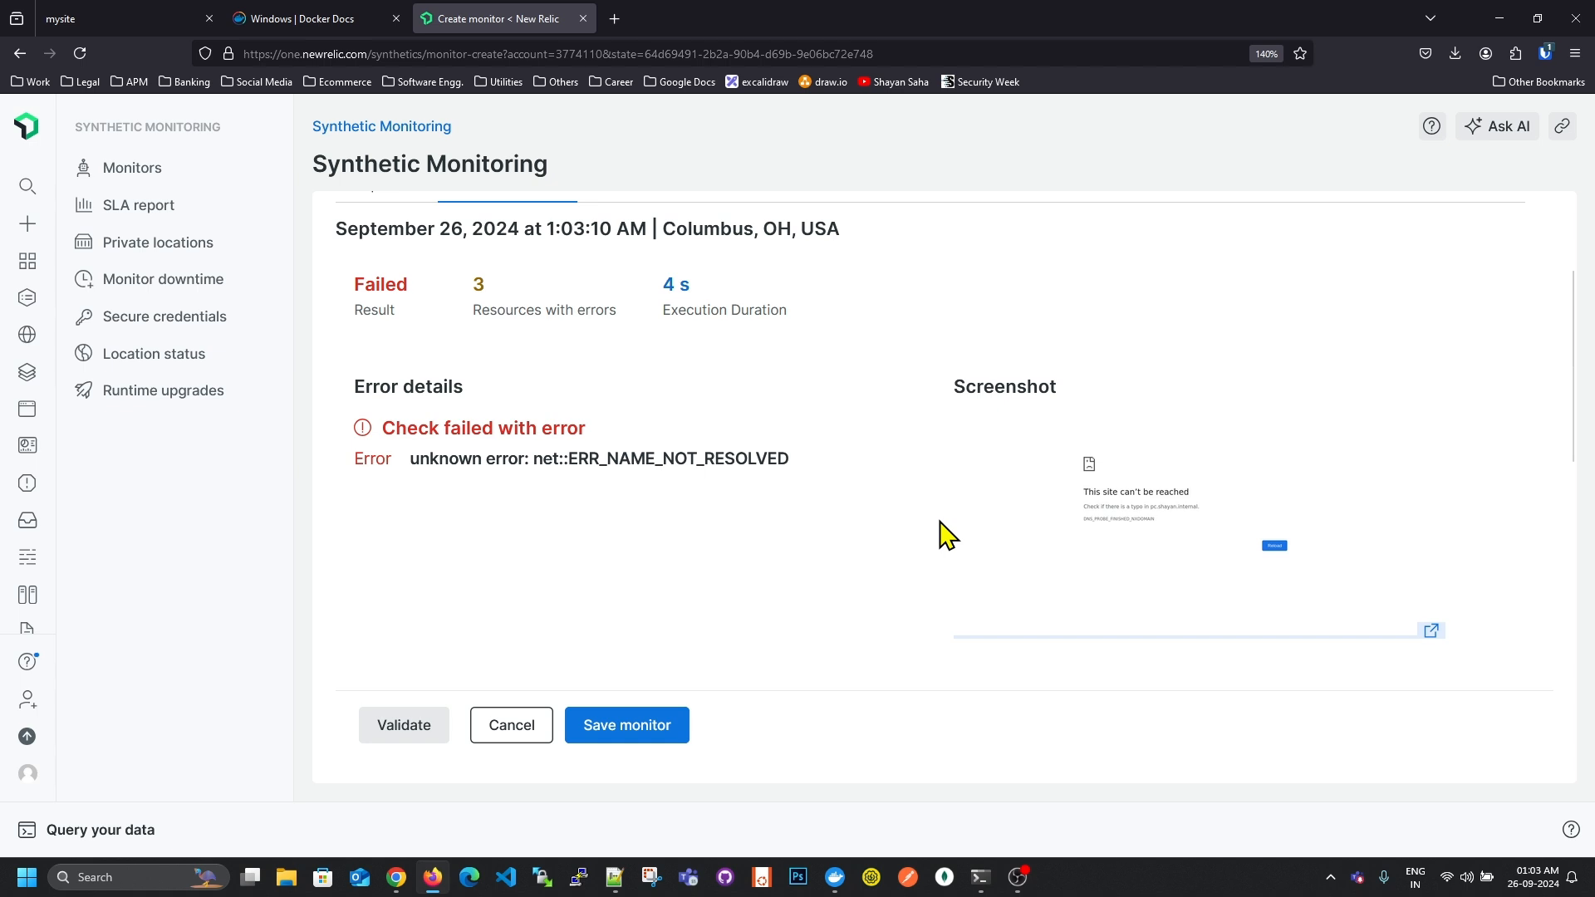
Show the Docker Docs page for installing Docker Desktop on Windows and check the installed Docker Desktop before minimizing it.
{"action": "left_click", "coordinate": [310, 15]}
{"action": "left_click", "coordinate": [571, 46]}
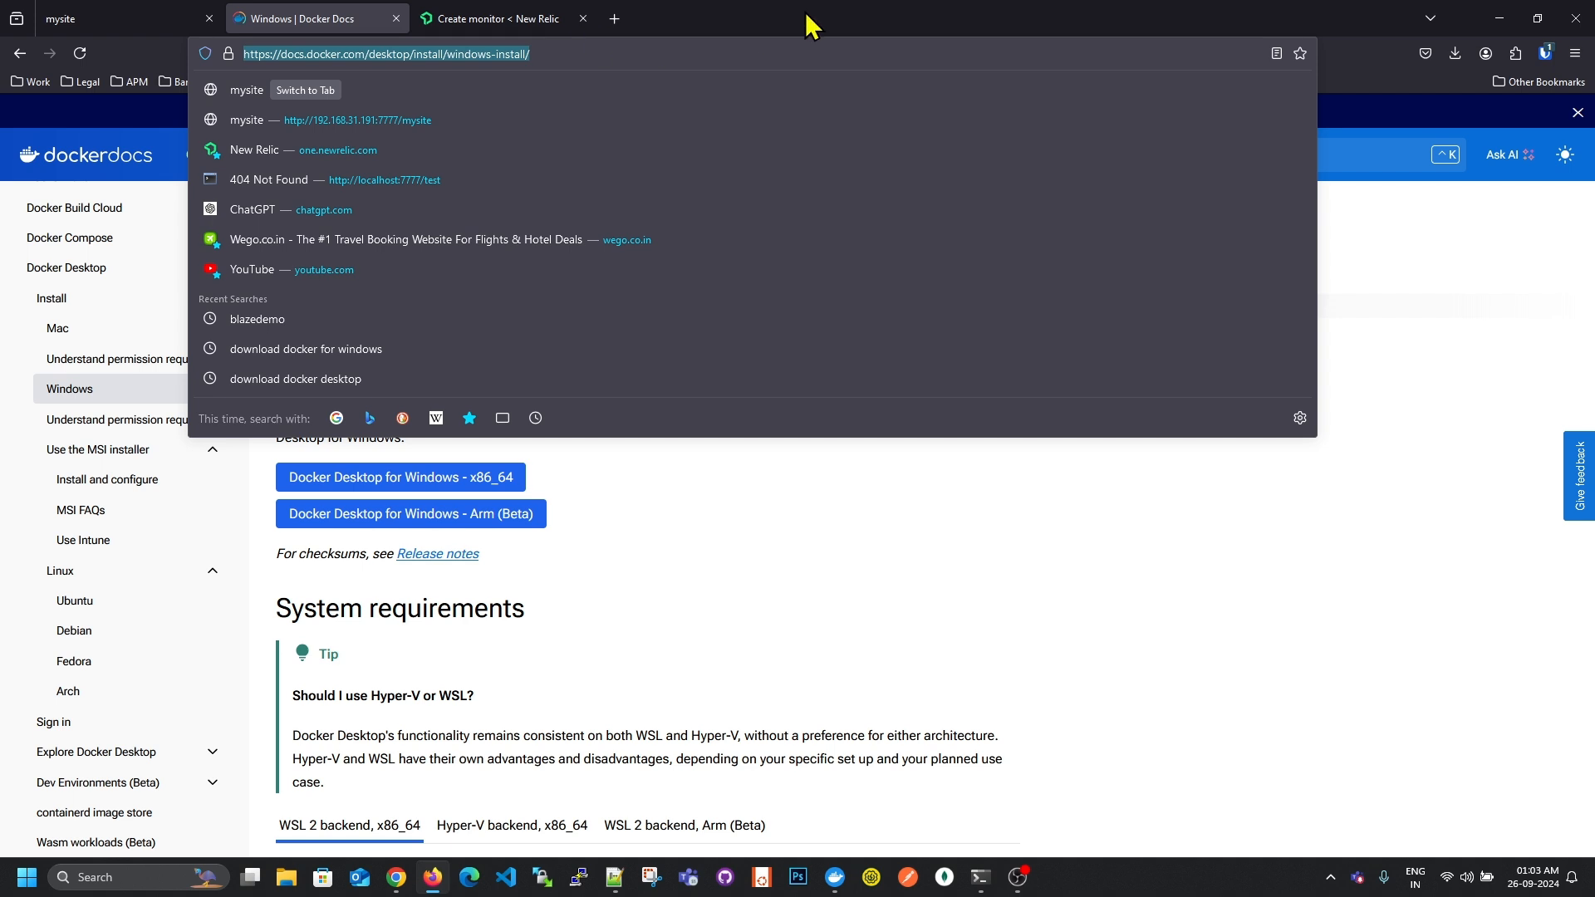
{"action": "left_click", "coordinate": [1176, 735]}
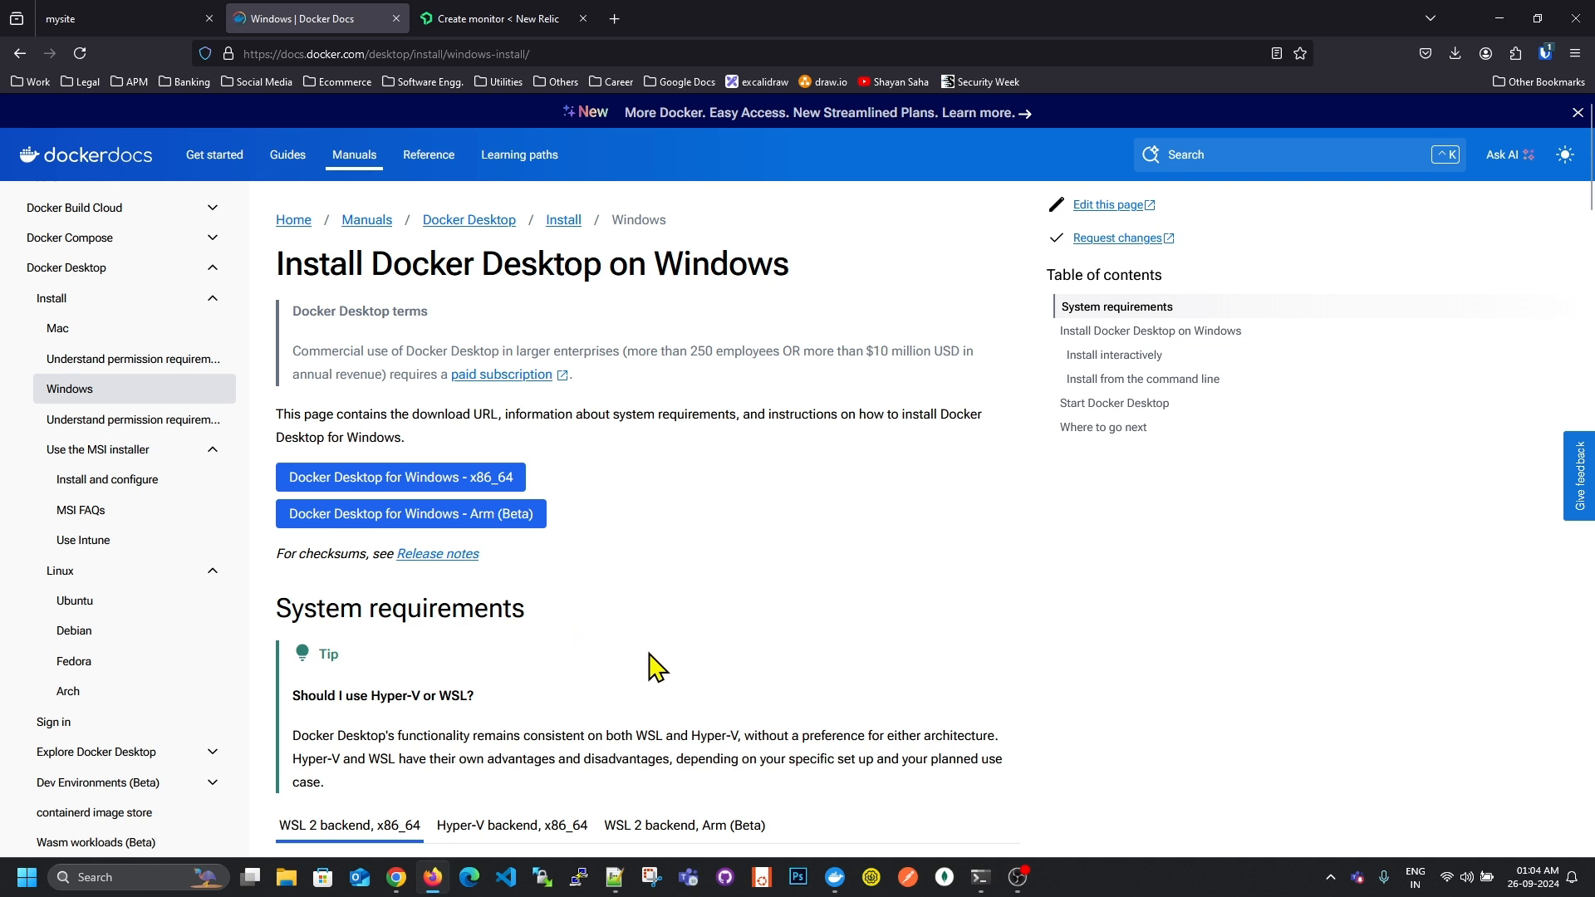
{"action": "left_click", "coordinate": [835, 877]}
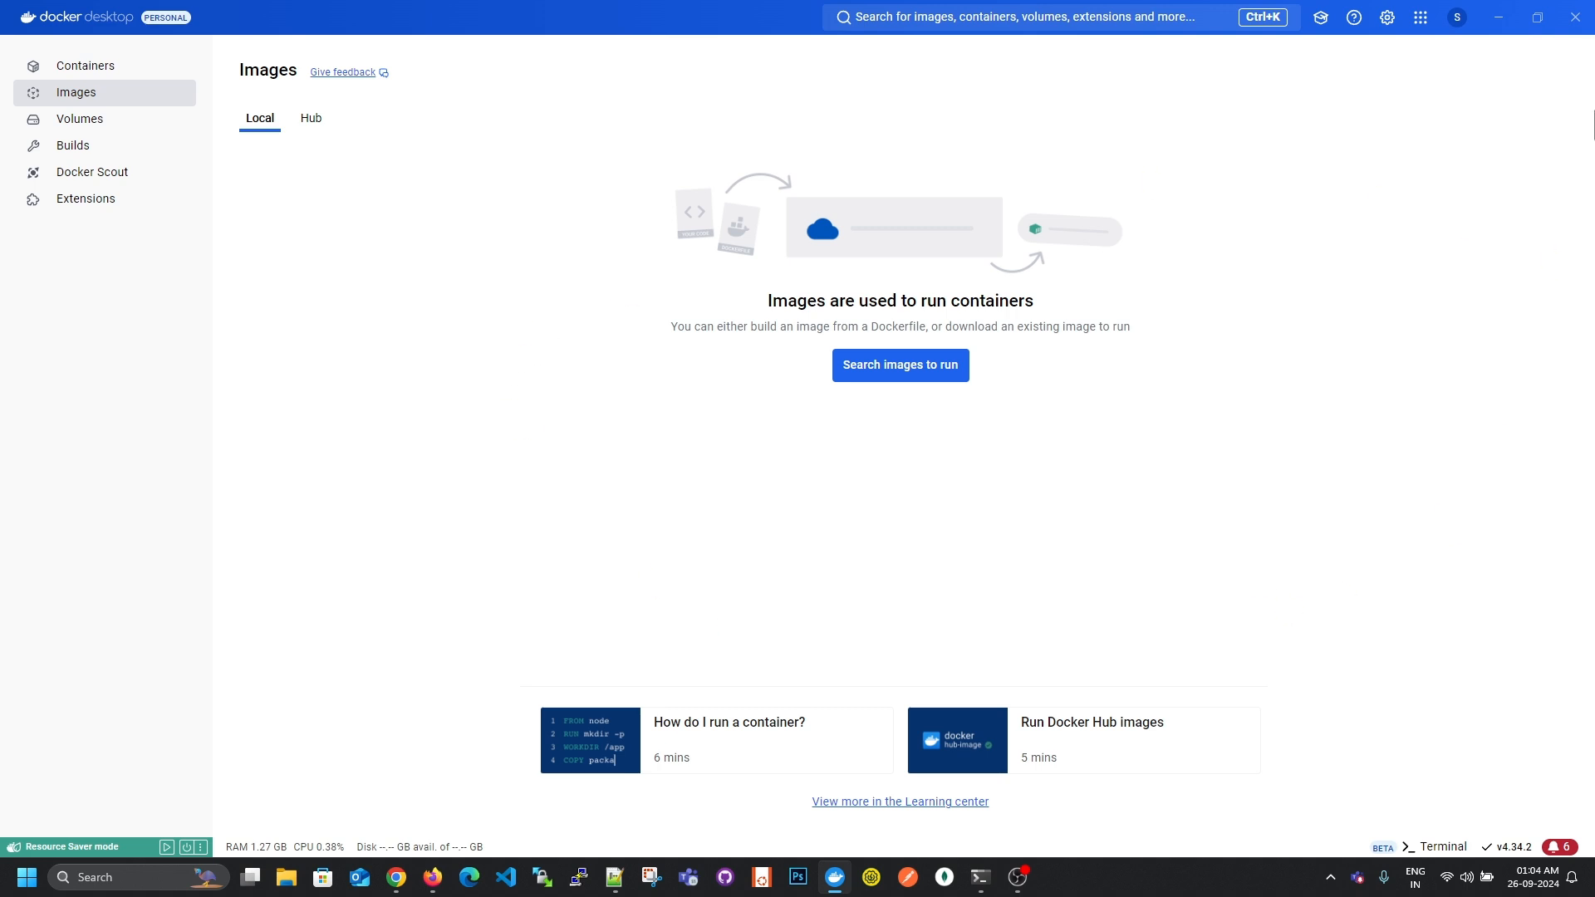
{"action": "left_click", "coordinate": [1506, 24]}
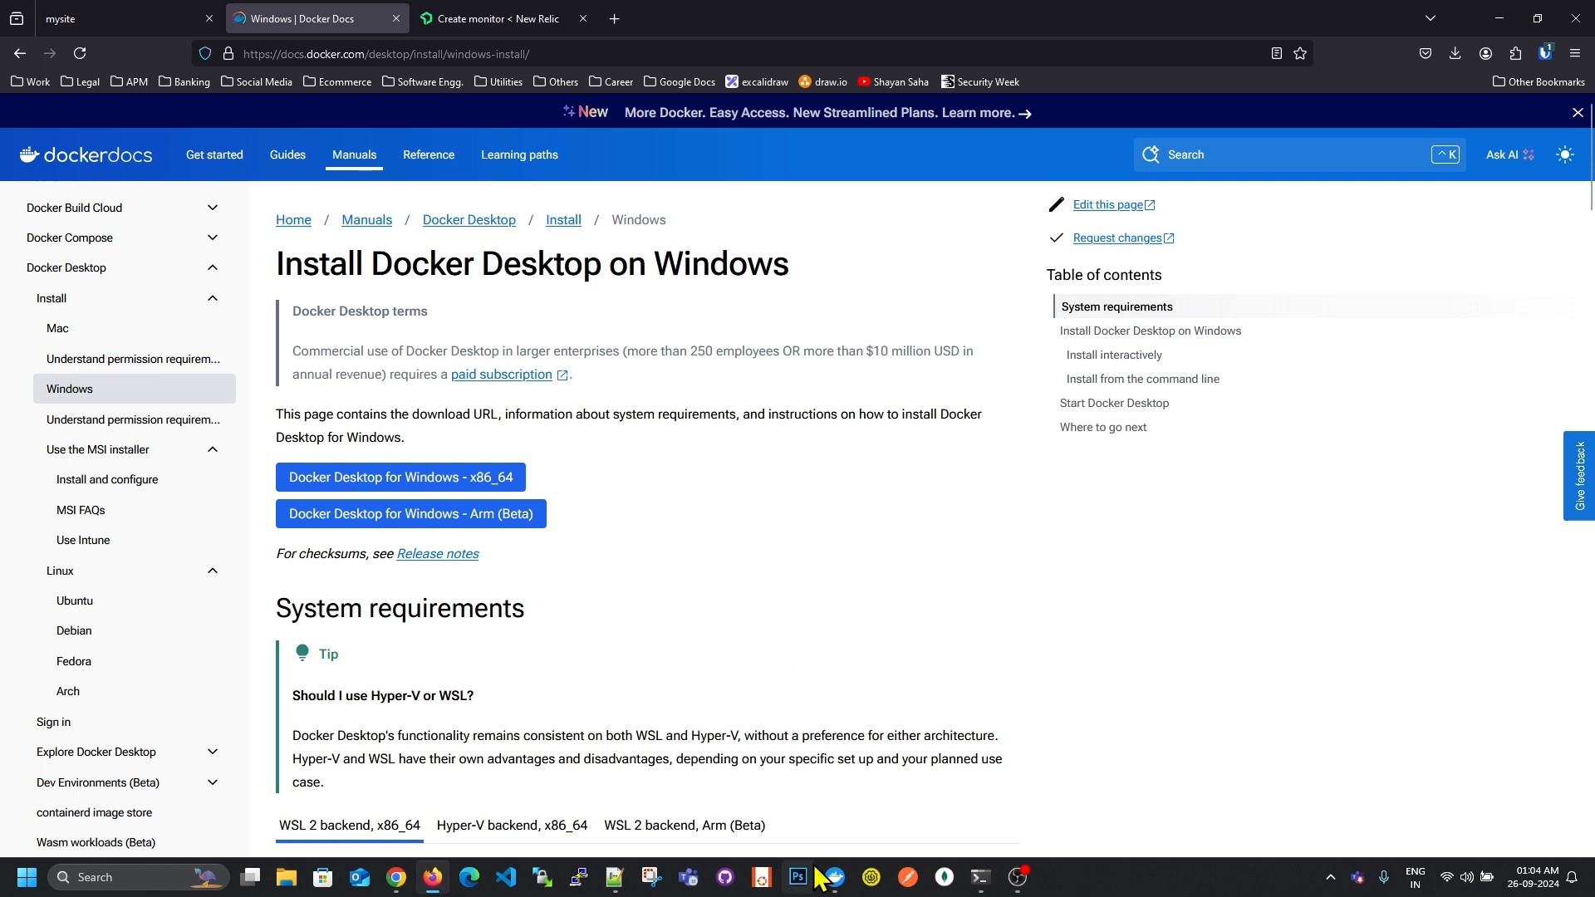
{"action": "mouse_move", "coordinate": [836, 886]}
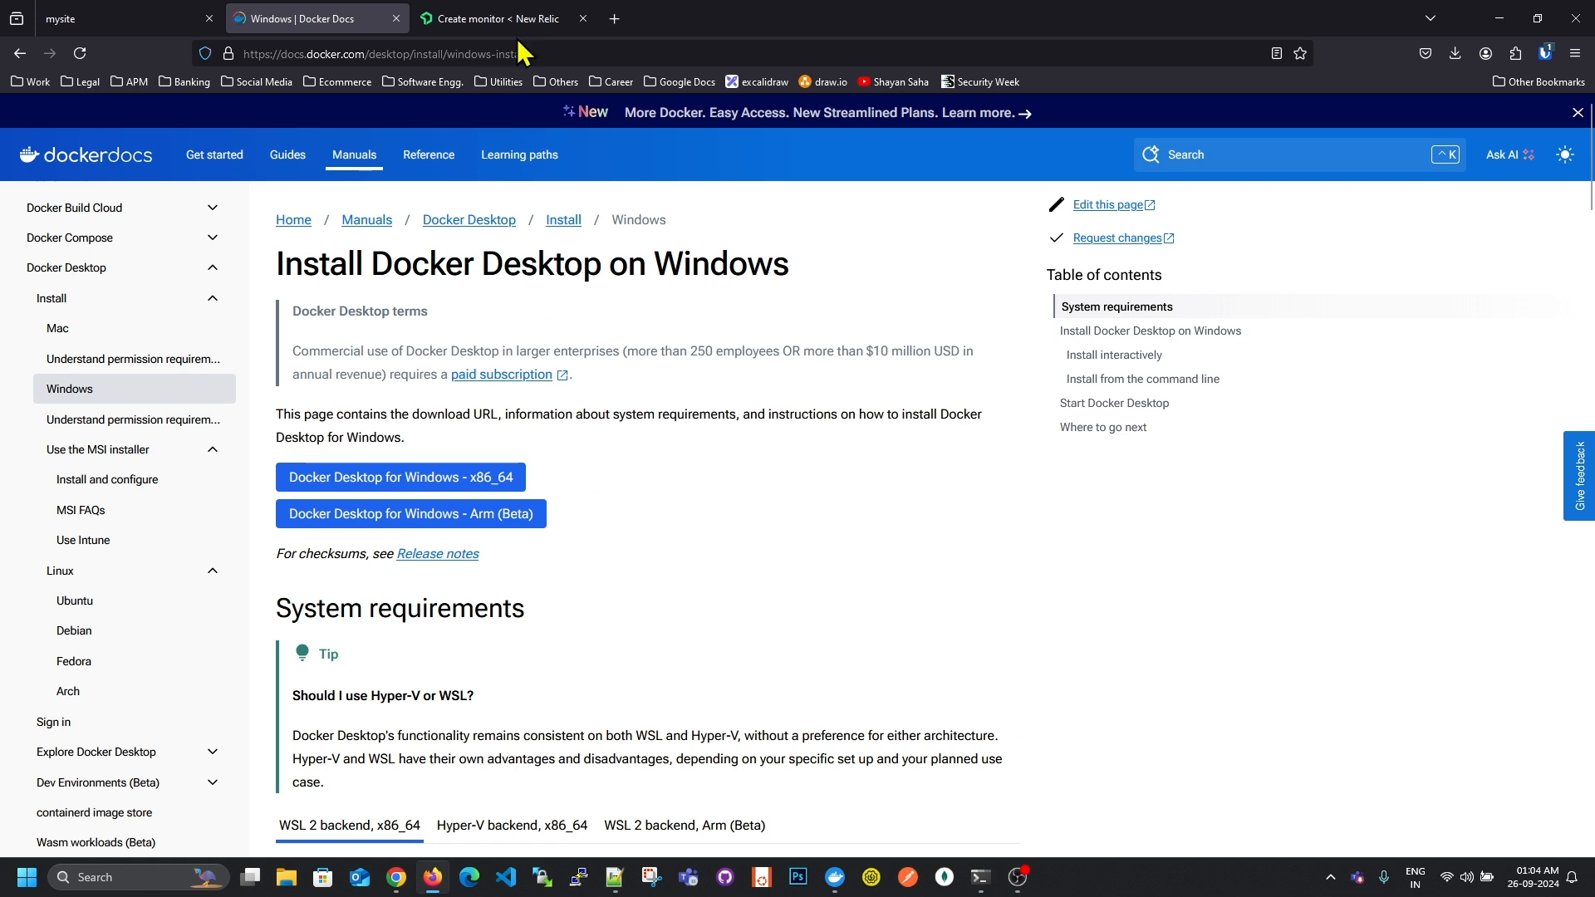
Return to the mysite page in Firefox and copy its address.
{"action": "left_click", "coordinate": [94, 19]}
{"action": "key", "text": "ctrl+c"}
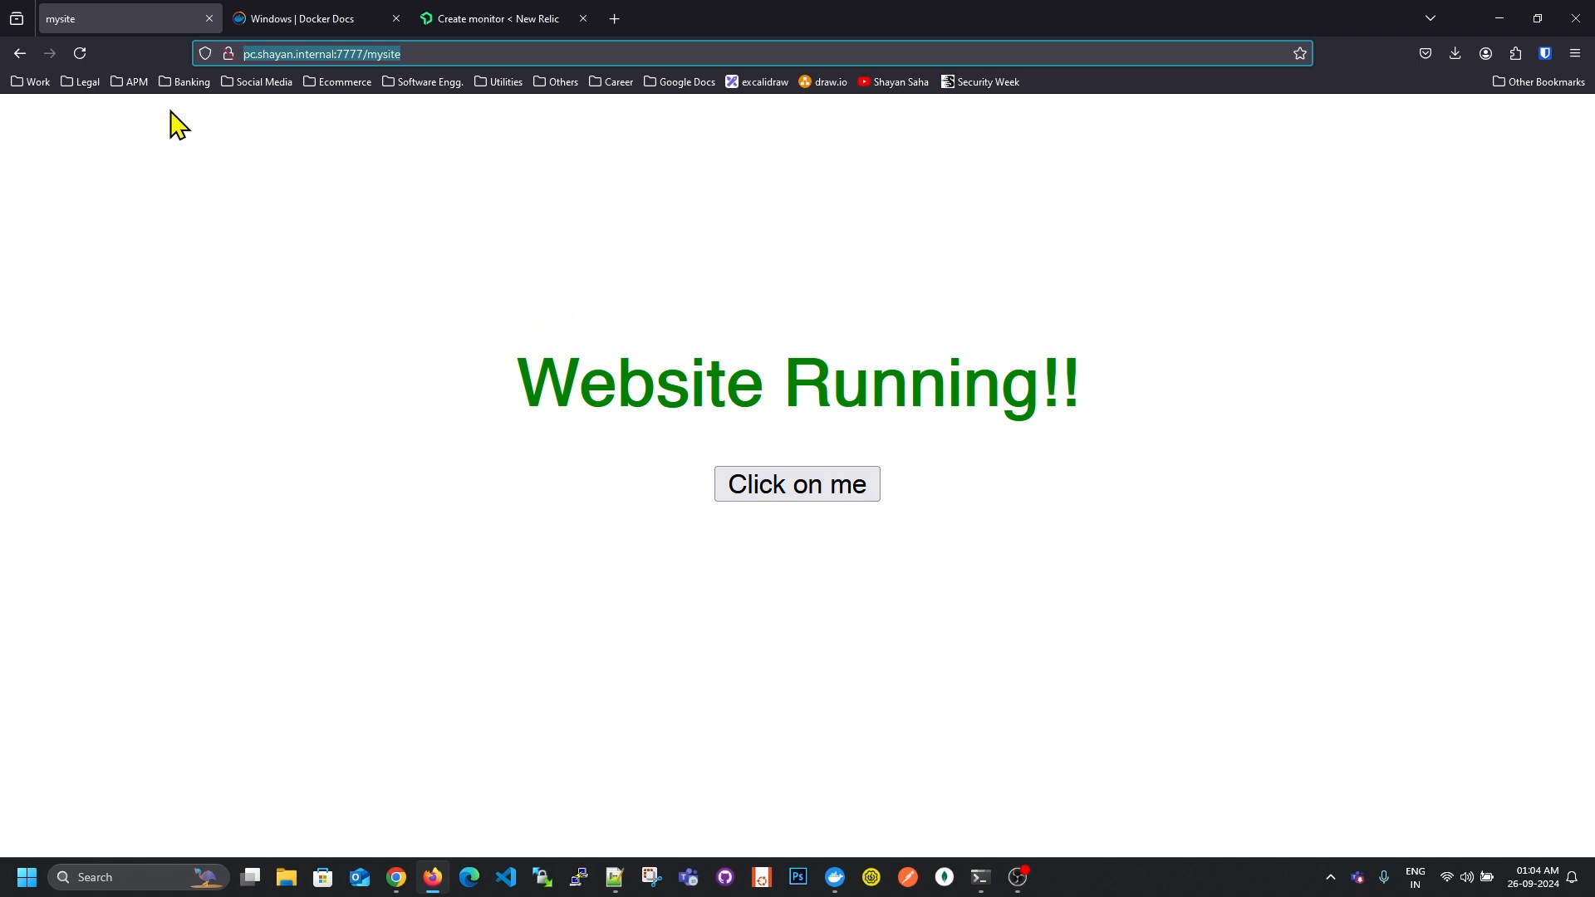
{"action": "left_click", "coordinate": [435, 55]}
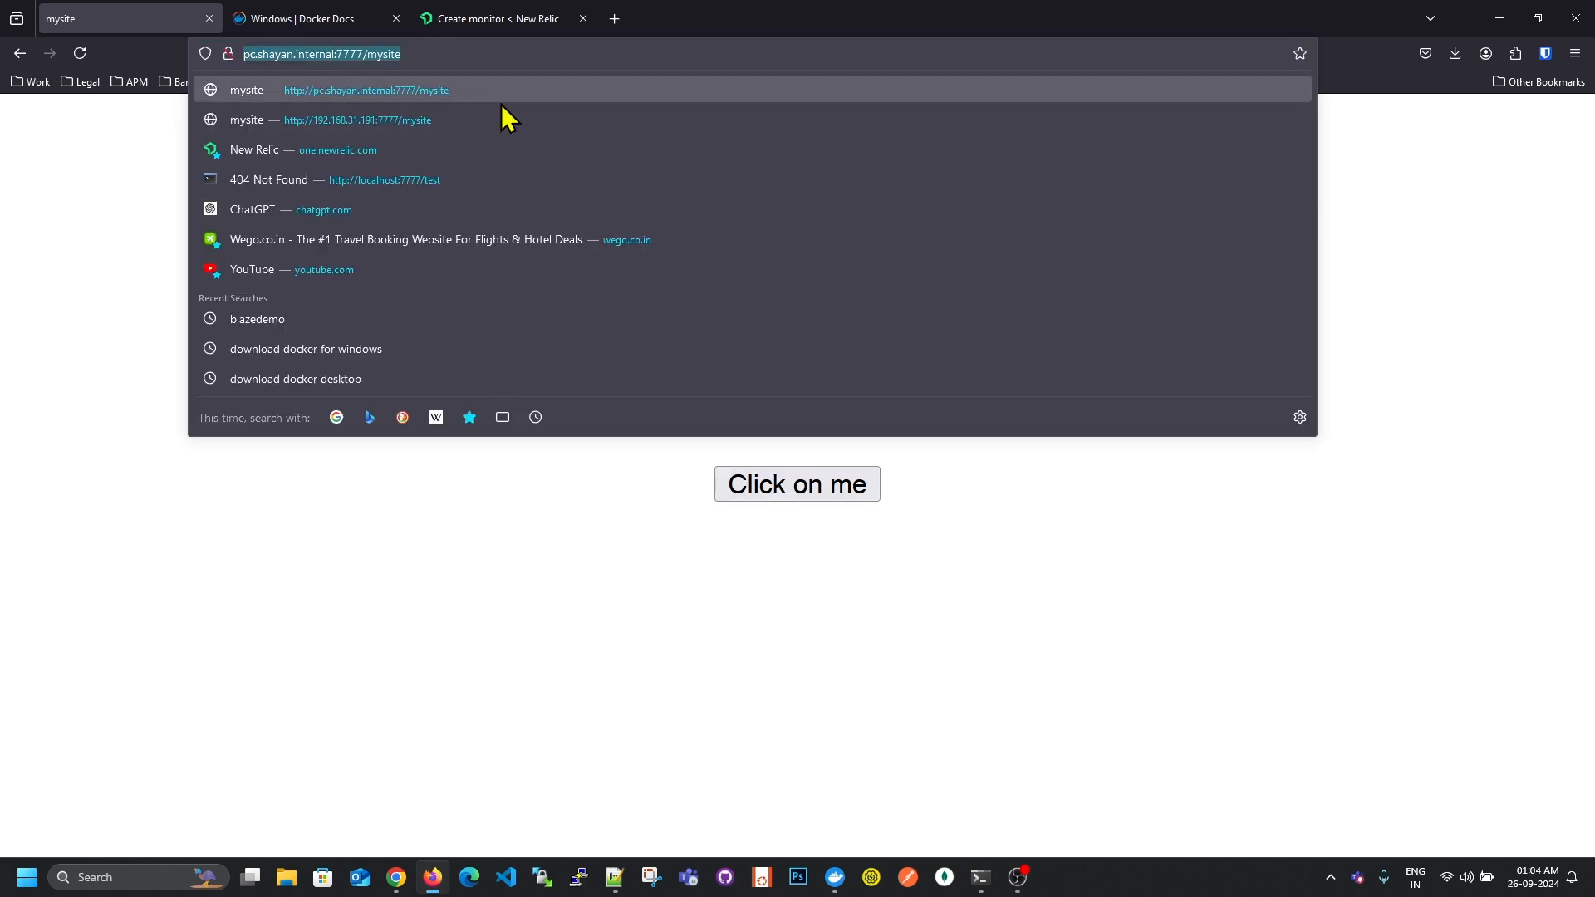
Switch to Chrome and start recording a new Selenium IDE project named MySiteInternal, using the copied mysite address as base URL.
{"action": "left_click", "coordinate": [398, 878]}
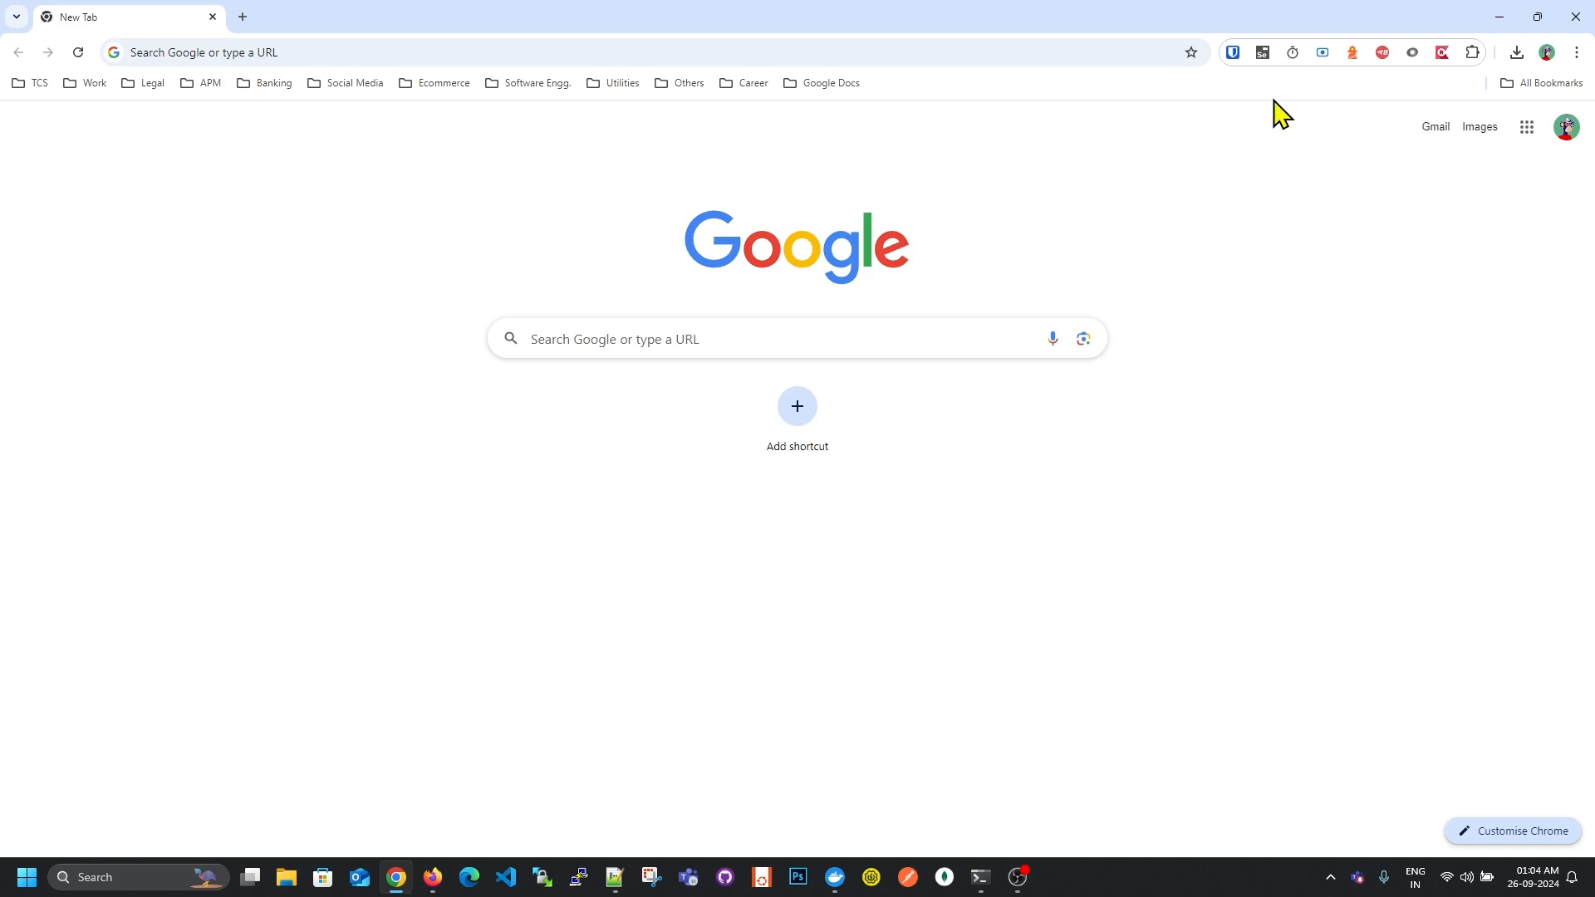
{"action": "left_click", "coordinate": [1263, 53]}
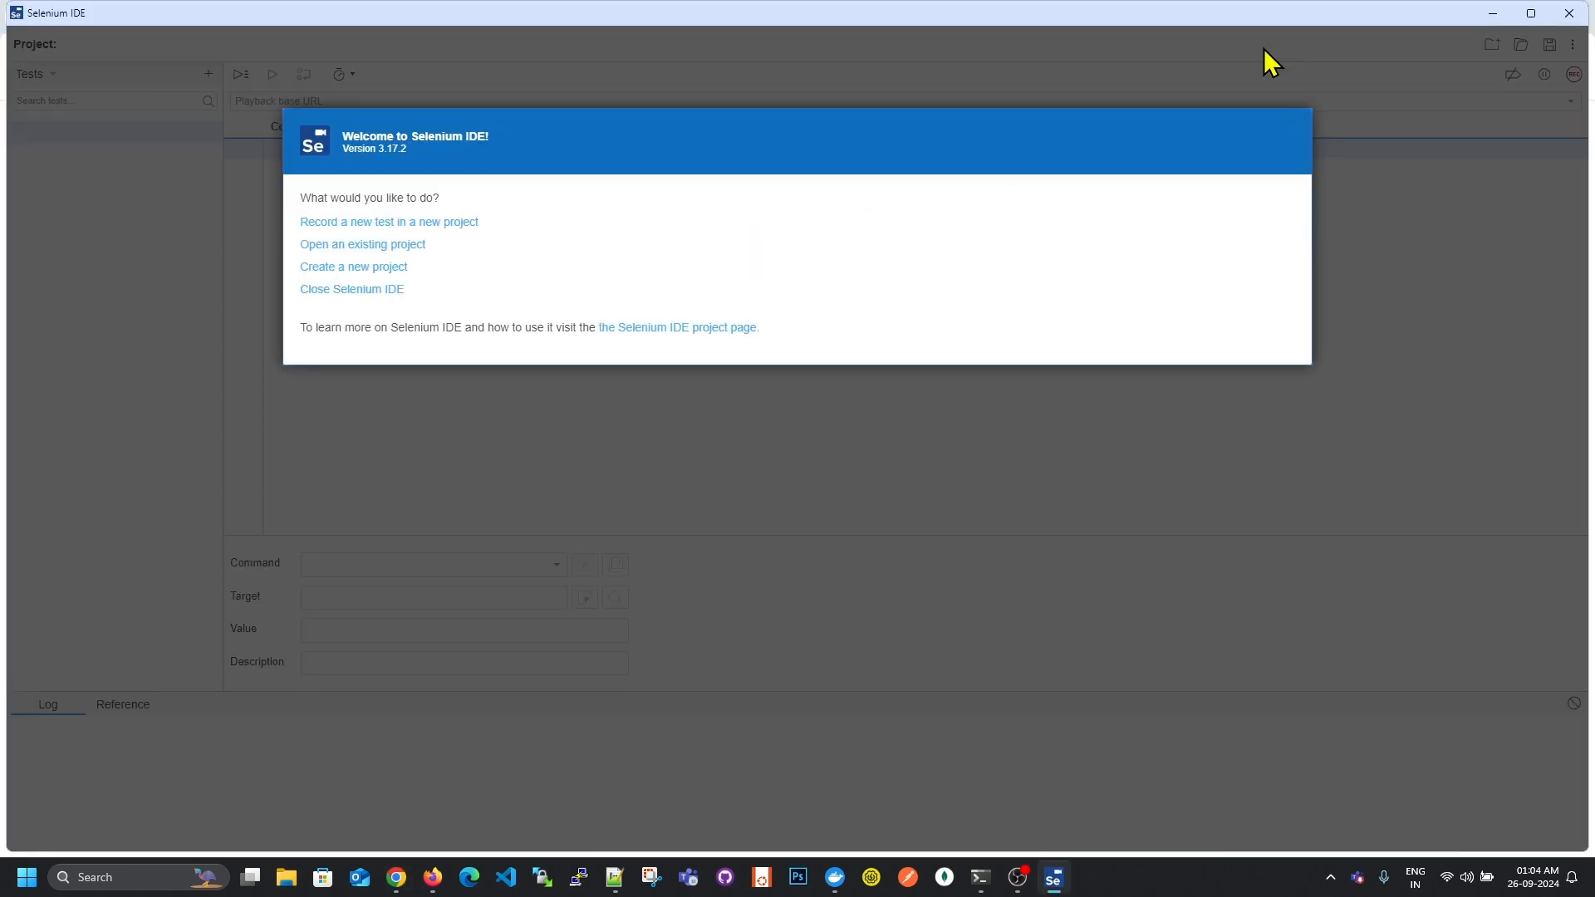
{"action": "left_click", "coordinate": [465, 223]}
{"action": "left_click", "coordinate": [465, 235]}
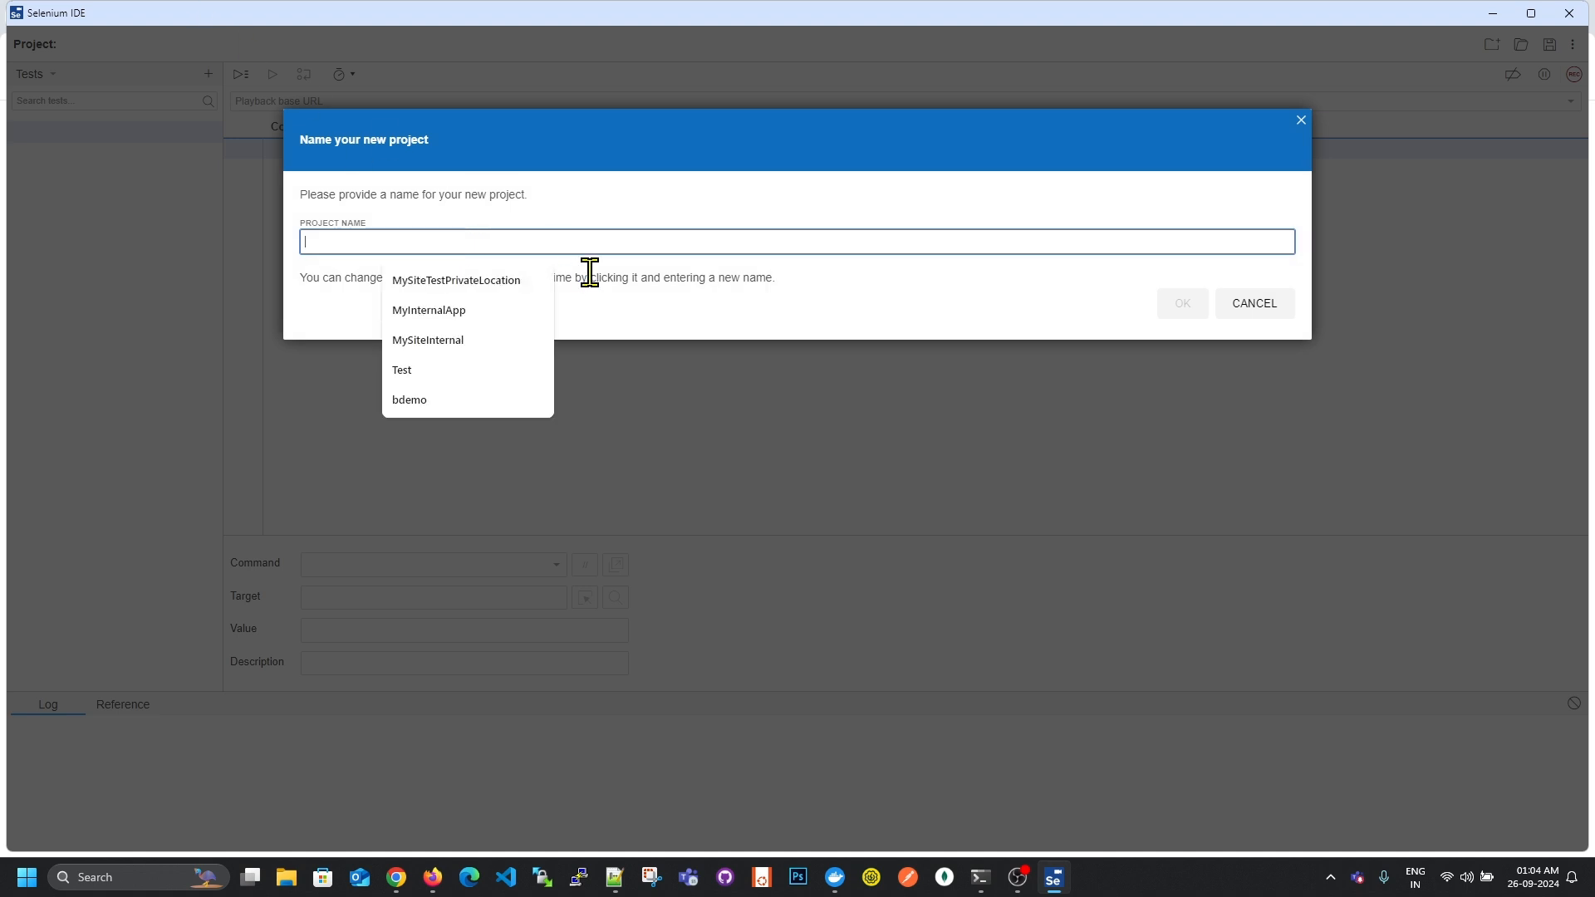
{"action": "type", "text": "MySiteInternal"}
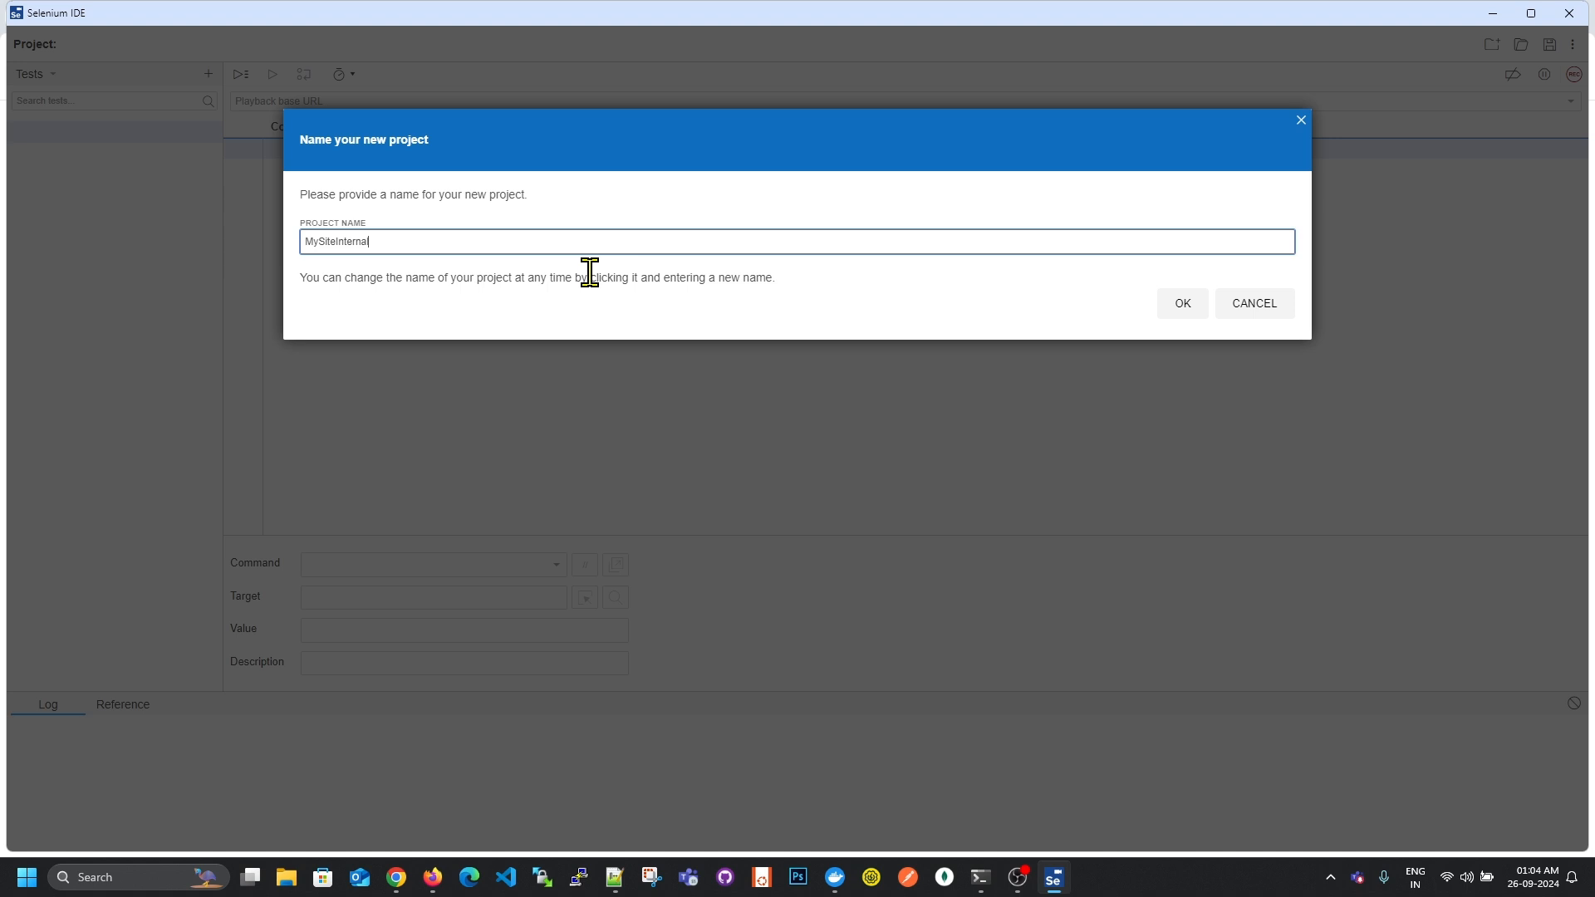
{"action": "left_click", "coordinate": [1192, 305]}
{"action": "key", "text": "ctrl+v"}
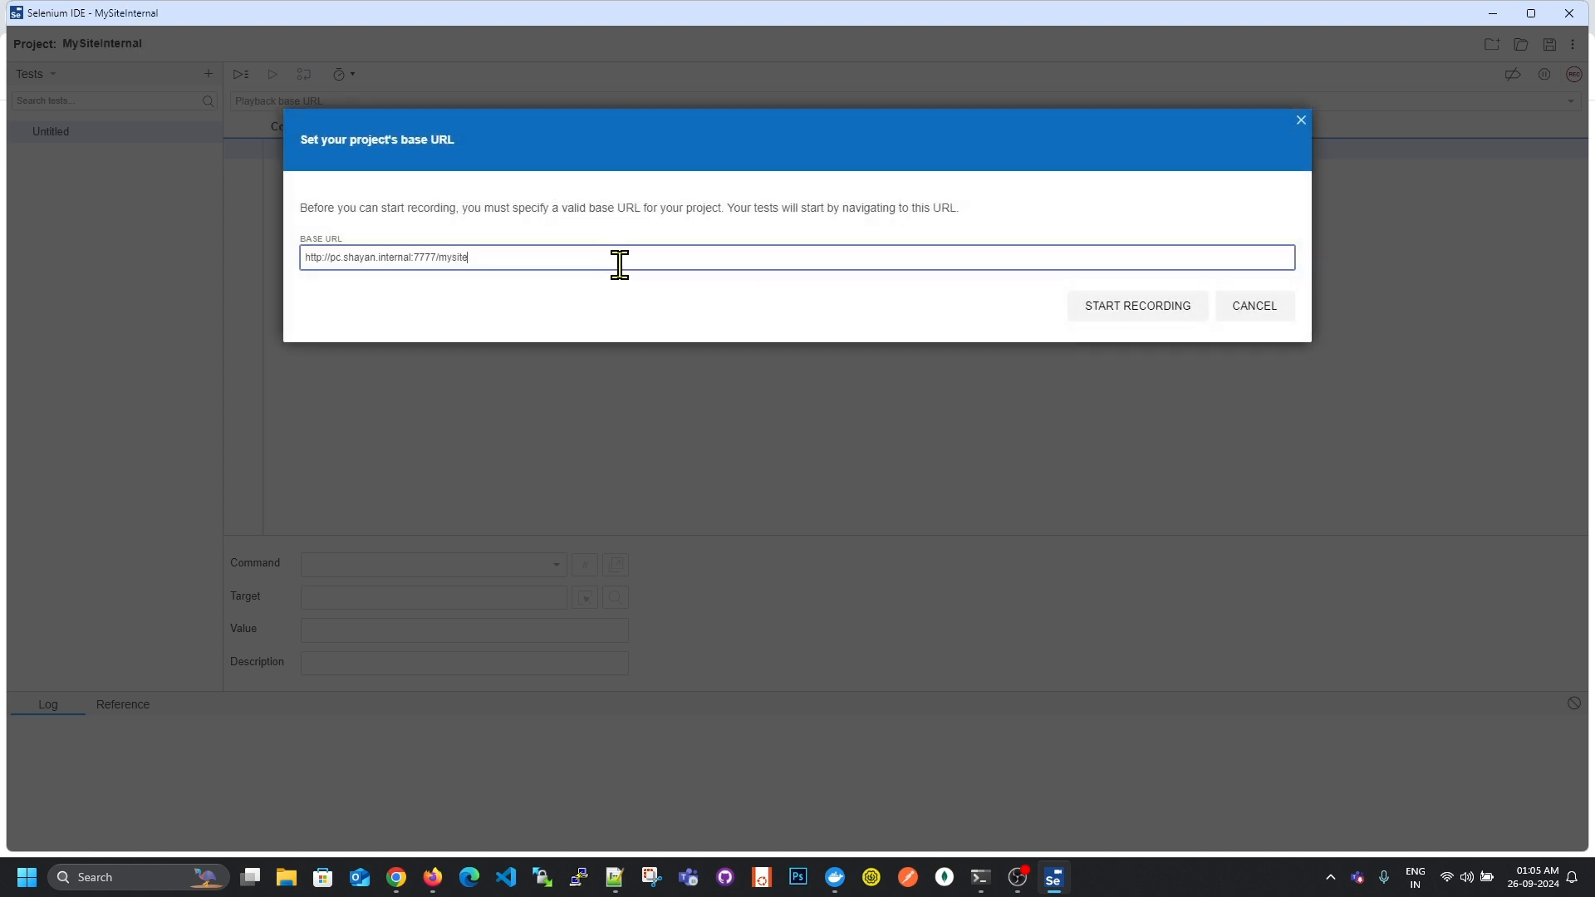
{"action": "left_click", "coordinate": [1151, 316]}
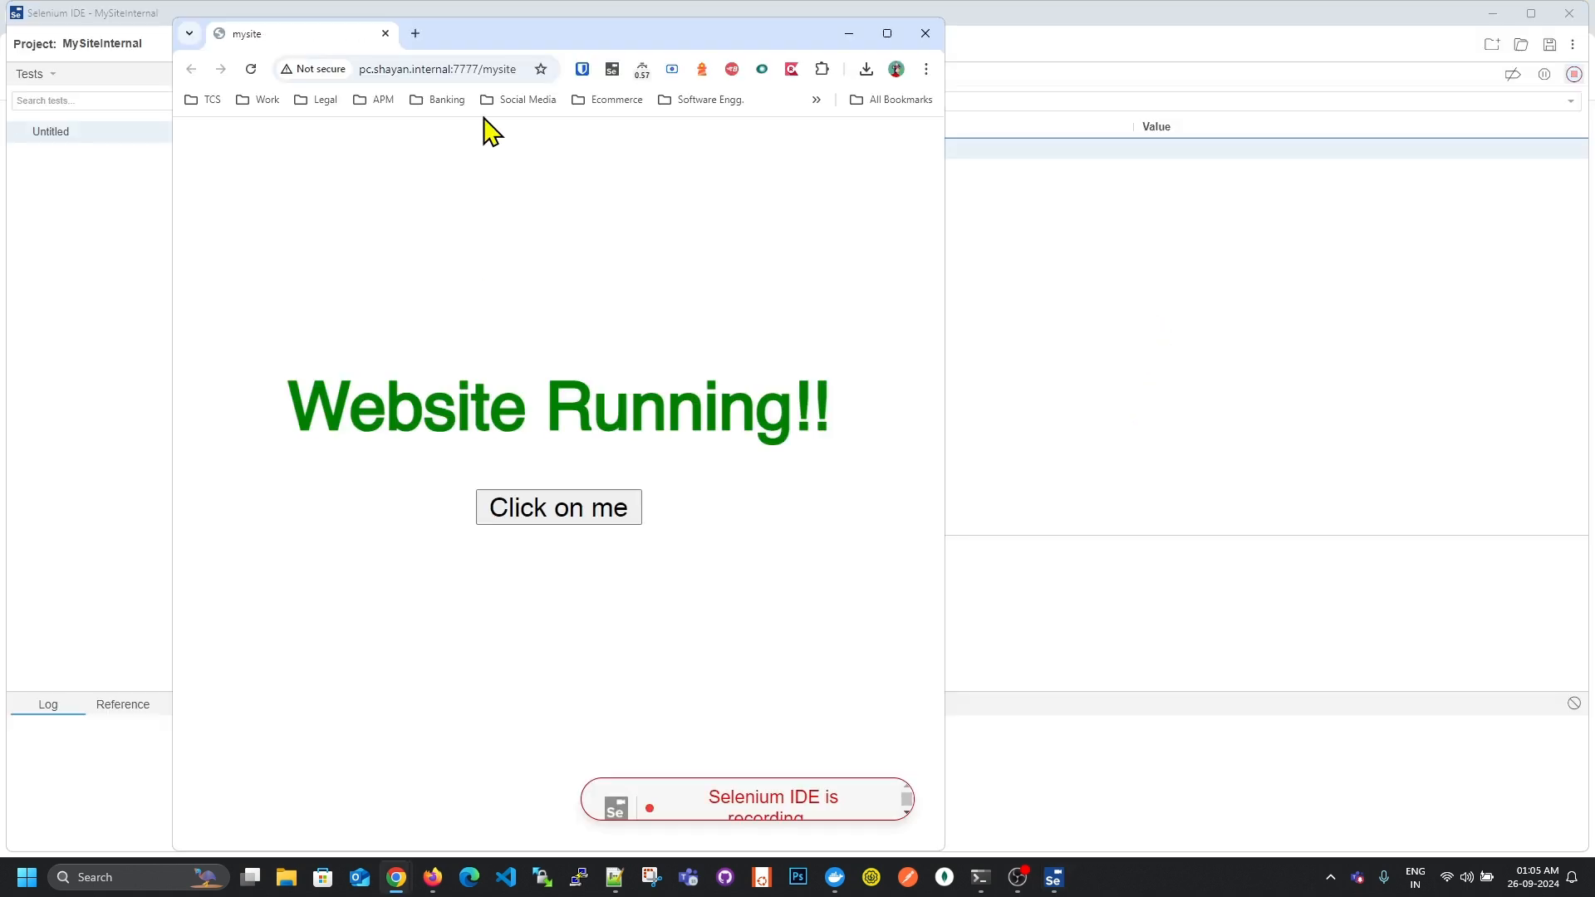
Record activating the "Click on me" button on mysite and add a text assertion for "Button Clicked".
{"action": "left_click", "coordinate": [609, 510]}
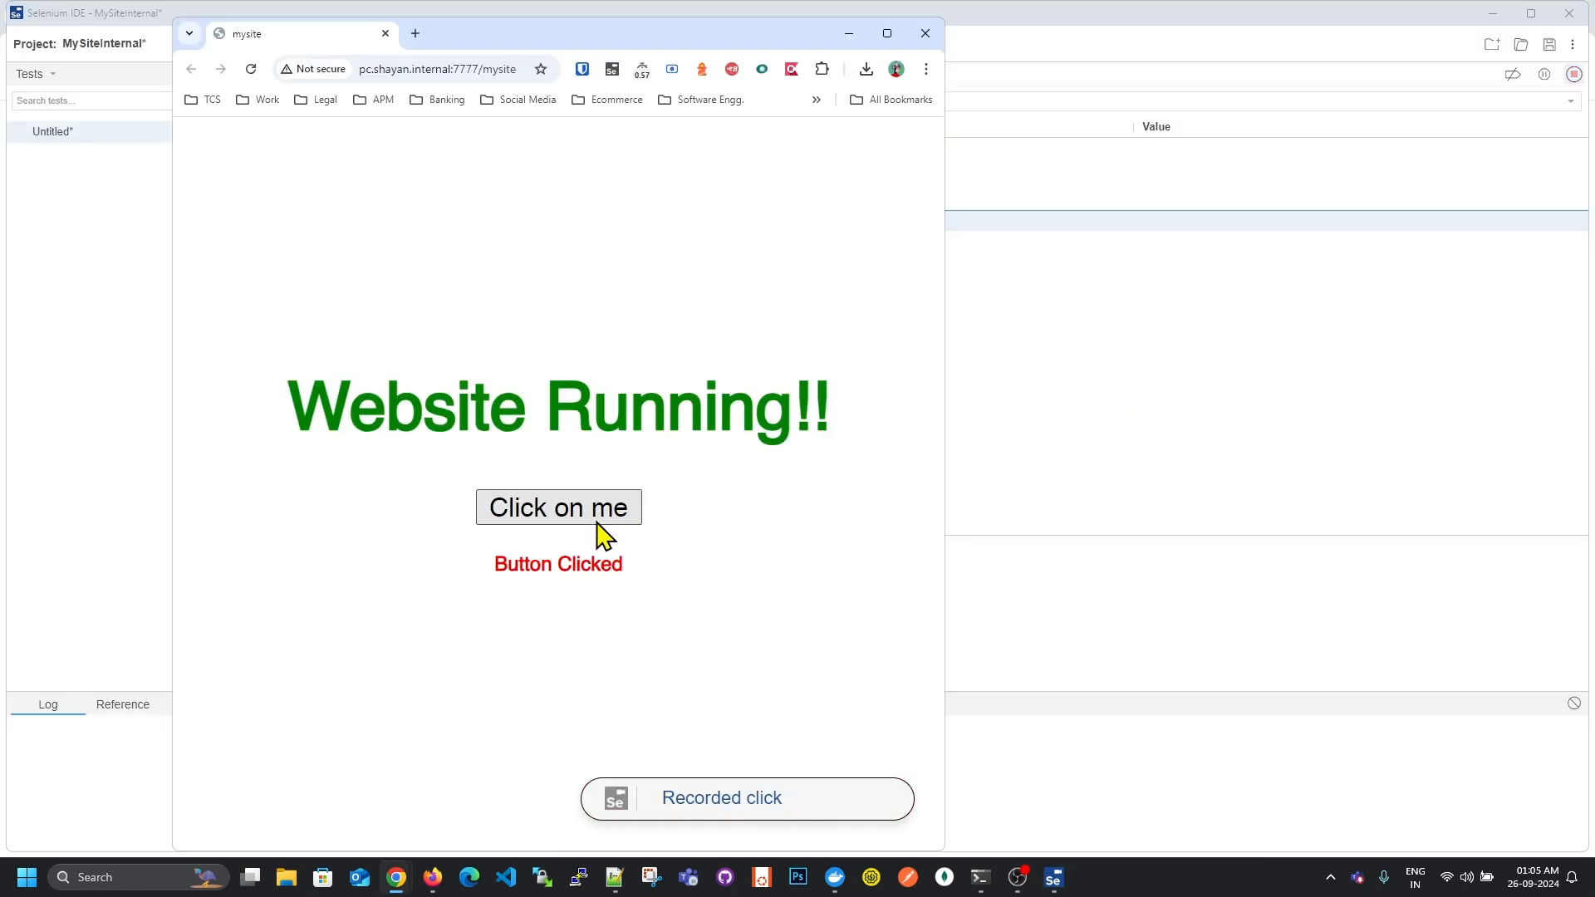
{"action": "left_click_drag", "start_coordinate": [498, 564], "coordinate": [621, 565]}
{"action": "right_click", "coordinate": [617, 569]}
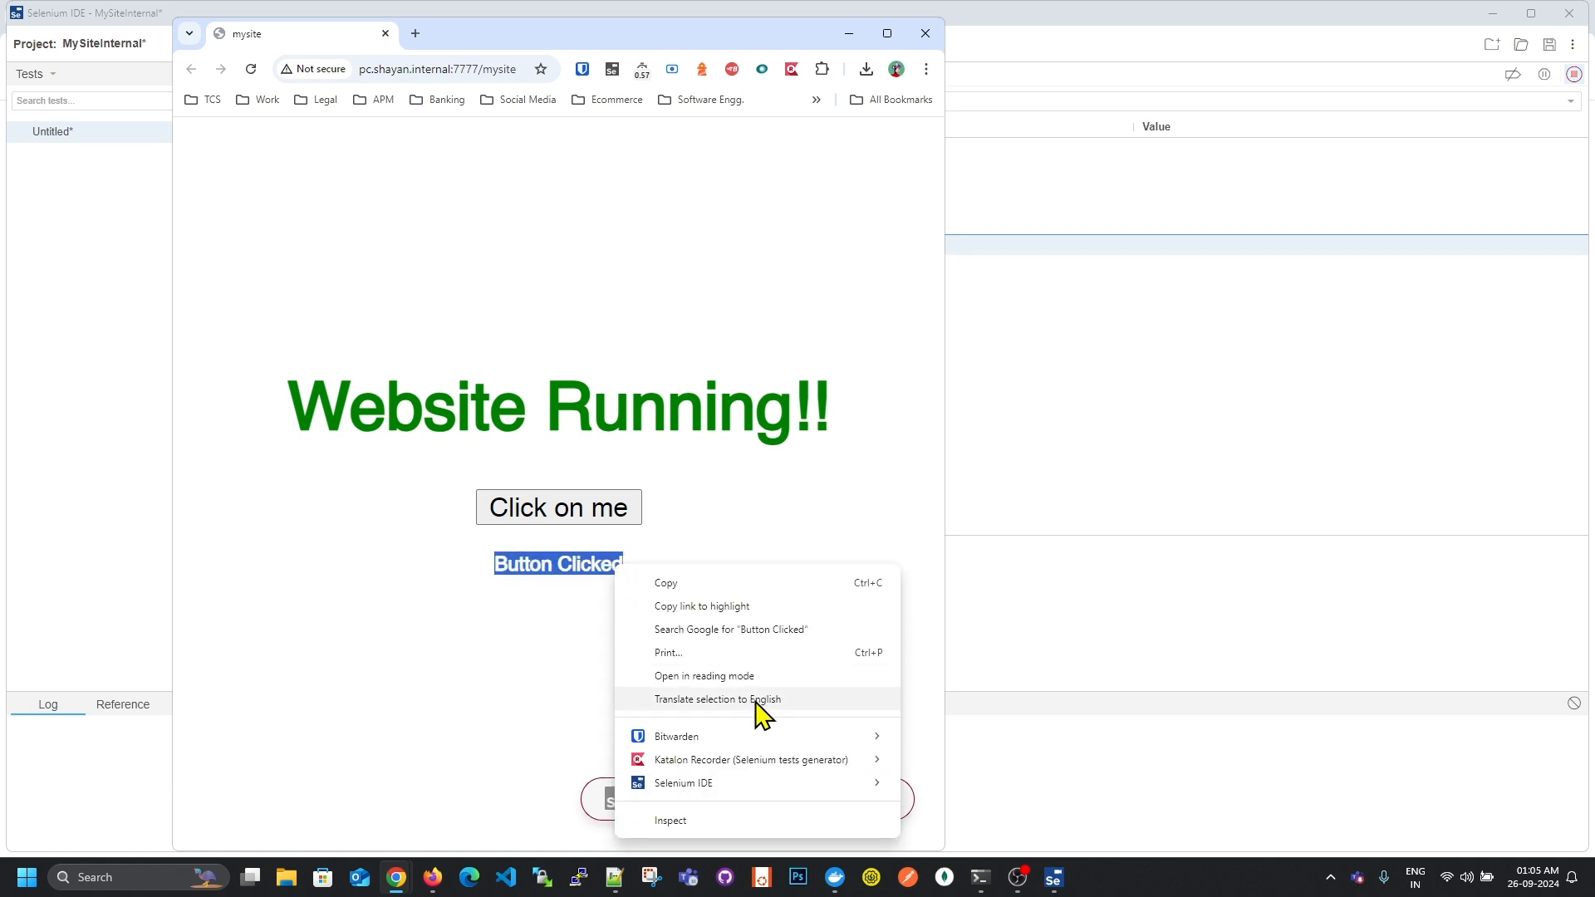
{"action": "mouse_move", "coordinate": [756, 789]}
{"action": "mouse_move", "coordinate": [955, 771]}
{"action": "left_click", "coordinate": [1056, 796]}
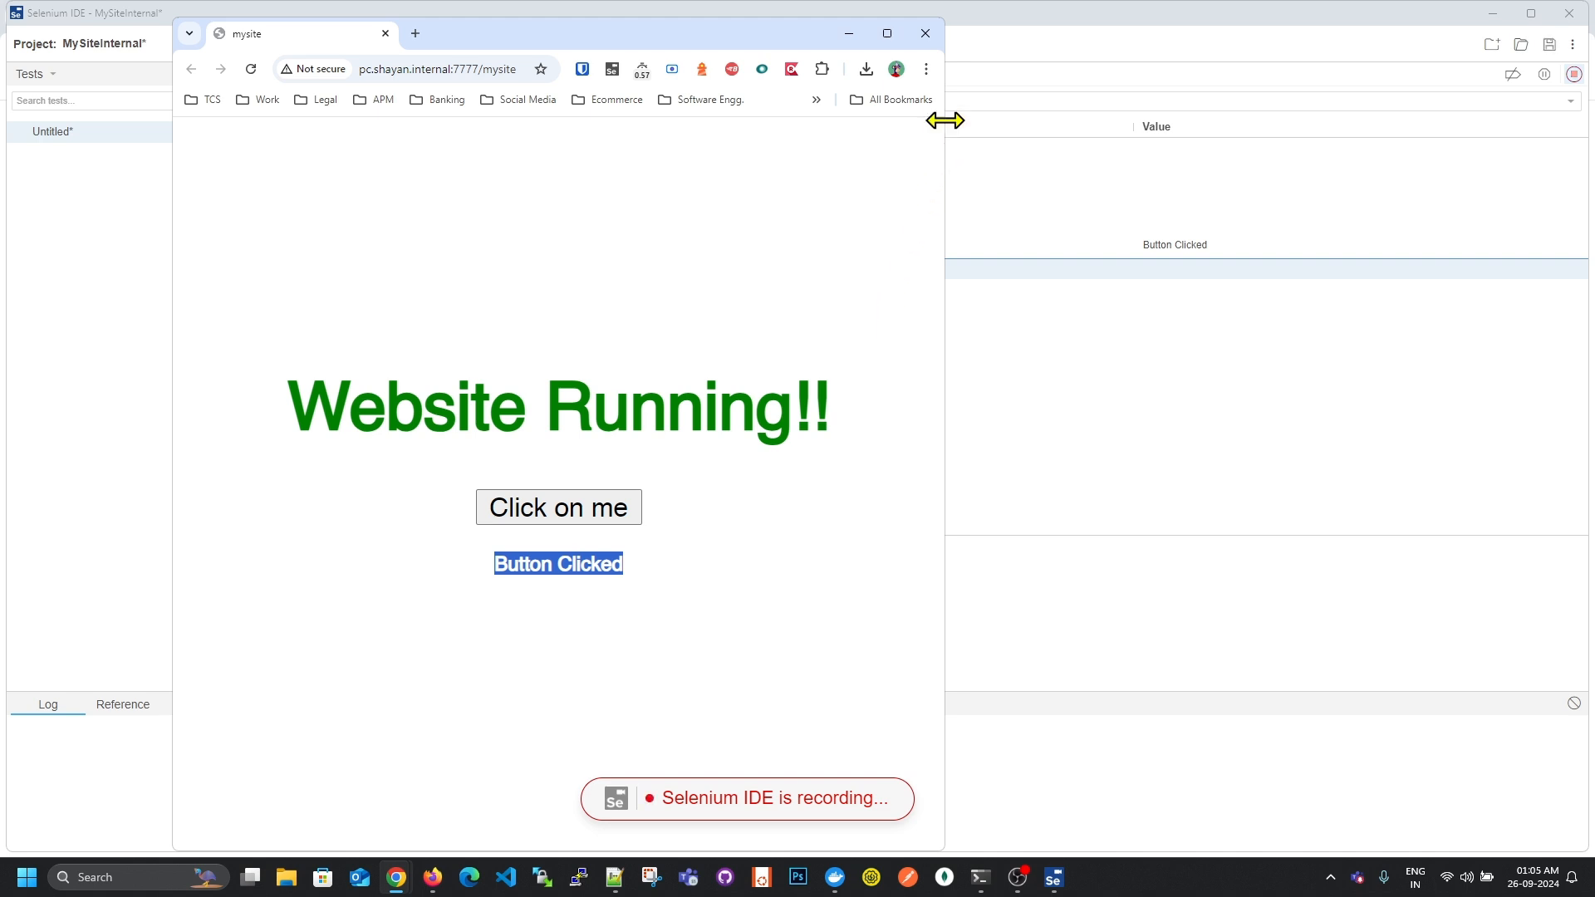
Close the mysite window to finish recording, name the test MySiteInternalTest and run it.
{"action": "left_click", "coordinate": [925, 34]}
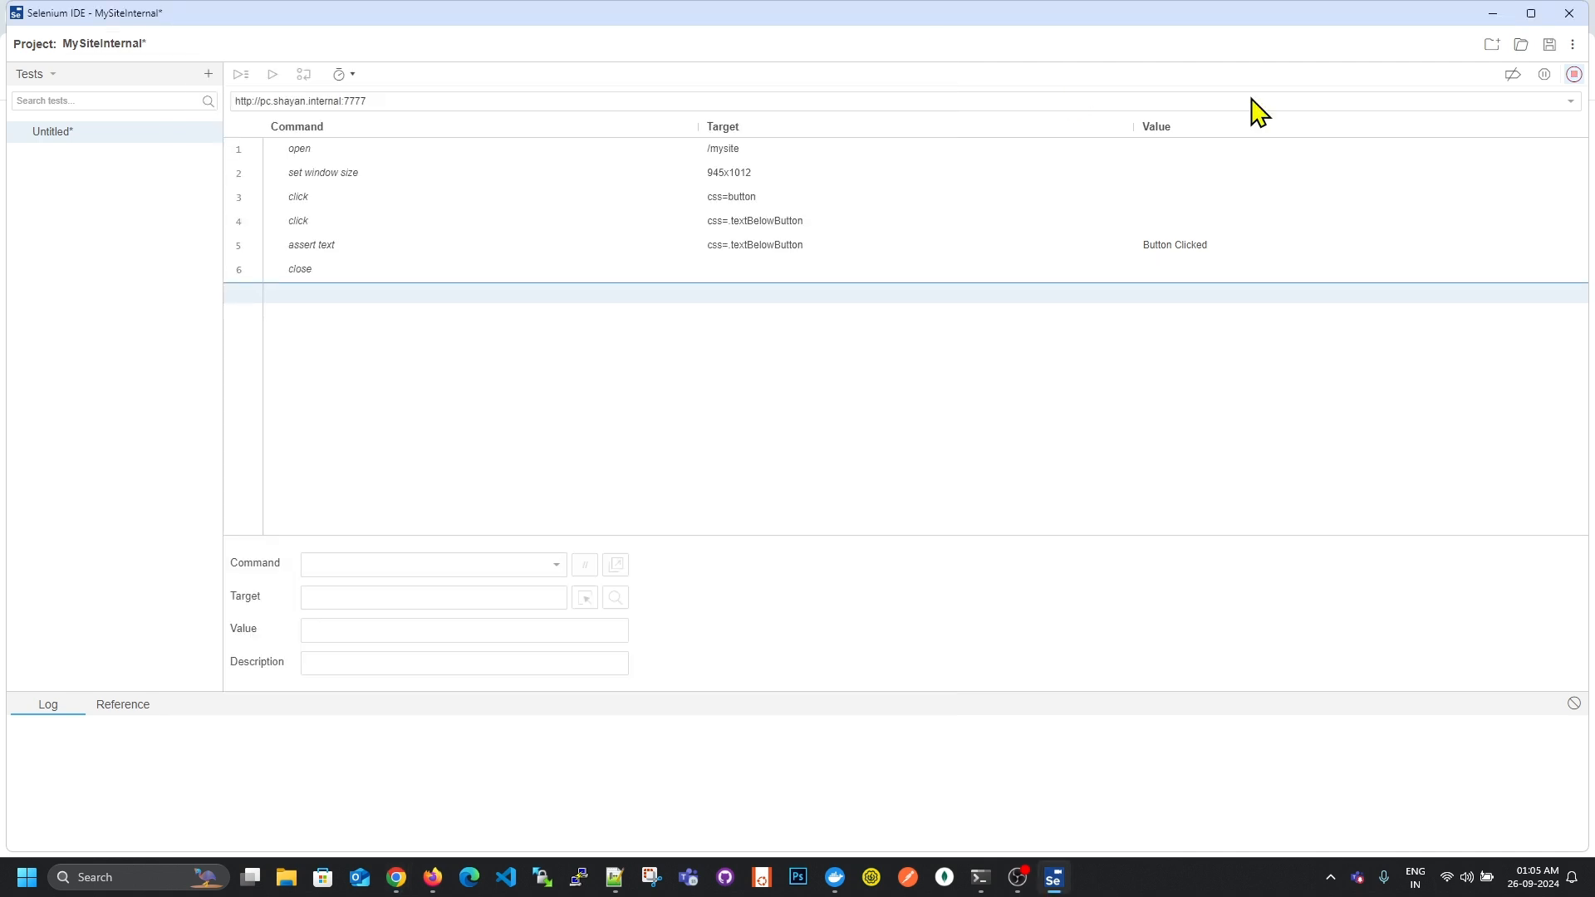
{"action": "left_click", "coordinate": [1575, 75]}
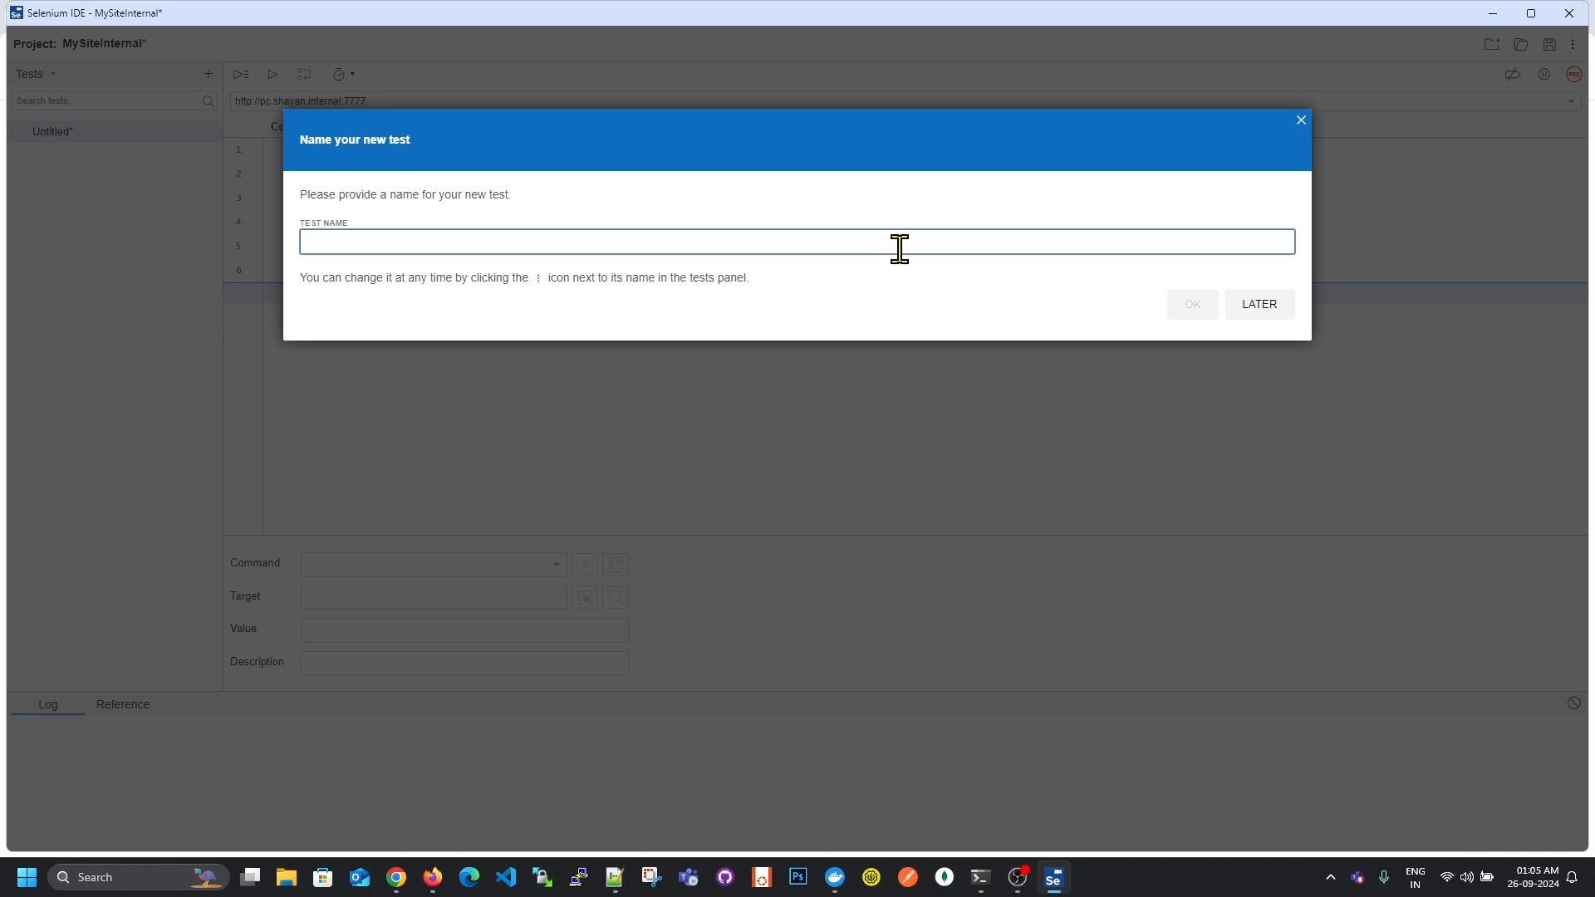
{"action": "type", "text": "MySiteInternalTest"}
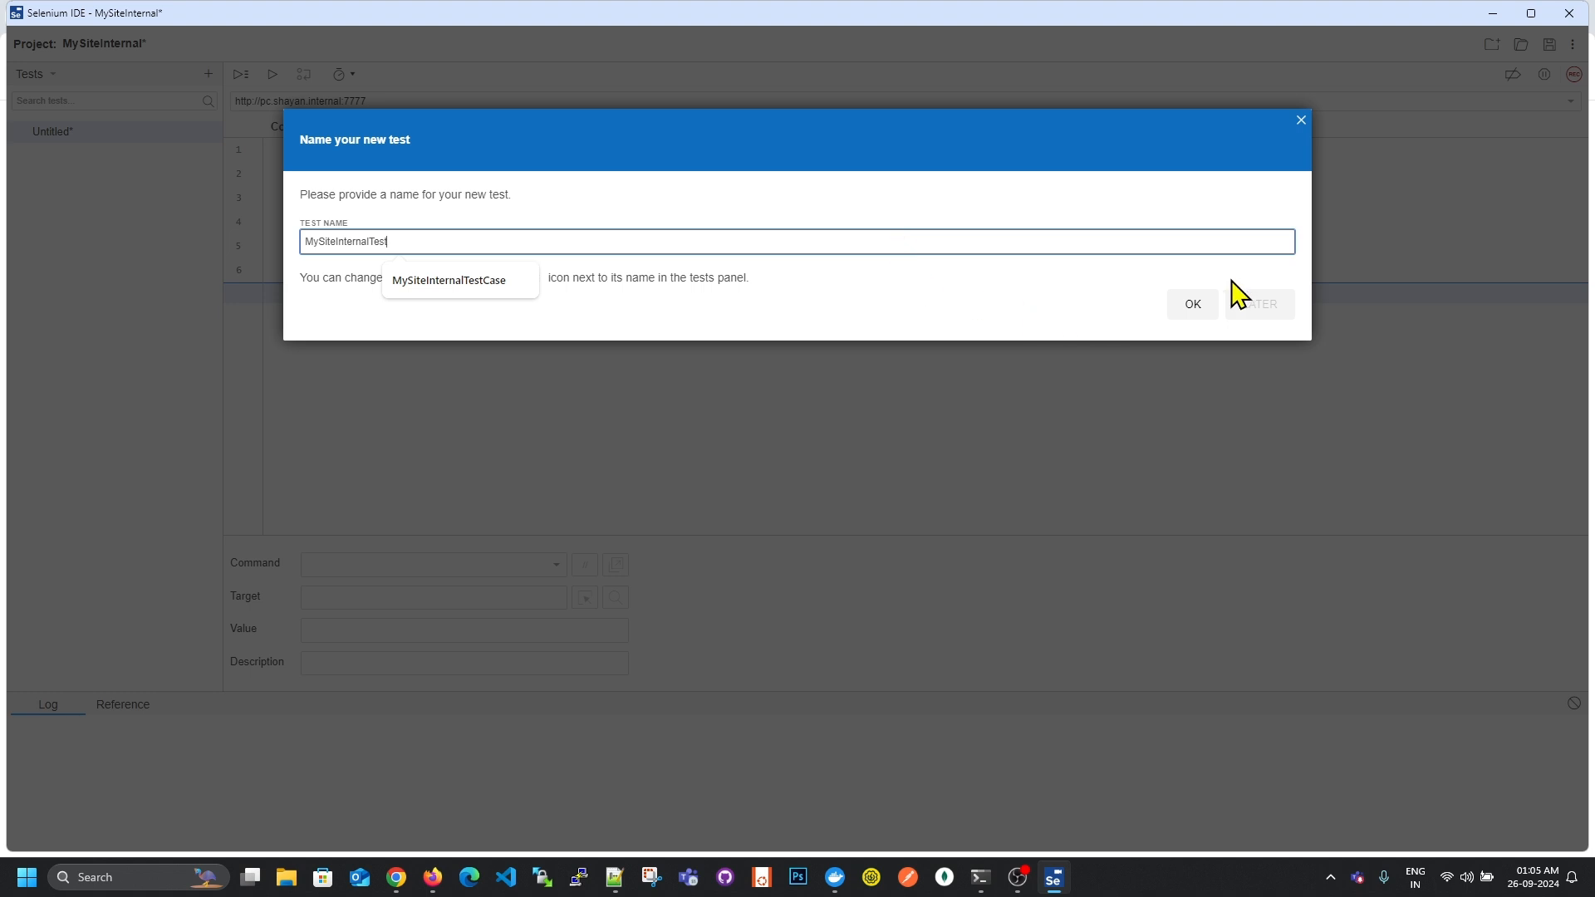
{"action": "left_click", "coordinate": [1194, 305]}
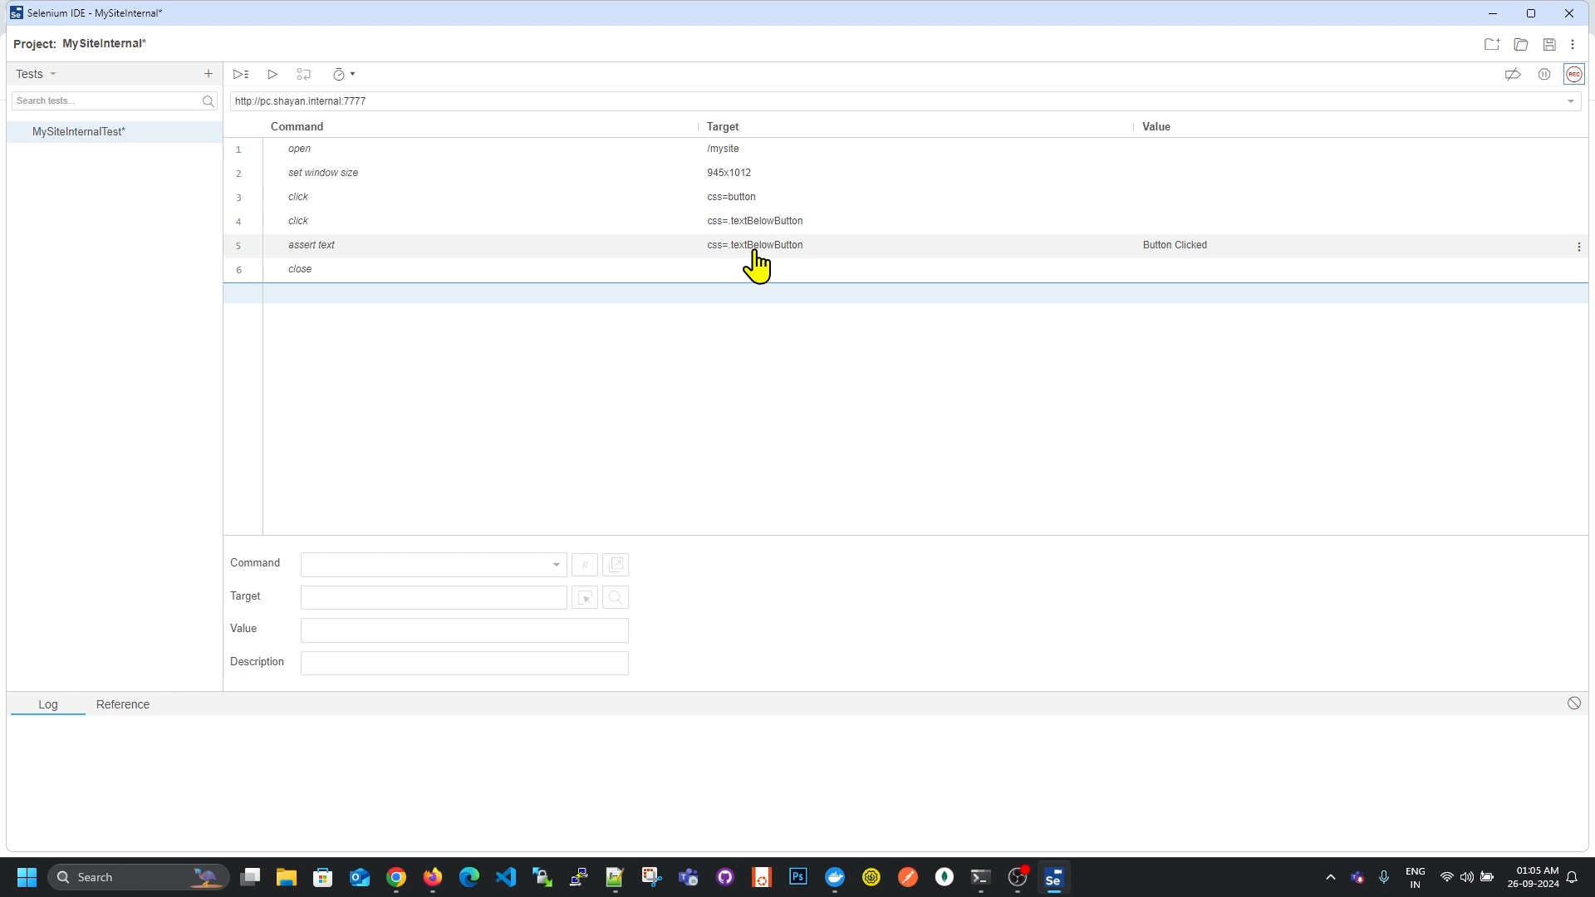
{"action": "left_click", "coordinate": [273, 76]}
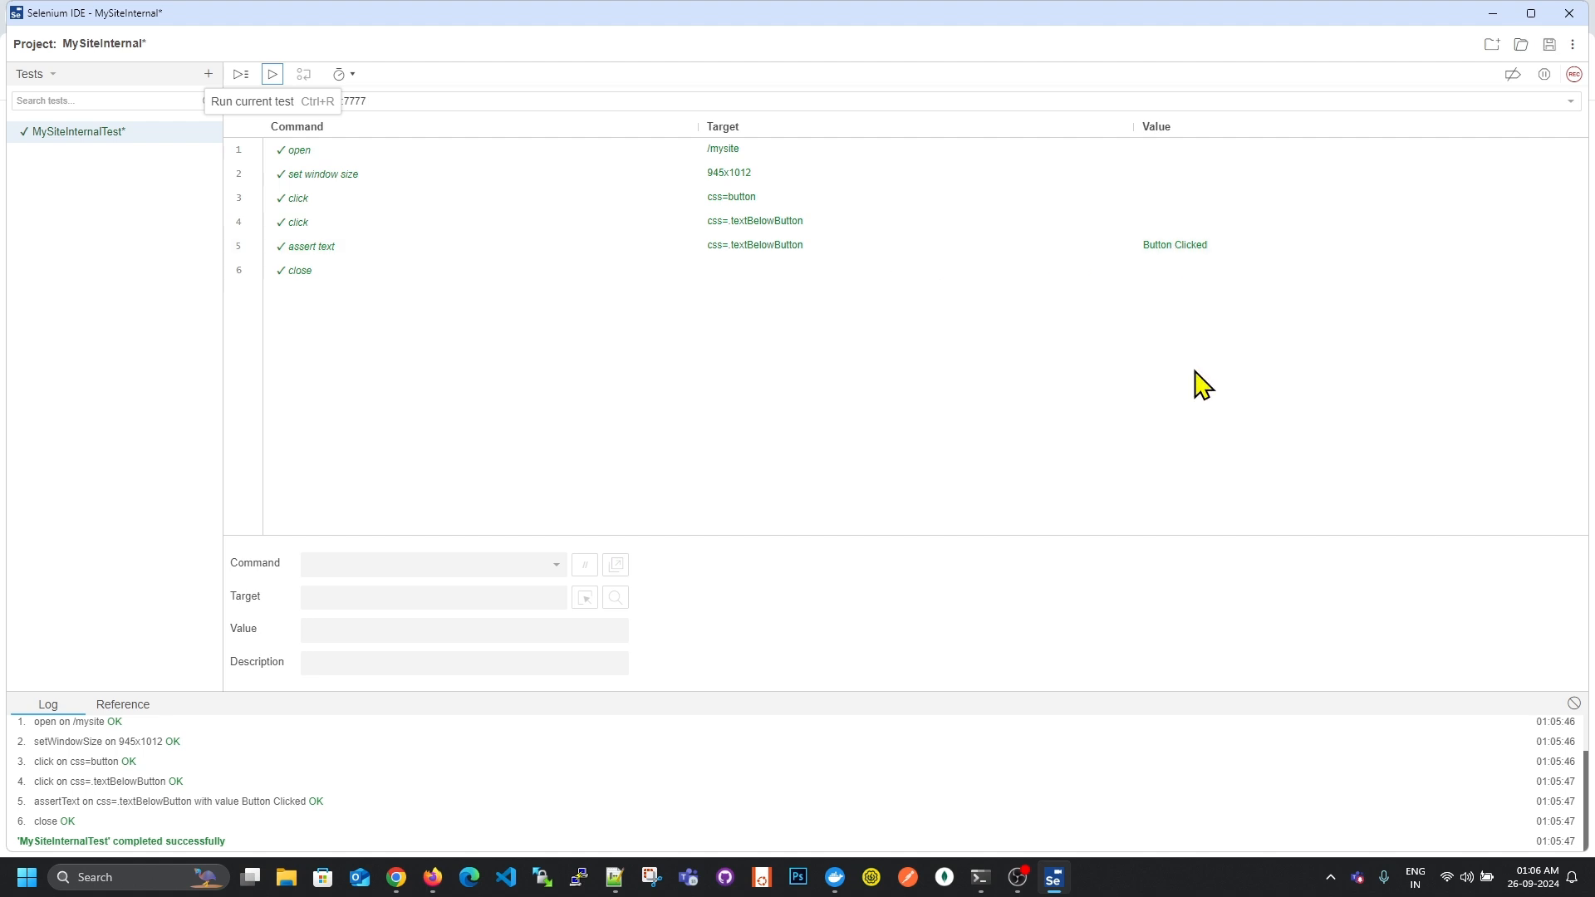
Set the assert text command's value to "Button" and rerun the test.
{"action": "left_click", "coordinate": [1196, 249]}
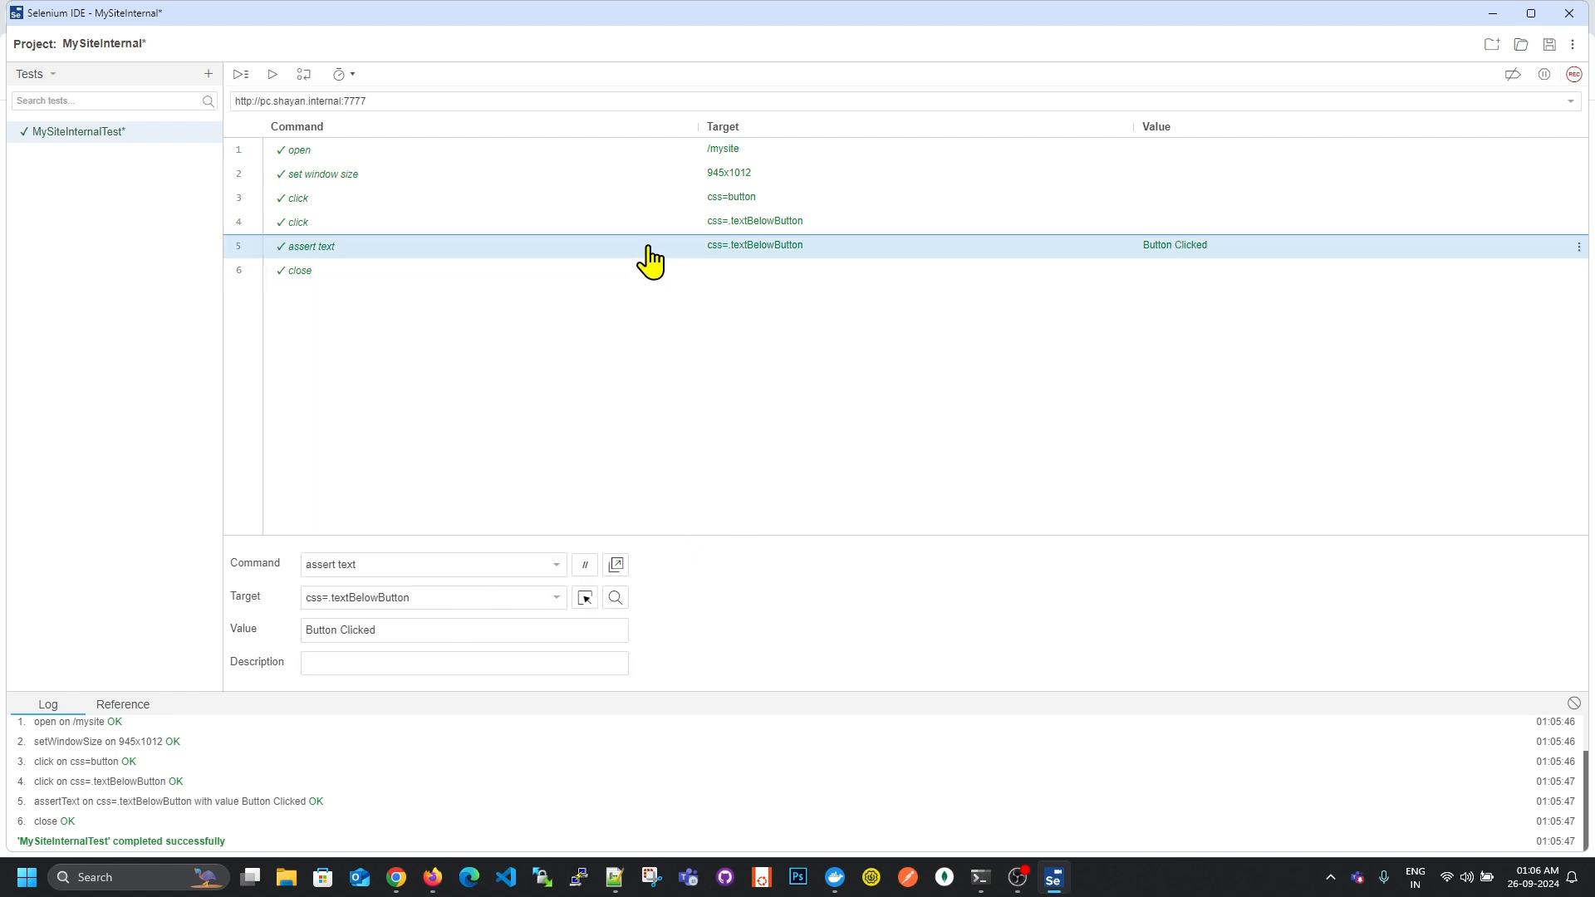
{"action": "left_click_drag", "start_coordinate": [417, 635], "coordinate": [251, 637]}
{"action": "left_click", "coordinate": [404, 635]}
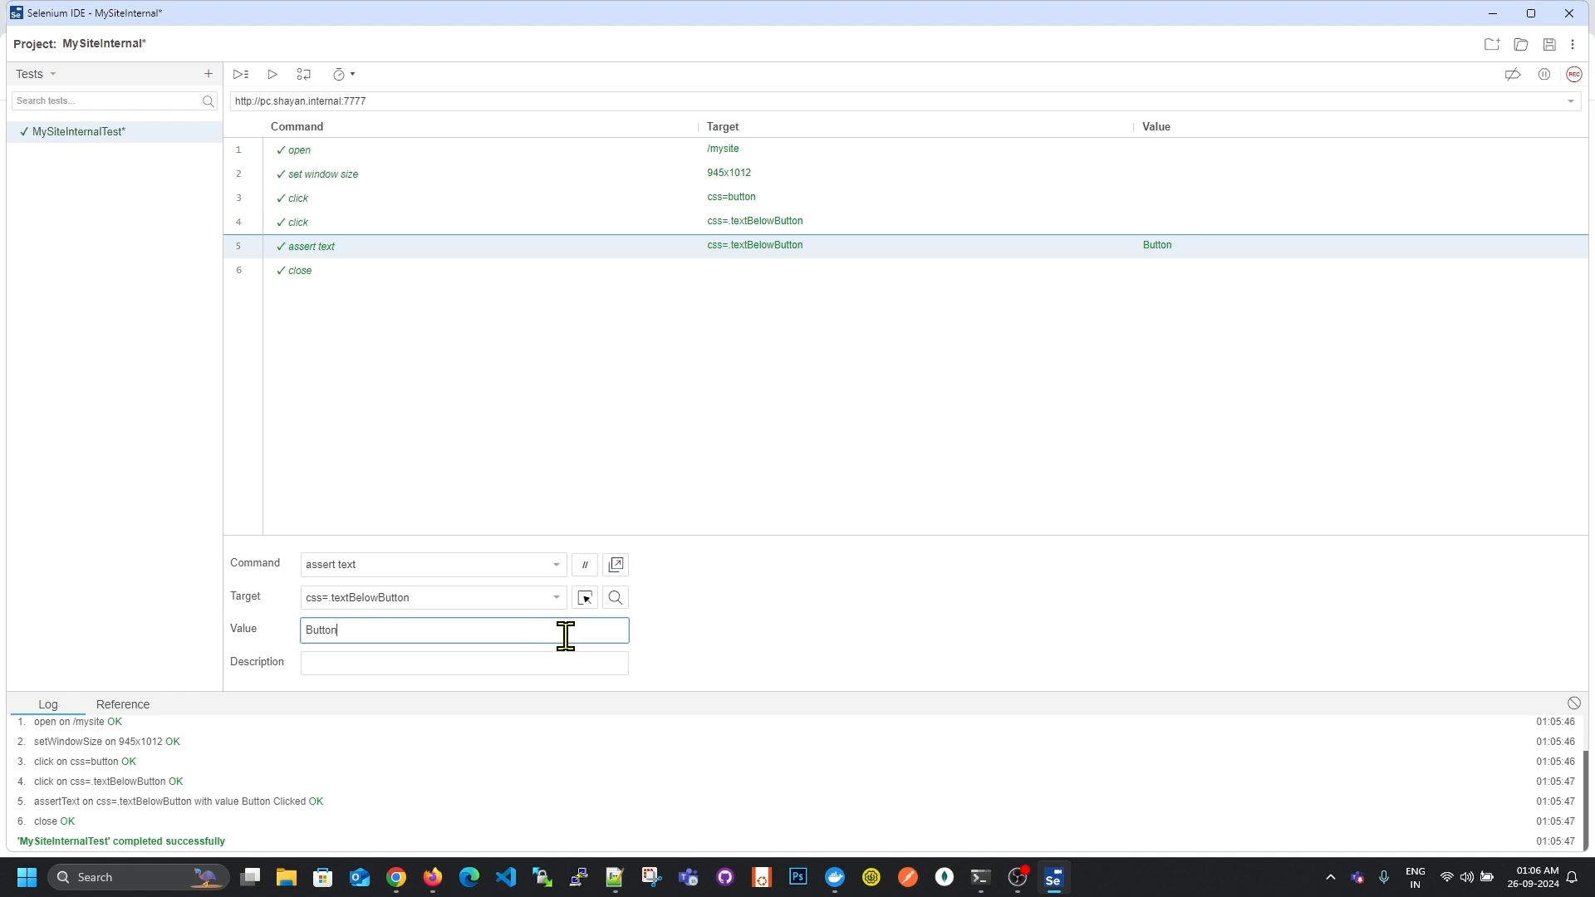
{"action": "left_click", "coordinate": [272, 74]}
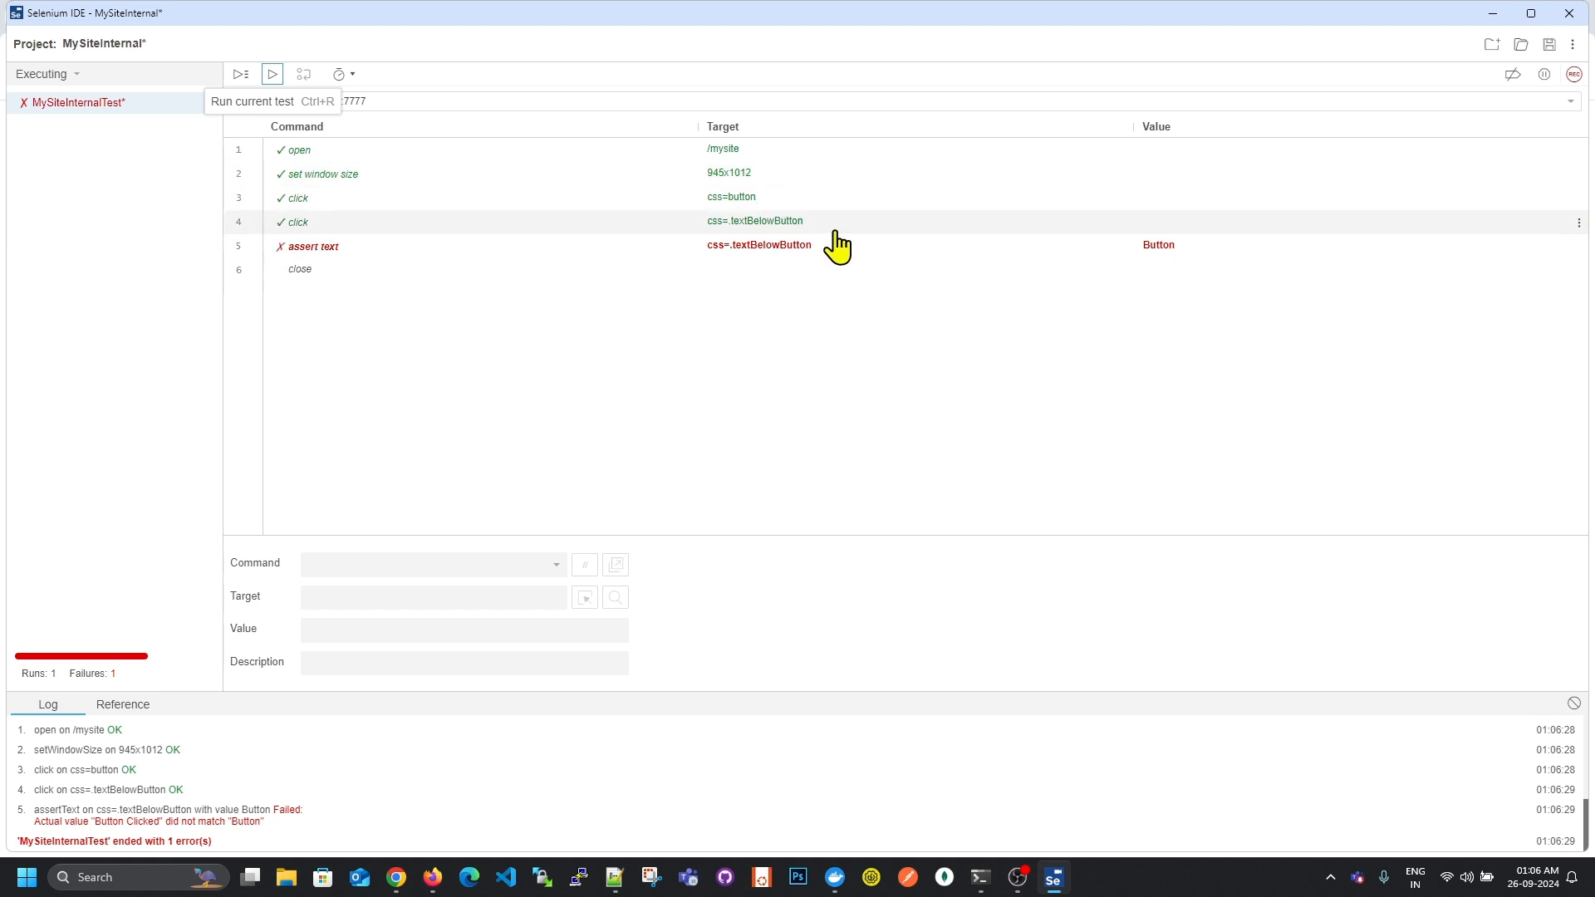
Set the assert text command's value to "Button Clicked" and run the test again.
{"action": "left_click", "coordinate": [1153, 253]}
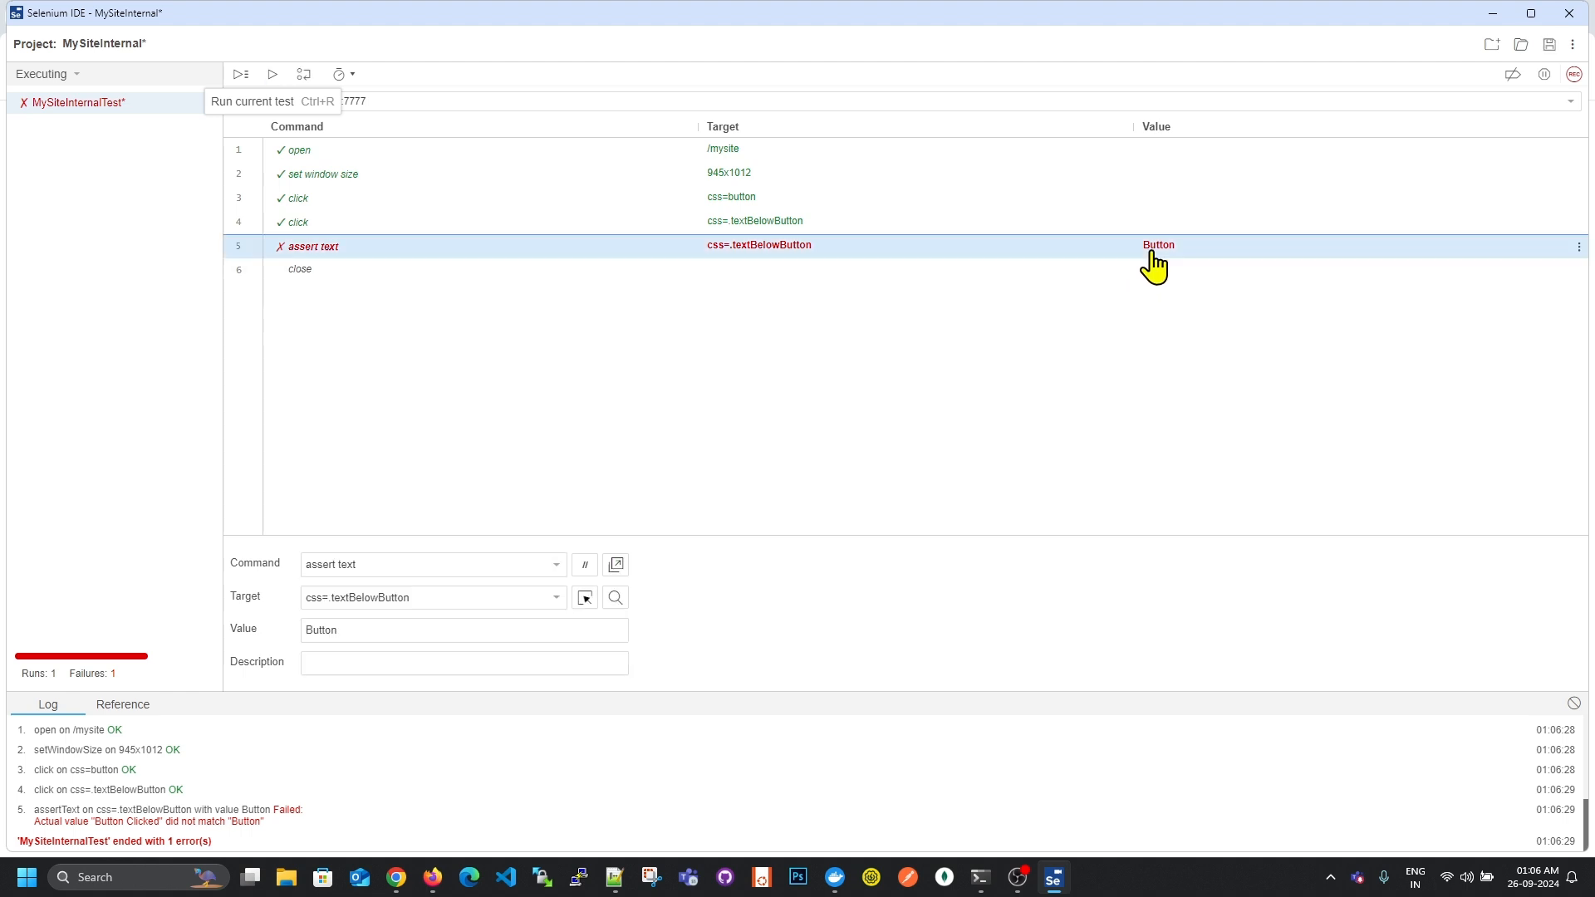
{"action": "left_click", "coordinate": [402, 632]}
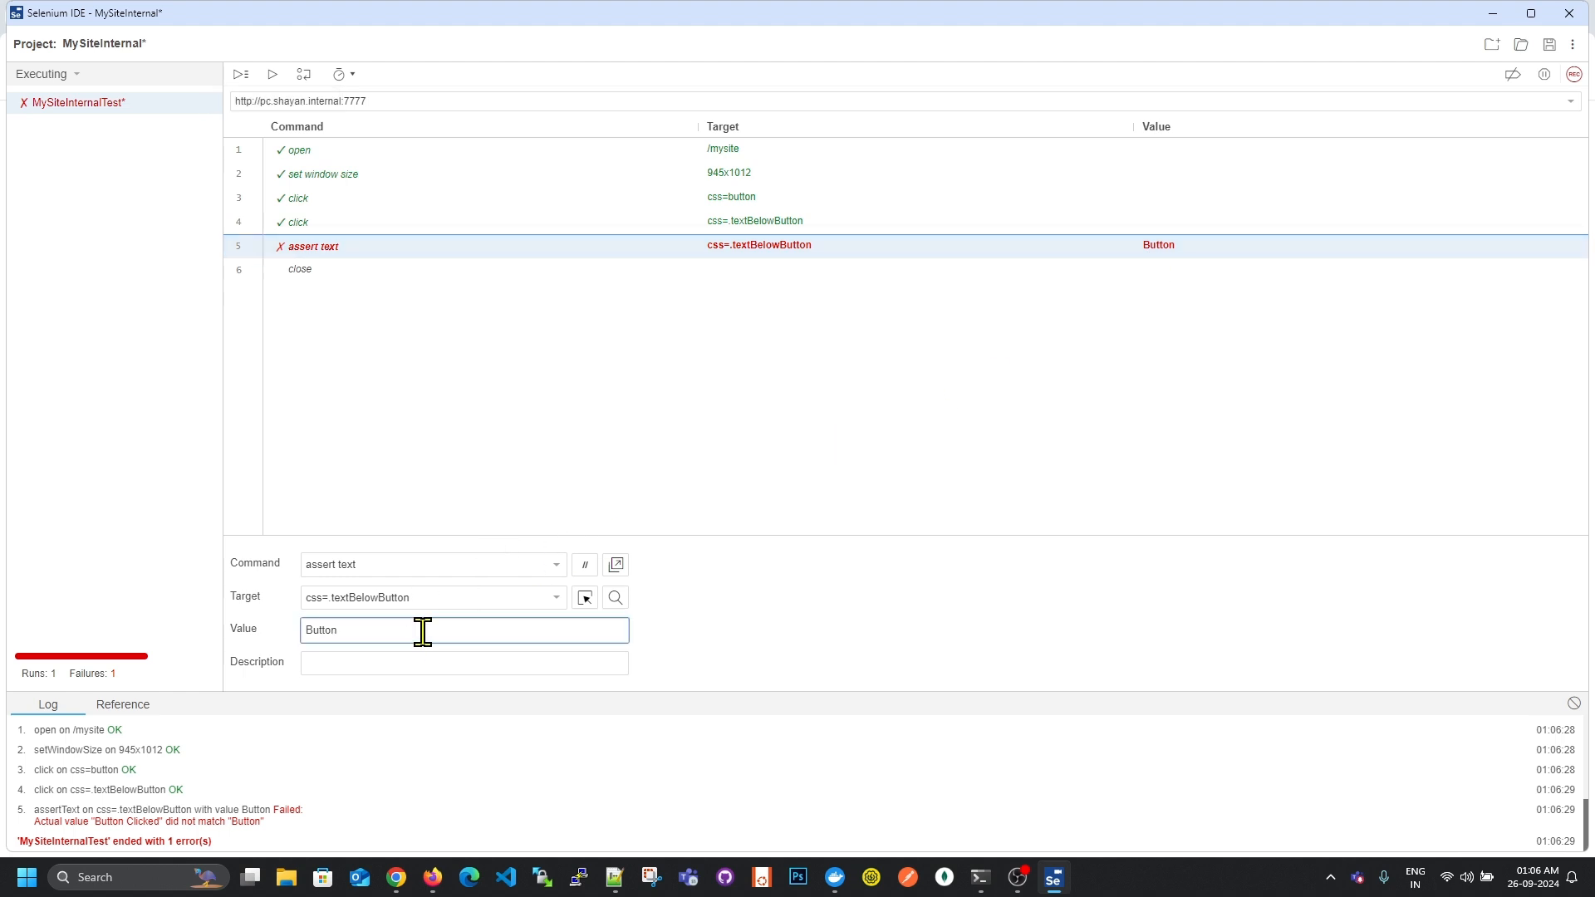
{"action": "left_click", "coordinate": [1309, 387]}
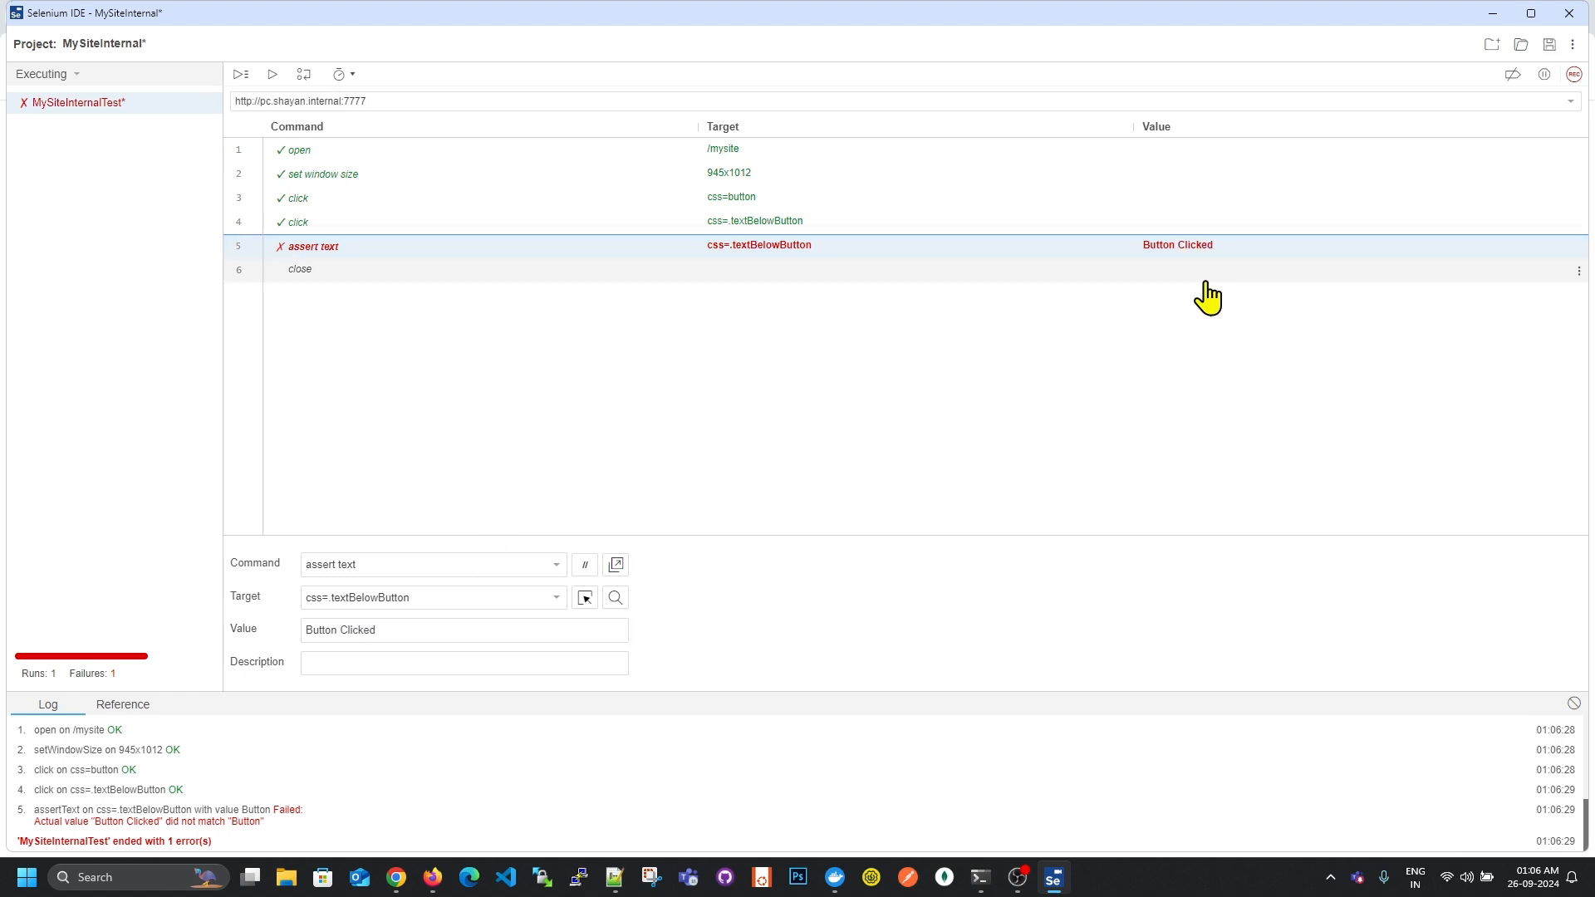
{"action": "left_click", "coordinate": [272, 74]}
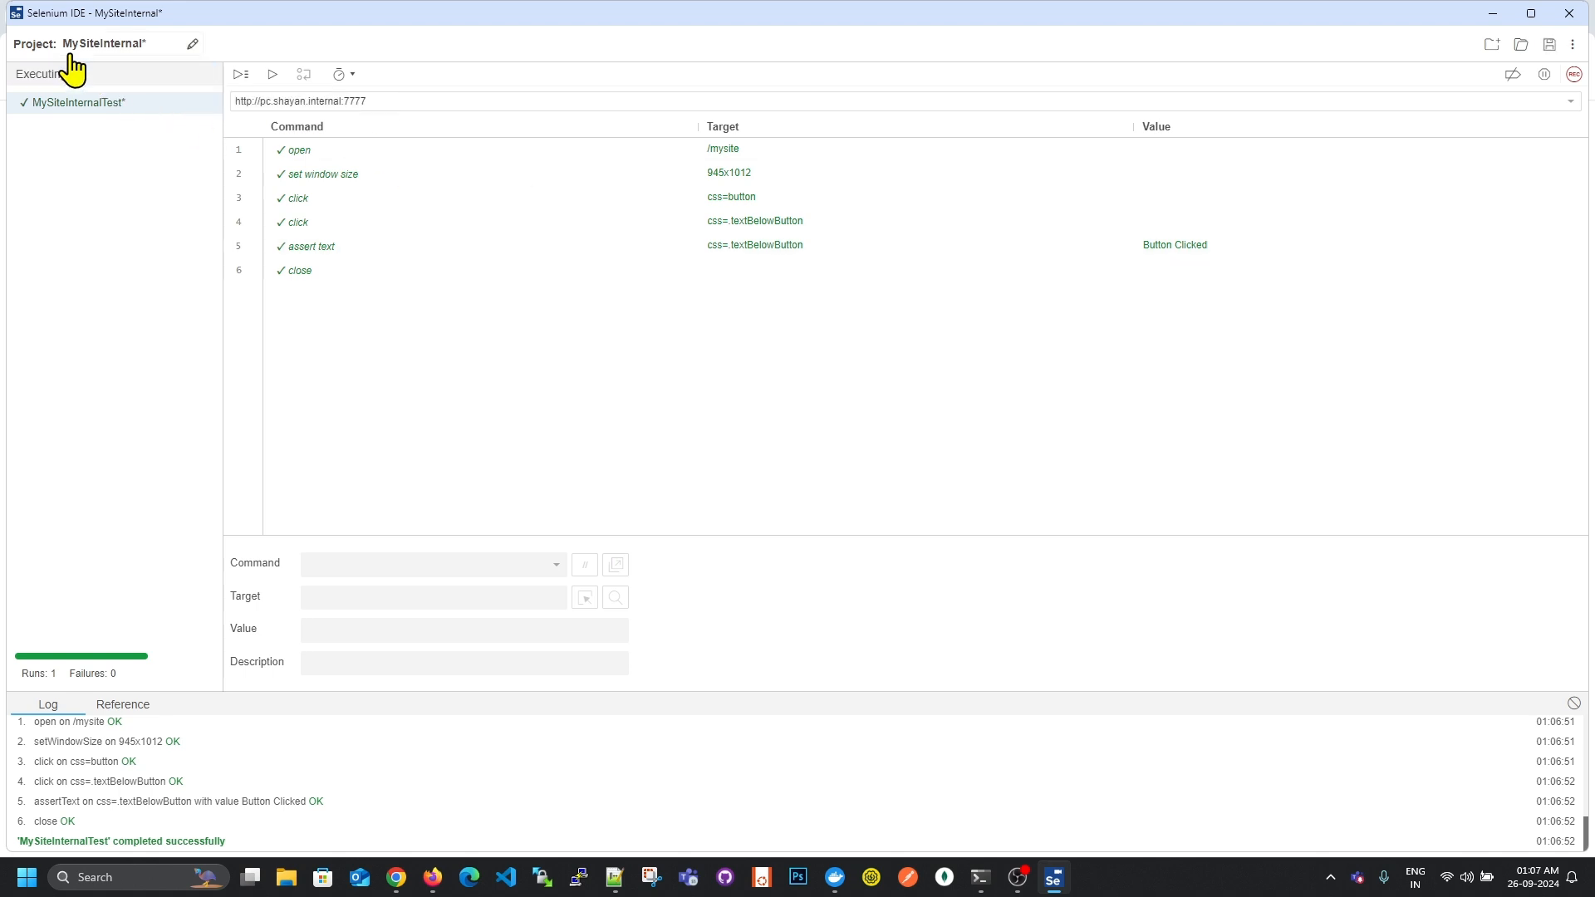
Save the project to the Desktop as MySiteInternal.side and close Selenium IDE.
{"action": "left_click", "coordinate": [1547, 46]}
{"action": "left_click", "coordinate": [69, 150]}
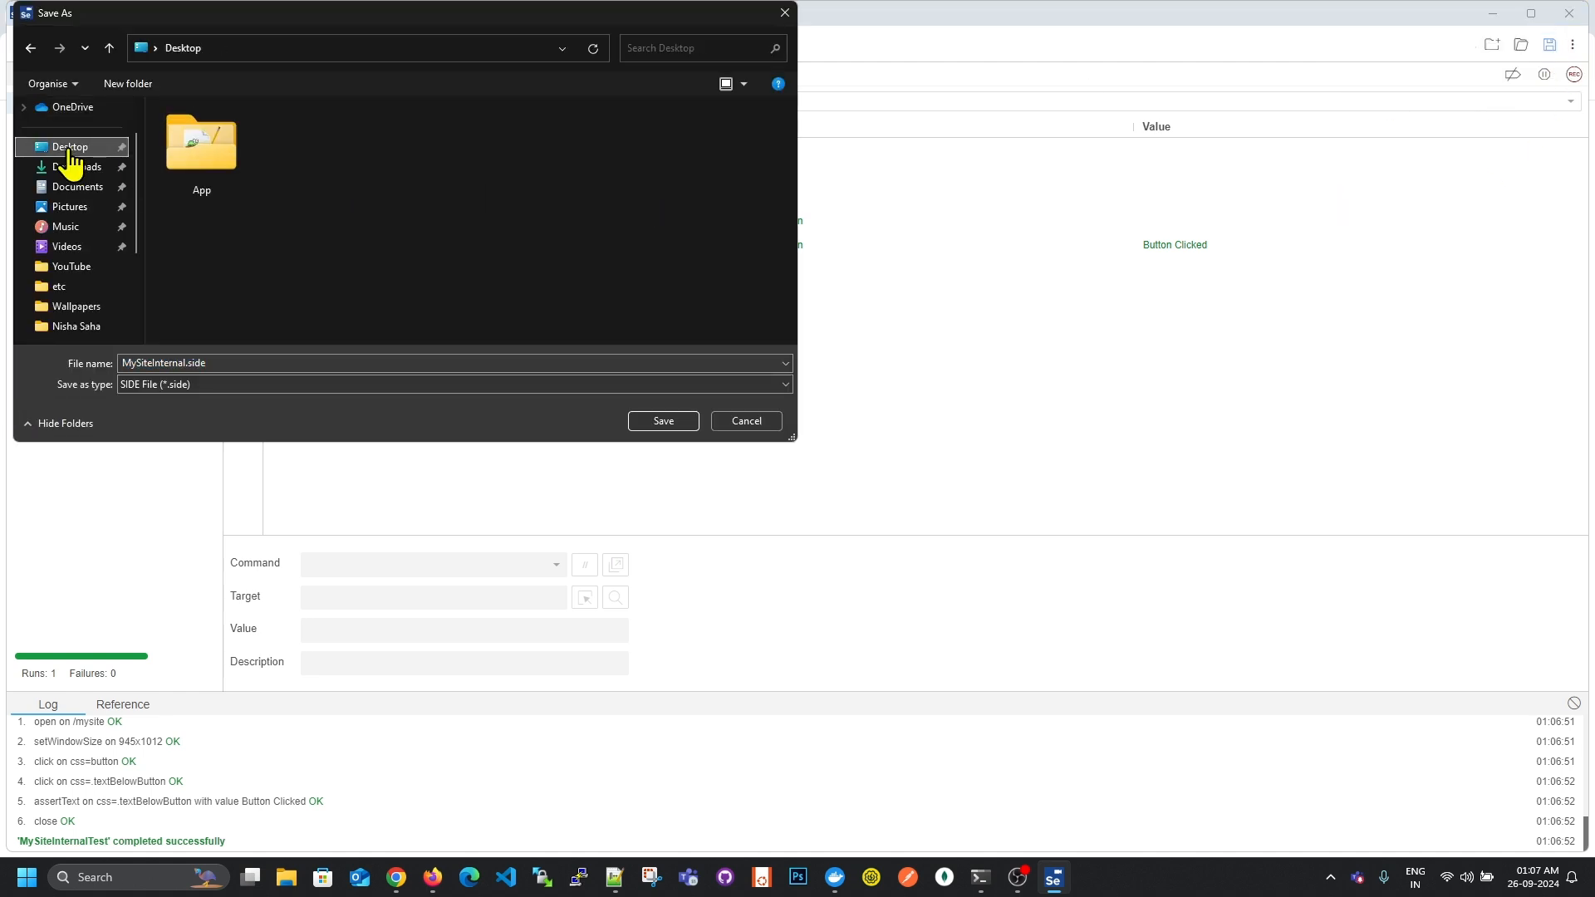
{"action": "left_click", "coordinate": [660, 422]}
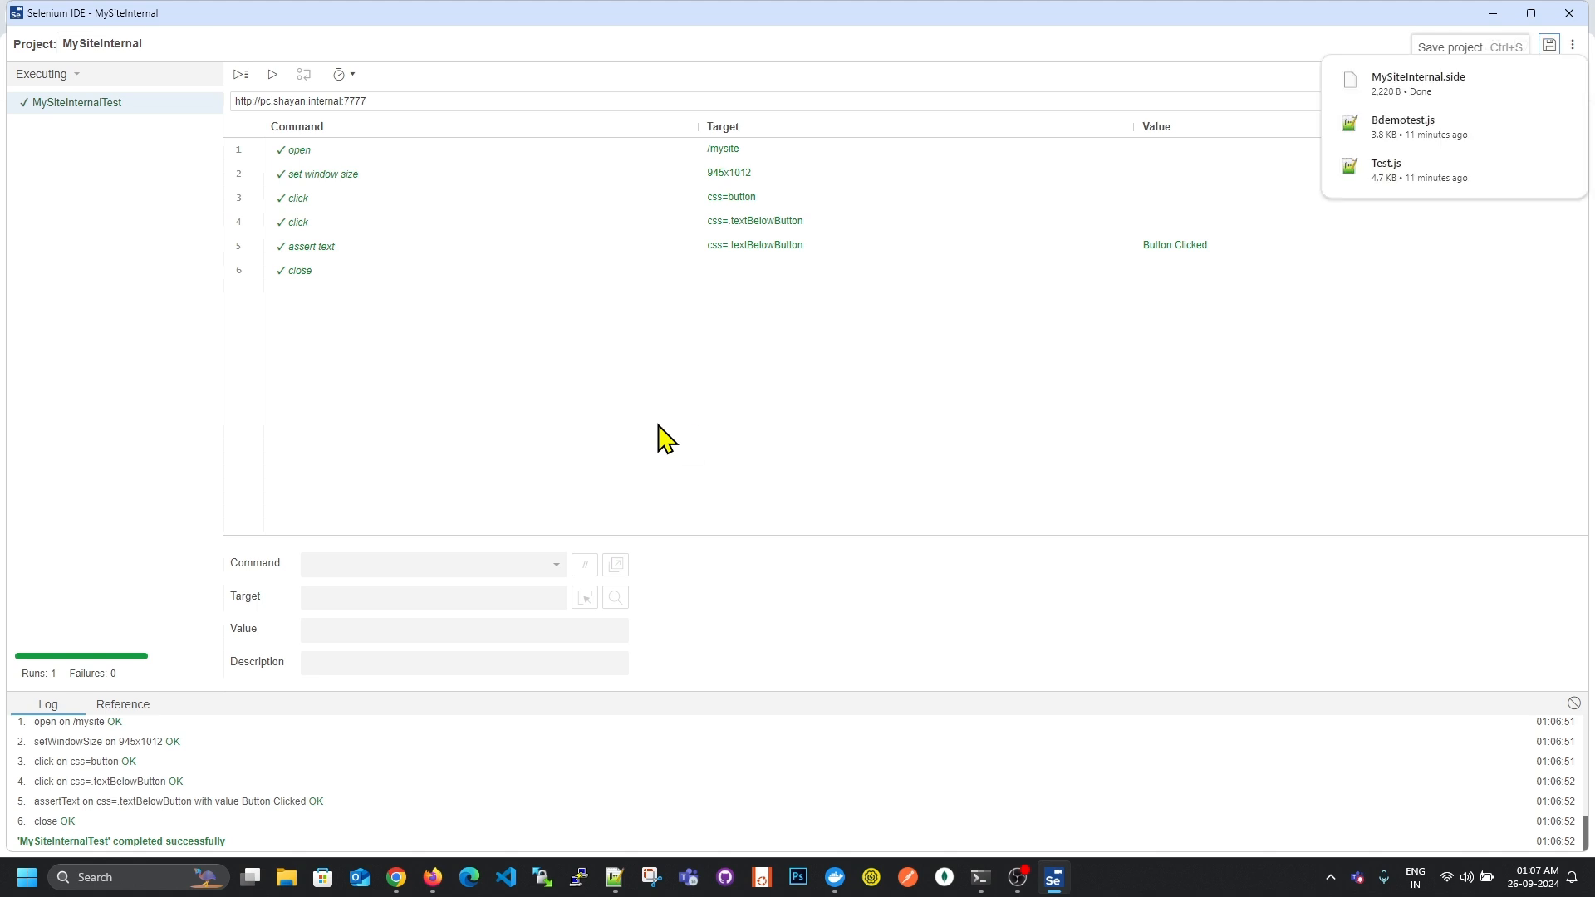
{"action": "left_click", "coordinate": [1572, 45]}
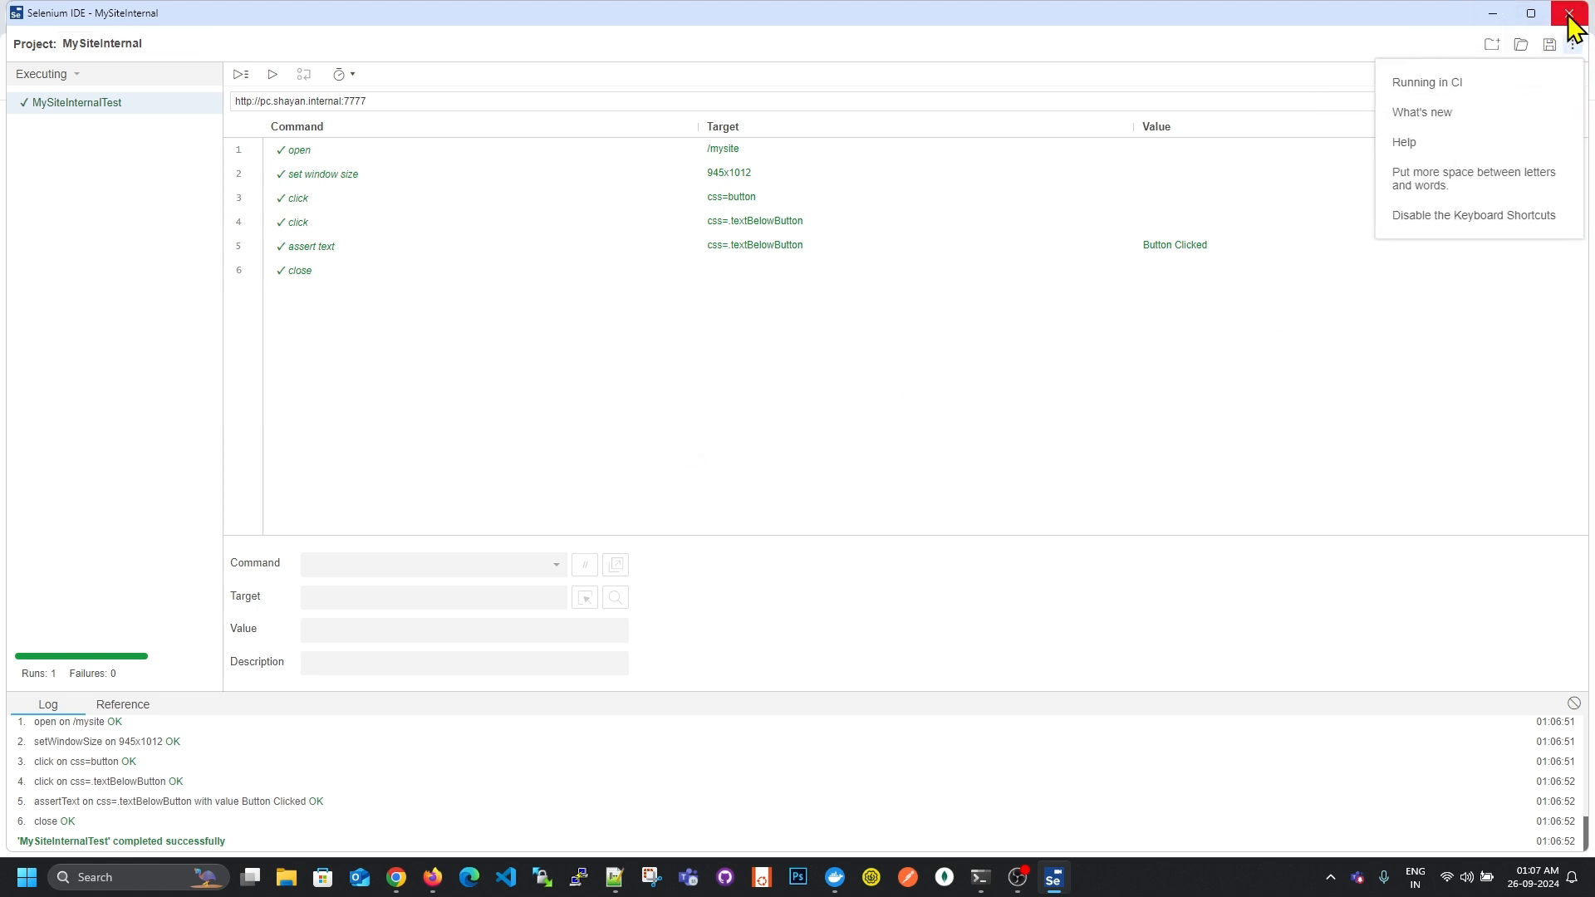
{"action": "left_click", "coordinate": [1570, 17]}
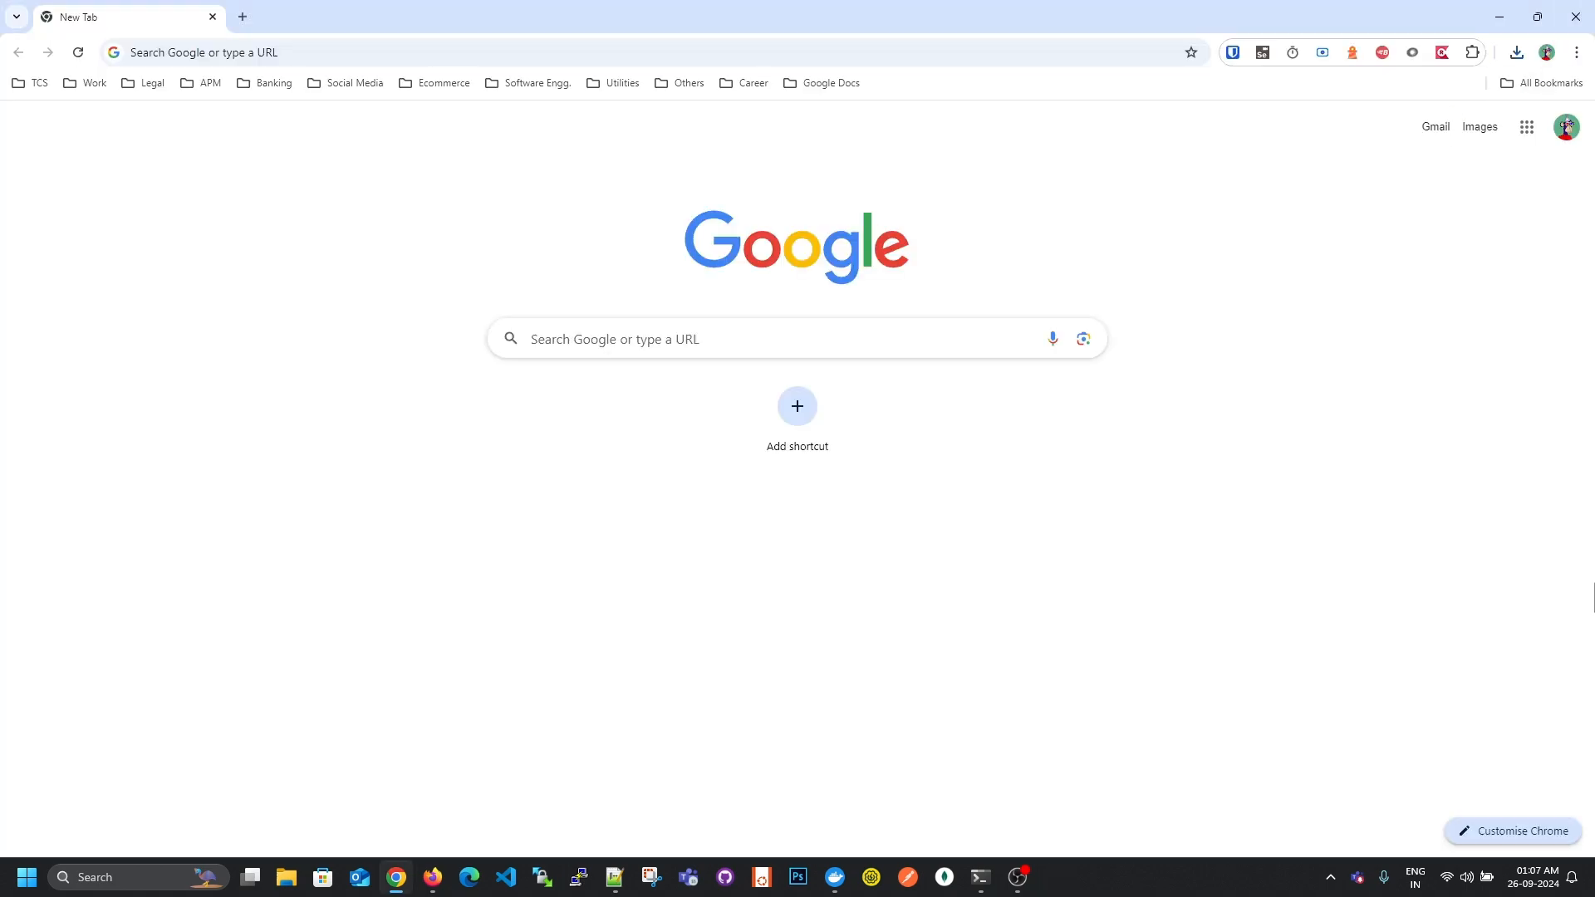
Check the saved project file on the desktop and reopen the MySiteInternal project in Selenium IDE from Chrome.
{"action": "key", "text": "super+d"}
{"action": "left_click_drag", "start_coordinate": [31, 91], "coordinate": [37, 395]}
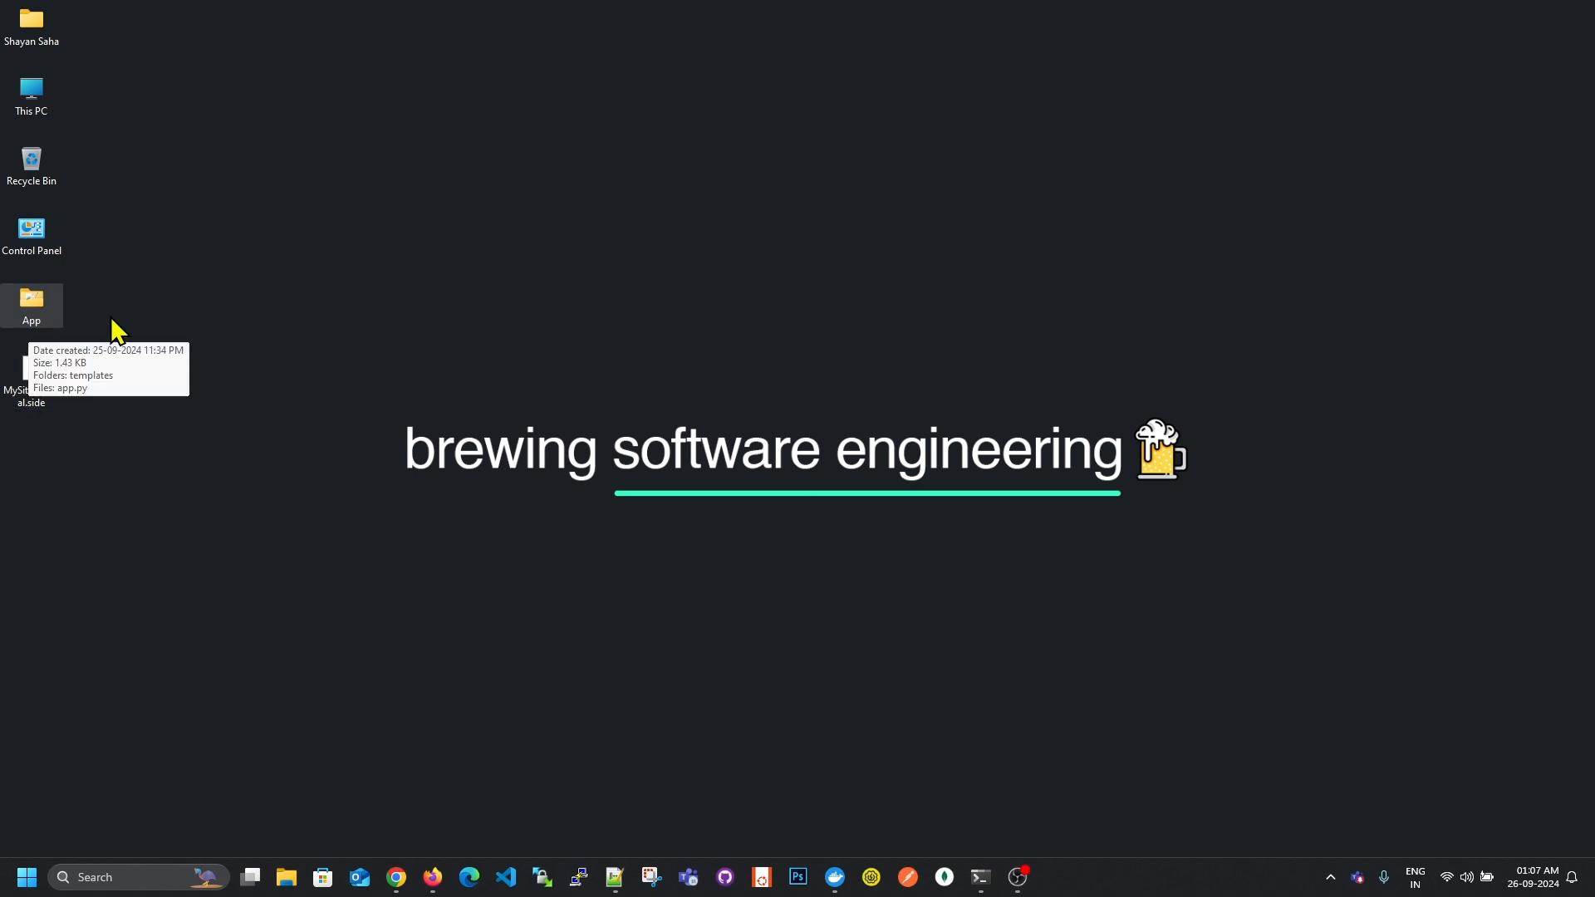
{"action": "left_click", "coordinate": [396, 877]}
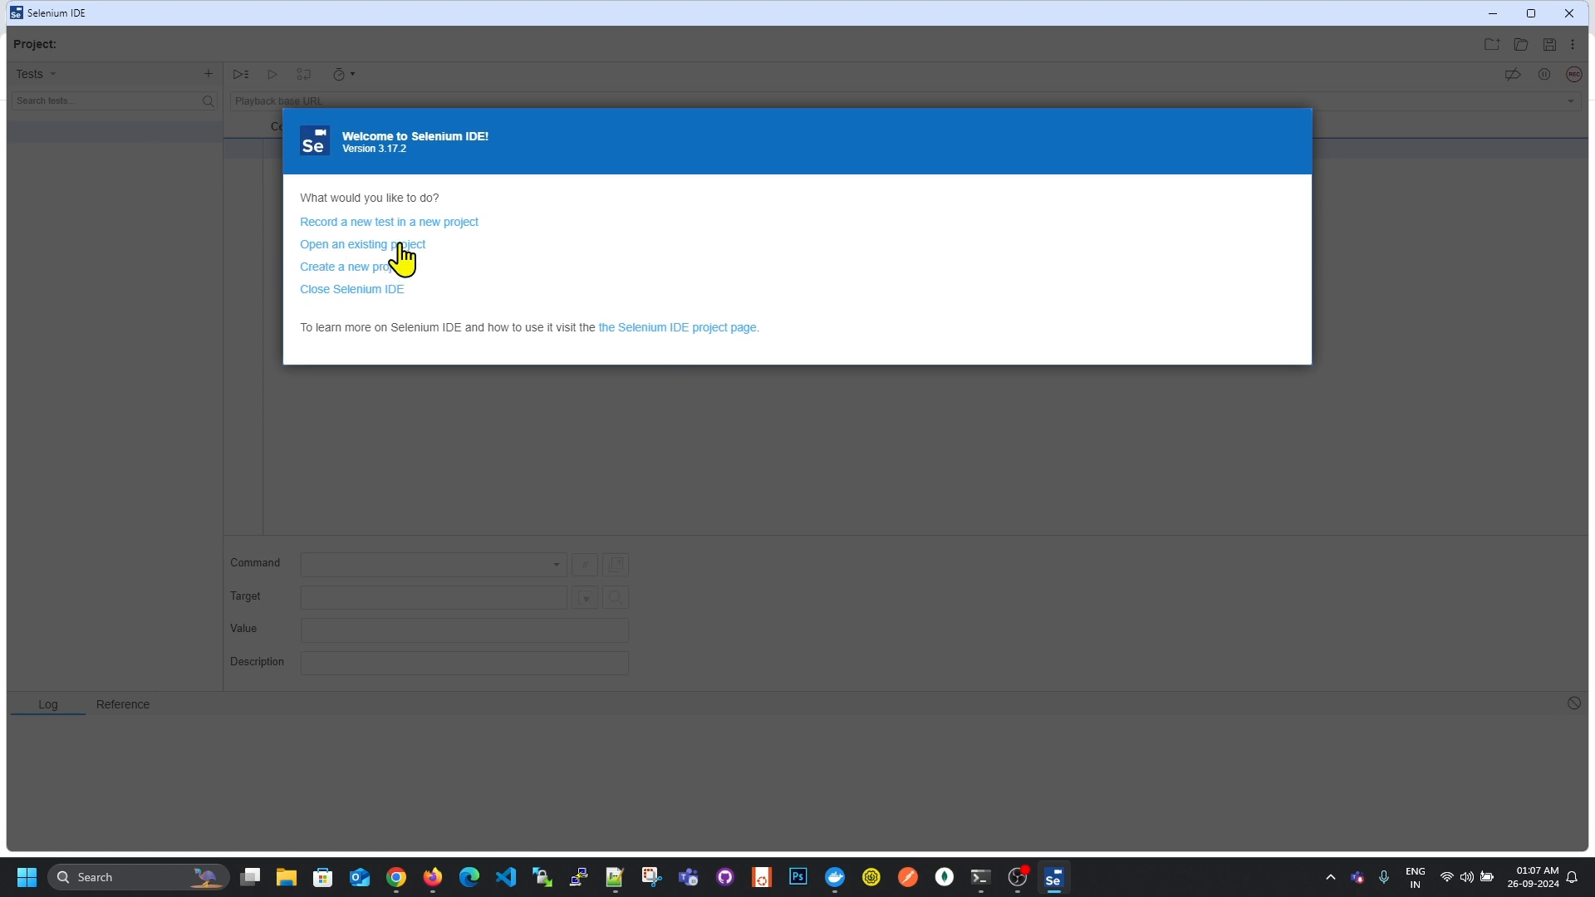
{"action": "left_click", "coordinate": [402, 245]}
{"action": "double_click", "coordinate": [288, 170]}
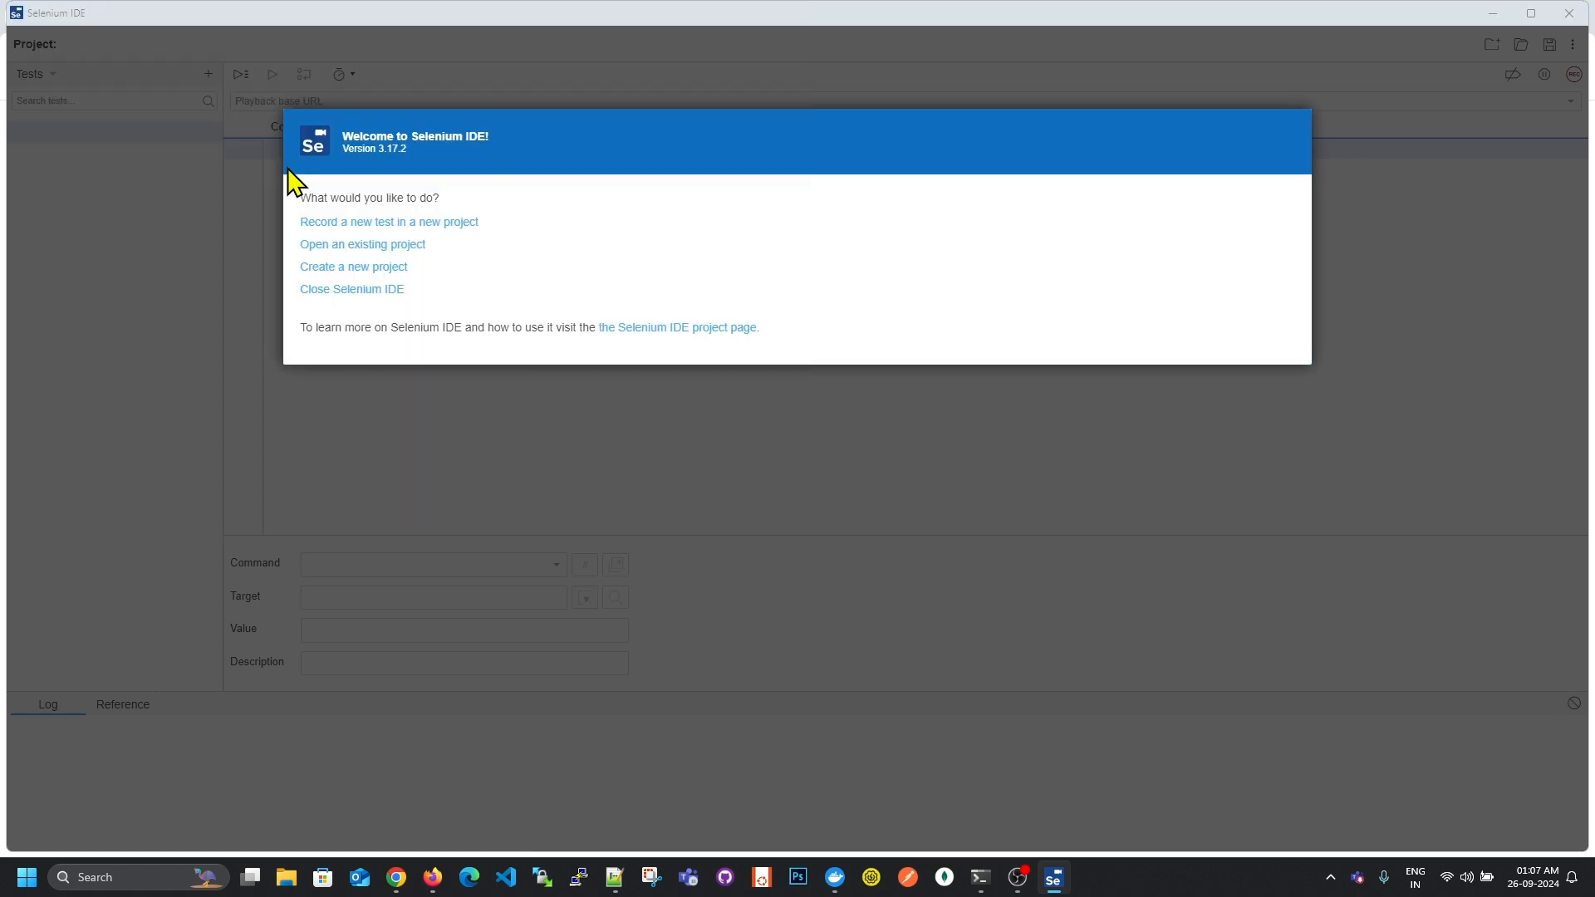
Export MySiteInternalTest in New Relic Synthetics format to the Desktop as MySiteInternalTest.js and close Selenium IDE.
{"action": "left_click", "coordinate": [212, 132]}
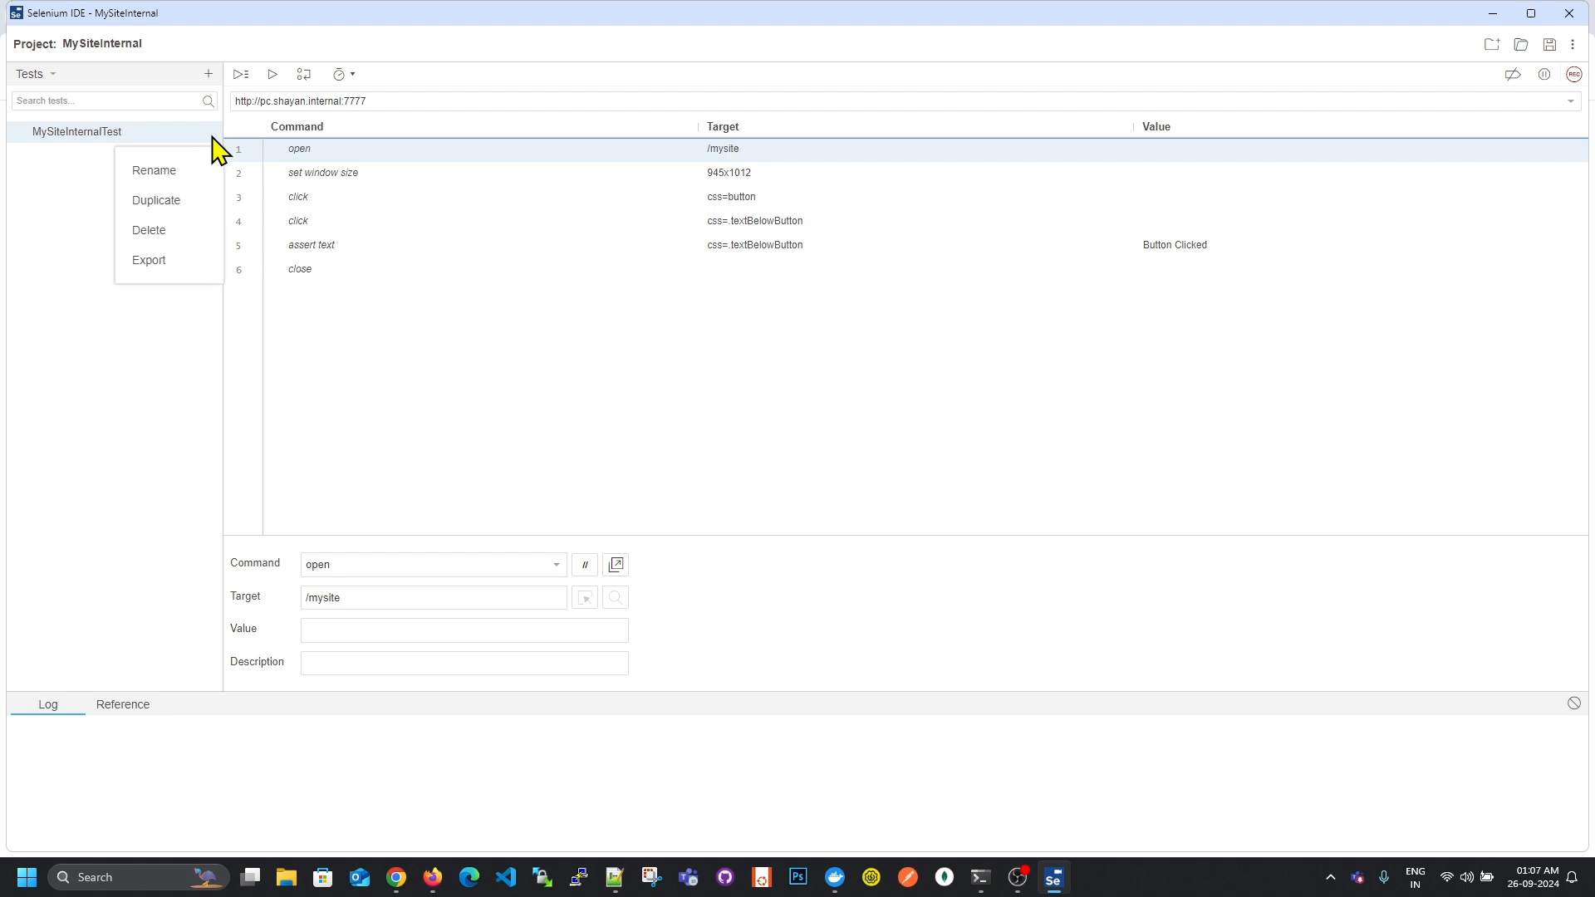
{"action": "left_click", "coordinate": [135, 264]}
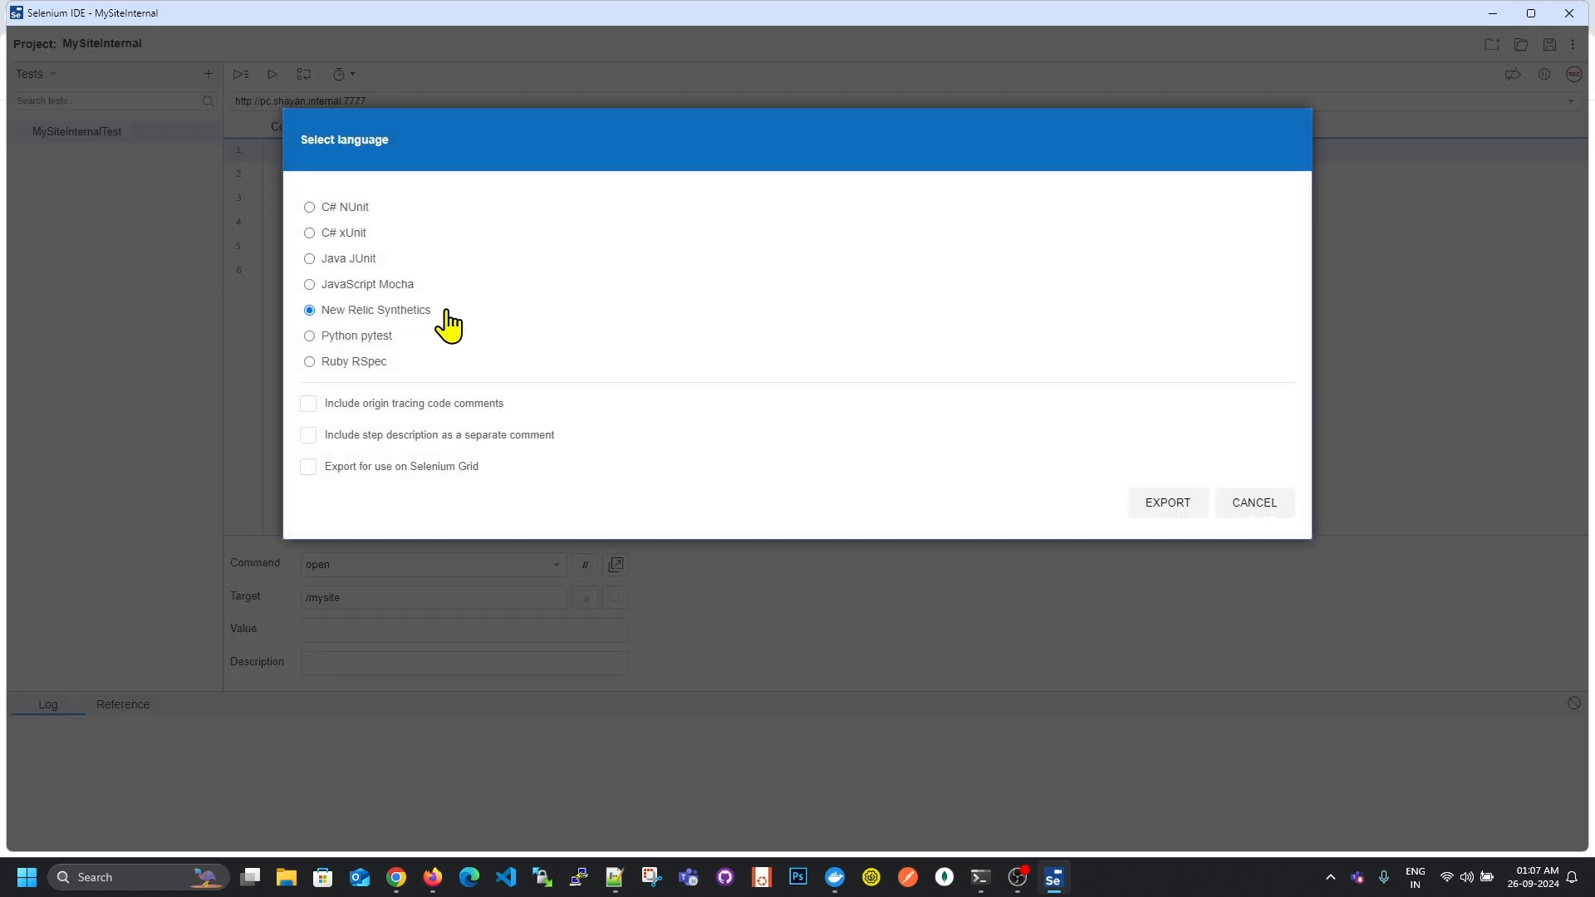
{"action": "left_click", "coordinate": [1168, 505]}
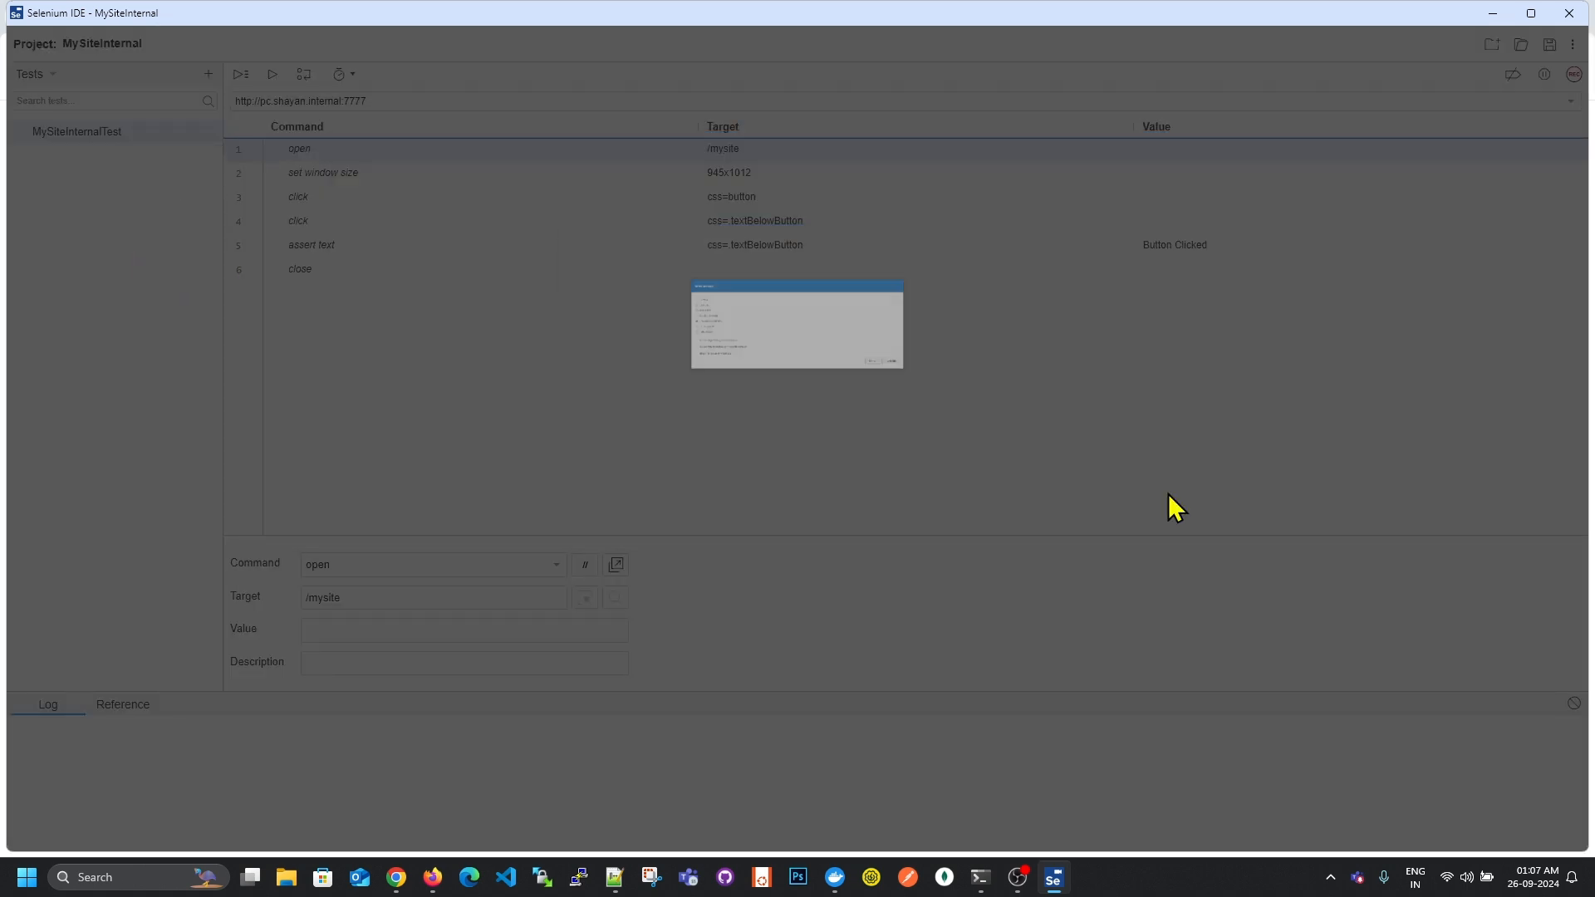
{"action": "left_click", "coordinate": [66, 148]}
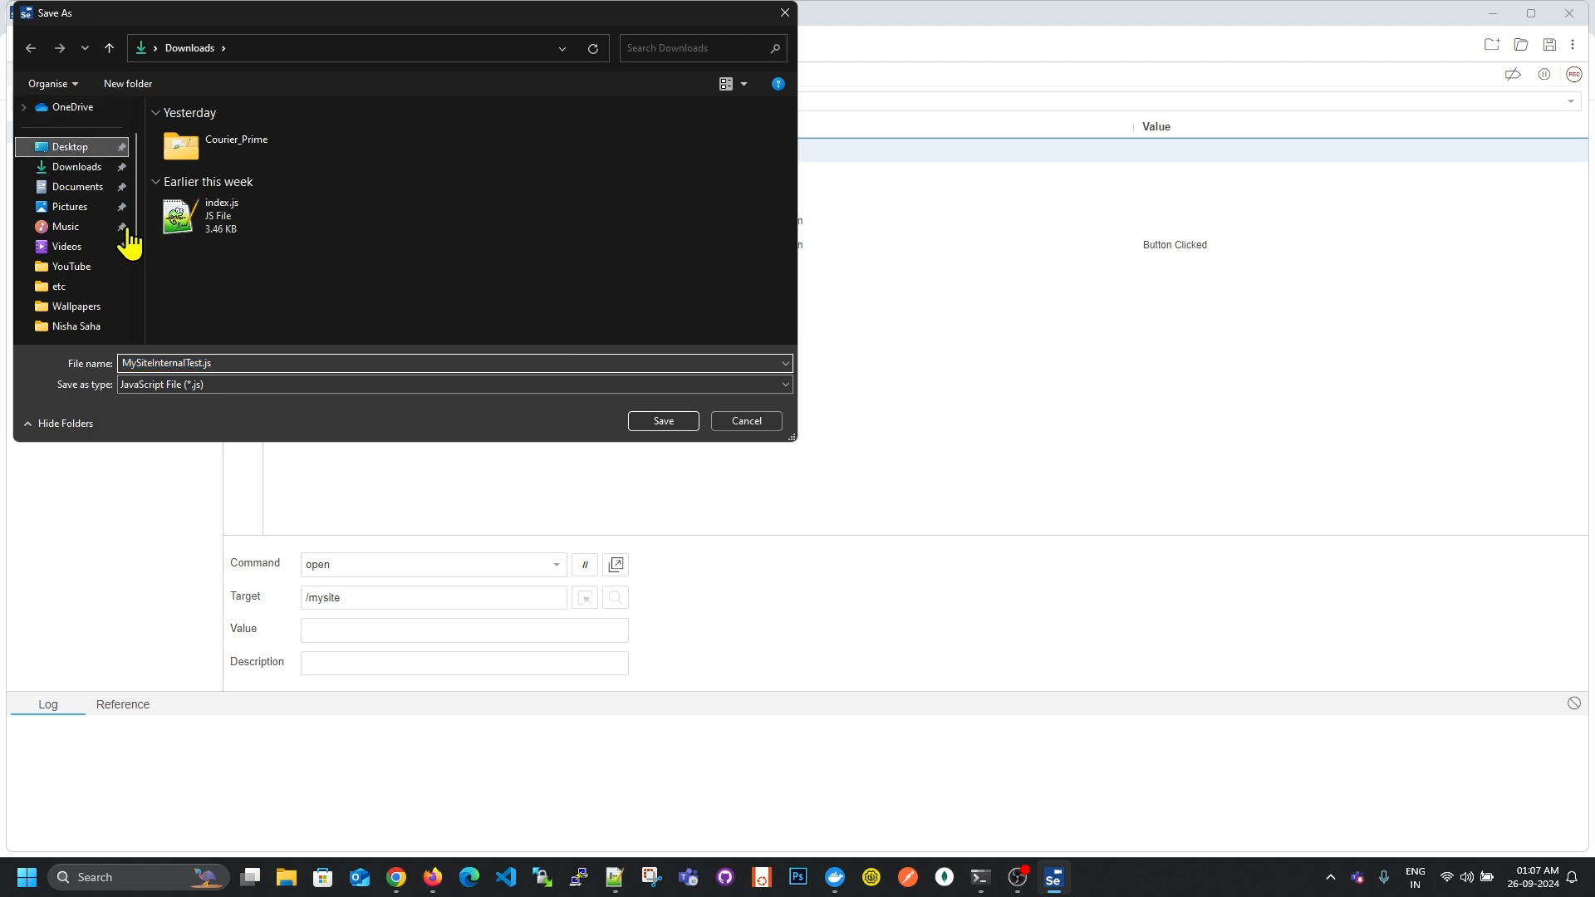
{"action": "left_click", "coordinate": [224, 365]}
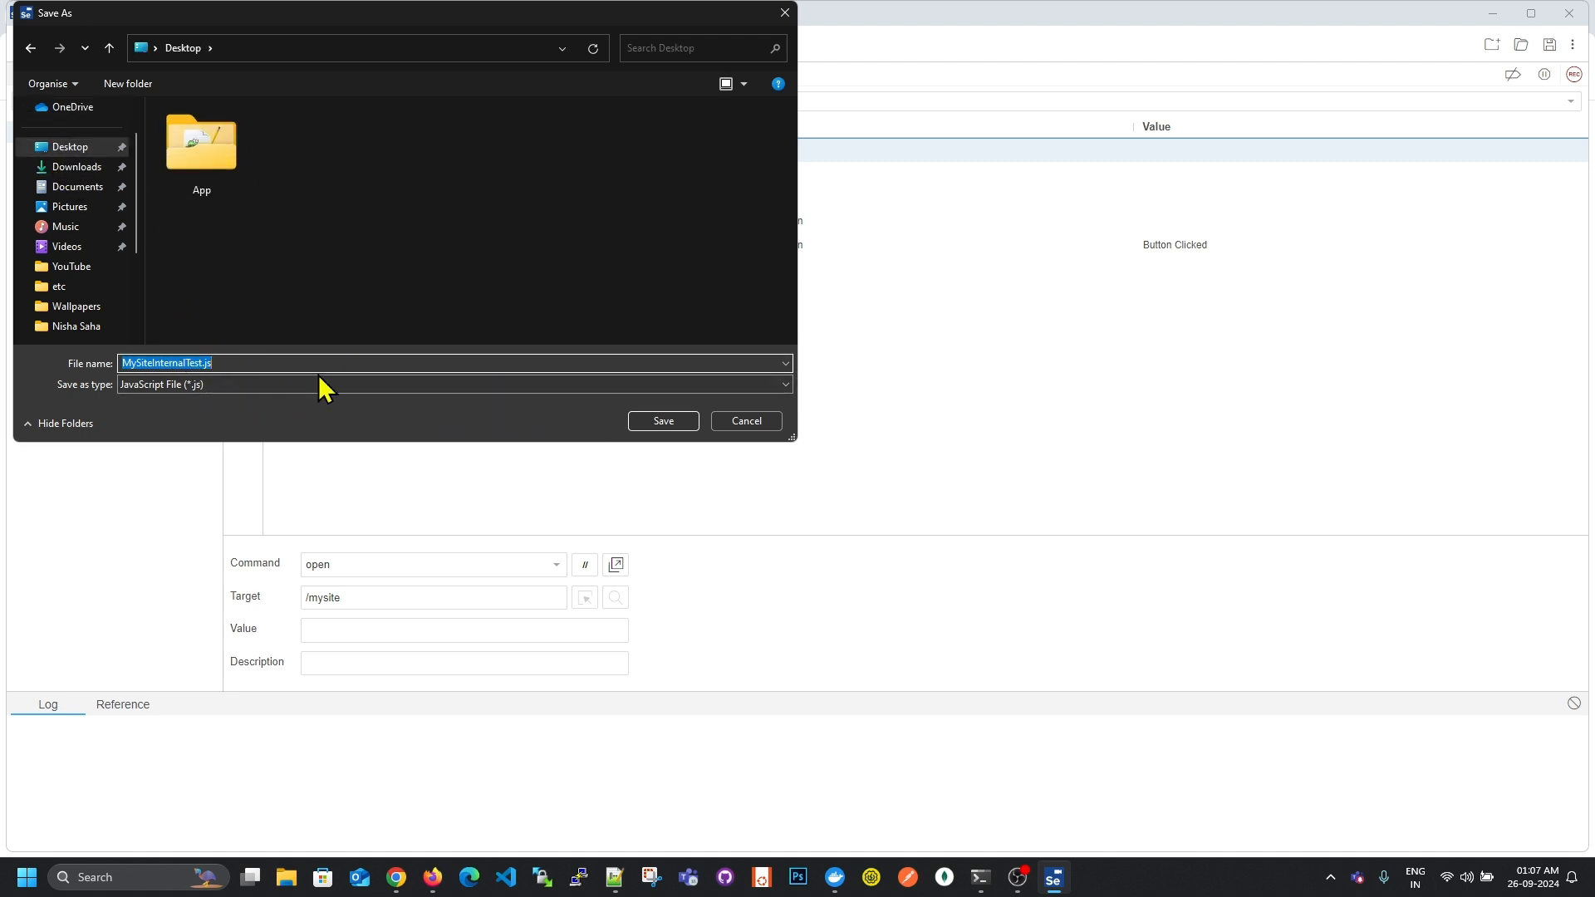
{"action": "left_click", "coordinate": [675, 423]}
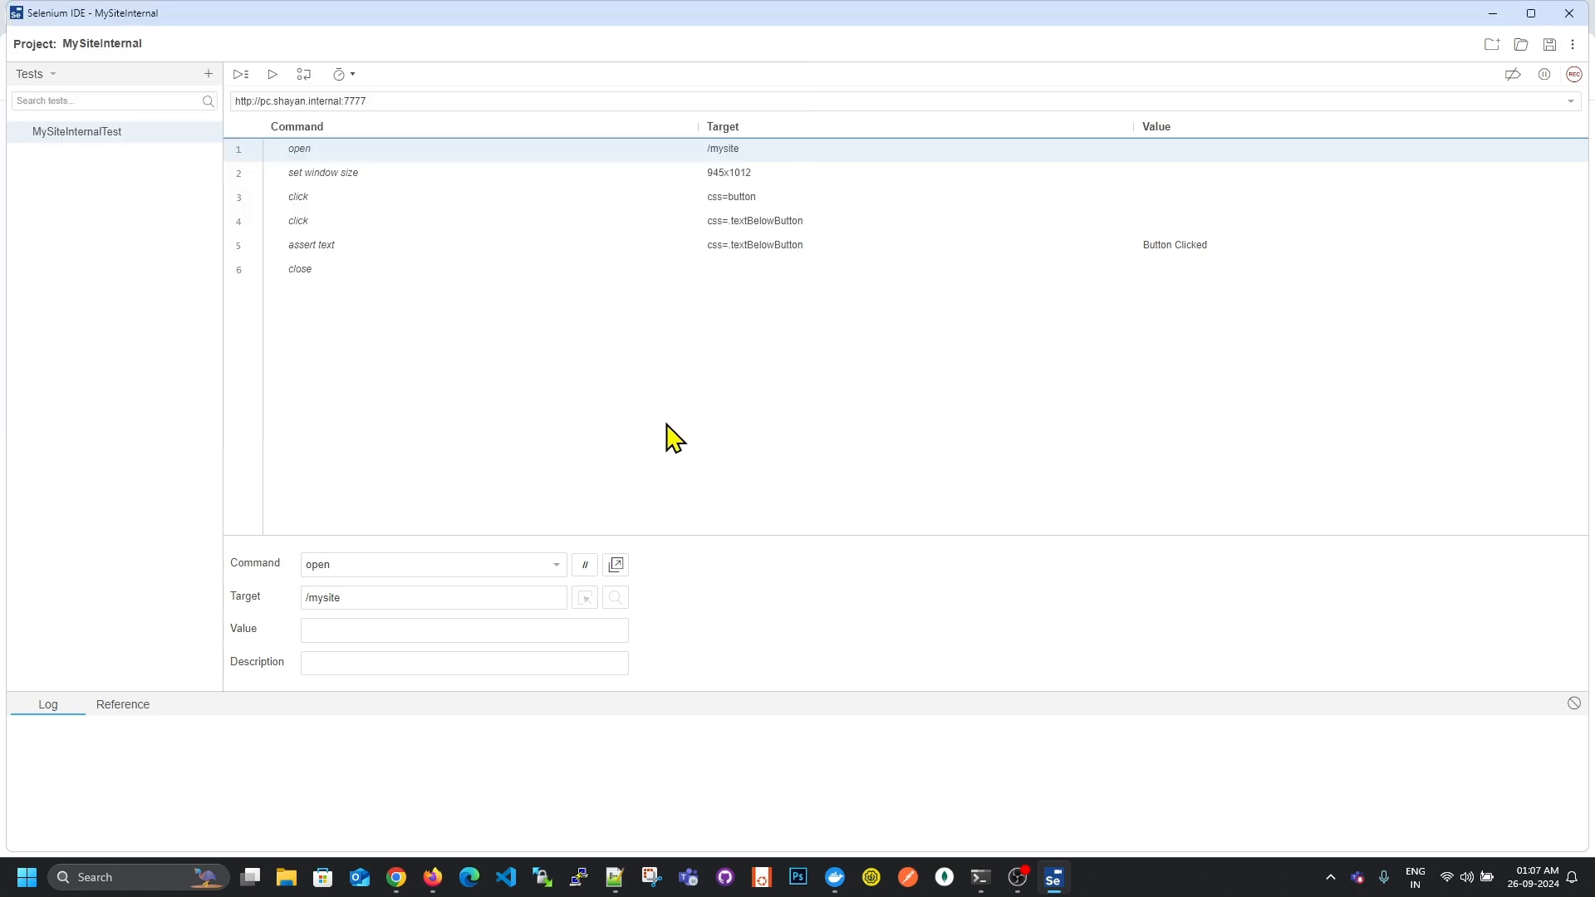
{"action": "left_click", "coordinate": [1565, 17]}
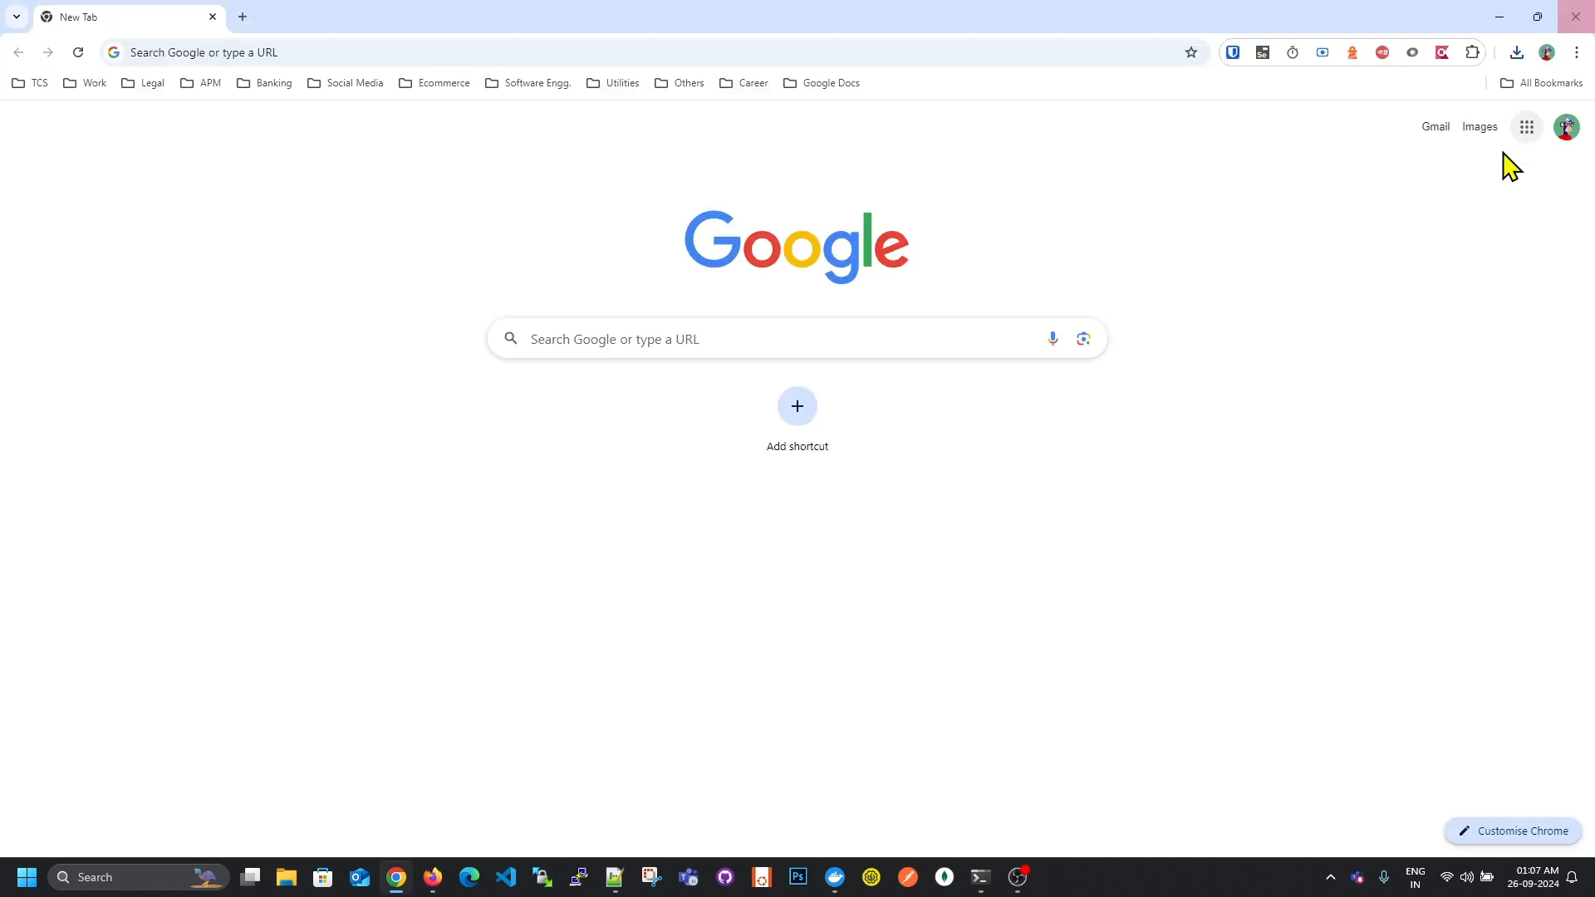
Close Chrome, open the exported MySiteInternalTest.js from the desktop in Notepad++, and review its test case steps.
{"action": "left_click", "coordinate": [1508, 23]}
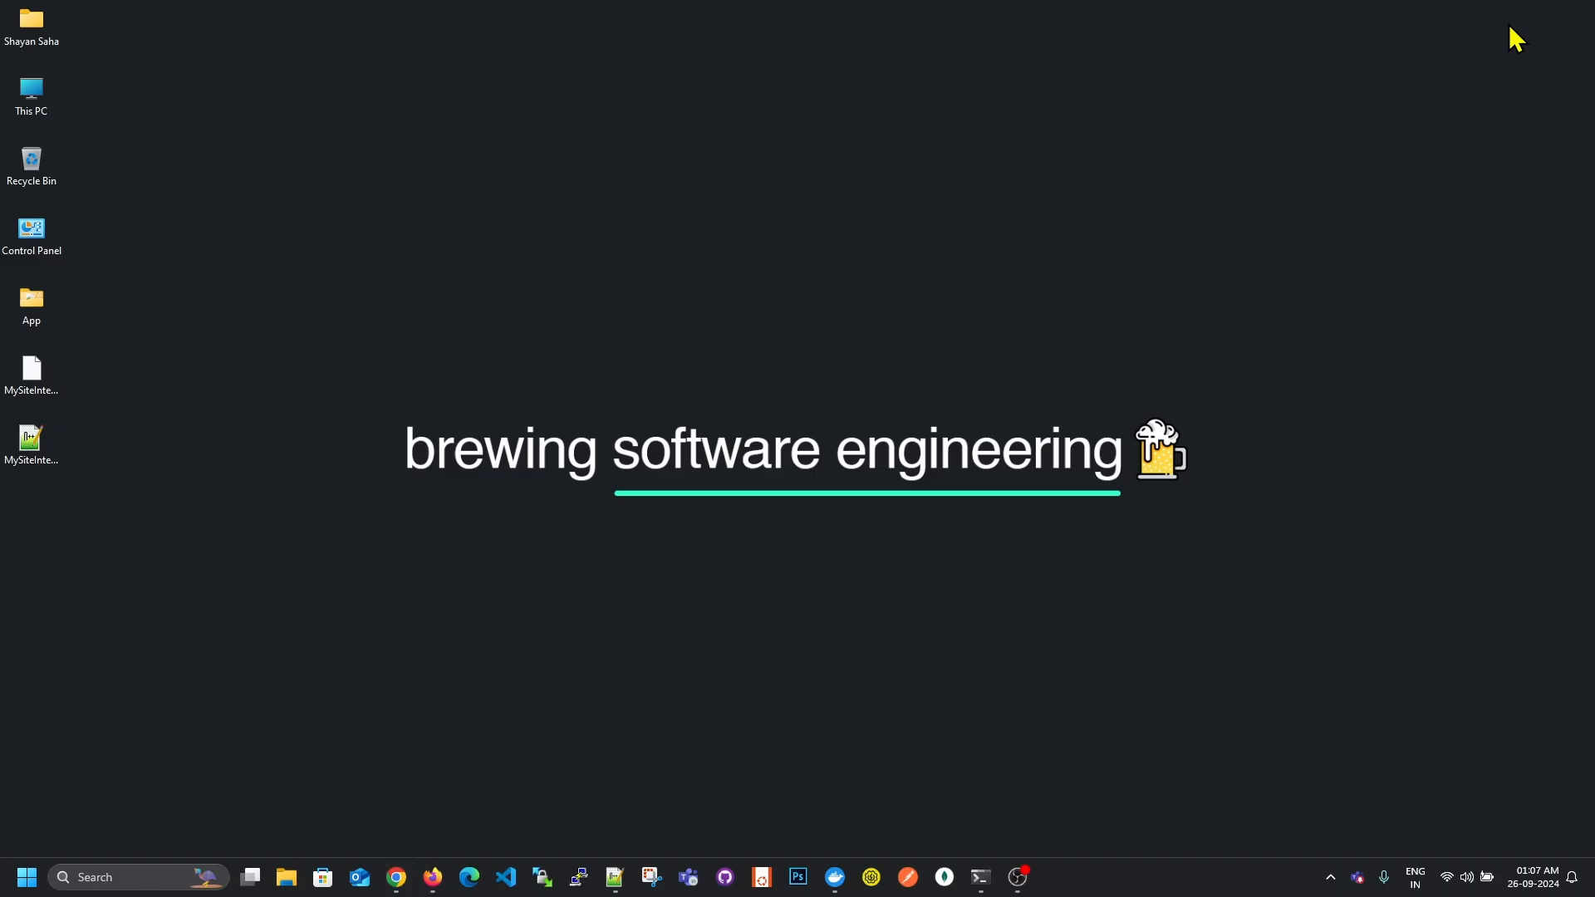
{"action": "left_click", "coordinate": [52, 453]}
{"action": "double_click", "coordinate": [57, 455]}
{"action": "left_click", "coordinate": [838, 457]}
{"action": "scroll", "coordinate": [776, 428], "scroll_direction": "down", "scroll_amount": 4, "text": "ctrl"}
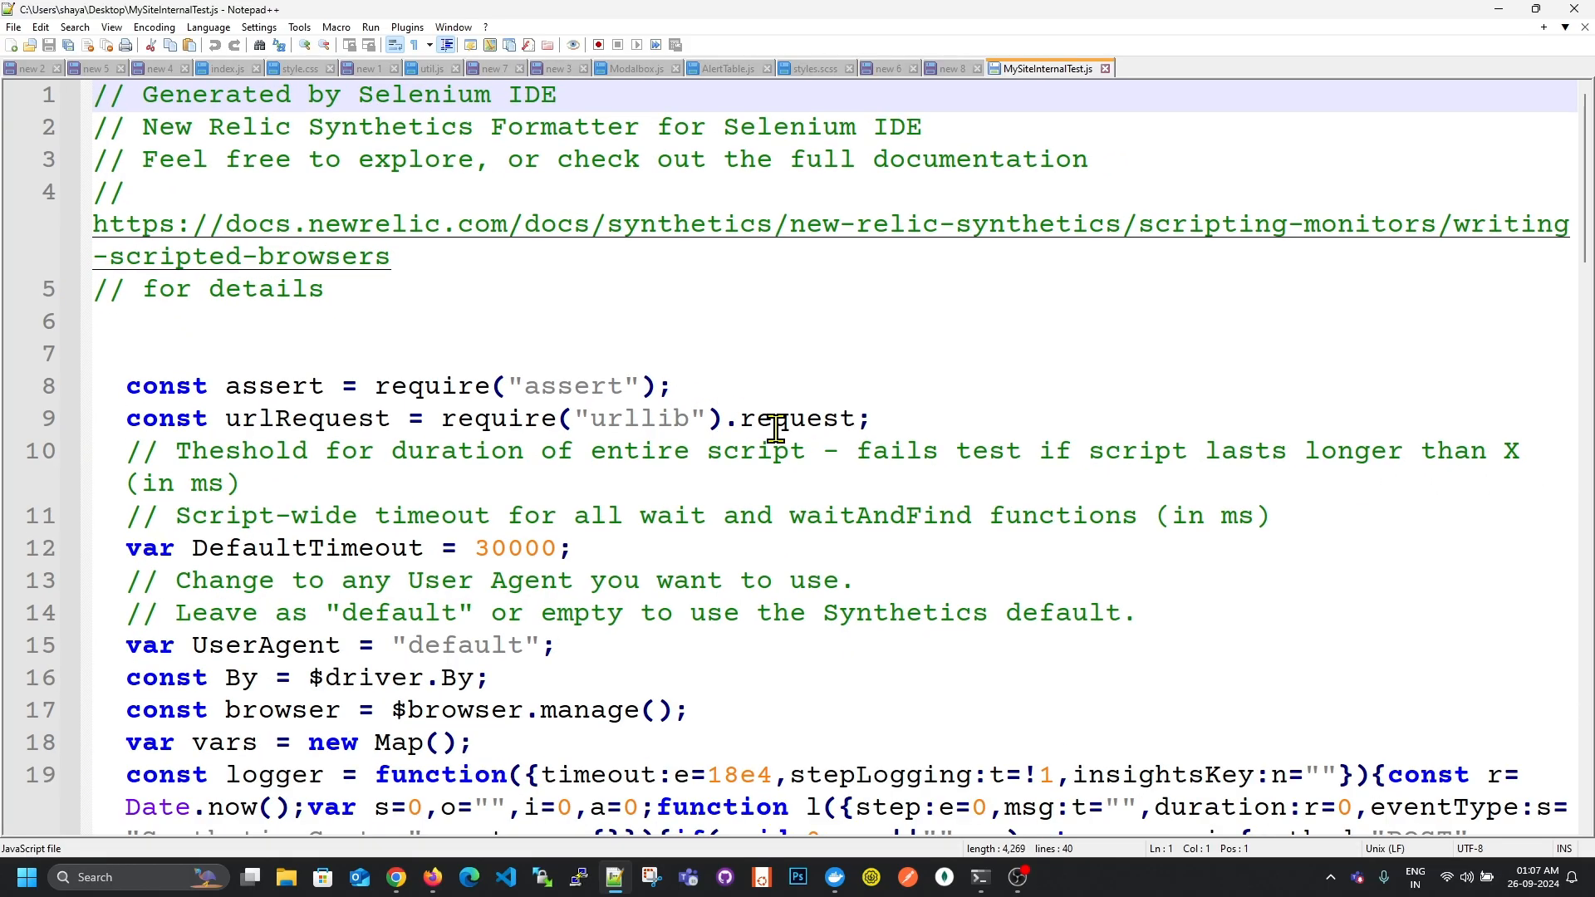
{"action": "scroll", "coordinate": [777, 427], "scroll_direction": "down", "scroll_amount": 10}
{"action": "scroll", "coordinate": [776, 428], "scroll_direction": "down", "scroll_amount": 10}
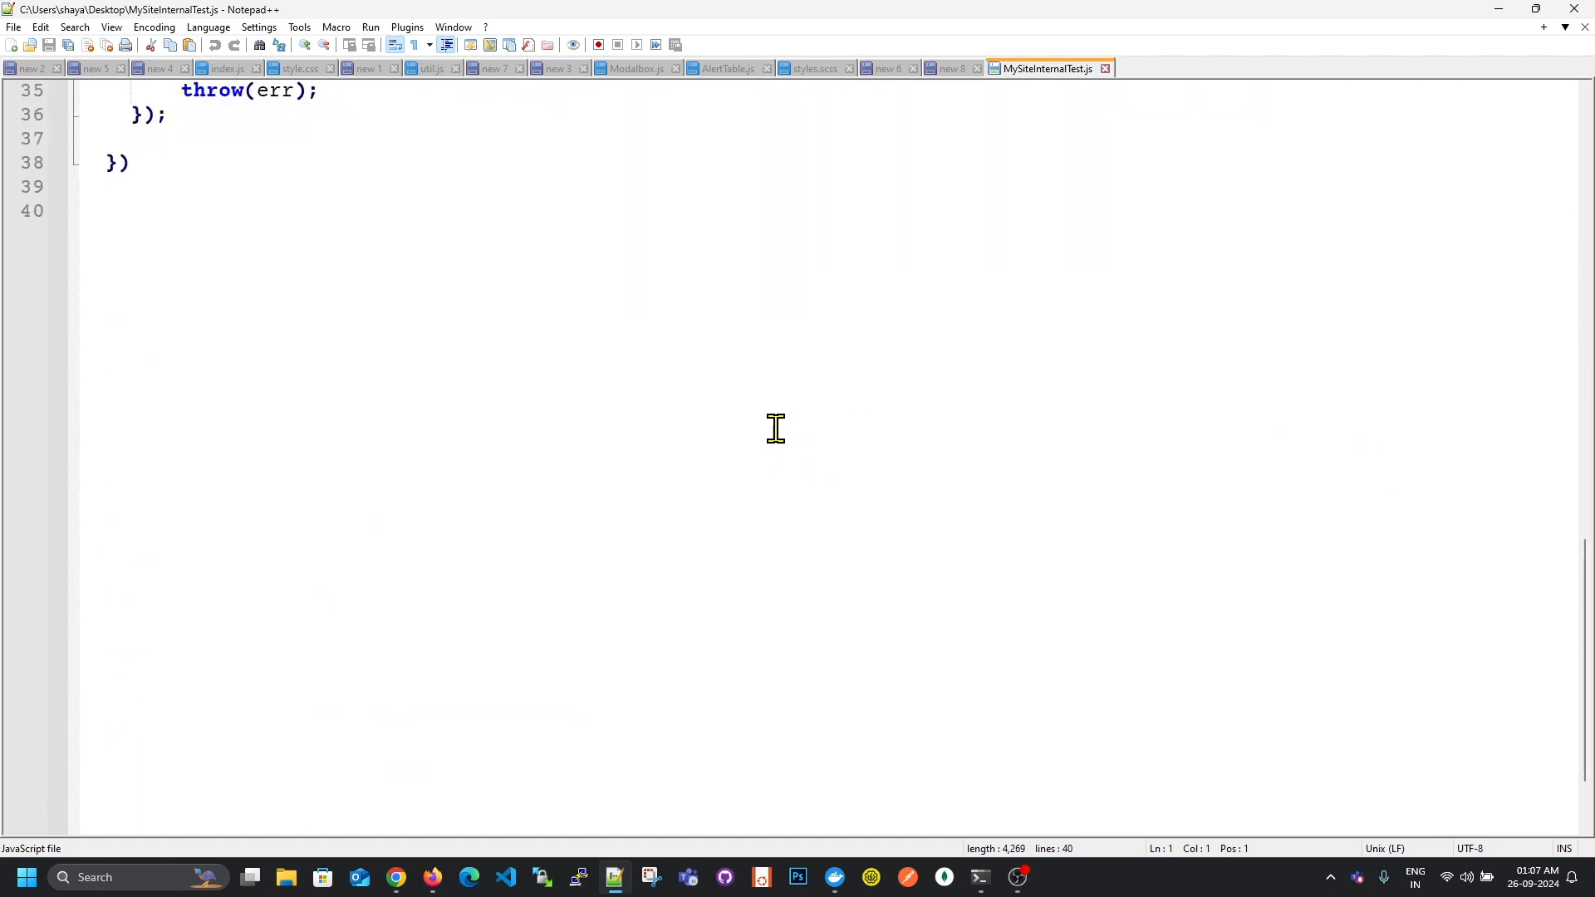
{"action": "scroll", "coordinate": [773, 427], "scroll_direction": "up", "scroll_amount": 11}
{"action": "left_click", "coordinate": [814, 453]}
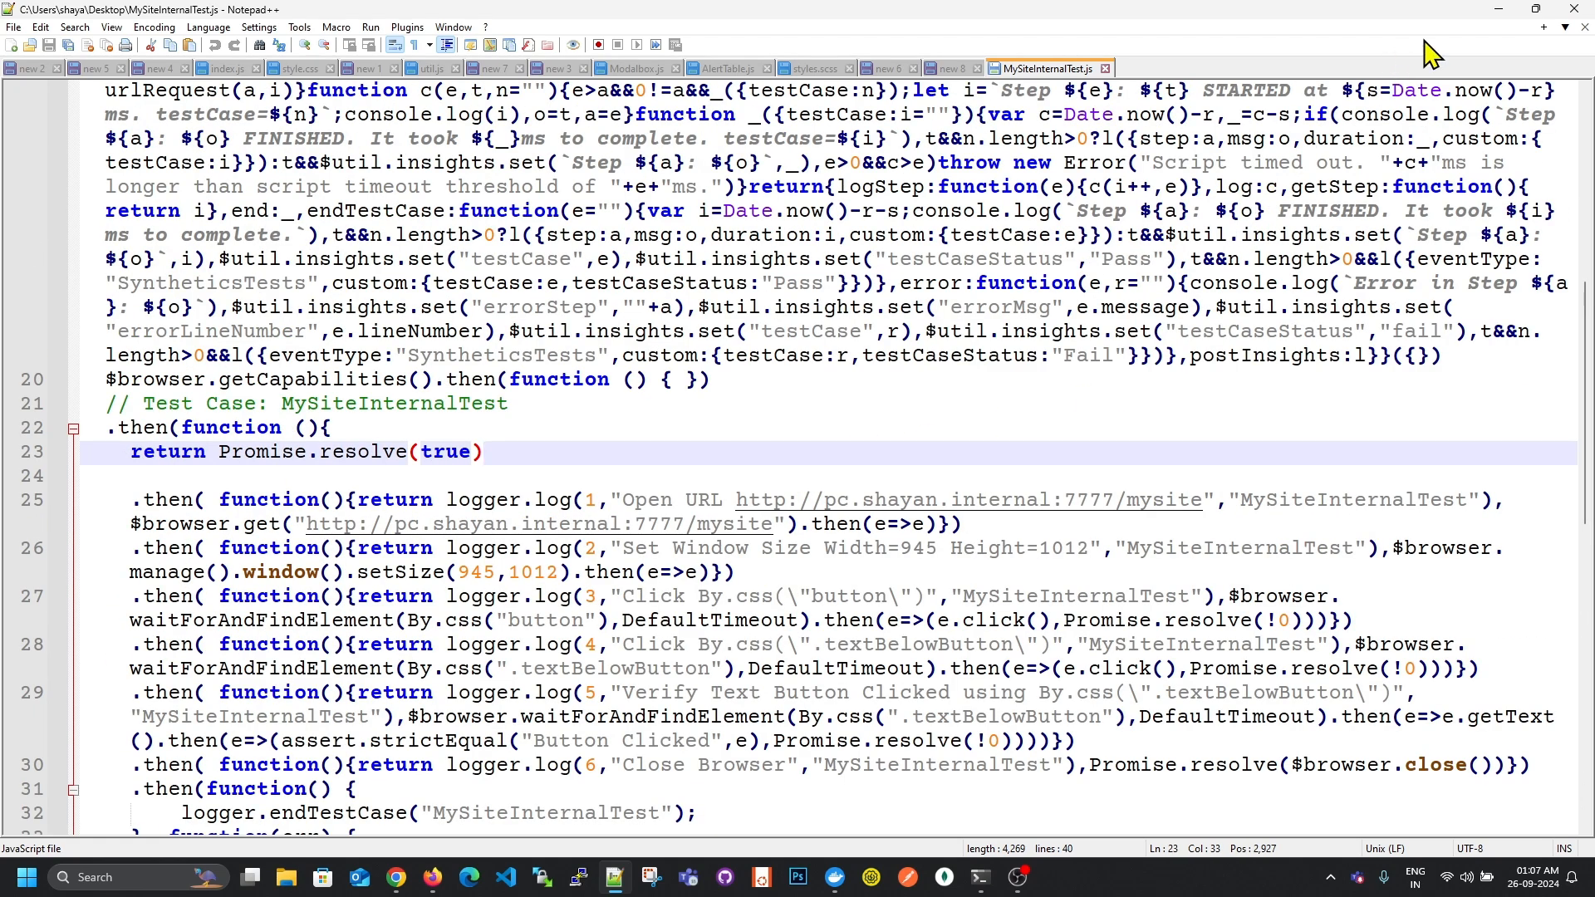
{"action": "left_click", "coordinate": [1499, 10]}
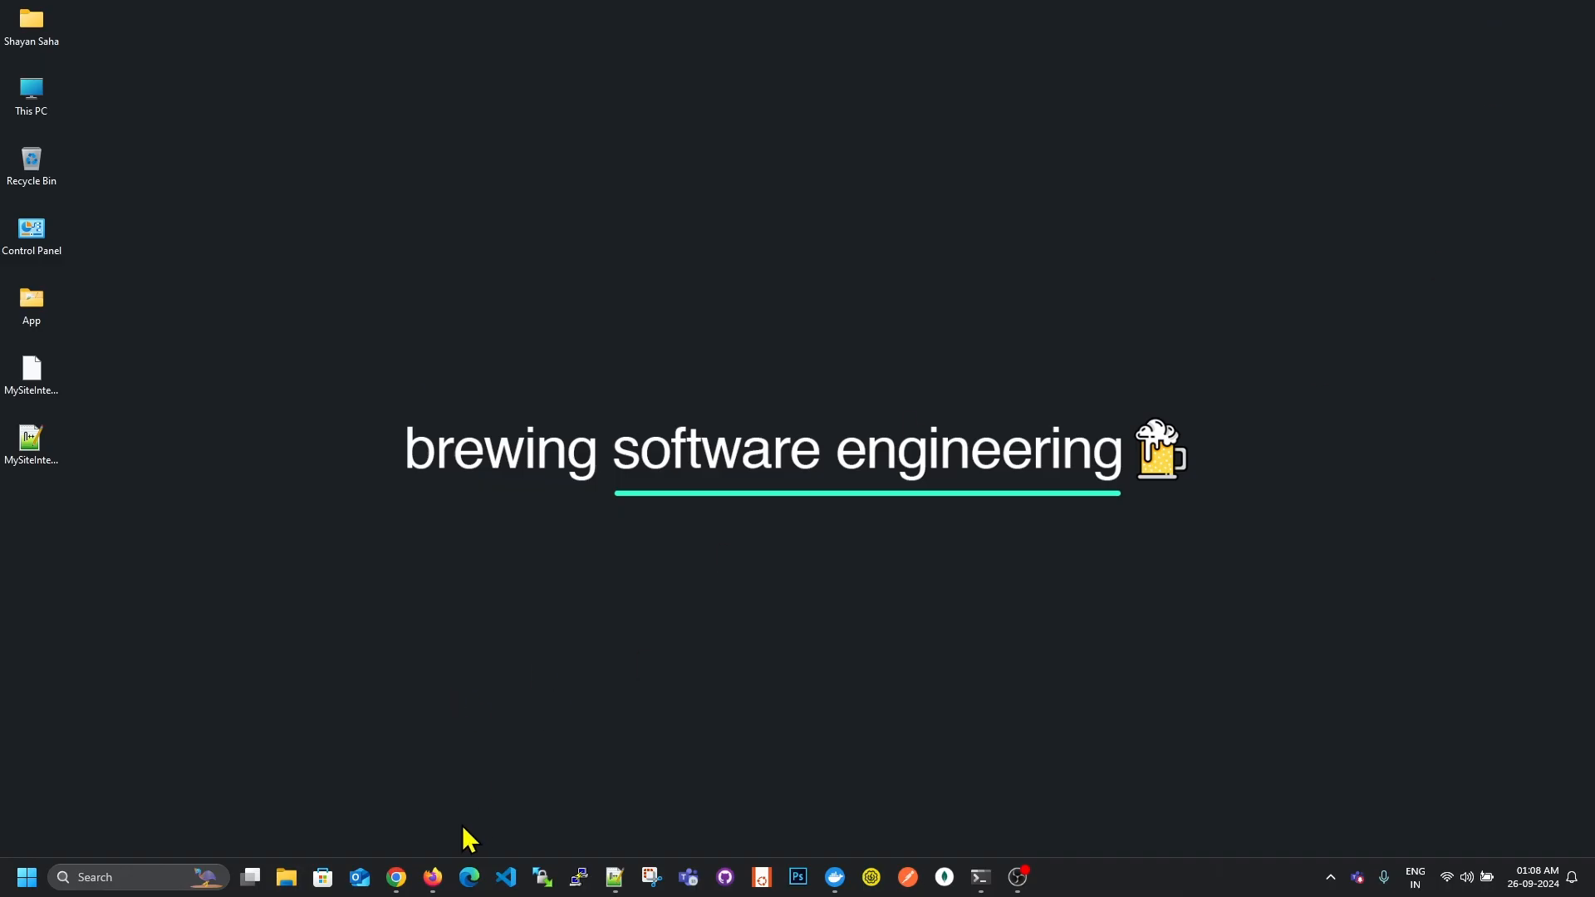
Switch to New Relic in Firefox and open the private locations page of Synthetic Monitoring.
{"action": "left_click", "coordinate": [433, 878]}
{"action": "left_click", "coordinate": [485, 14]}
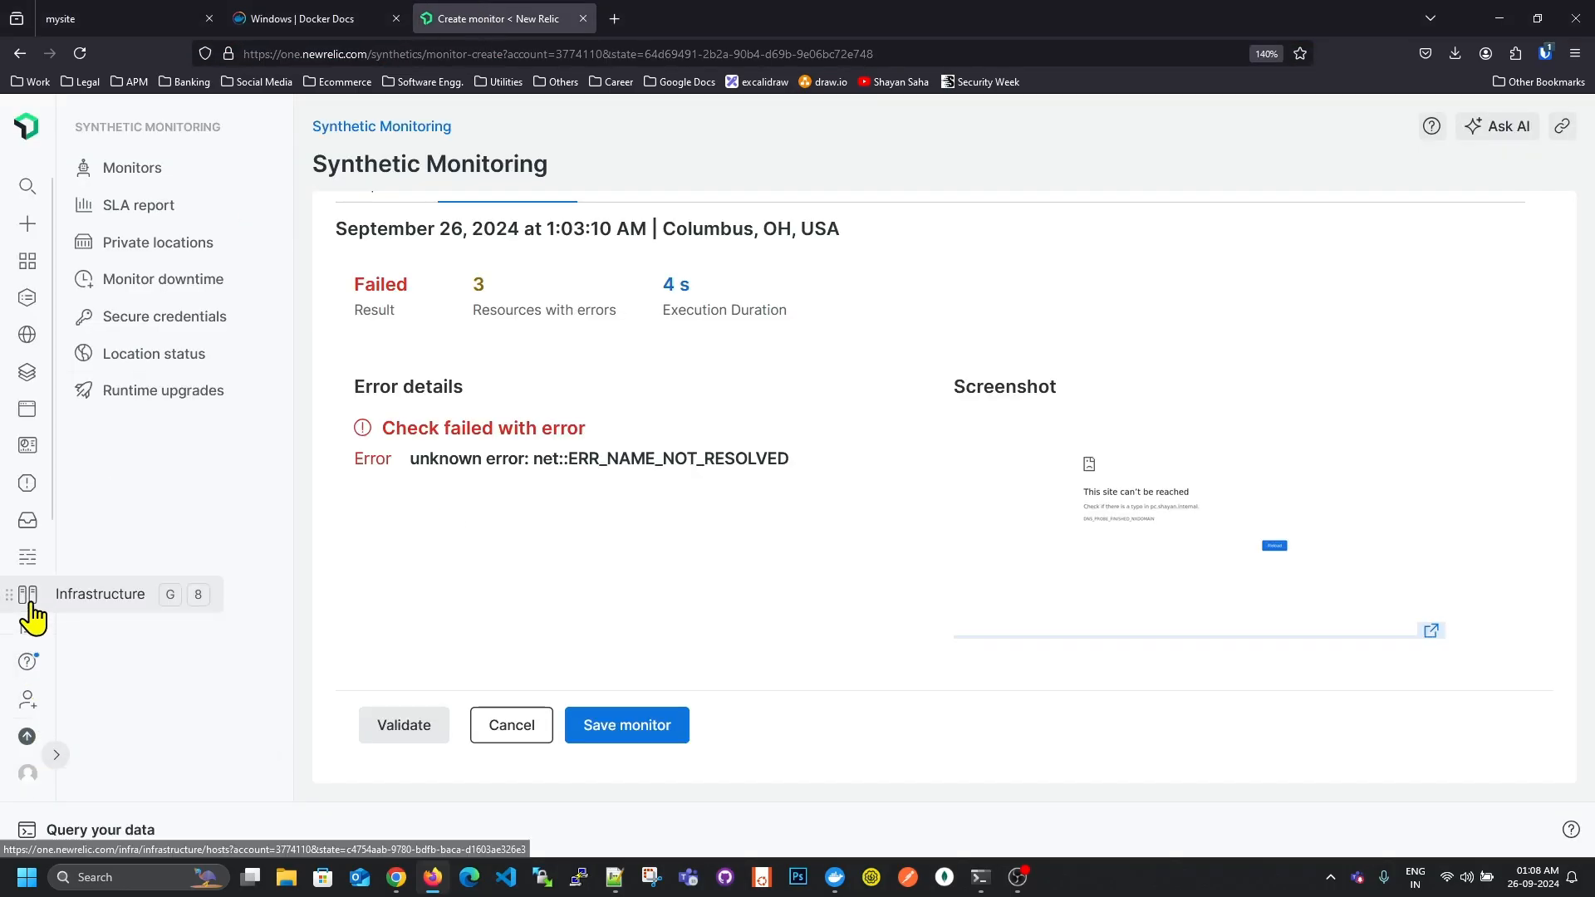
{"action": "scroll", "coordinate": [28, 606], "scroll_direction": "down", "scroll_amount": 2}
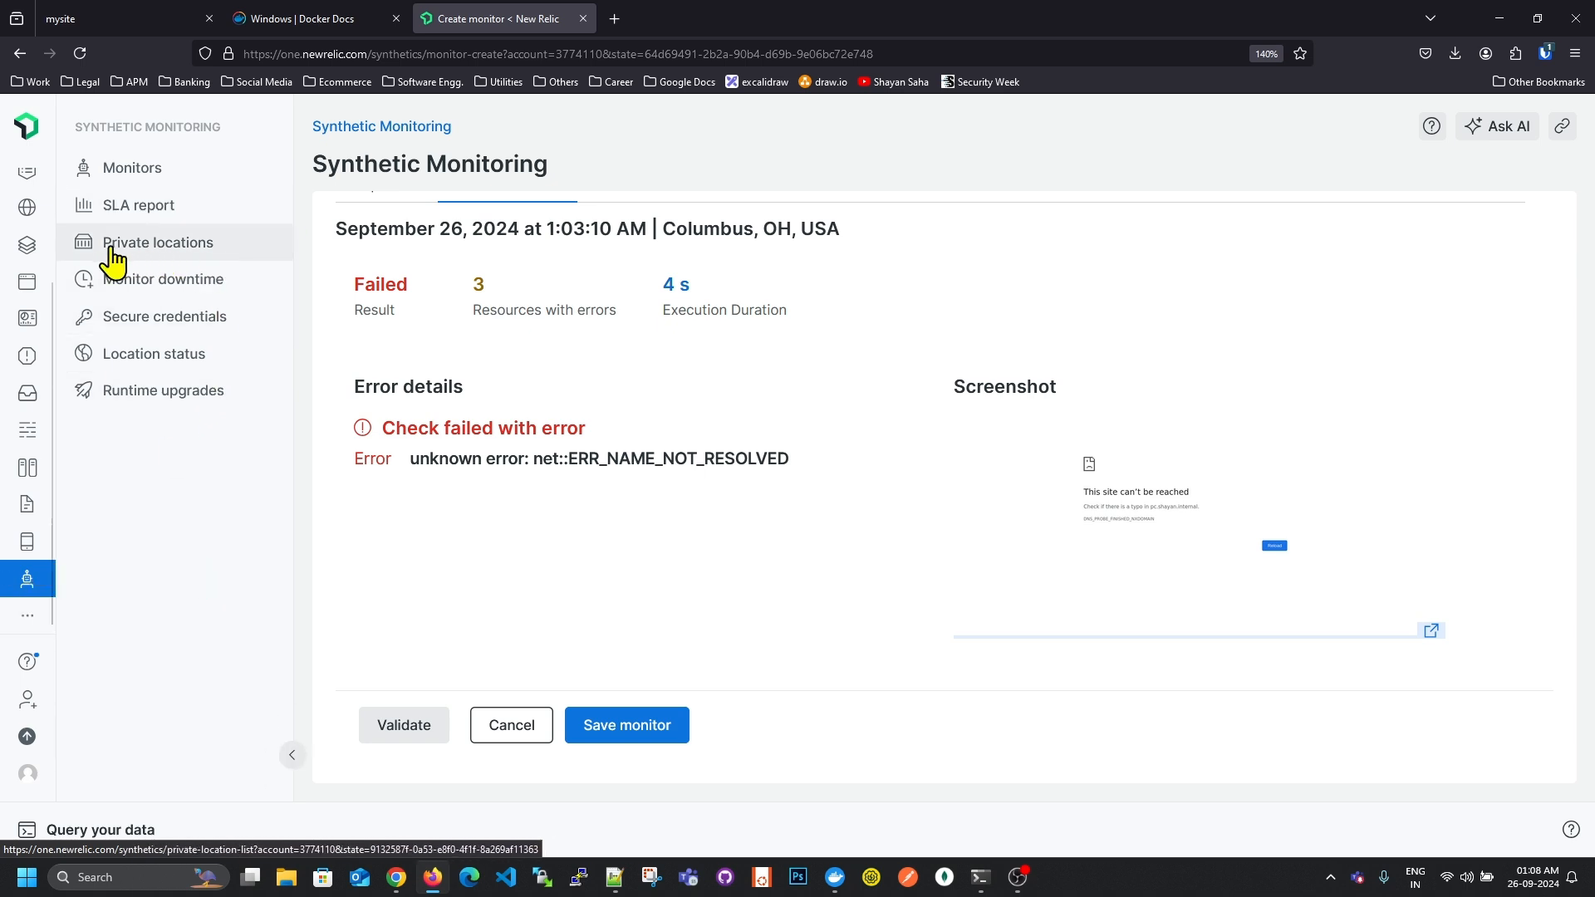
{"action": "left_click", "coordinate": [199, 263]}
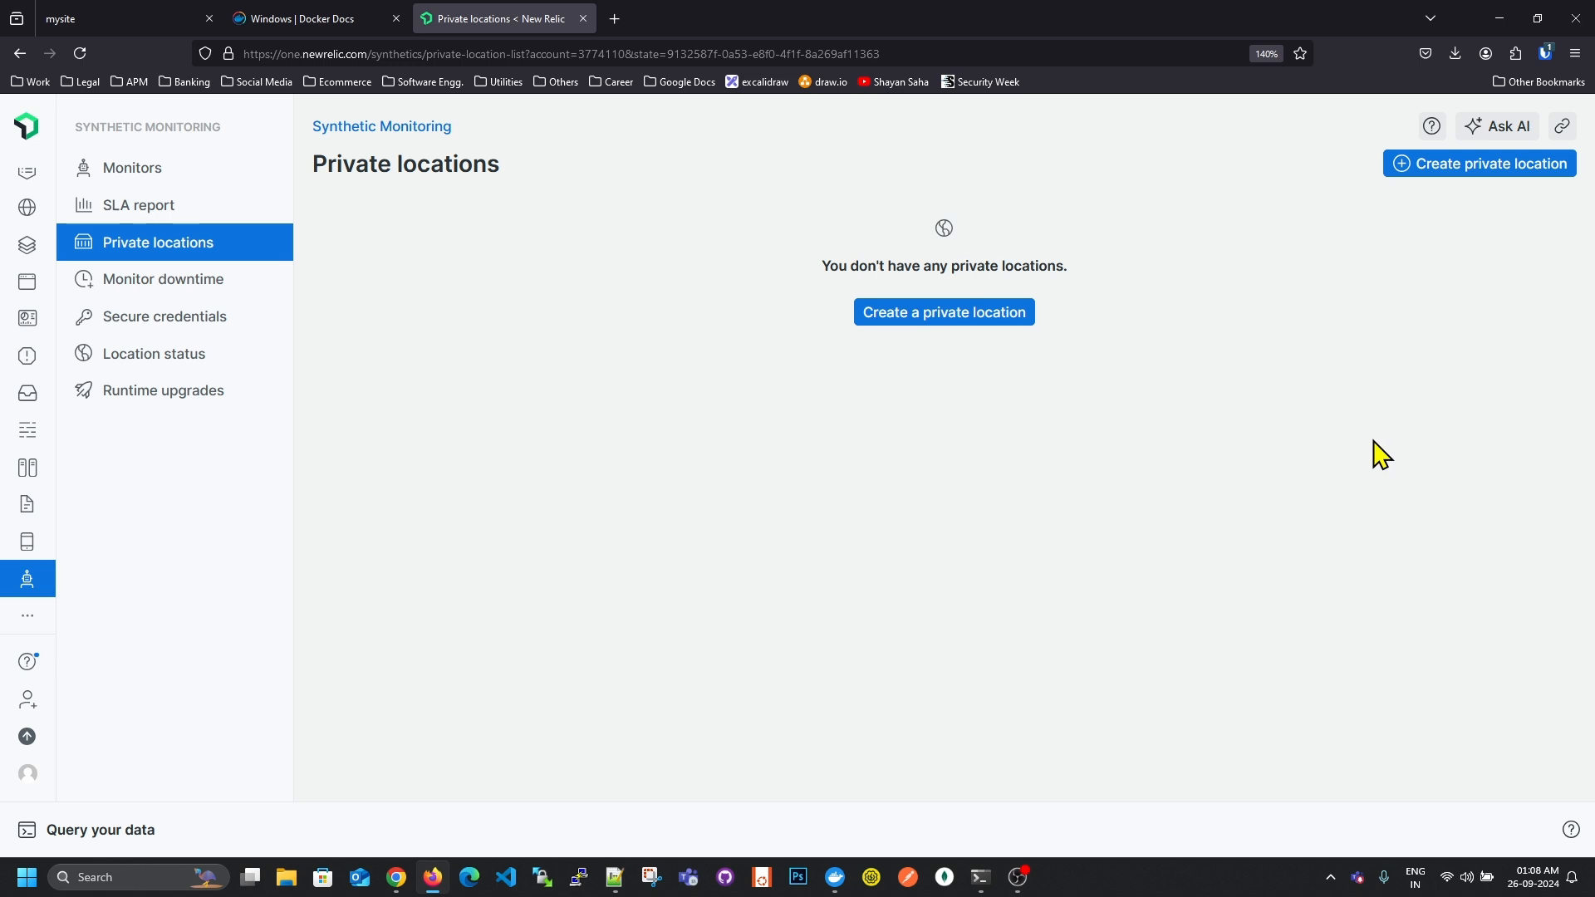
Create a private location named MyPC with verified script execution left disabled, and generate its key.
{"action": "left_click", "coordinate": [954, 322]}
{"action": "scroll", "coordinate": [1378, 542], "scroll_direction": "down", "scroll_amount": 3}
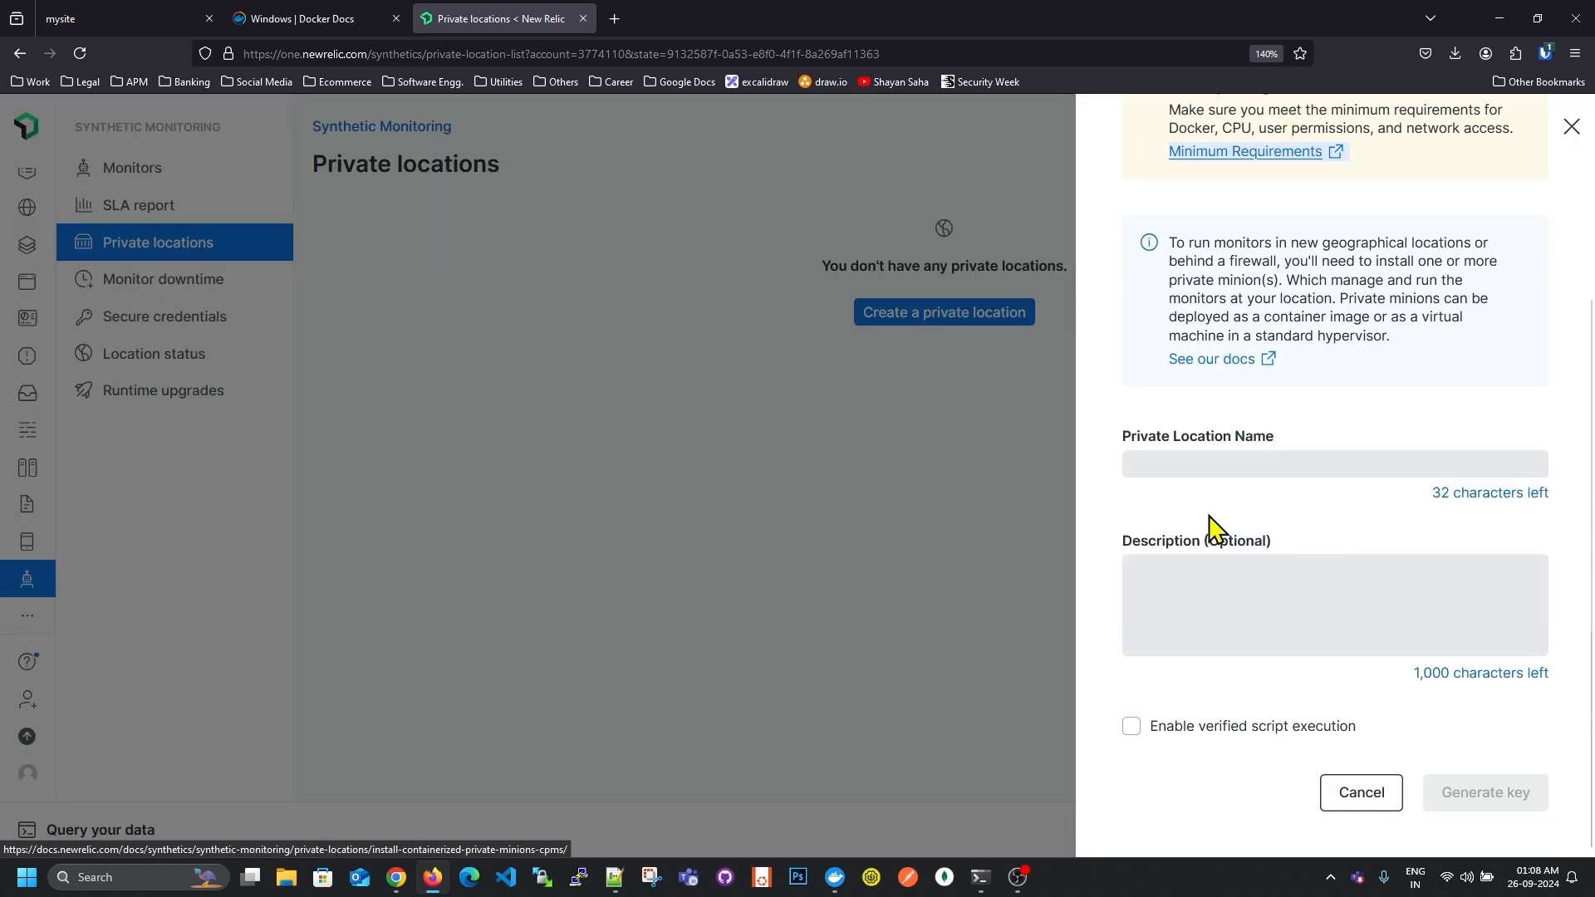
{"action": "left_click", "coordinate": [1199, 466]}
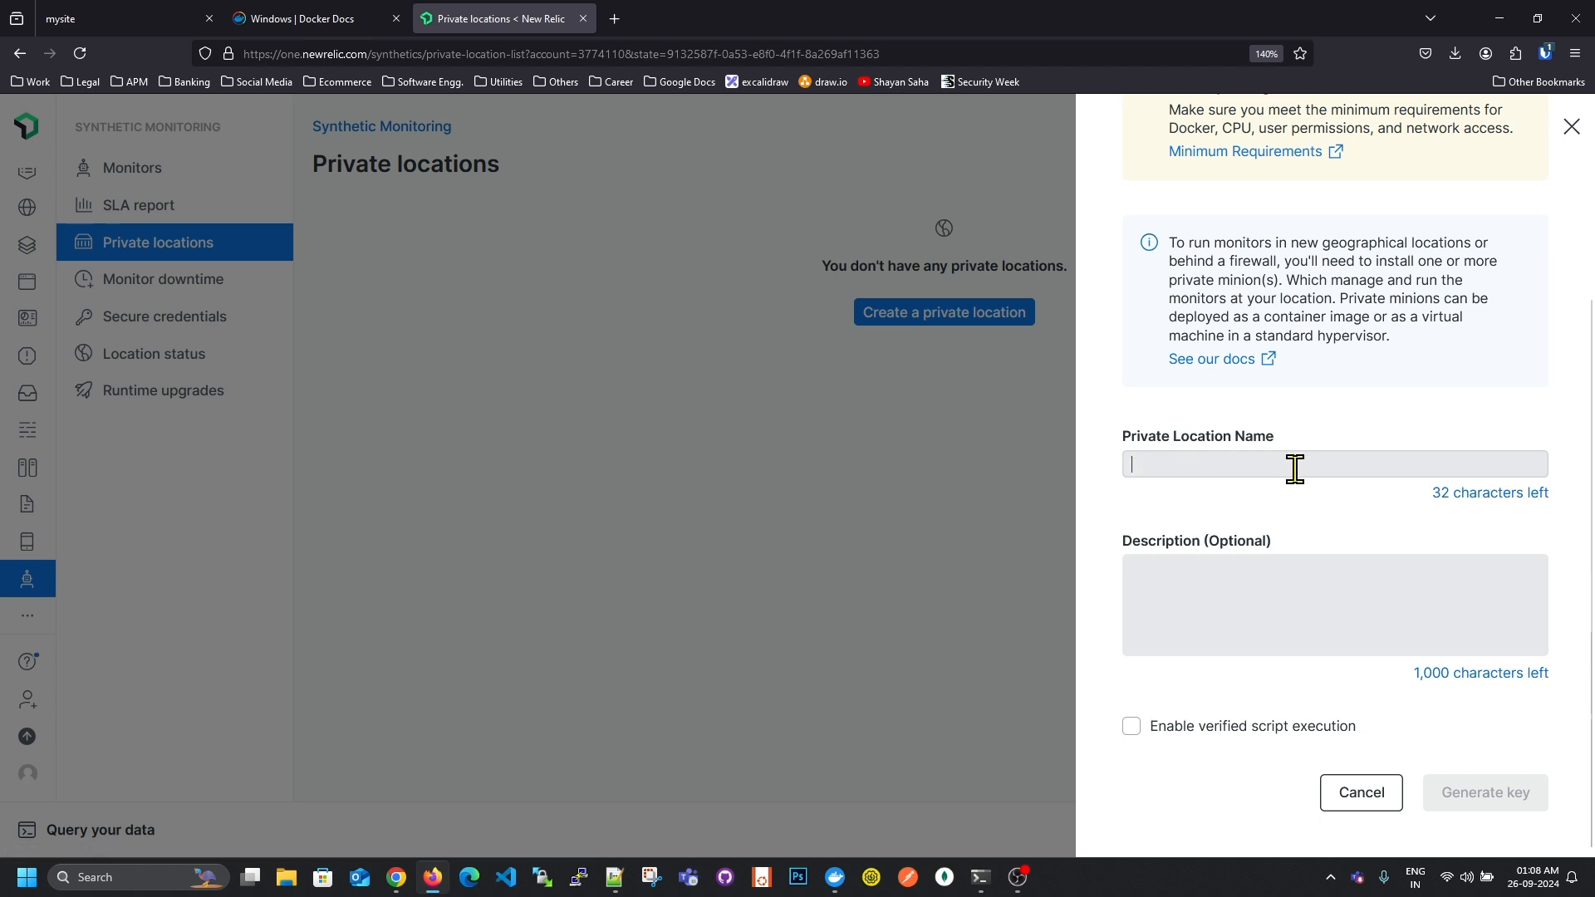
{"action": "type", "text": "My"}
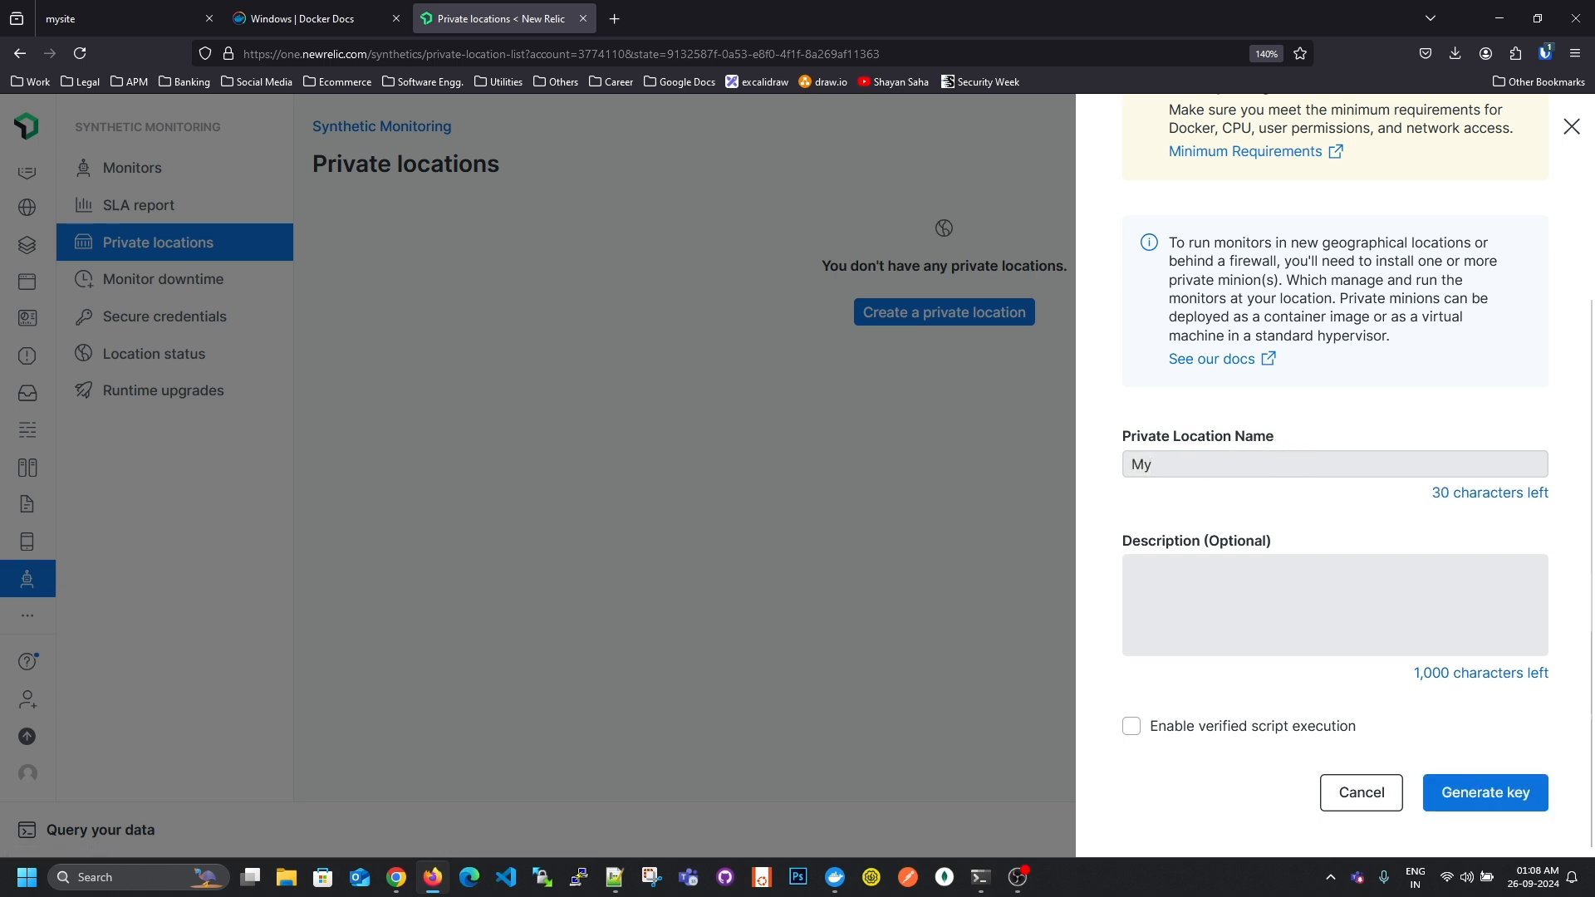
{"action": "type", "text": "PC"}
{"action": "left_click", "coordinate": [1132, 728]}
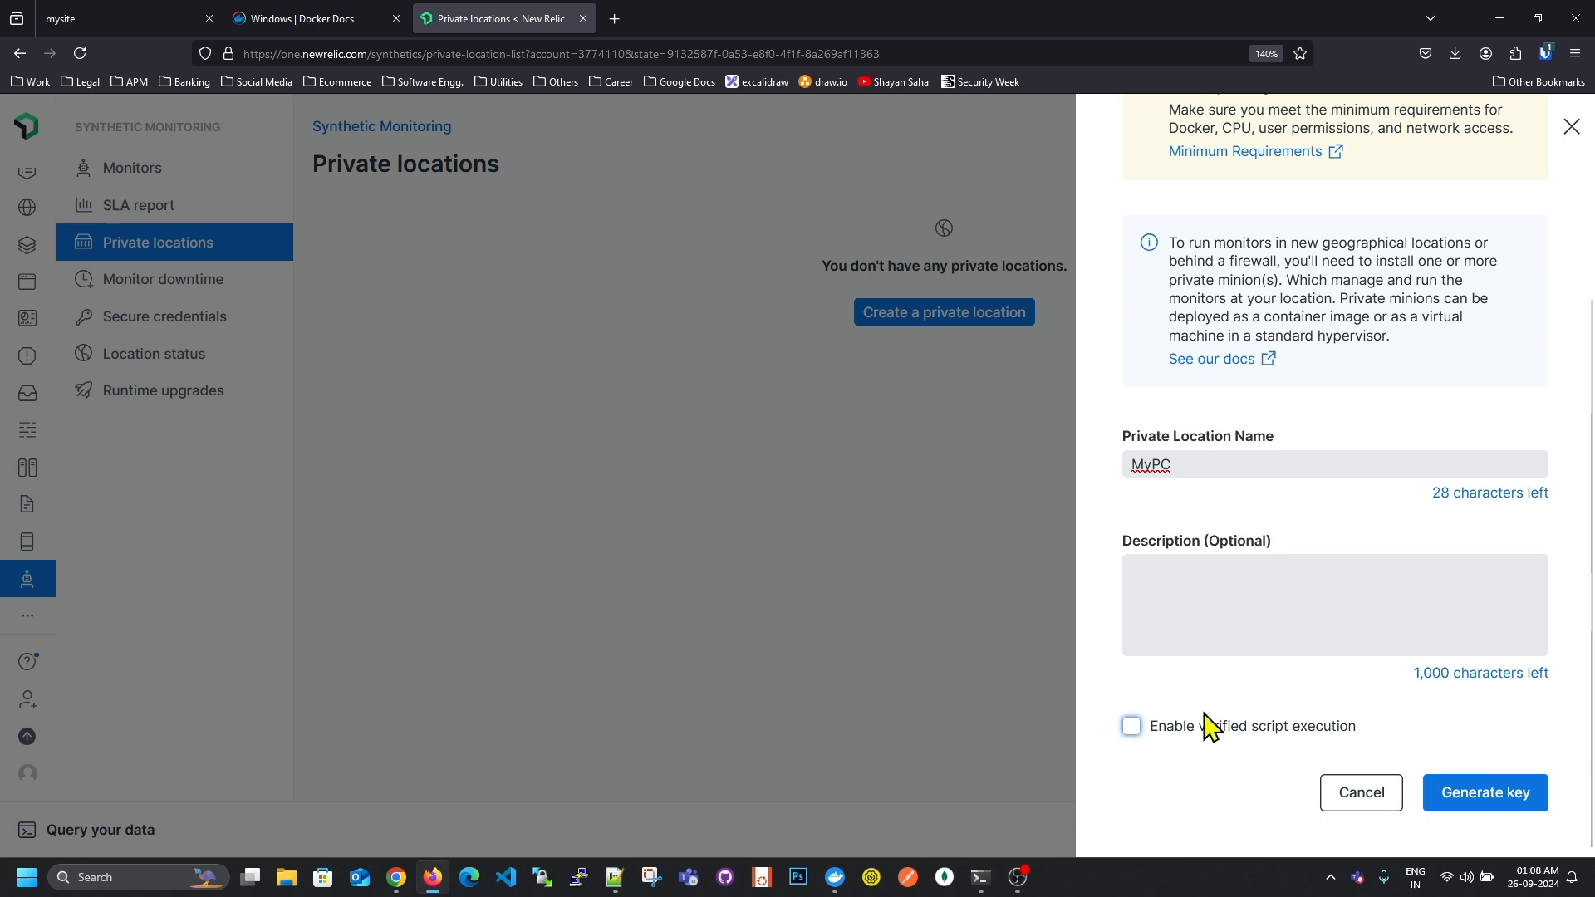
{"action": "left_click", "coordinate": [1541, 801]}
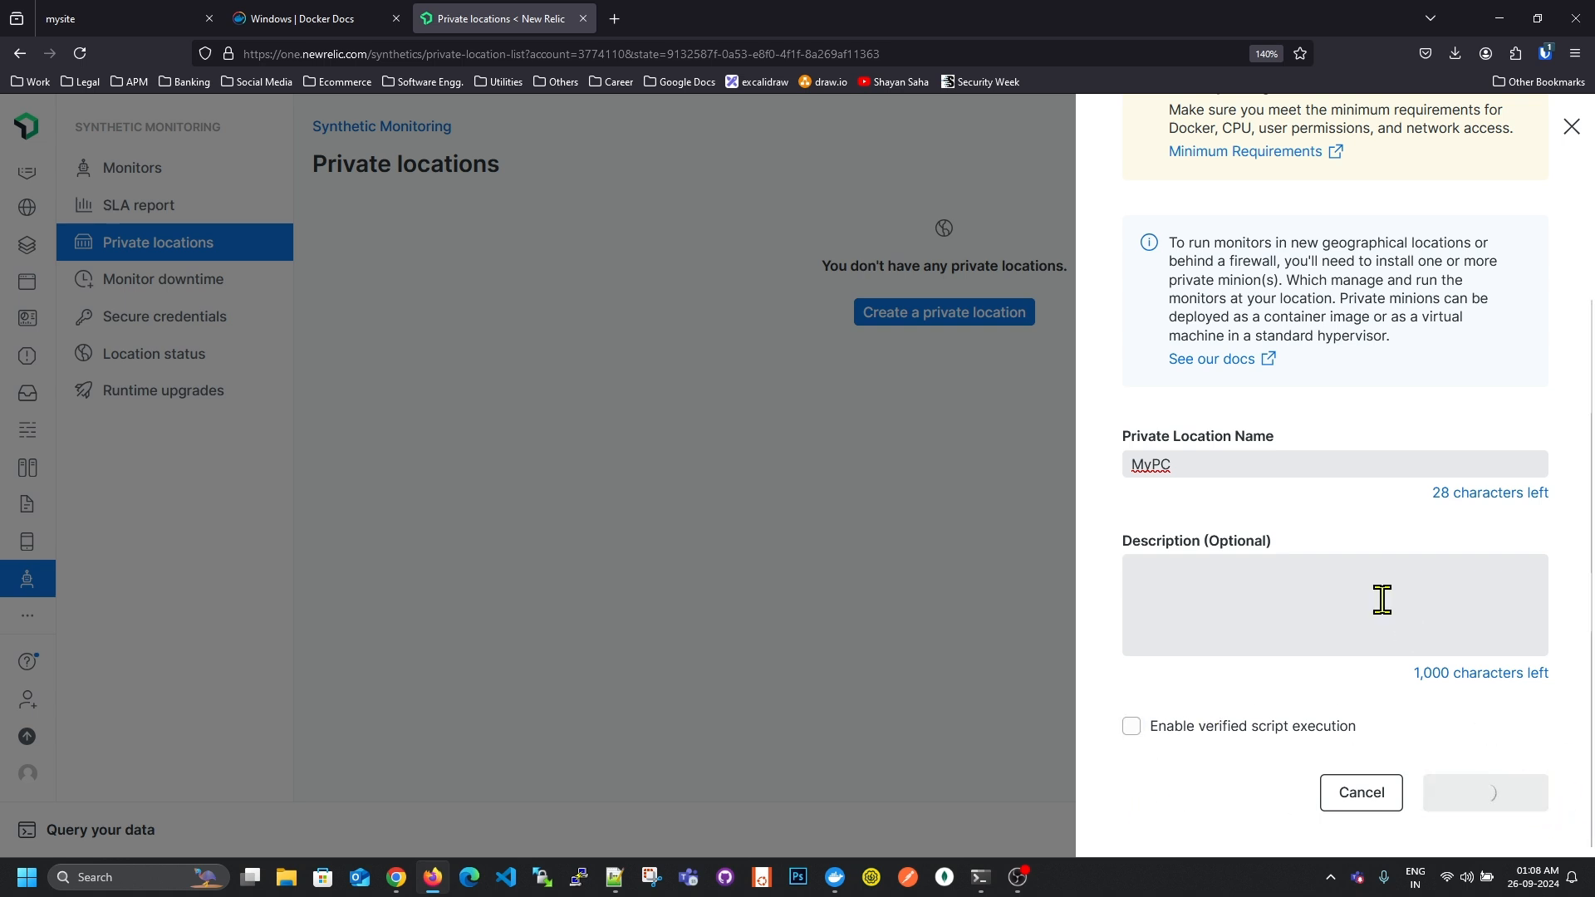
Review the job manager installation instructions for MyPC and copy the Docker command that starts it.
{"action": "scroll", "coordinate": [1353, 552], "scroll_direction": "down", "scroll_amount": 4}
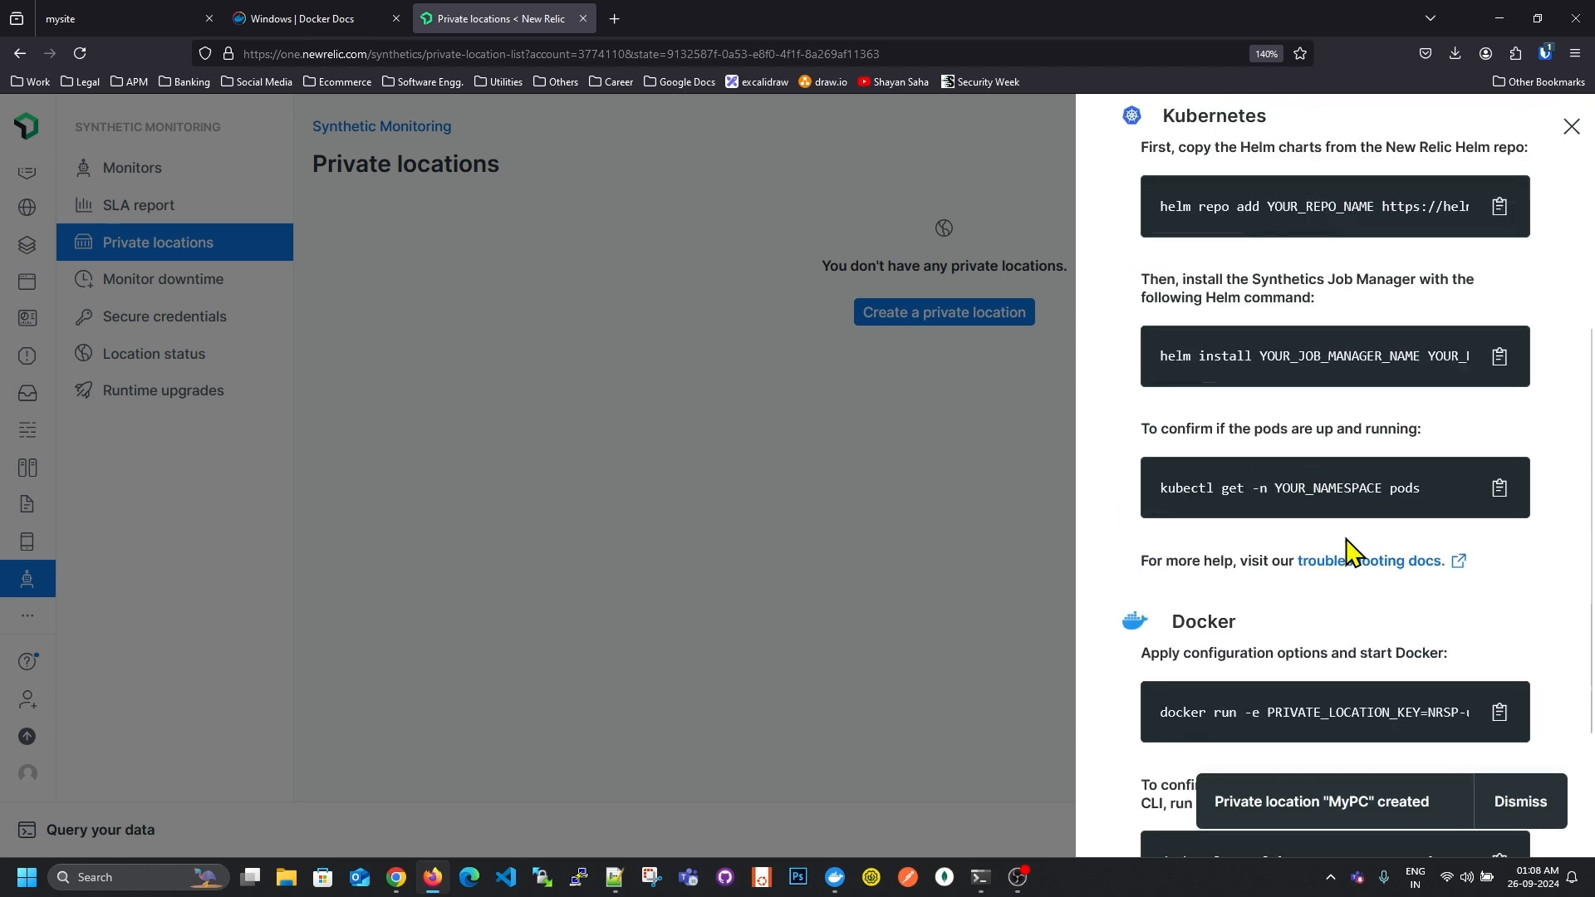
{"action": "scroll", "coordinate": [1353, 612], "scroll_direction": "up", "scroll_amount": 2}
{"action": "scroll", "coordinate": [1329, 426], "scroll_direction": "down", "scroll_amount": 5}
{"action": "scroll", "coordinate": [1329, 425], "scroll_direction": "up", "scroll_amount": 3}
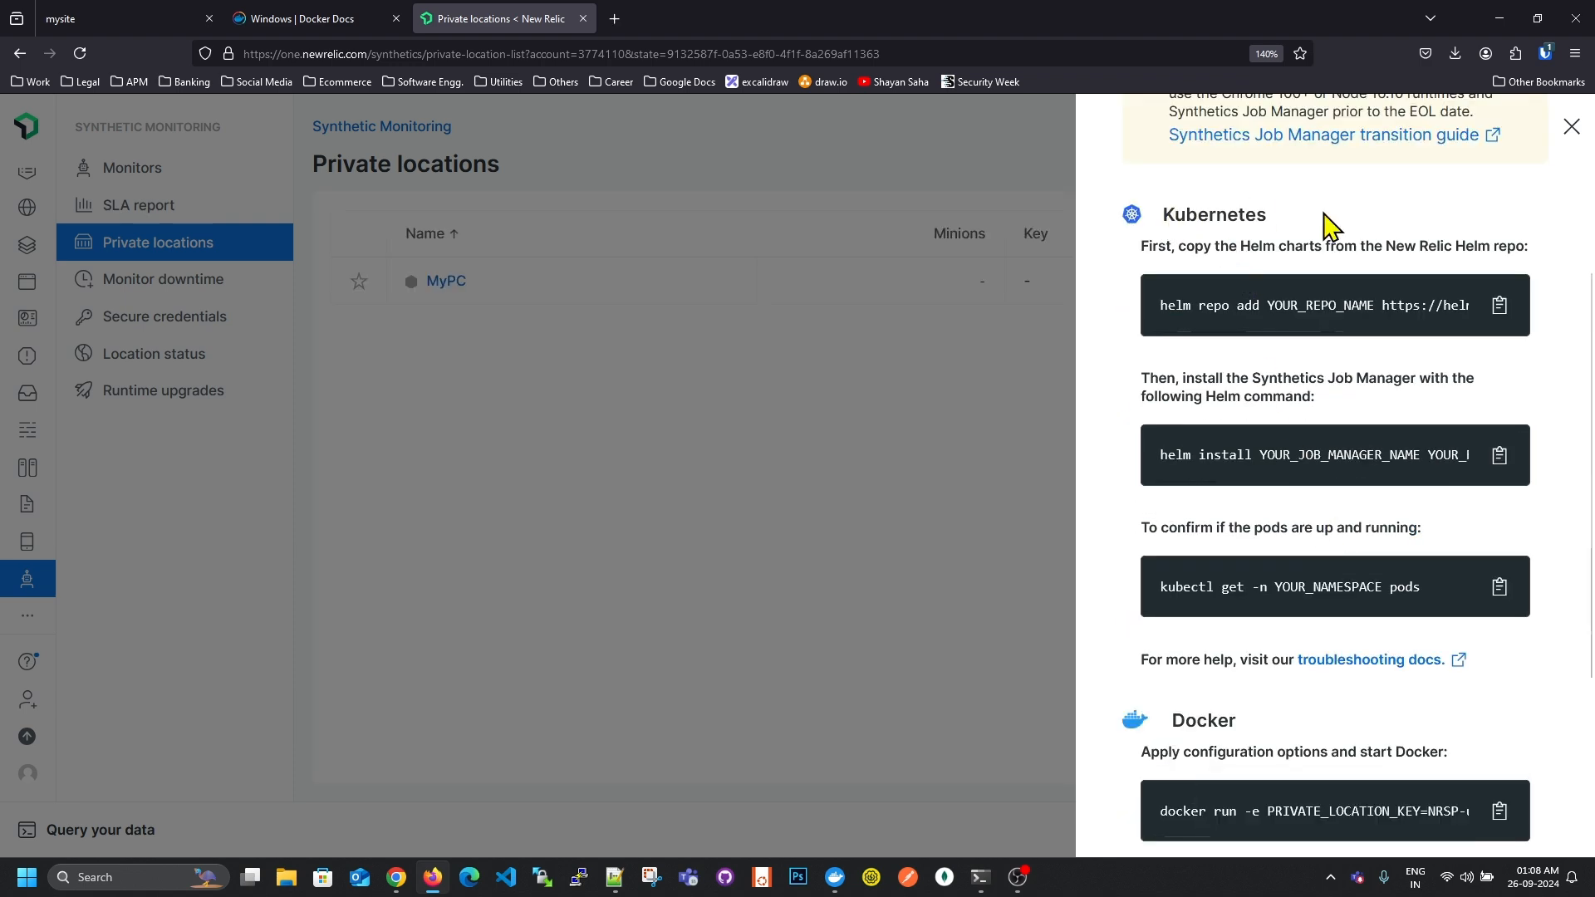
{"action": "scroll", "coordinate": [1308, 515], "scroll_direction": "down", "scroll_amount": 3}
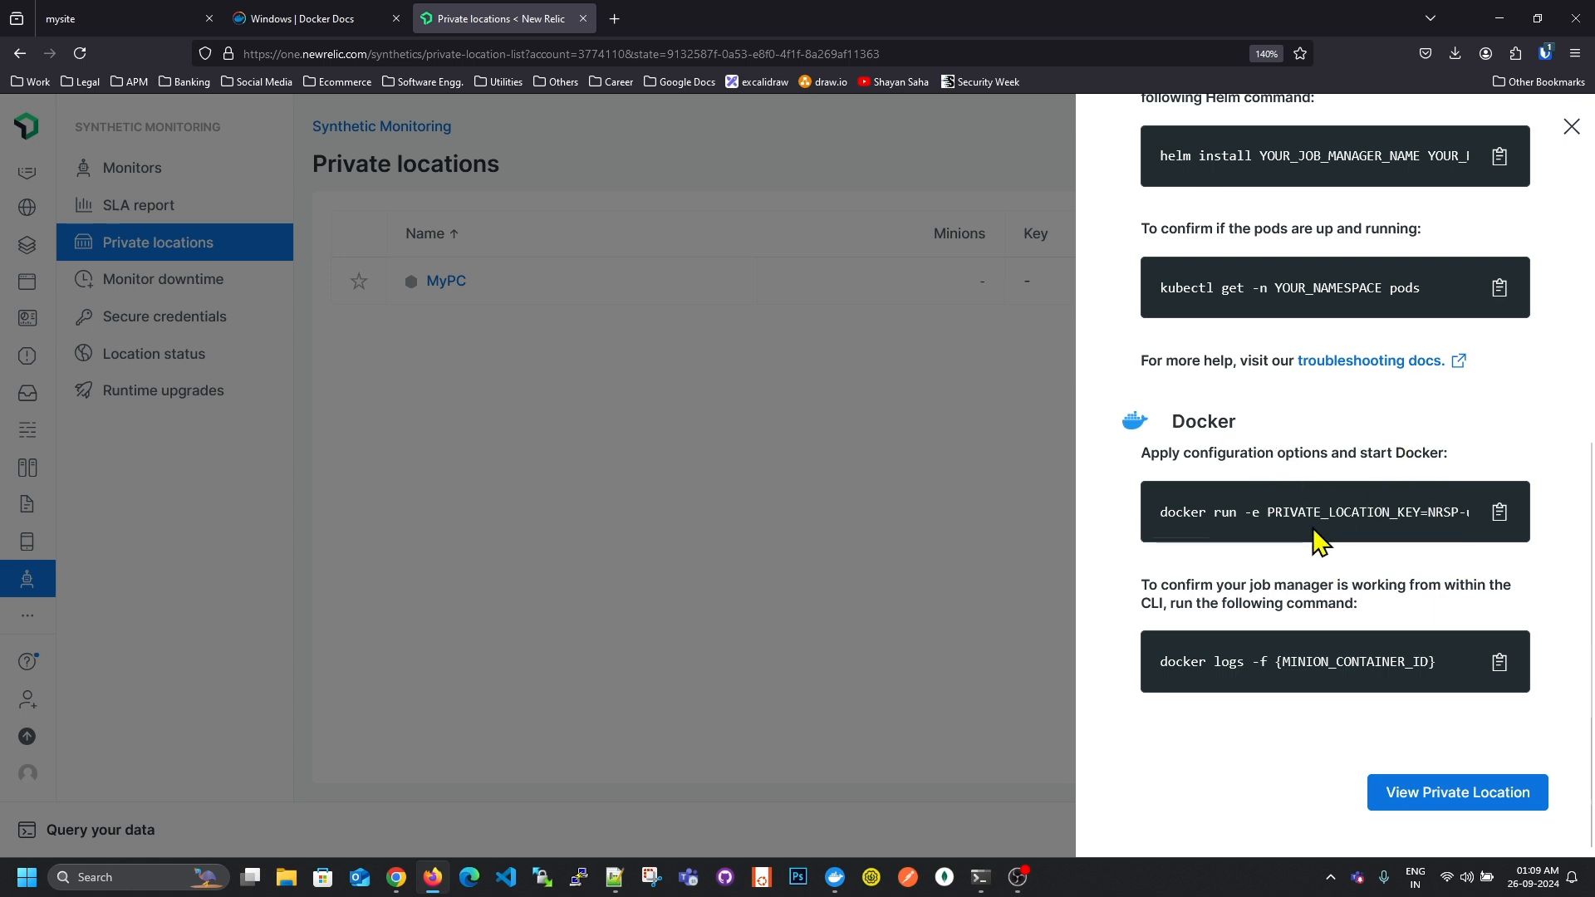
{"action": "left_click_drag", "start_coordinate": [1197, 537], "coordinate": [1097, 545]}
{"action": "left_click", "coordinate": [1499, 511]}
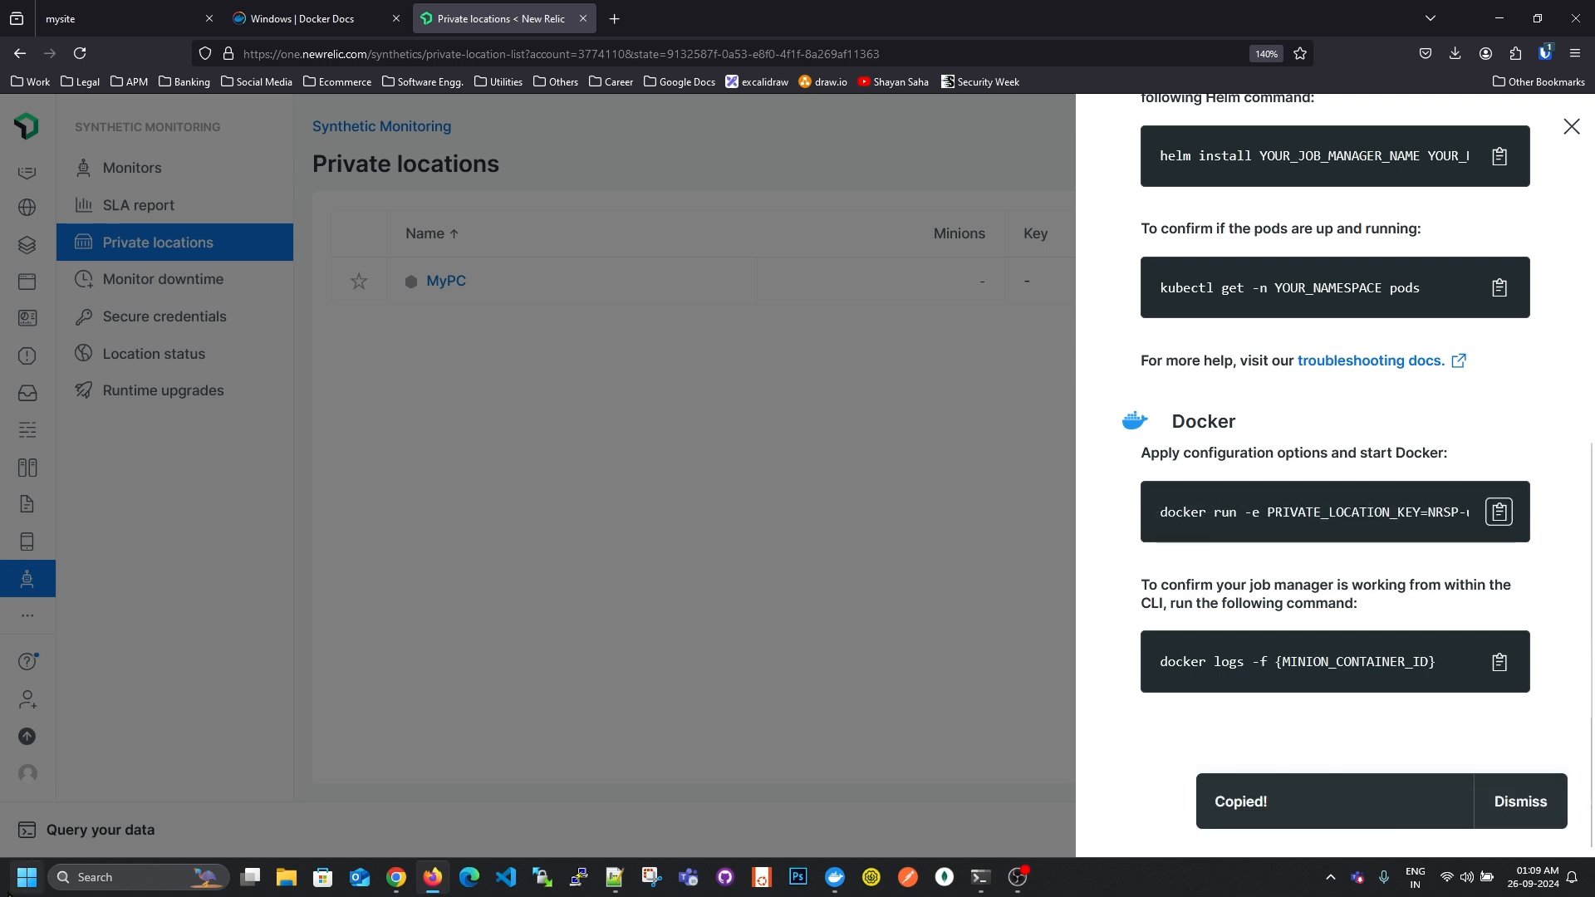
Run the copied docker run command with the private location key in Command Prompt to start newrelic/synthetics-job-manager, and close the window.
{"action": "key", "text": "super"}
{"action": "type", "text": "wsl"}
{"action": "key", "text": "Escape"}
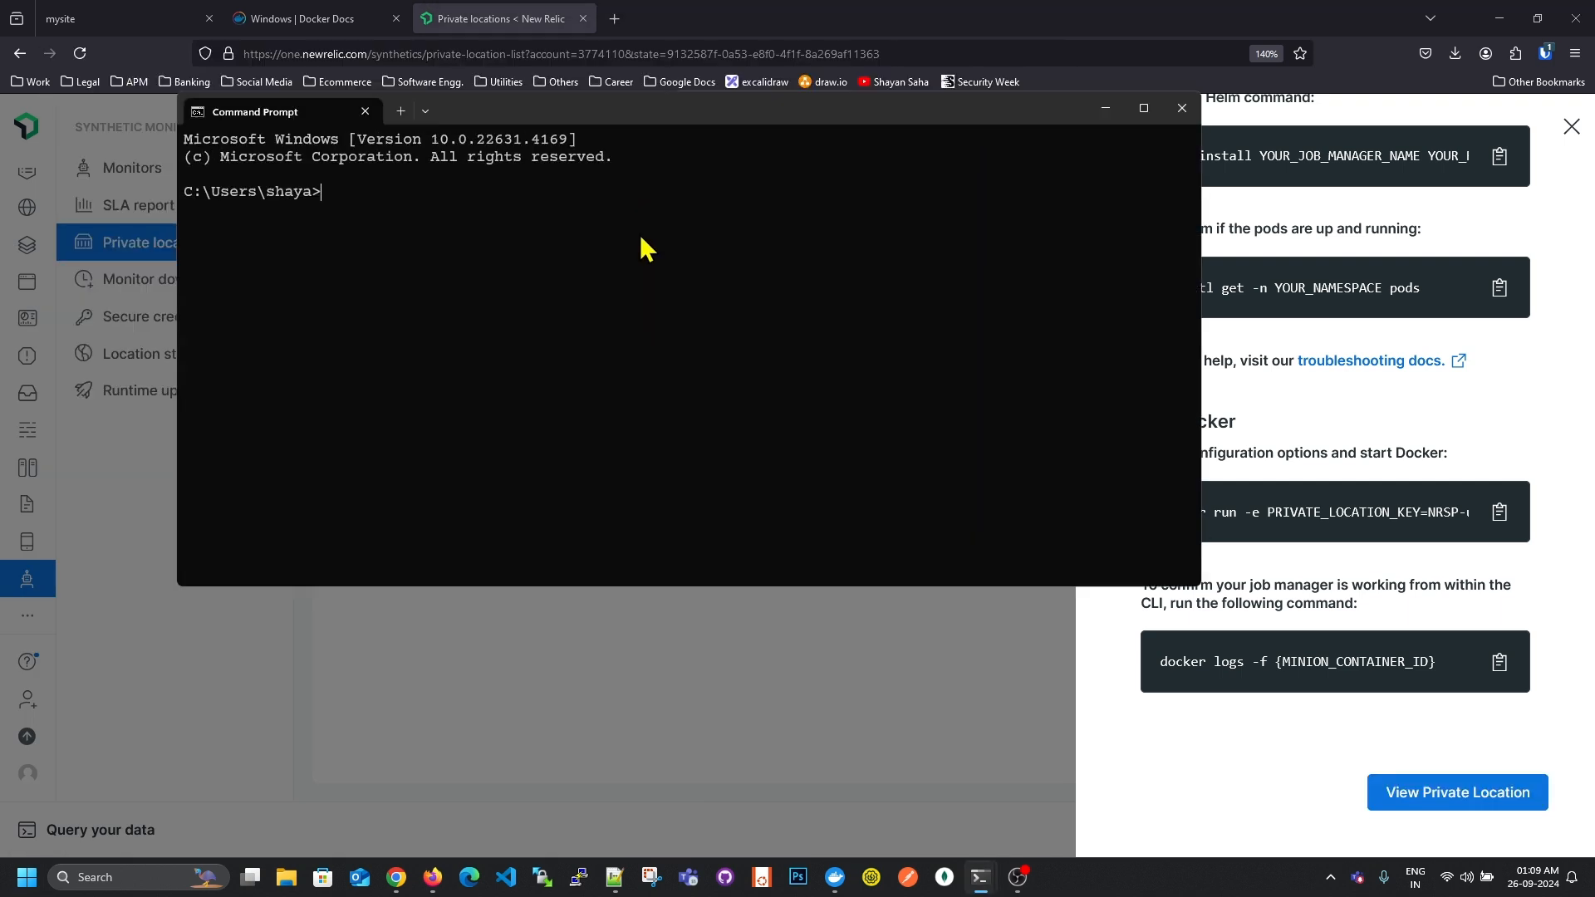
{"action": "key", "text": "ctrl+equal"}
{"action": "key", "text": "ctrl+equal"}
{"action": "key", "text": "ctrl+equal"}
{"action": "key", "text": "ctrl+v"}
{"action": "key", "text": "Return"}
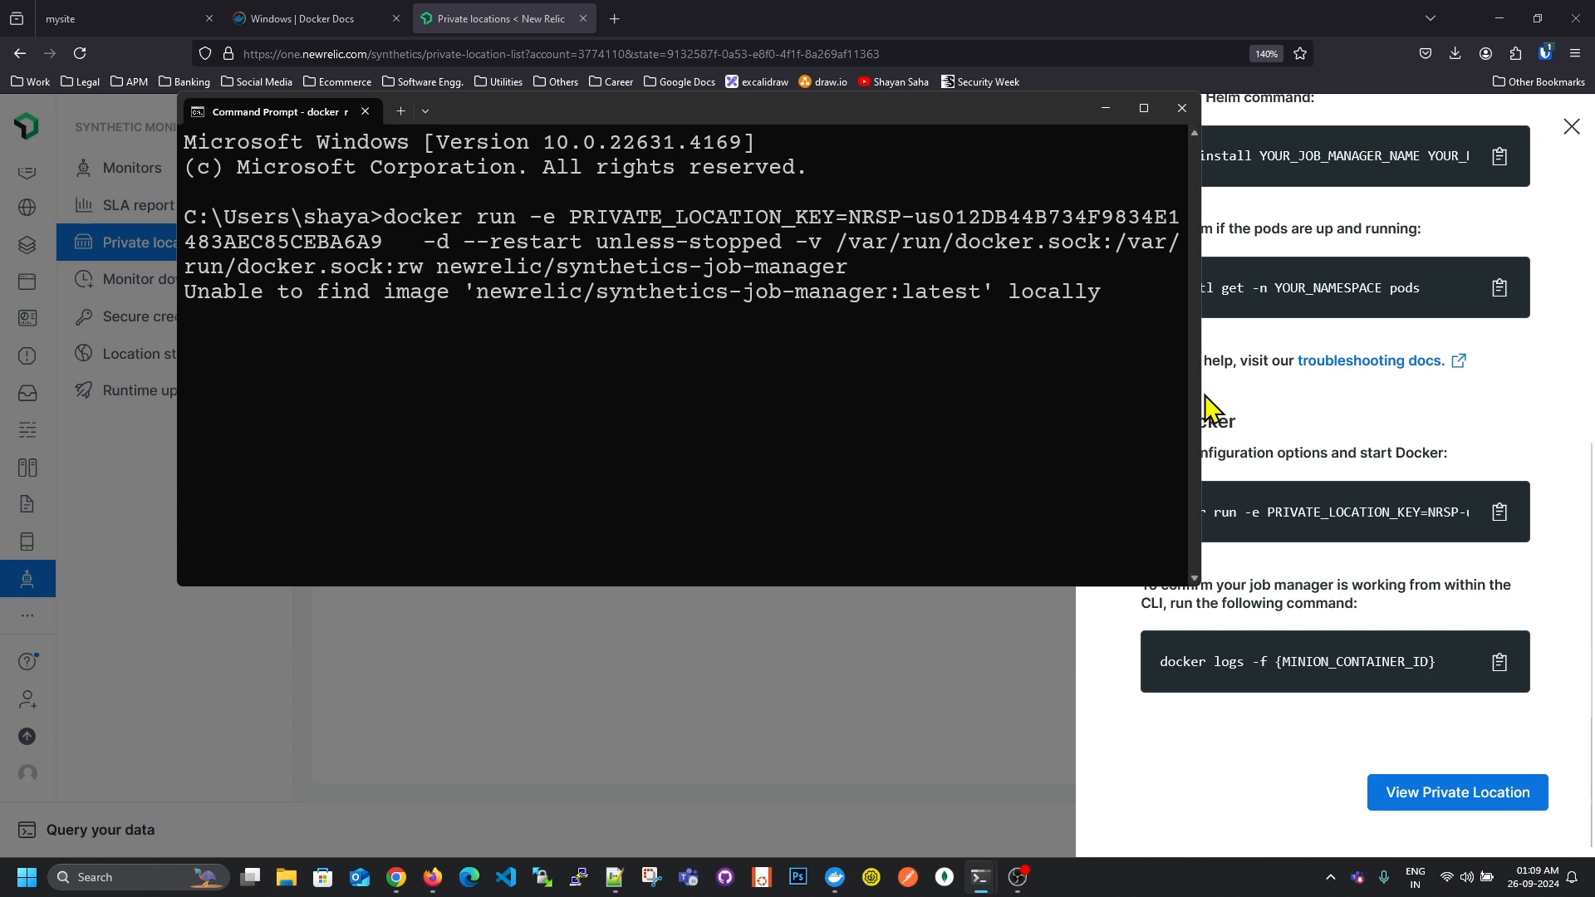
{"action": "left_click_drag", "start_coordinate": [1205, 394], "coordinate": [1364, 388]}
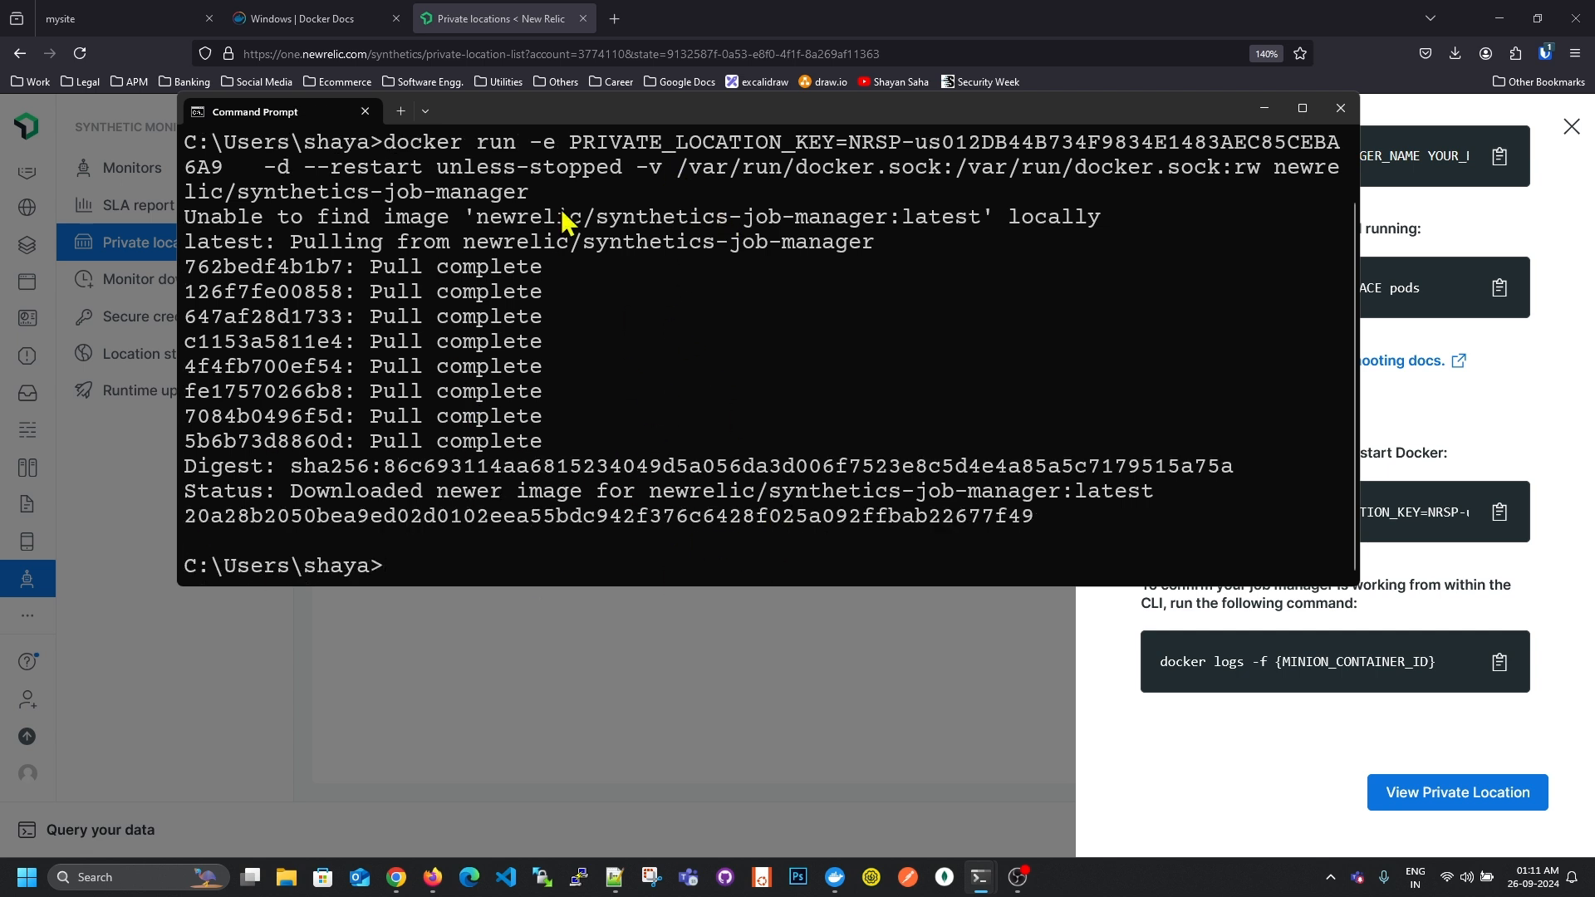
{"action": "left_click", "coordinate": [1334, 110]}
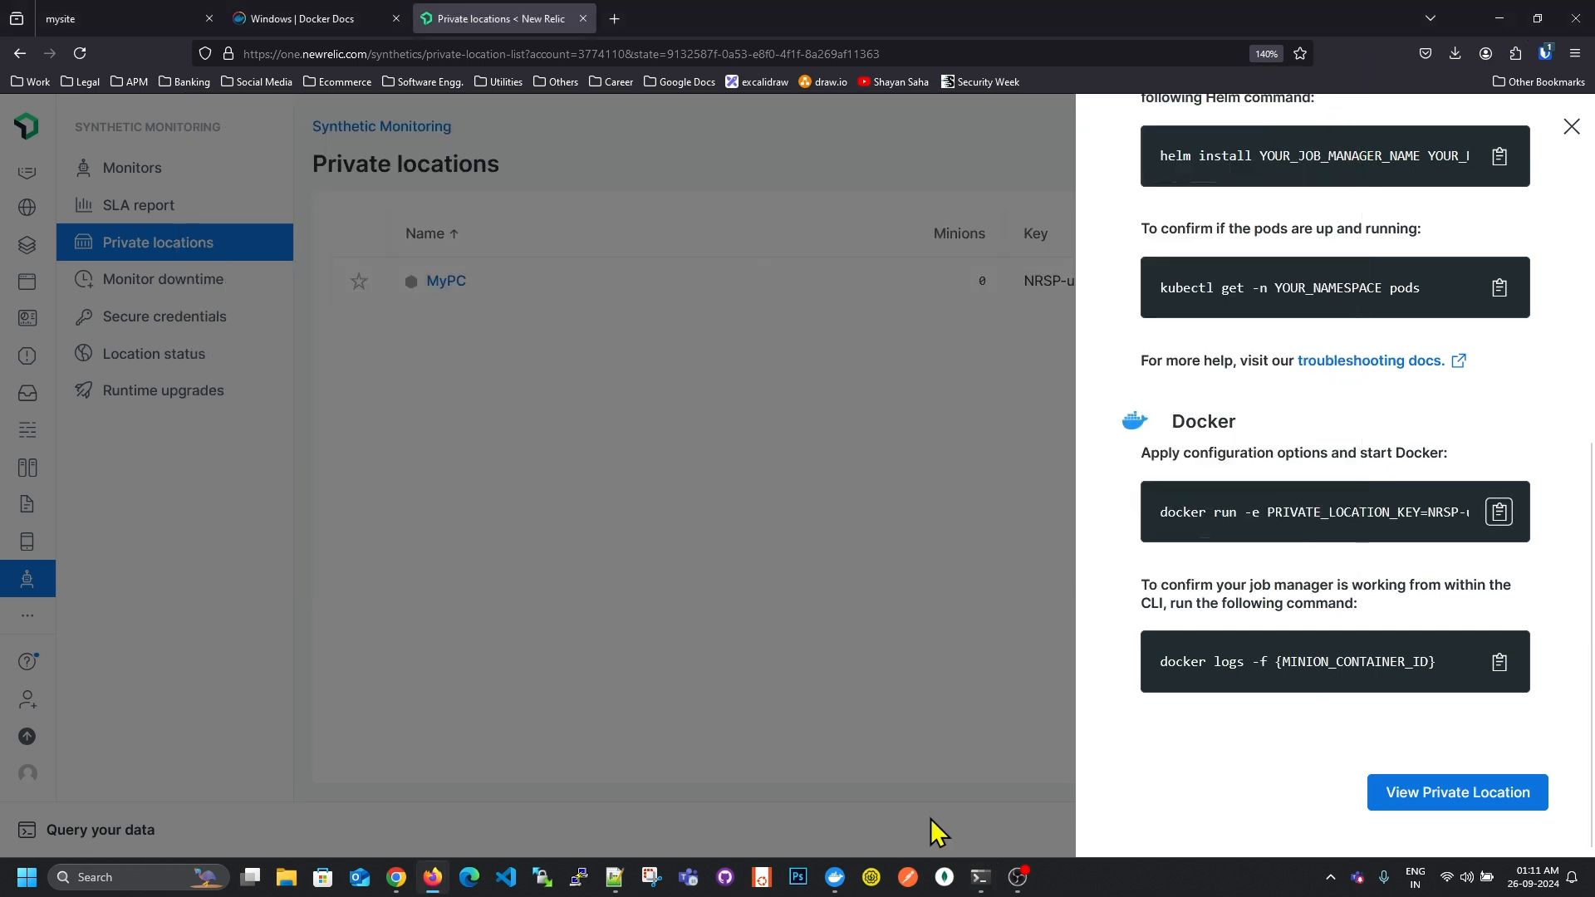
Switch to Docker Desktop and refresh the local images list to check the newrelic/synthetics-job-manager image.
{"action": "left_click", "coordinate": [844, 878]}
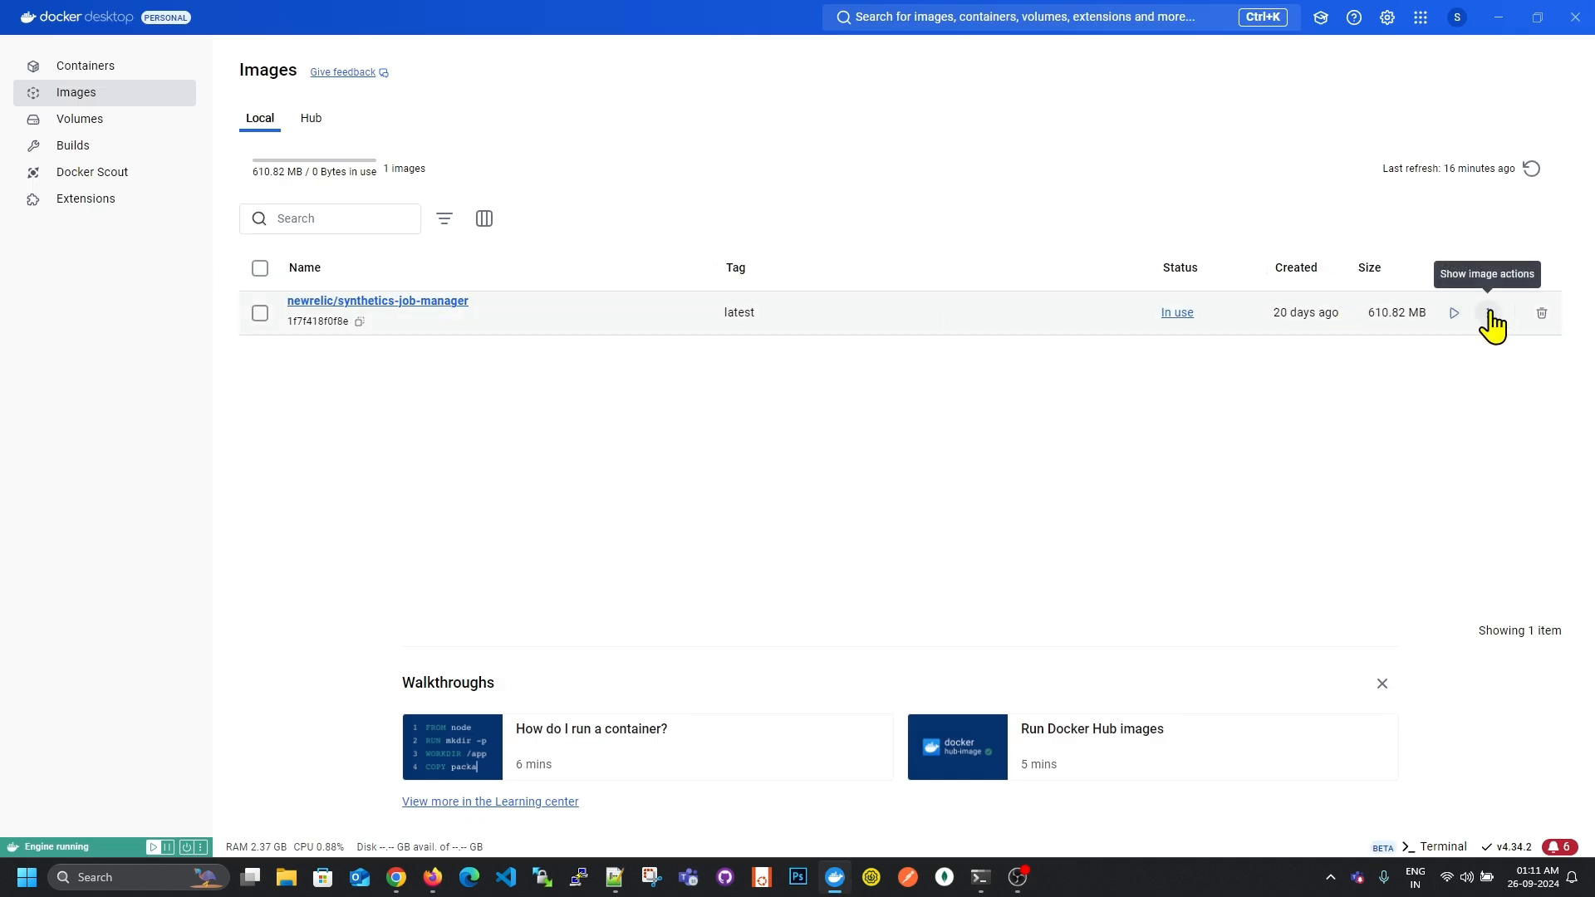
{"action": "left_click", "coordinate": [1531, 168]}
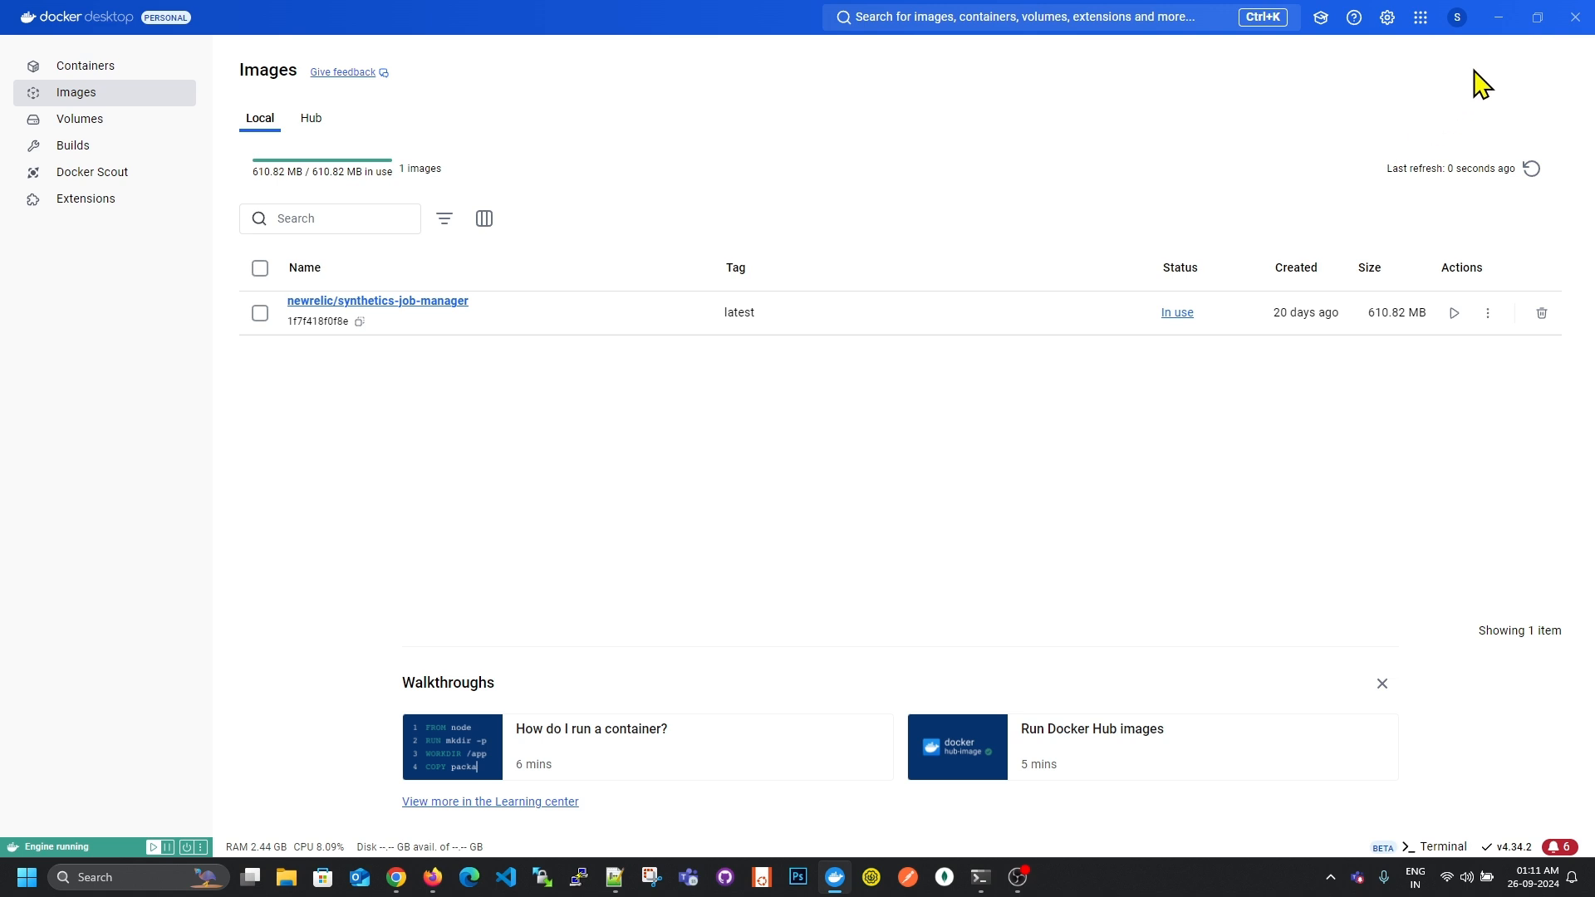
{"action": "left_click", "coordinate": [1498, 18]}
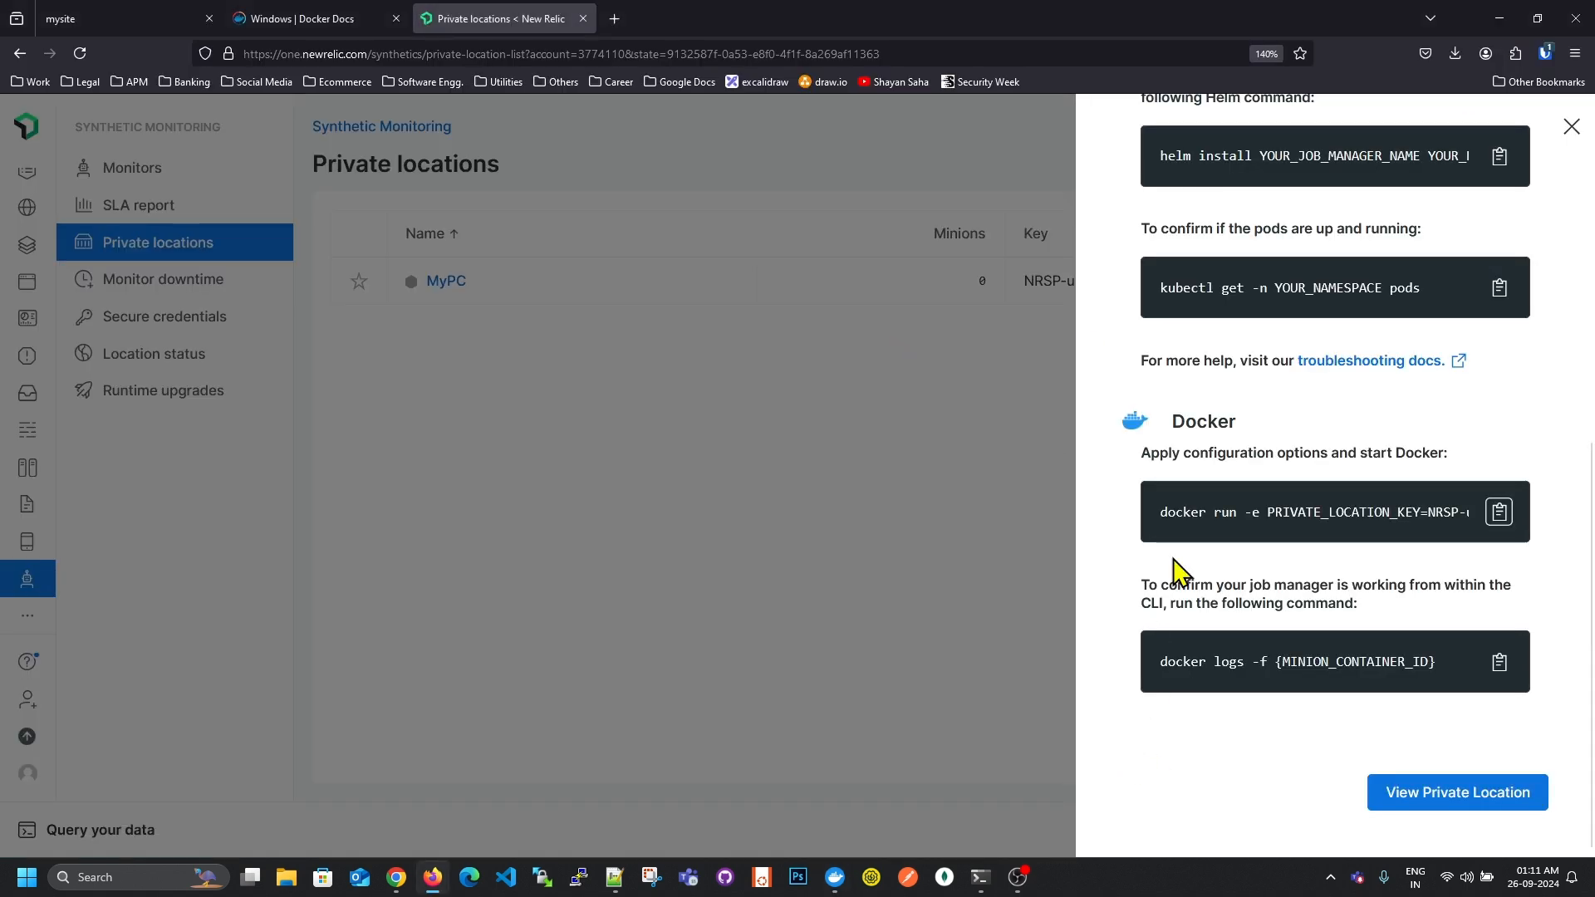
View the MyPC private location's summary in New Relic and check its reporting minions and private location jobs.
{"action": "left_click", "coordinate": [1453, 812]}
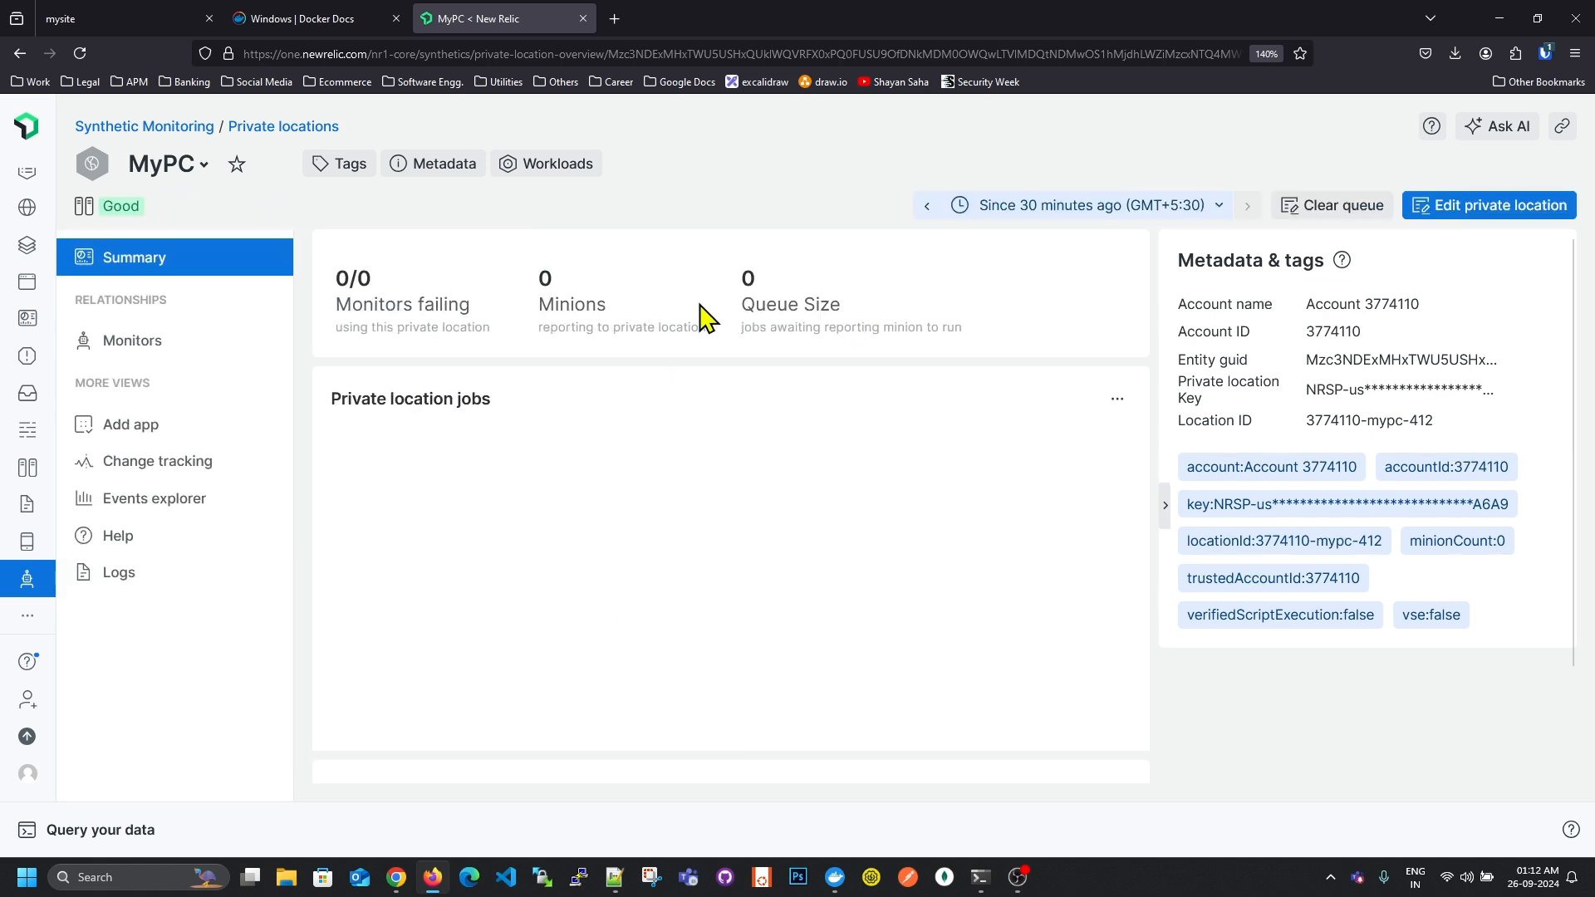
{"action": "left_click_drag", "start_coordinate": [551, 299], "coordinate": [645, 321]}
{"action": "left_click", "coordinate": [637, 316]}
{"action": "left_click_drag", "start_coordinate": [541, 277], "coordinate": [558, 287]}
{"action": "scroll", "coordinate": [776, 398], "scroll_direction": "down", "scroll_amount": 2}
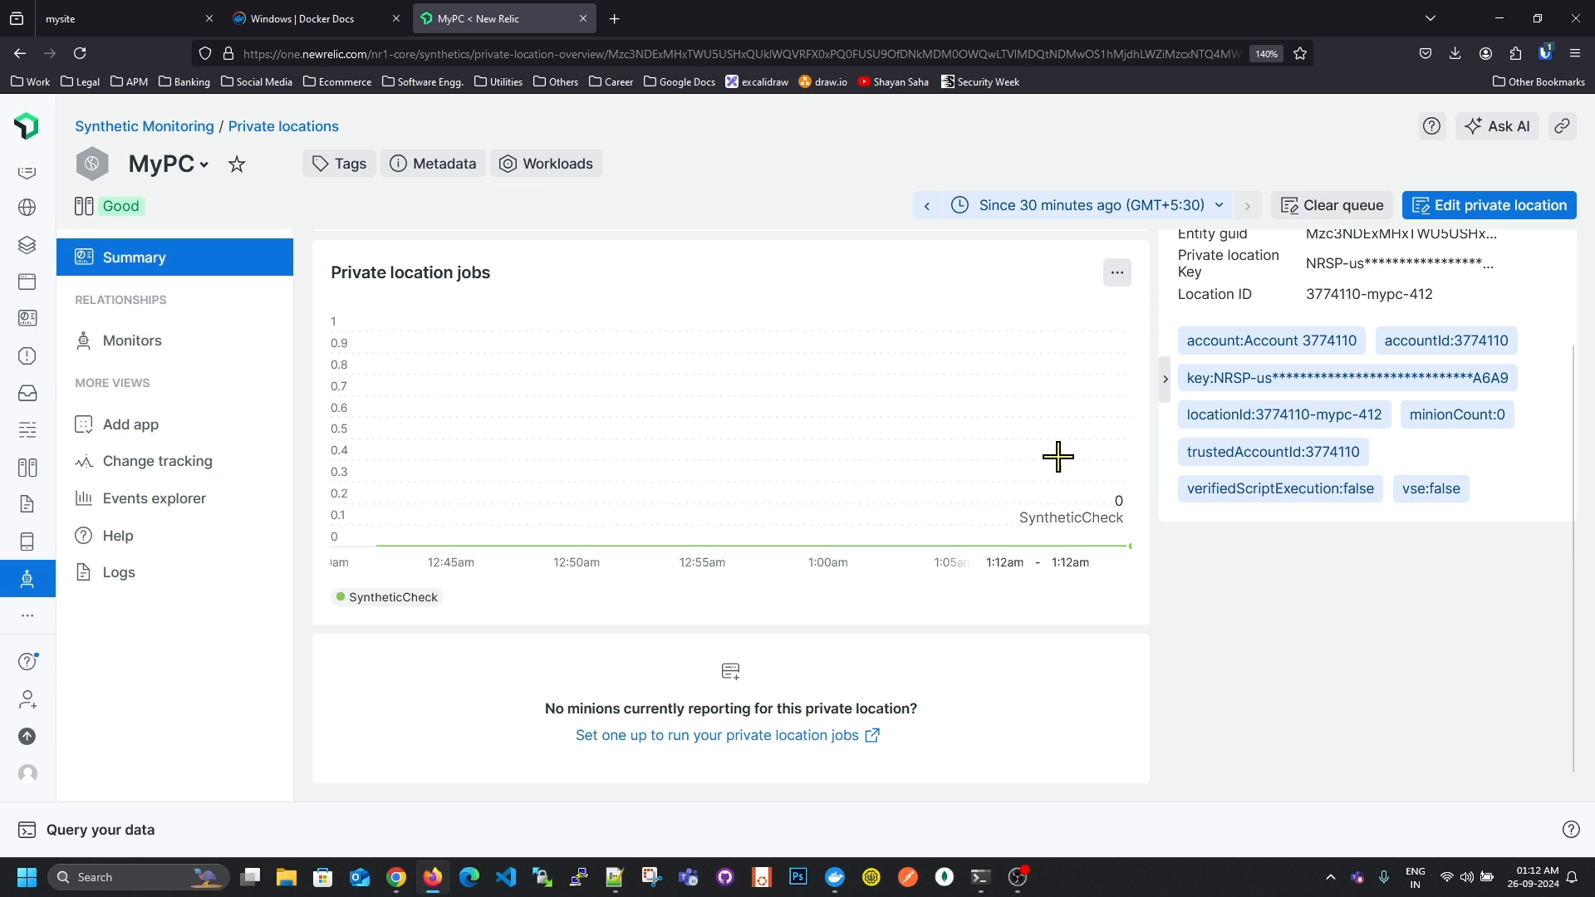
Recheck the job manager image's status in Docker Desktop and return to the minions figure on the MyPC summary.
{"action": "left_click", "coordinate": [835, 877]}
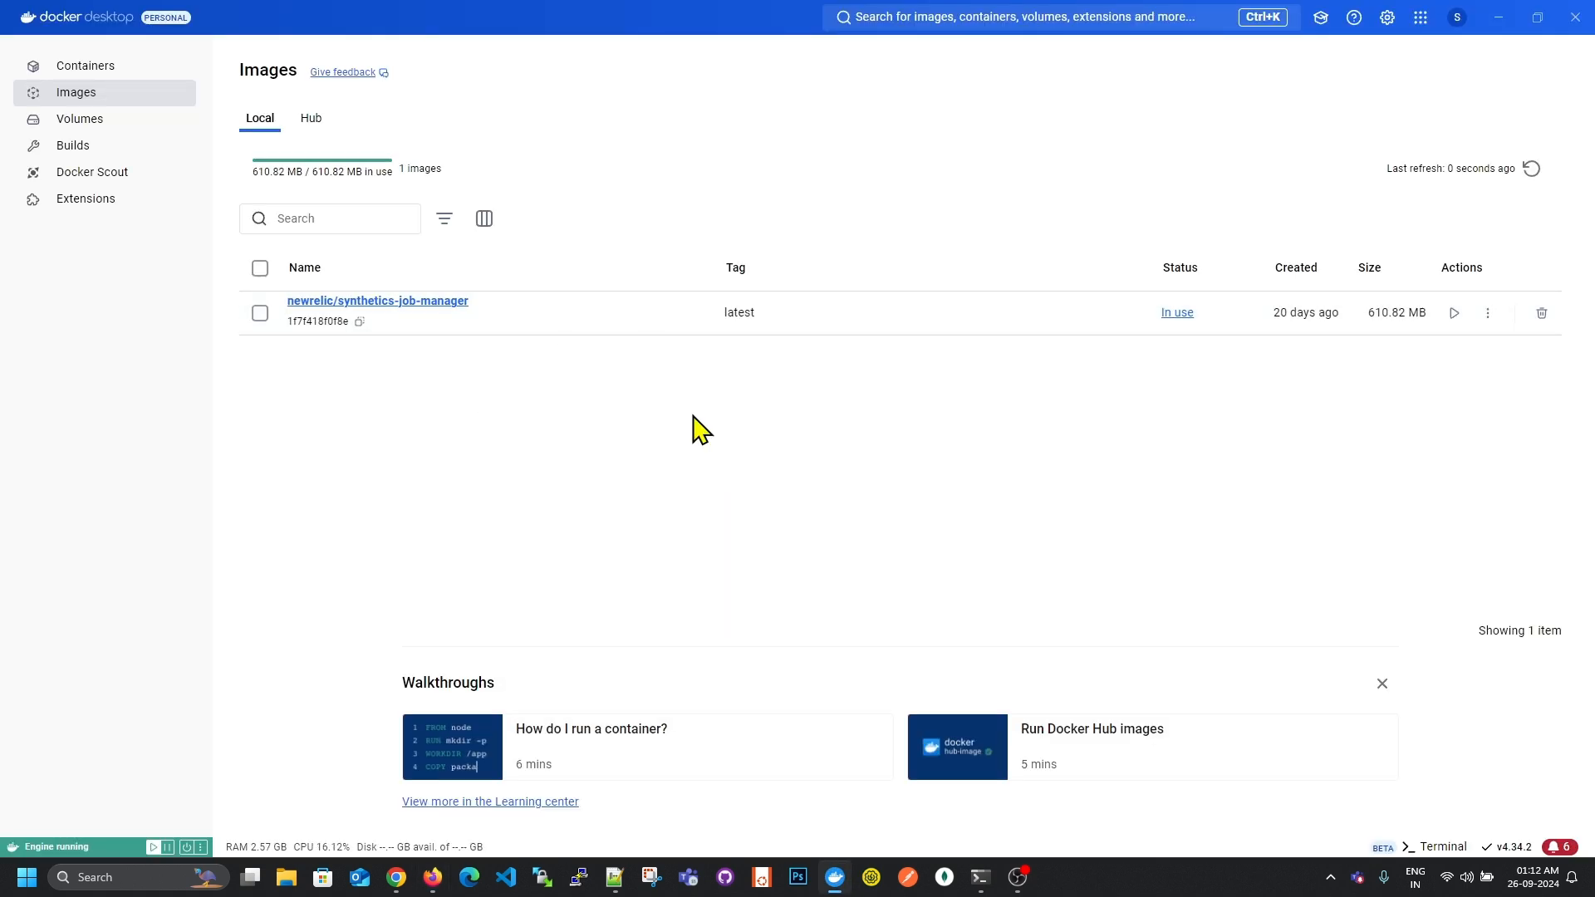
{"action": "left_click", "coordinate": [1499, 17]}
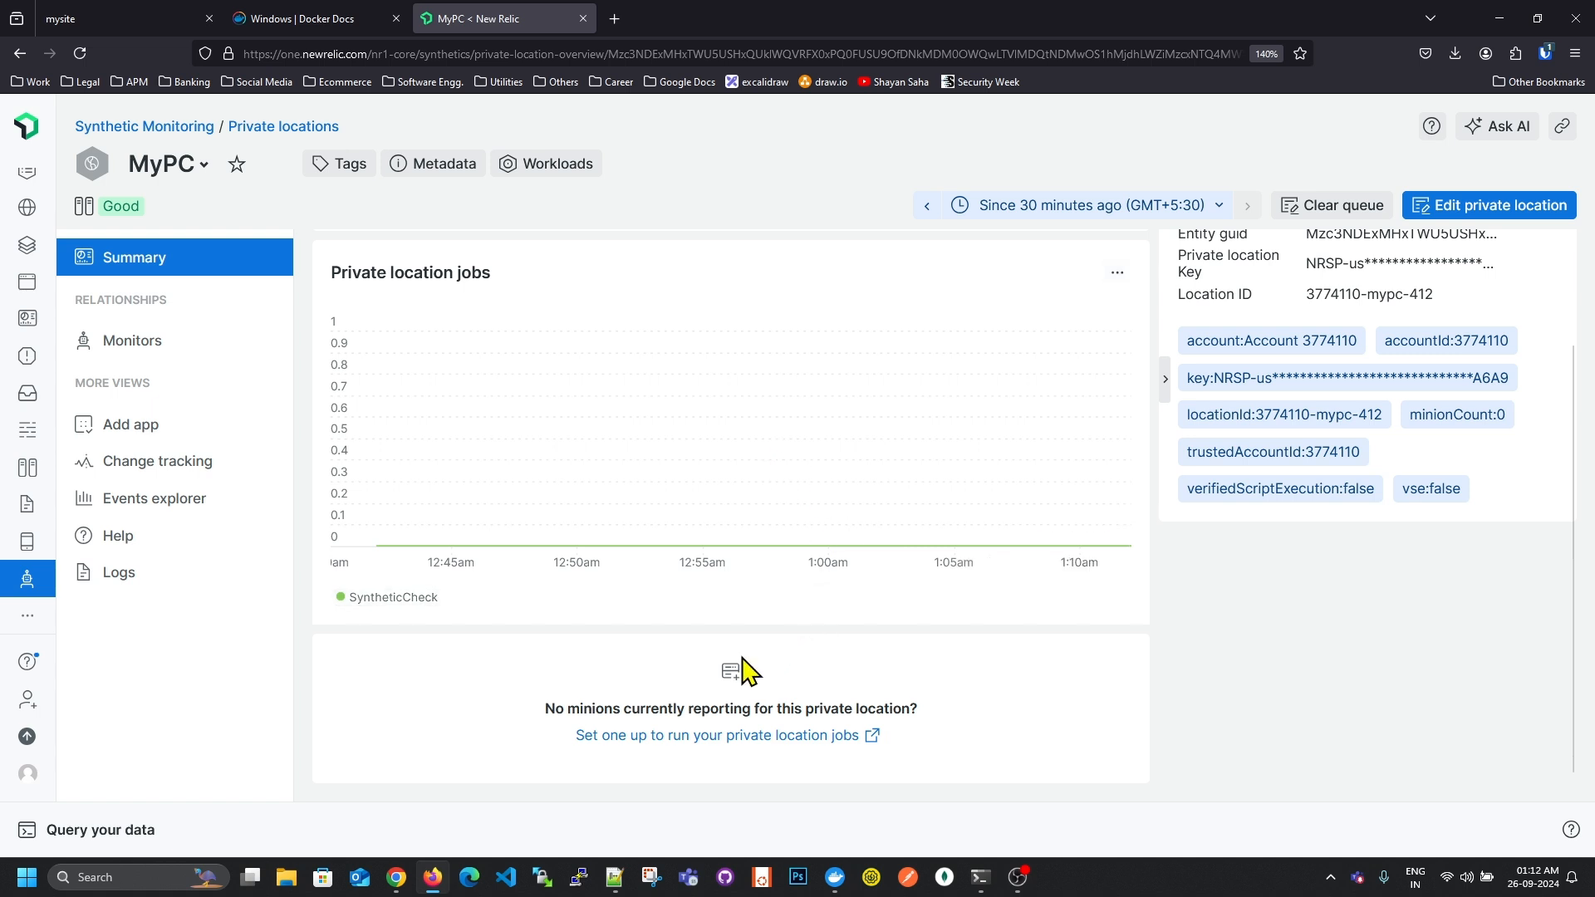
{"action": "scroll", "coordinate": [743, 656], "scroll_direction": "up", "scroll_amount": 2}
{"action": "left_click", "coordinate": [570, 279]}
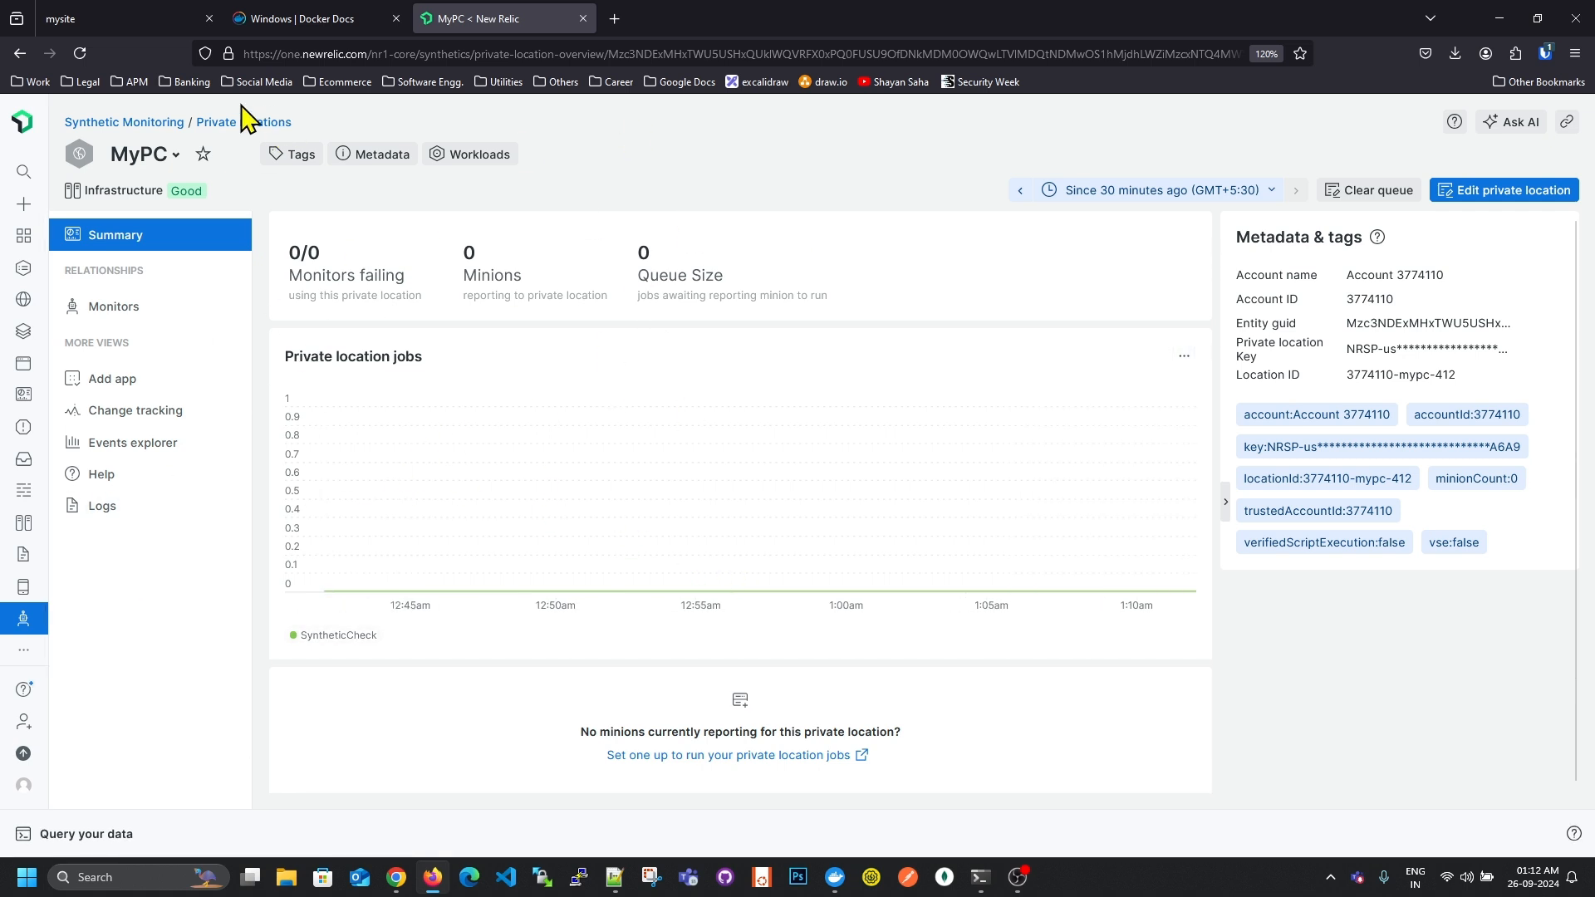
Start creating a scripted browser (User flow / functionality) monitor in Synthetic Monitoring and name it Test.
{"action": "left_click", "coordinate": [171, 123]}
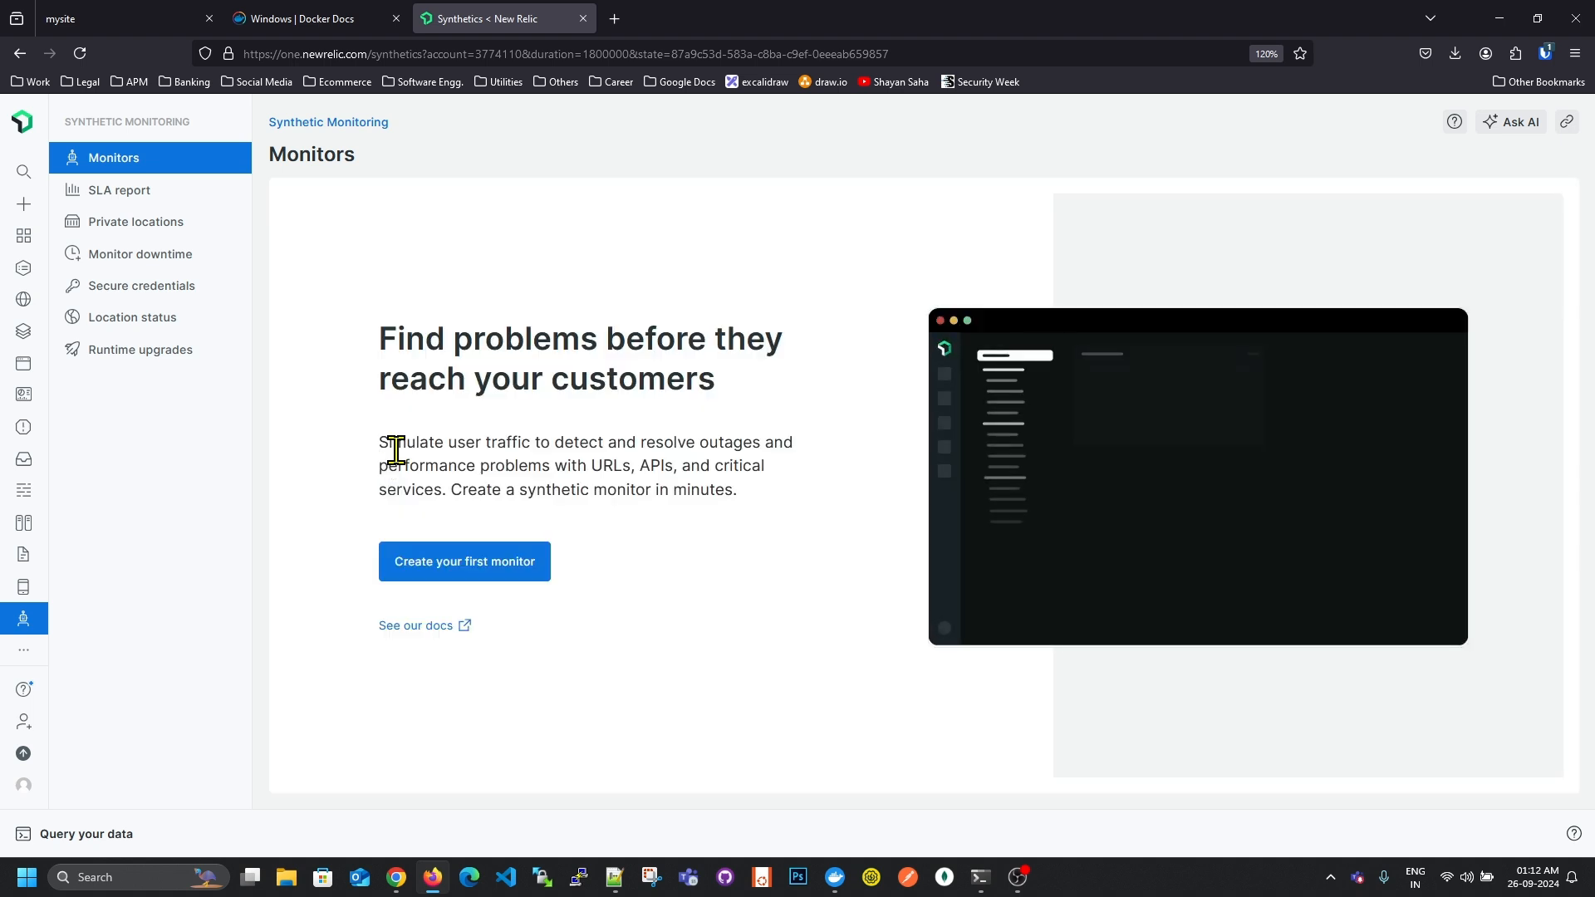
{"action": "left_click", "coordinate": [491, 570]}
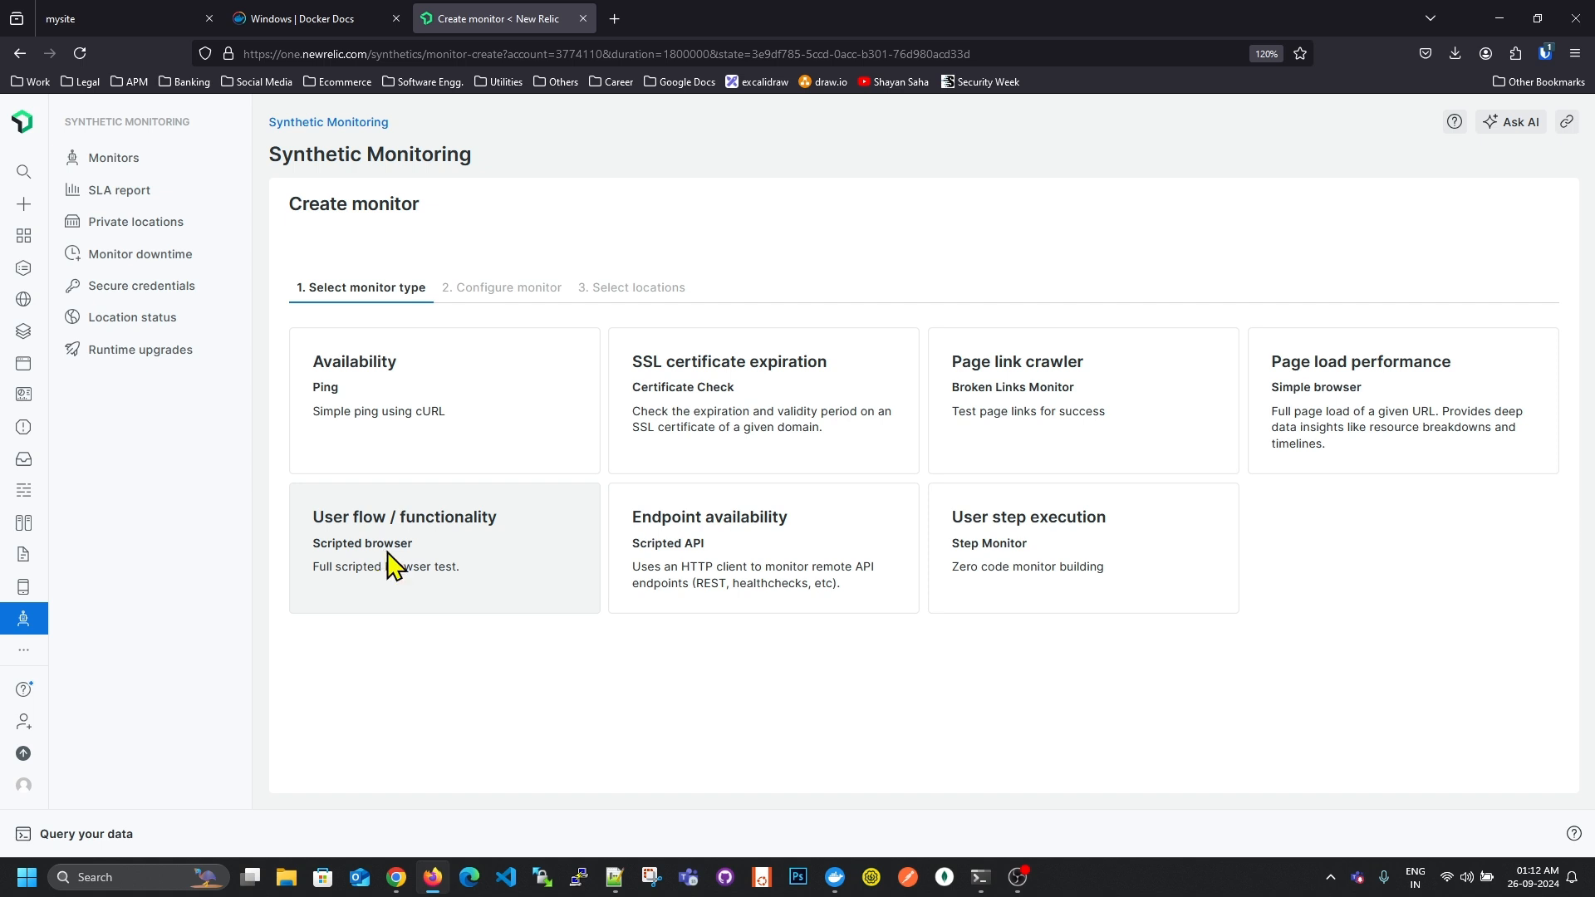
{"action": "left_click", "coordinate": [390, 565]}
{"action": "left_click", "coordinate": [392, 525]}
{"action": "type", "text": "Test"}
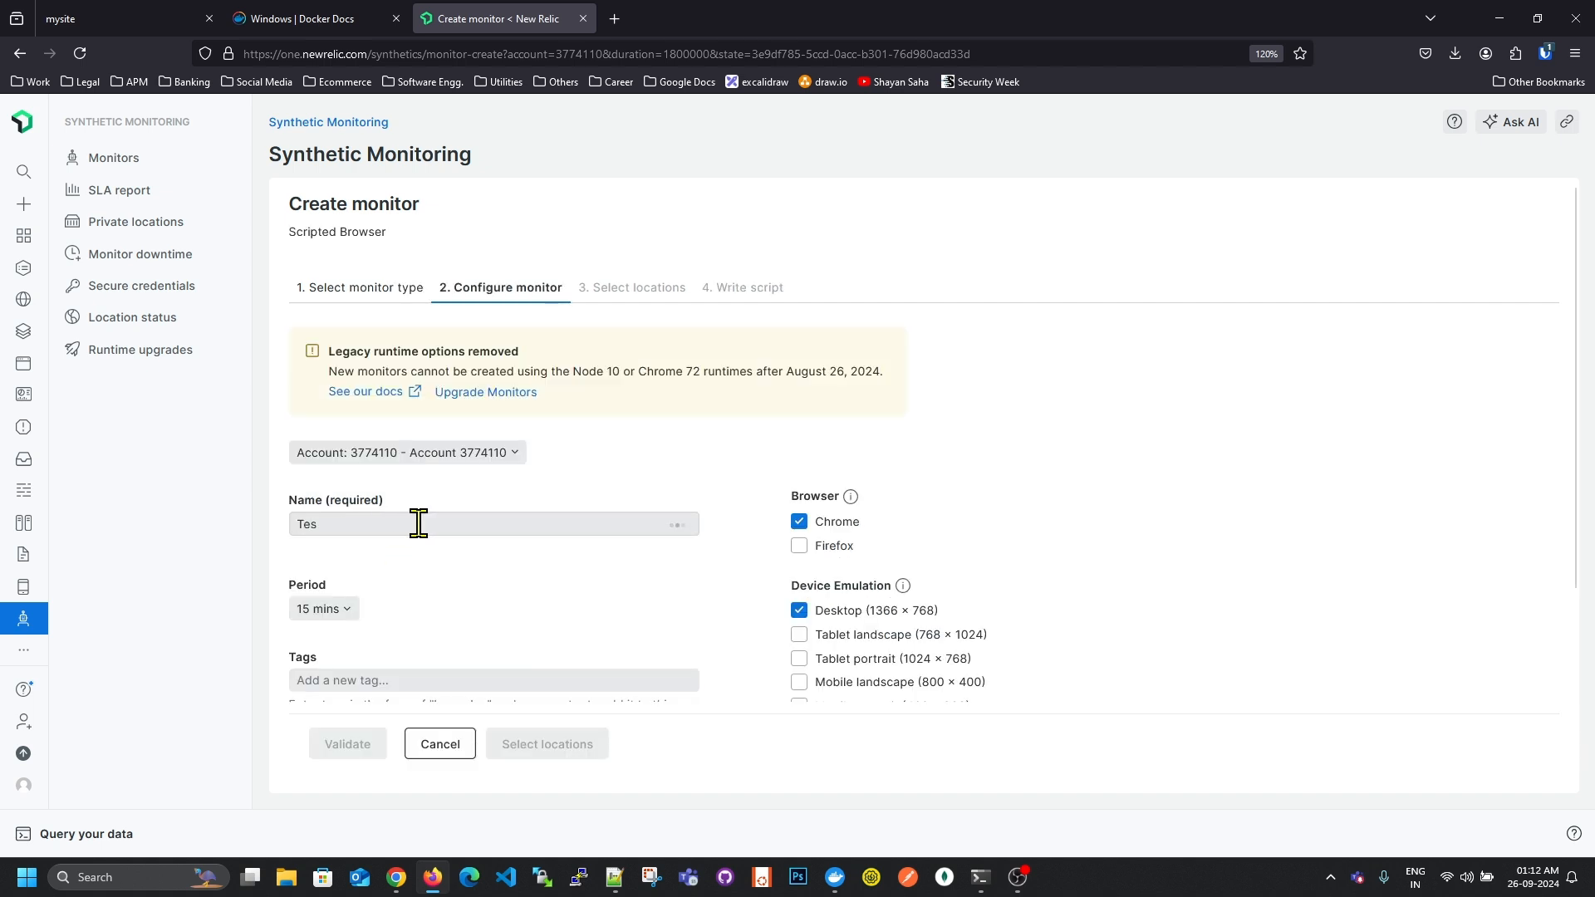
Set the Test monitor's period to 6 hr and proceed to the selection of its locations.
{"action": "scroll", "coordinate": [507, 598], "scroll_direction": "down", "scroll_amount": 3}
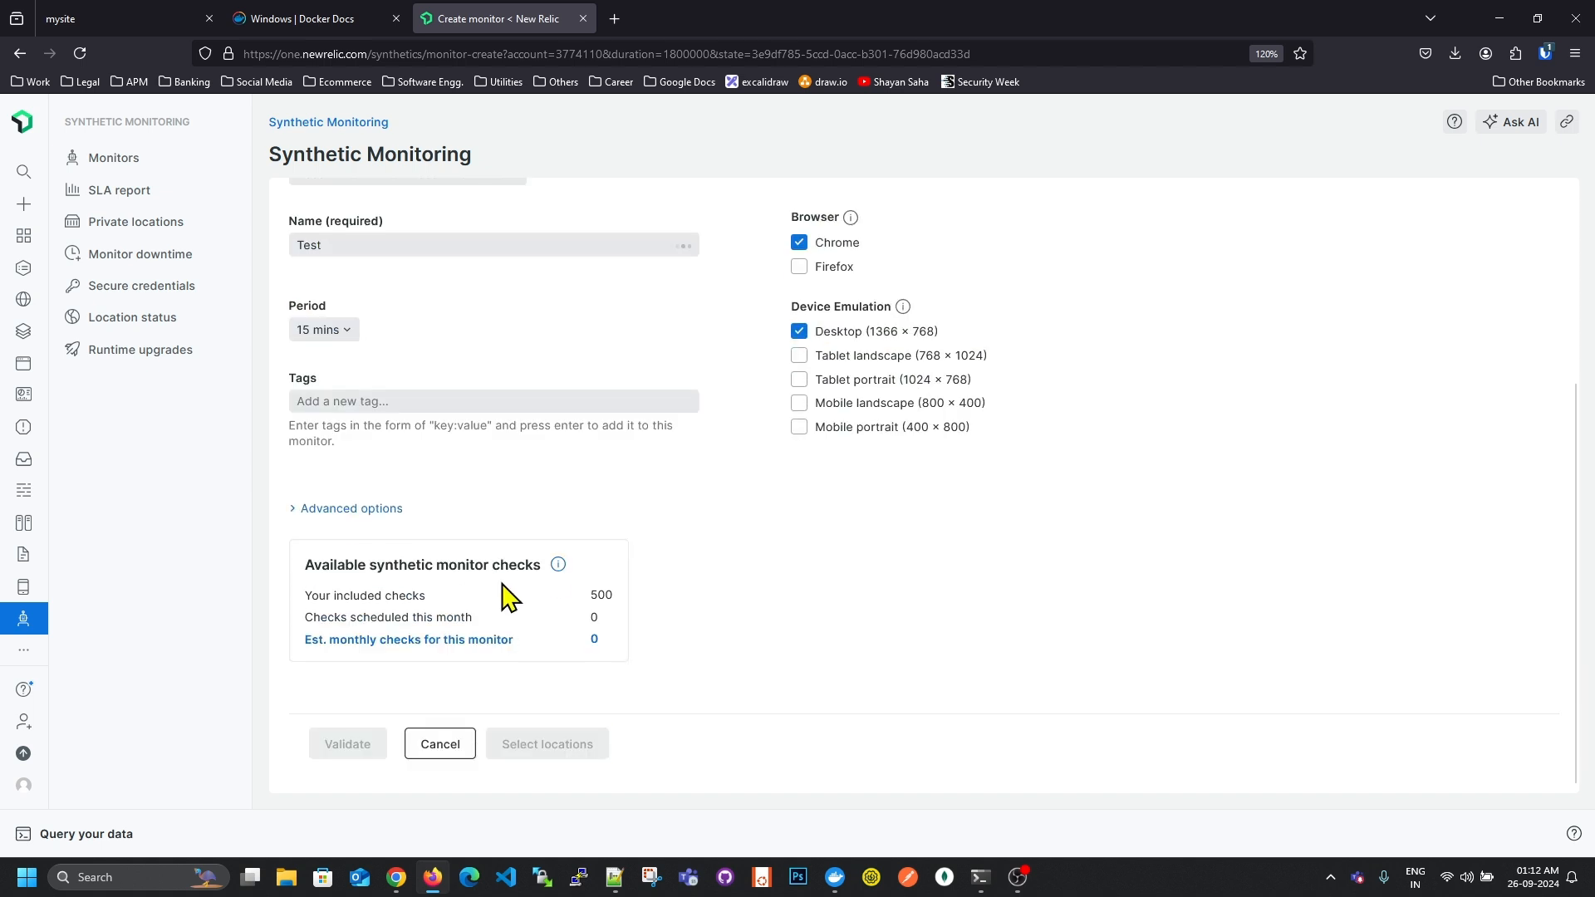
{"action": "left_click", "coordinate": [336, 333]}
{"action": "left_click", "coordinate": [336, 514]}
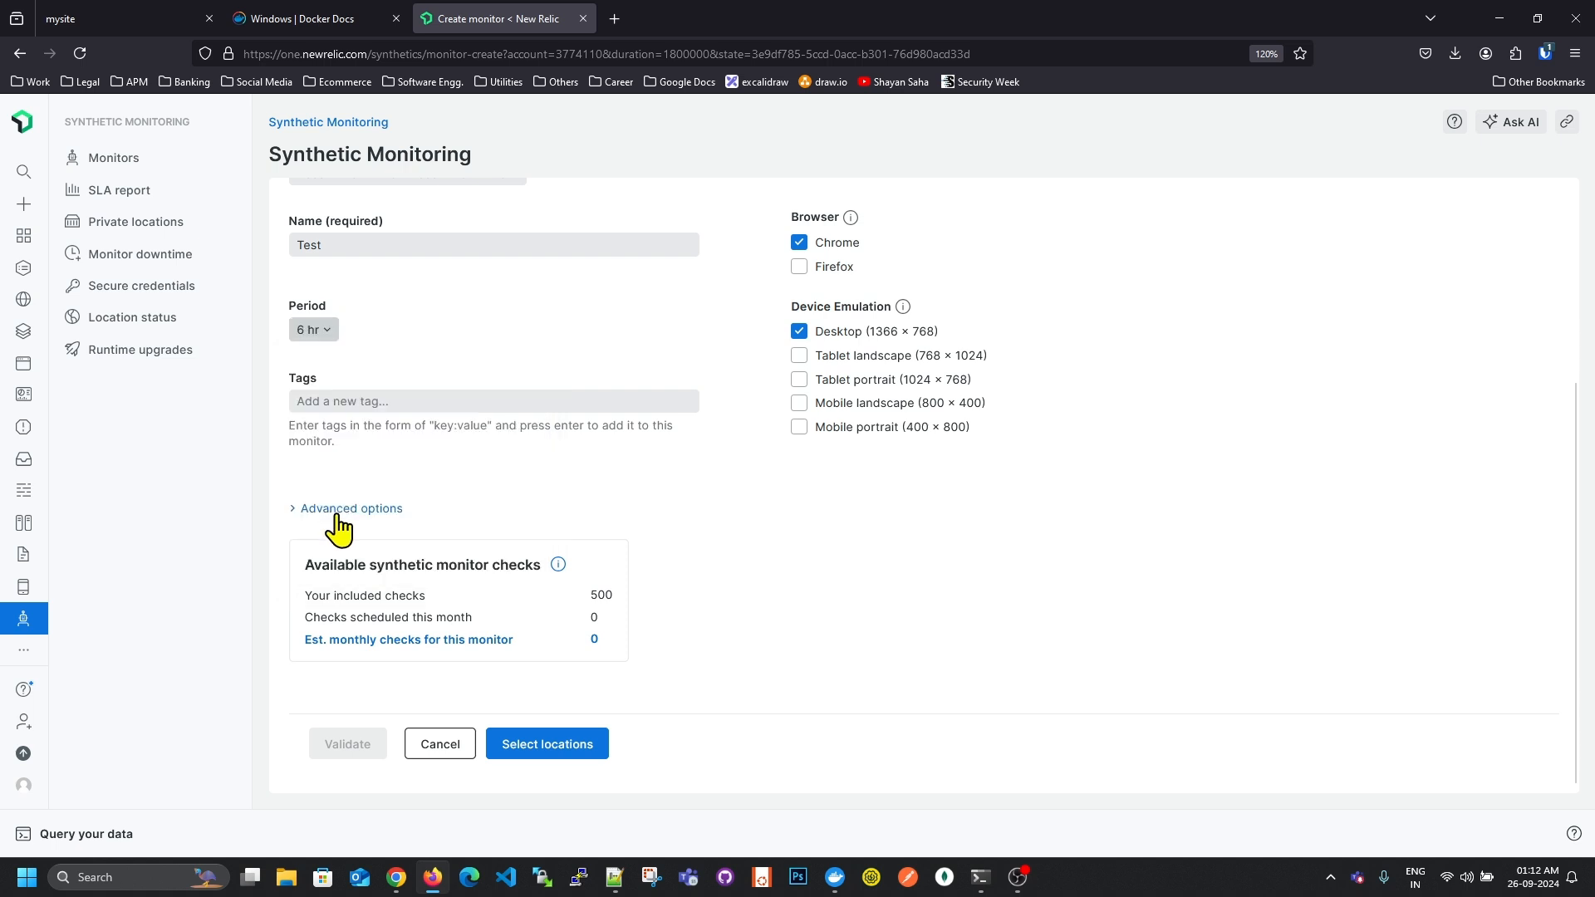
{"action": "left_click", "coordinate": [562, 737]}
{"action": "scroll", "coordinate": [1097, 573], "scroll_direction": "up", "scroll_amount": 2}
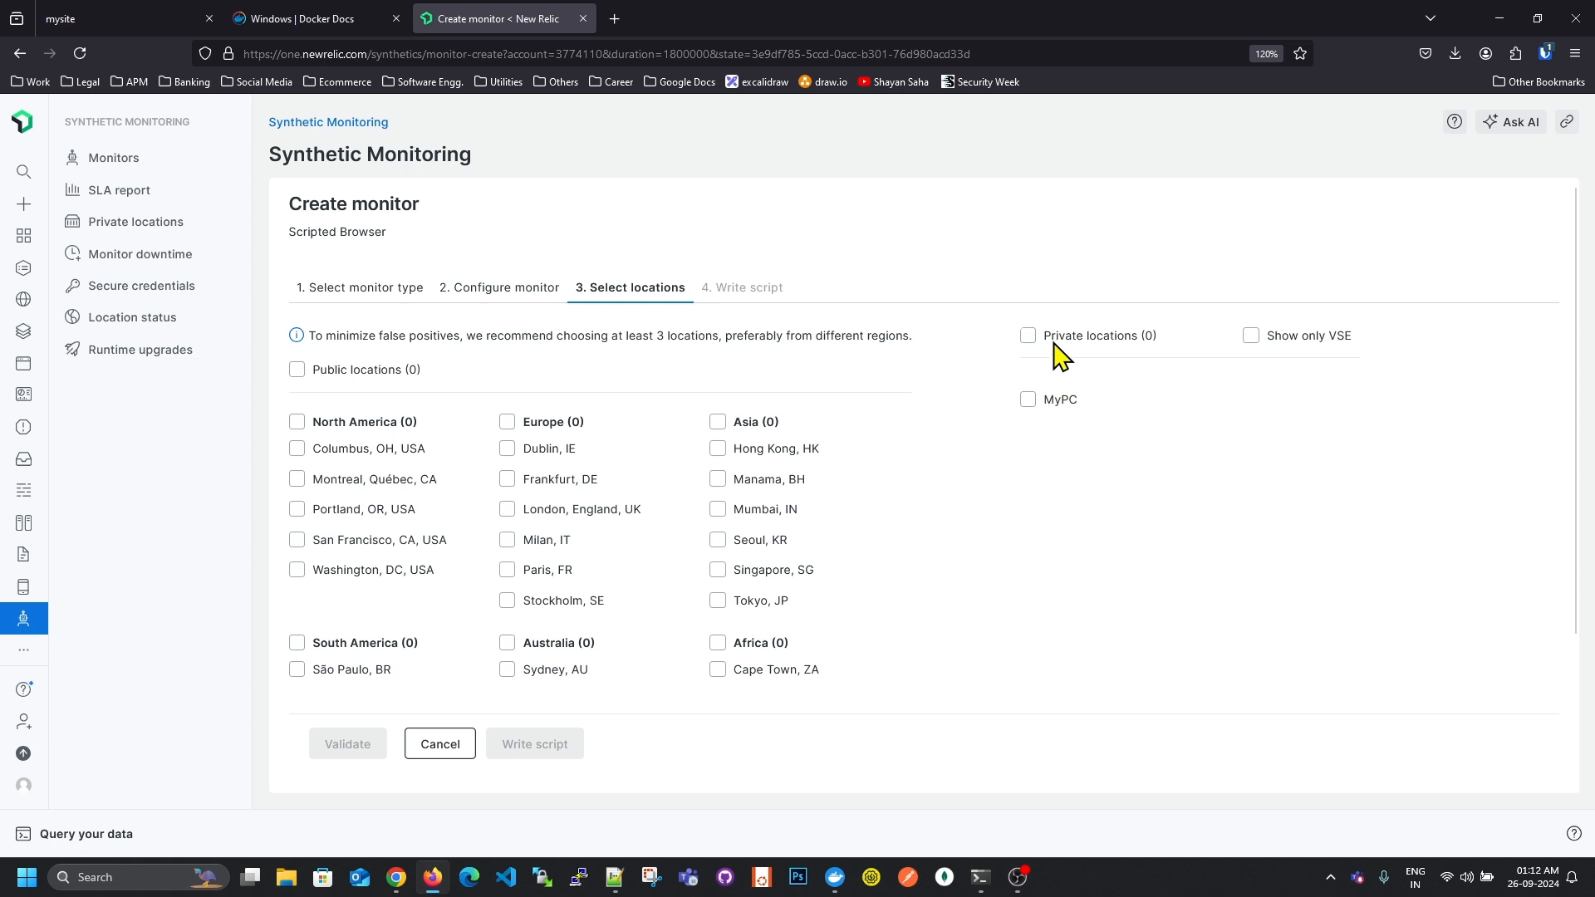
Select the MyPC private location for the monitor and copy the whole MySiteInternalTest.js script from Notepad++.
{"action": "left_click", "coordinate": [1030, 402]}
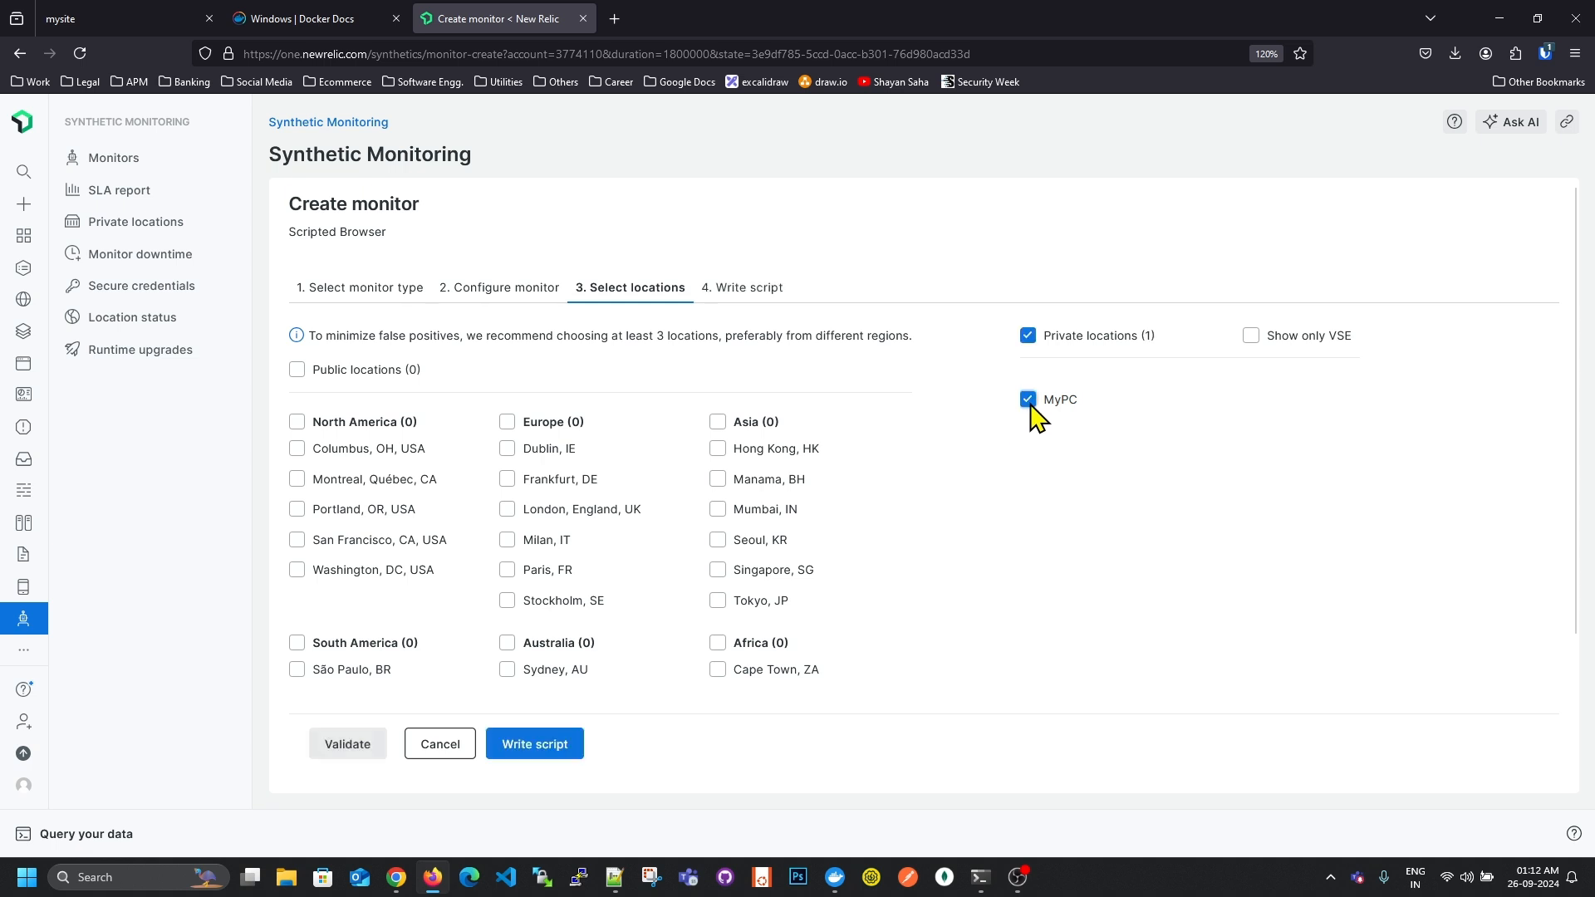
{"action": "left_click", "coordinate": [612, 879]}
{"action": "scroll", "coordinate": [832, 438], "scroll_direction": "up", "scroll_amount": 3}
{"action": "scroll", "coordinate": [833, 438], "scroll_direction": "down", "scroll_amount": 2}
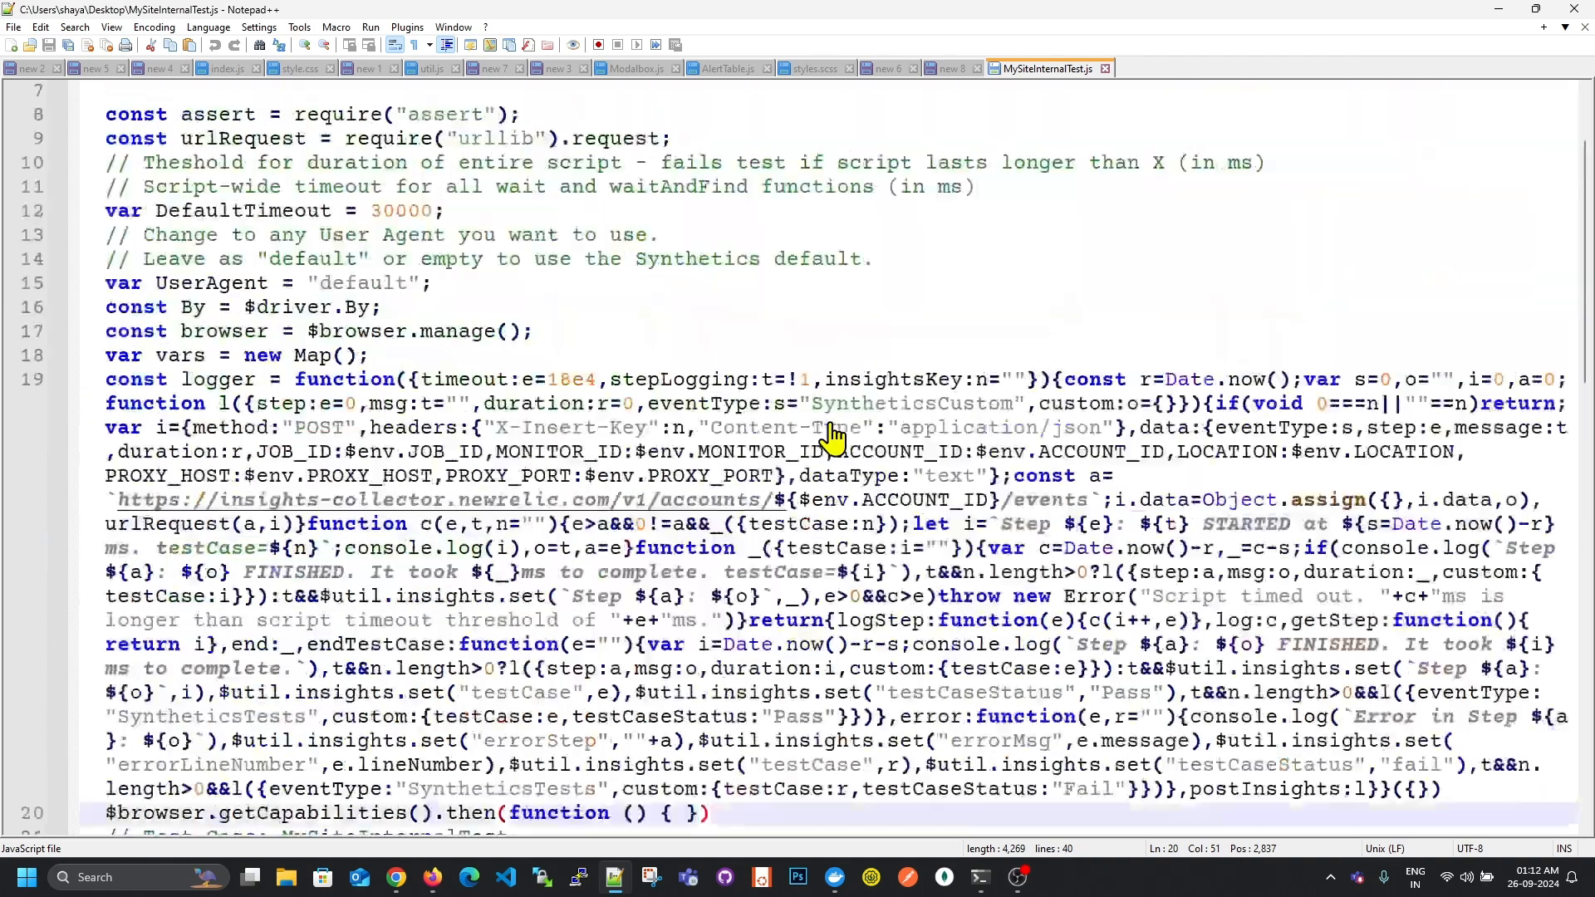
{"action": "key", "text": "ctrl+a"}
{"action": "left_click", "coordinate": [1499, 10]}
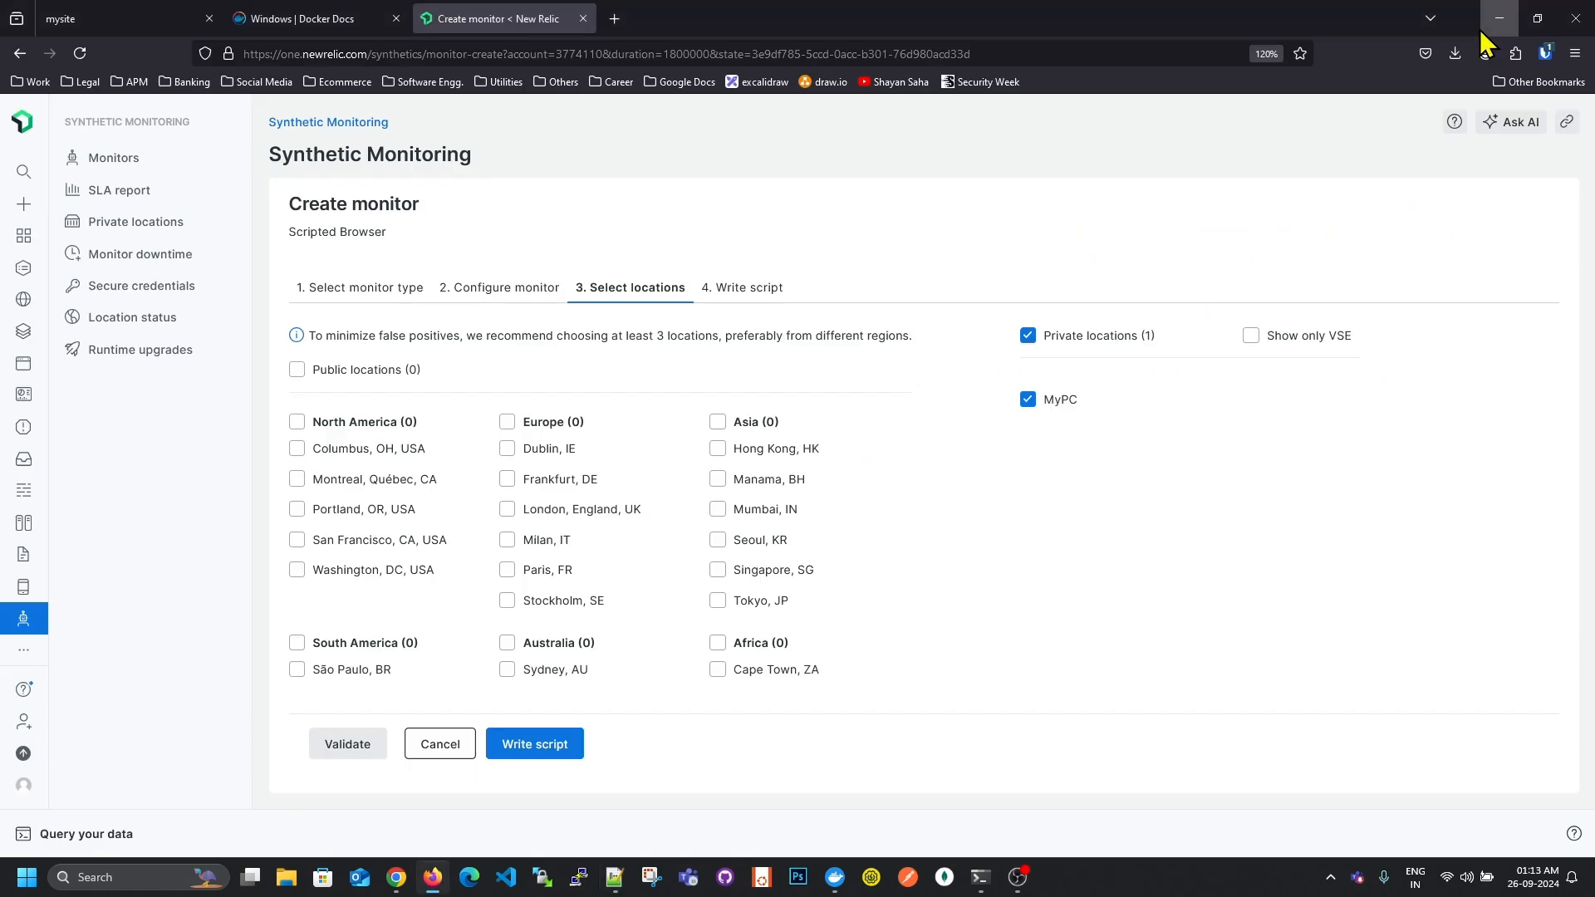
Proceed to the monitor's script editor and look through MySiteInternalTest.js in Notepad++ from start to end.
{"action": "left_click", "coordinate": [510, 744]}
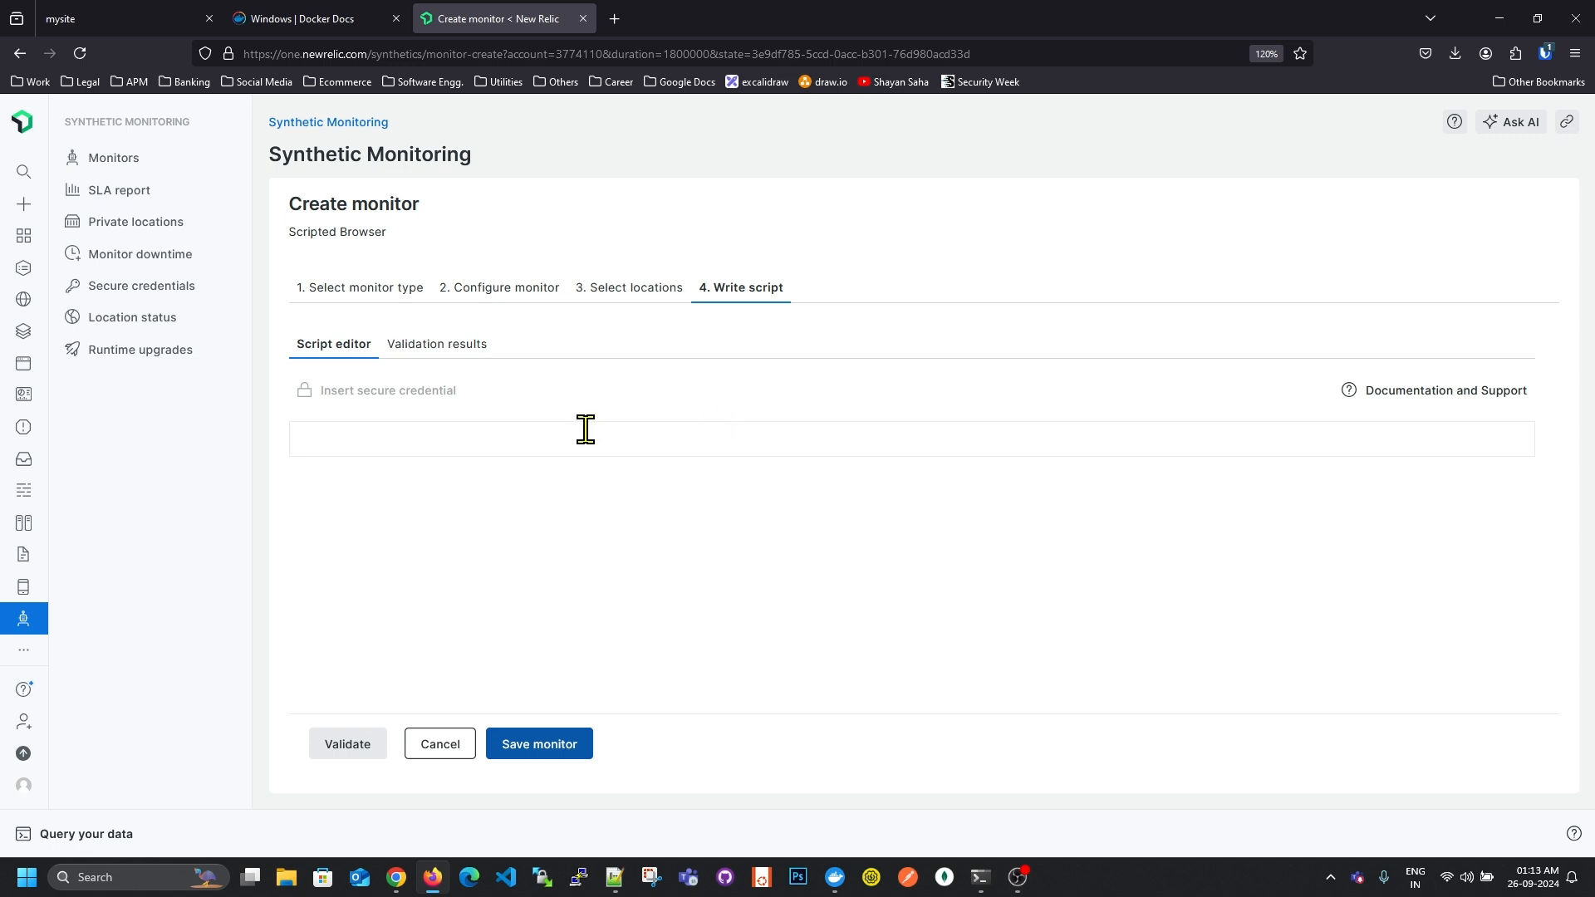
{"action": "left_click", "coordinate": [615, 877]}
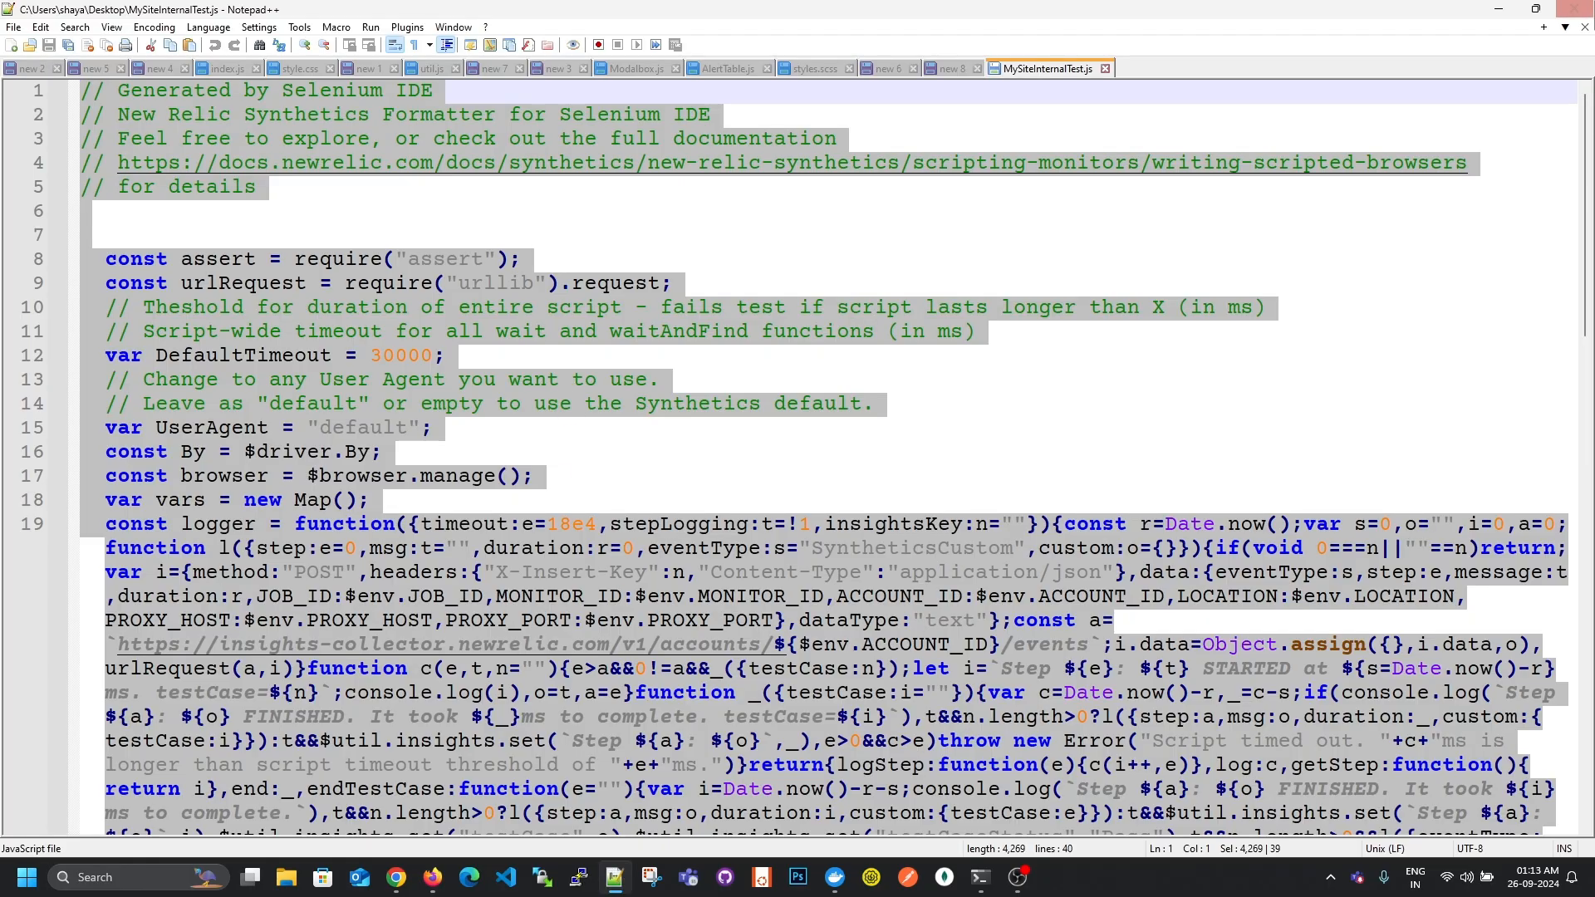
{"action": "scroll", "coordinate": [1102, 407], "scroll_direction": "down", "scroll_amount": 20}
{"action": "scroll", "coordinate": [1102, 407], "scroll_direction": "up", "scroll_amount": 10}
{"action": "scroll", "coordinate": [1101, 407], "scroll_direction": "up", "scroll_amount": 9}
{"action": "scroll", "coordinate": [1102, 407], "scroll_direction": "down", "scroll_amount": 4}
{"action": "left_click", "coordinate": [1499, 9]}
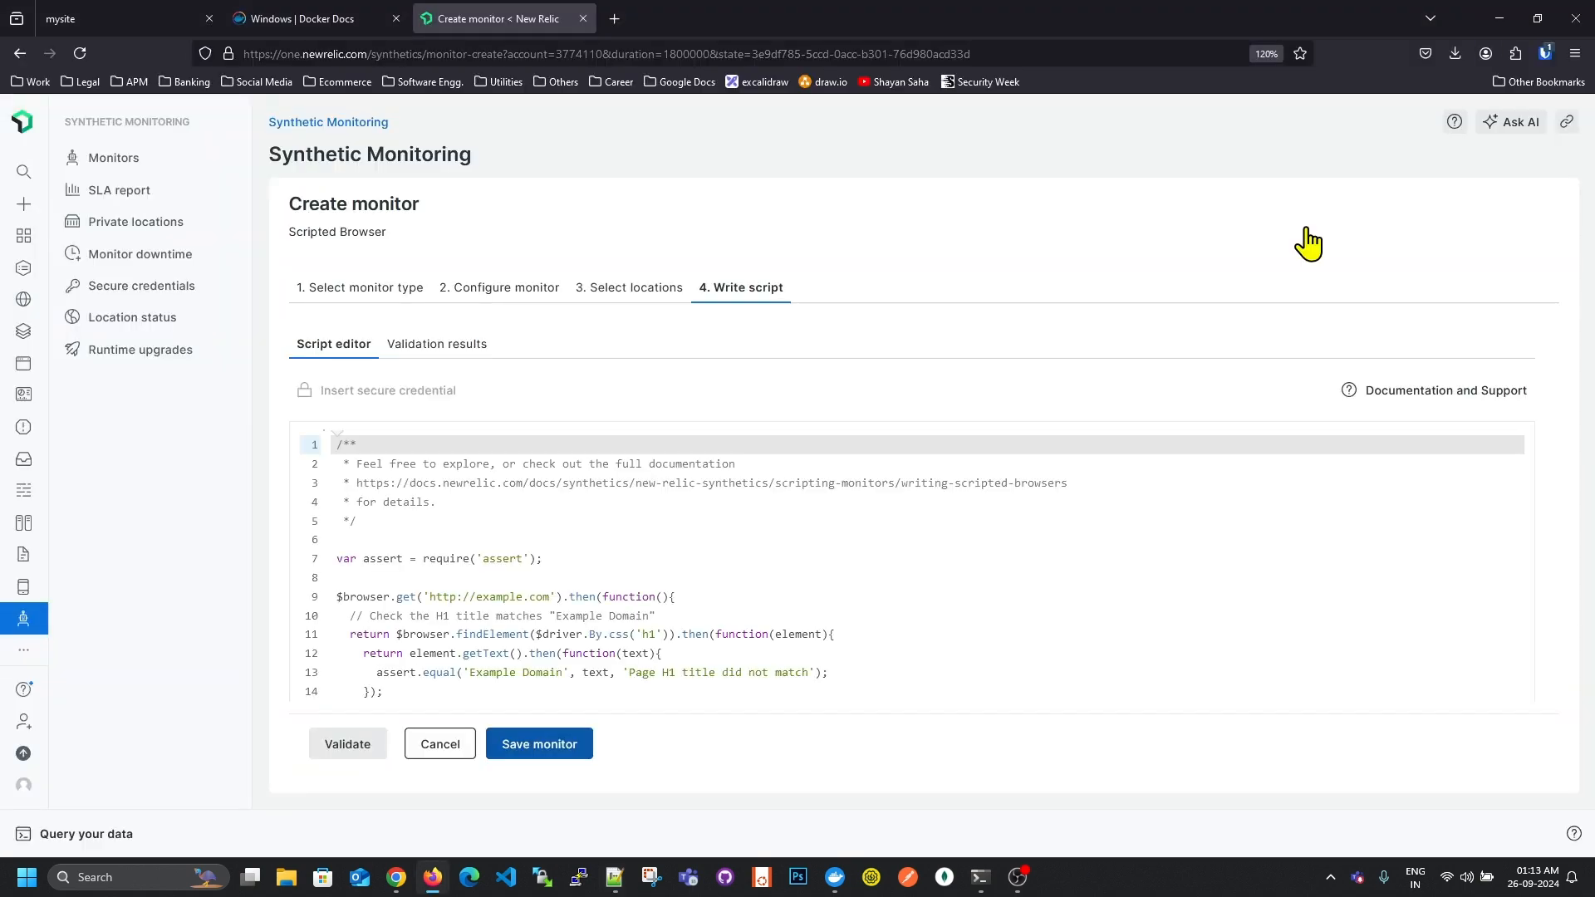
Replace the sample code in the monitor's script editor with the copied MySiteInternalTest.js script.
{"action": "left_click", "coordinate": [575, 557]}
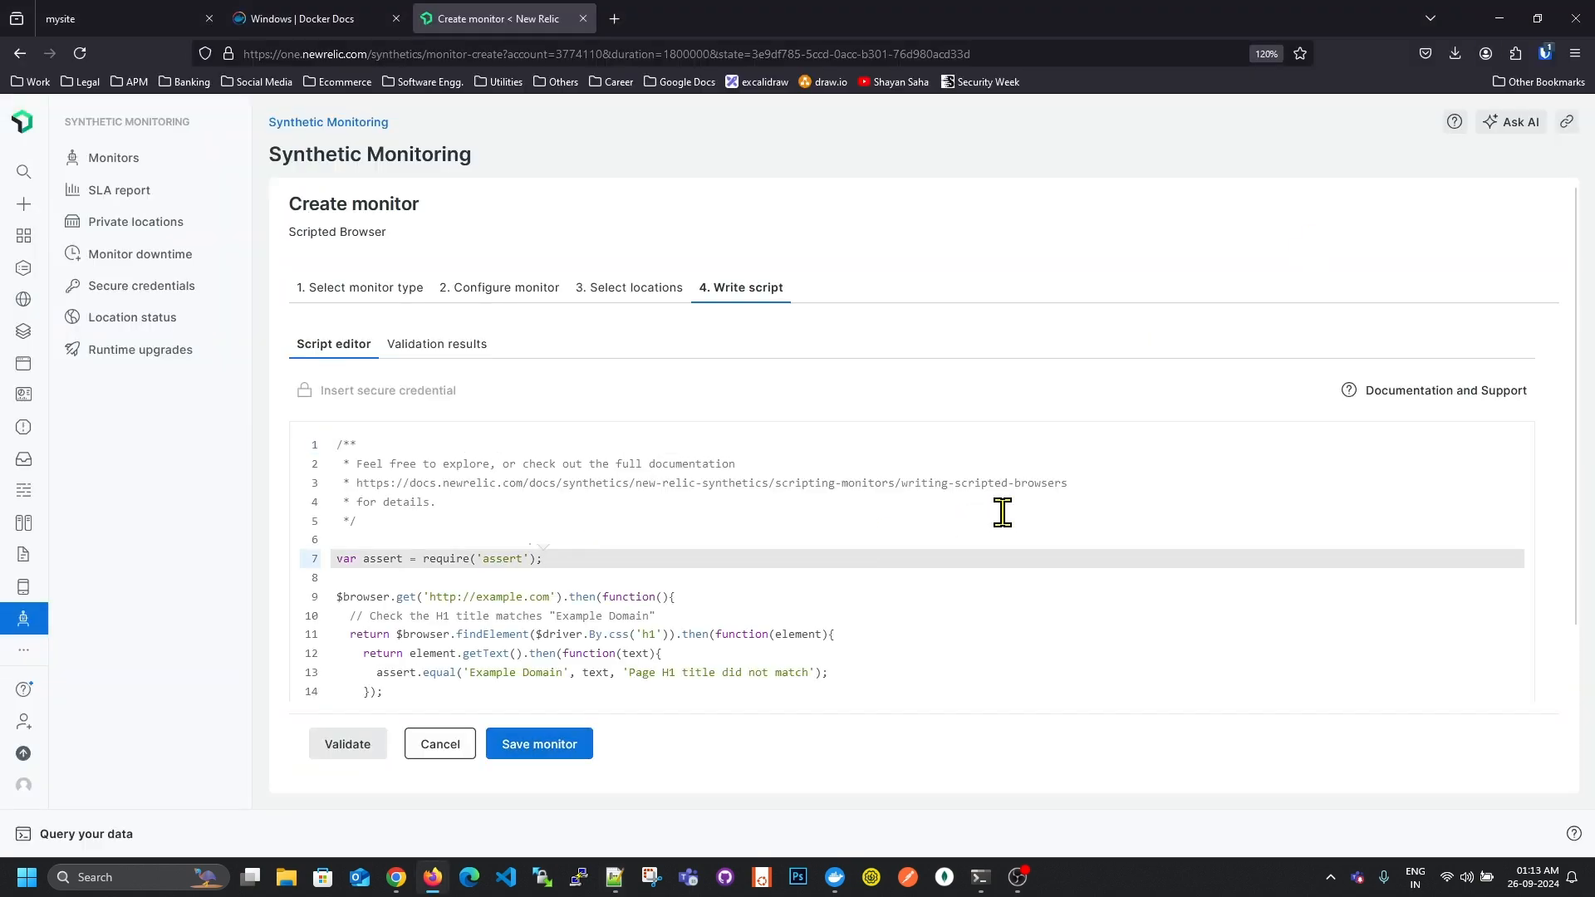
{"action": "key", "text": "ctrl+a"}
{"action": "key", "text": "BackSpace"}
{"action": "key", "text": "ctrl+v"}
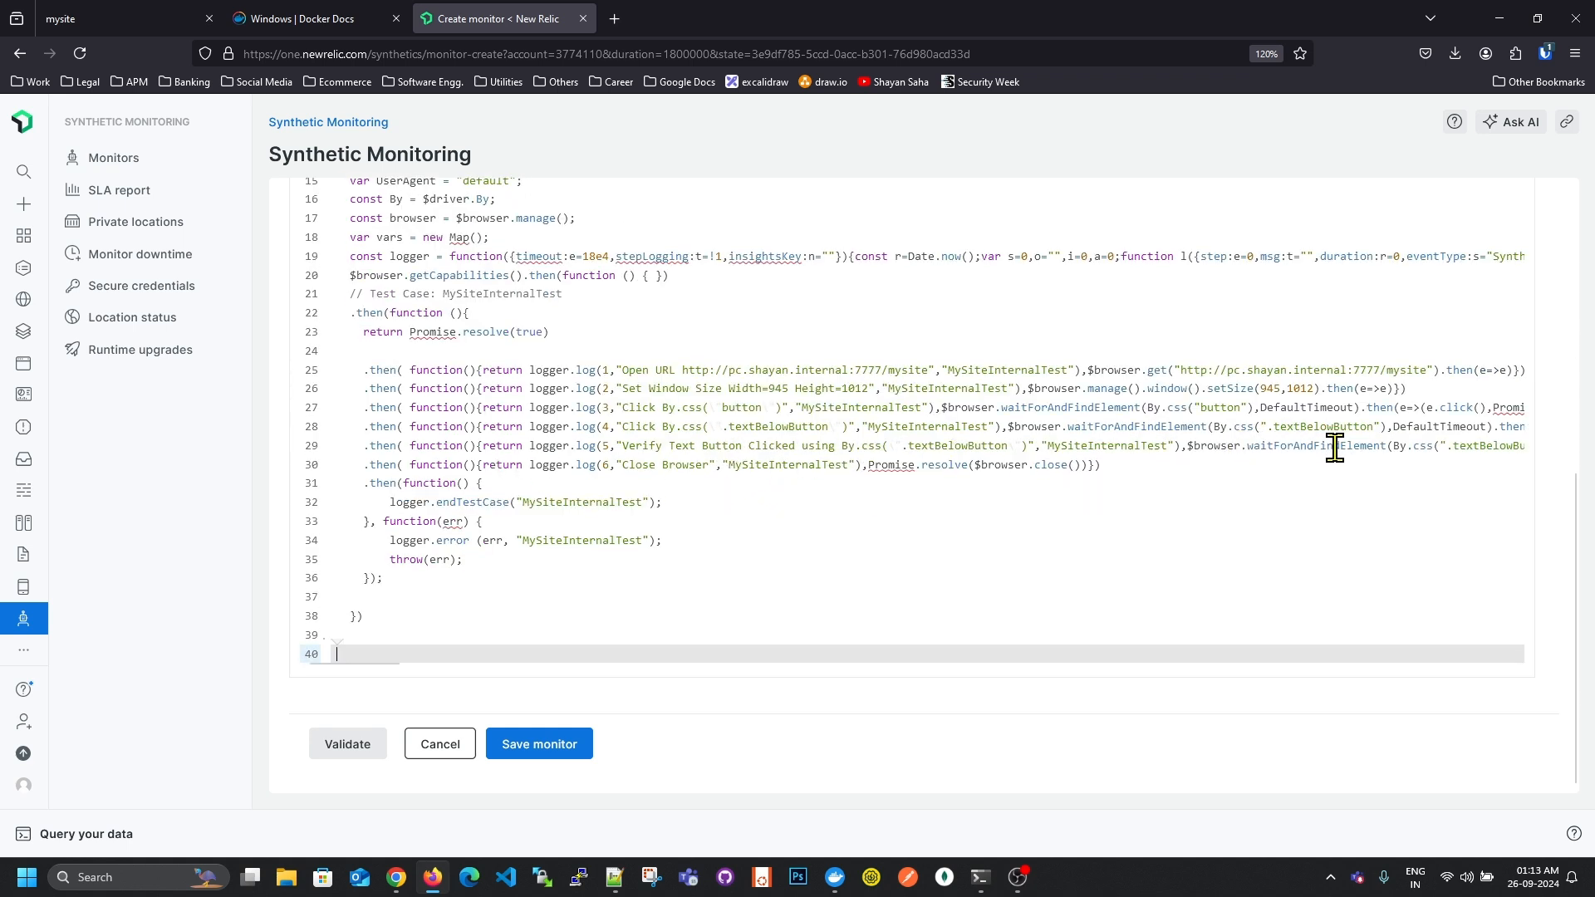
{"action": "scroll", "coordinate": [619, 515], "scroll_direction": "up", "scroll_amount": 6}
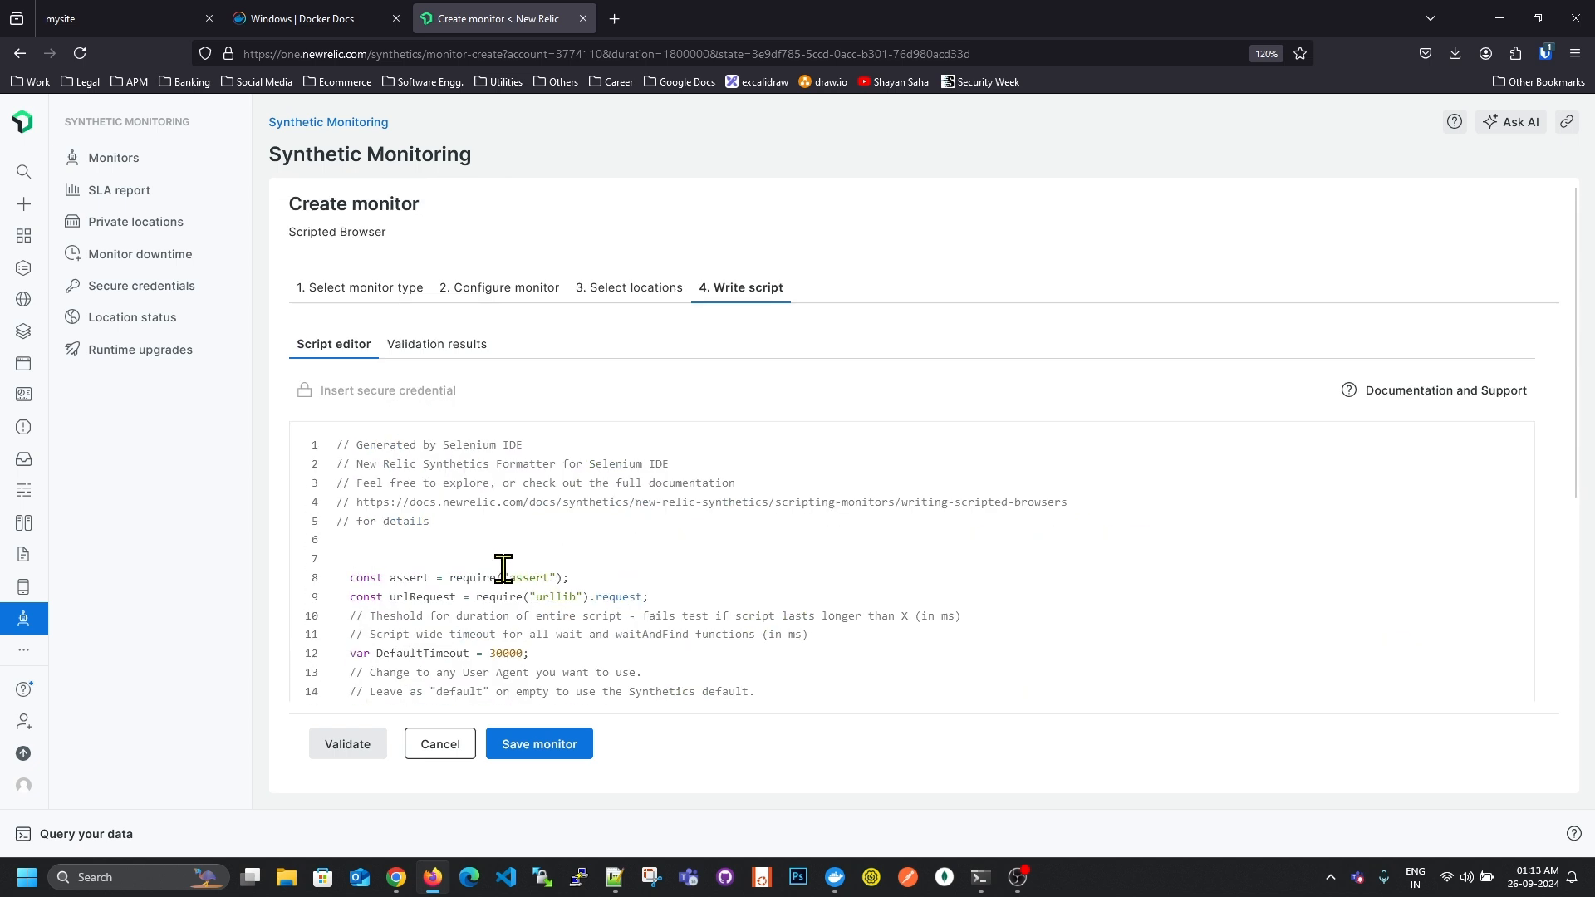
Start validating the monitor's script and check which private location the validation runs from.
{"action": "left_click", "coordinate": [363, 748]}
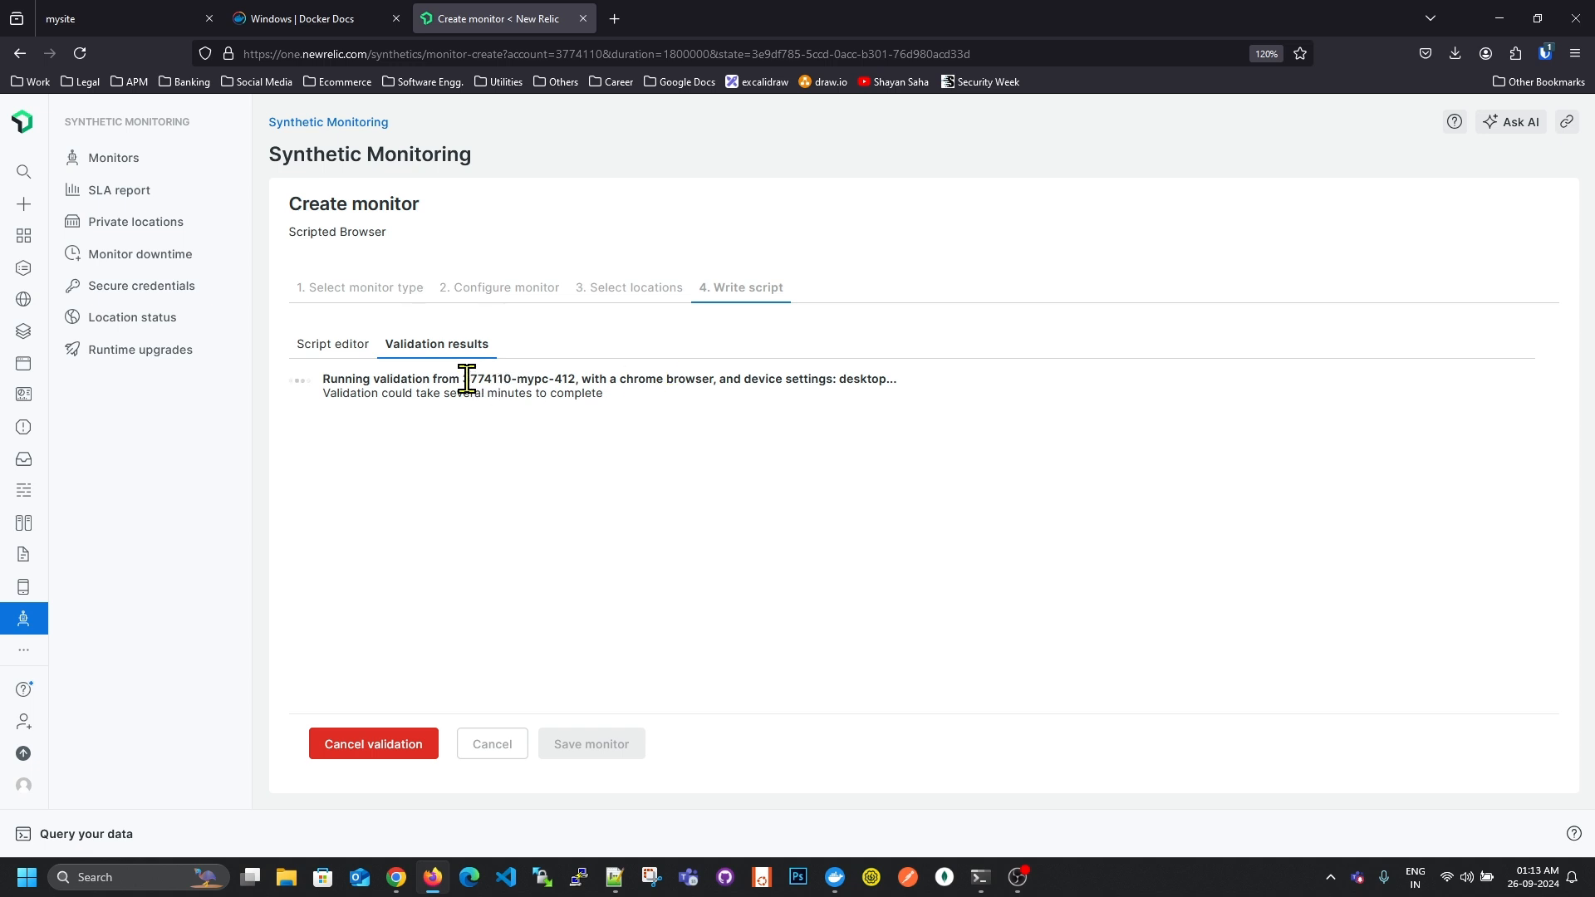
{"action": "left_click_drag", "start_coordinate": [463, 377], "coordinate": [571, 378]}
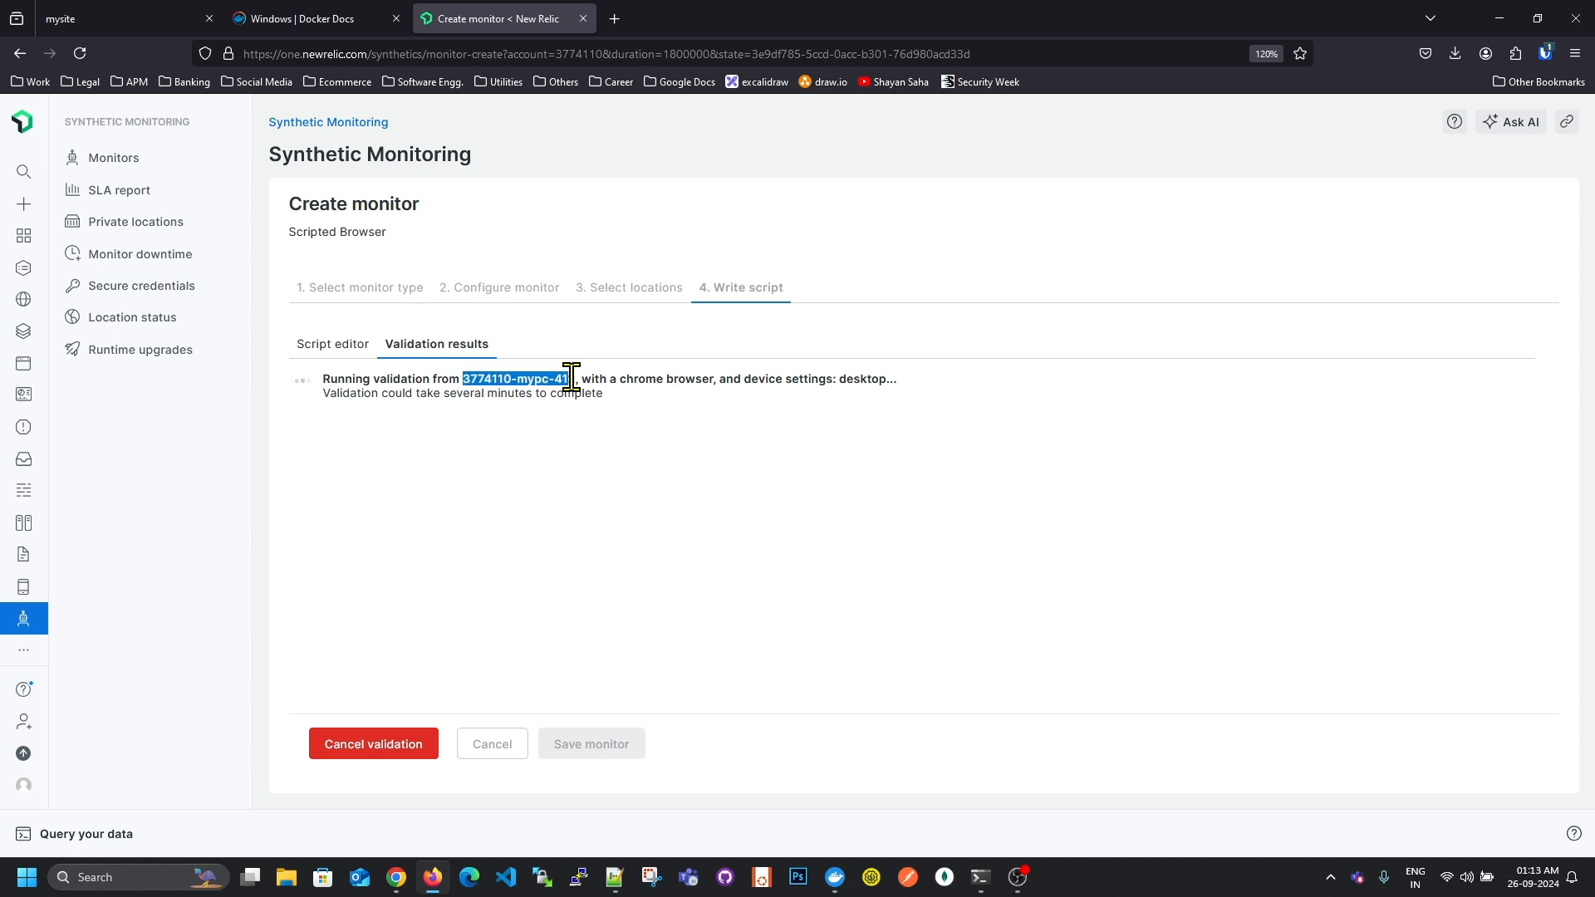
{"action": "left_click", "coordinate": [575, 378]}
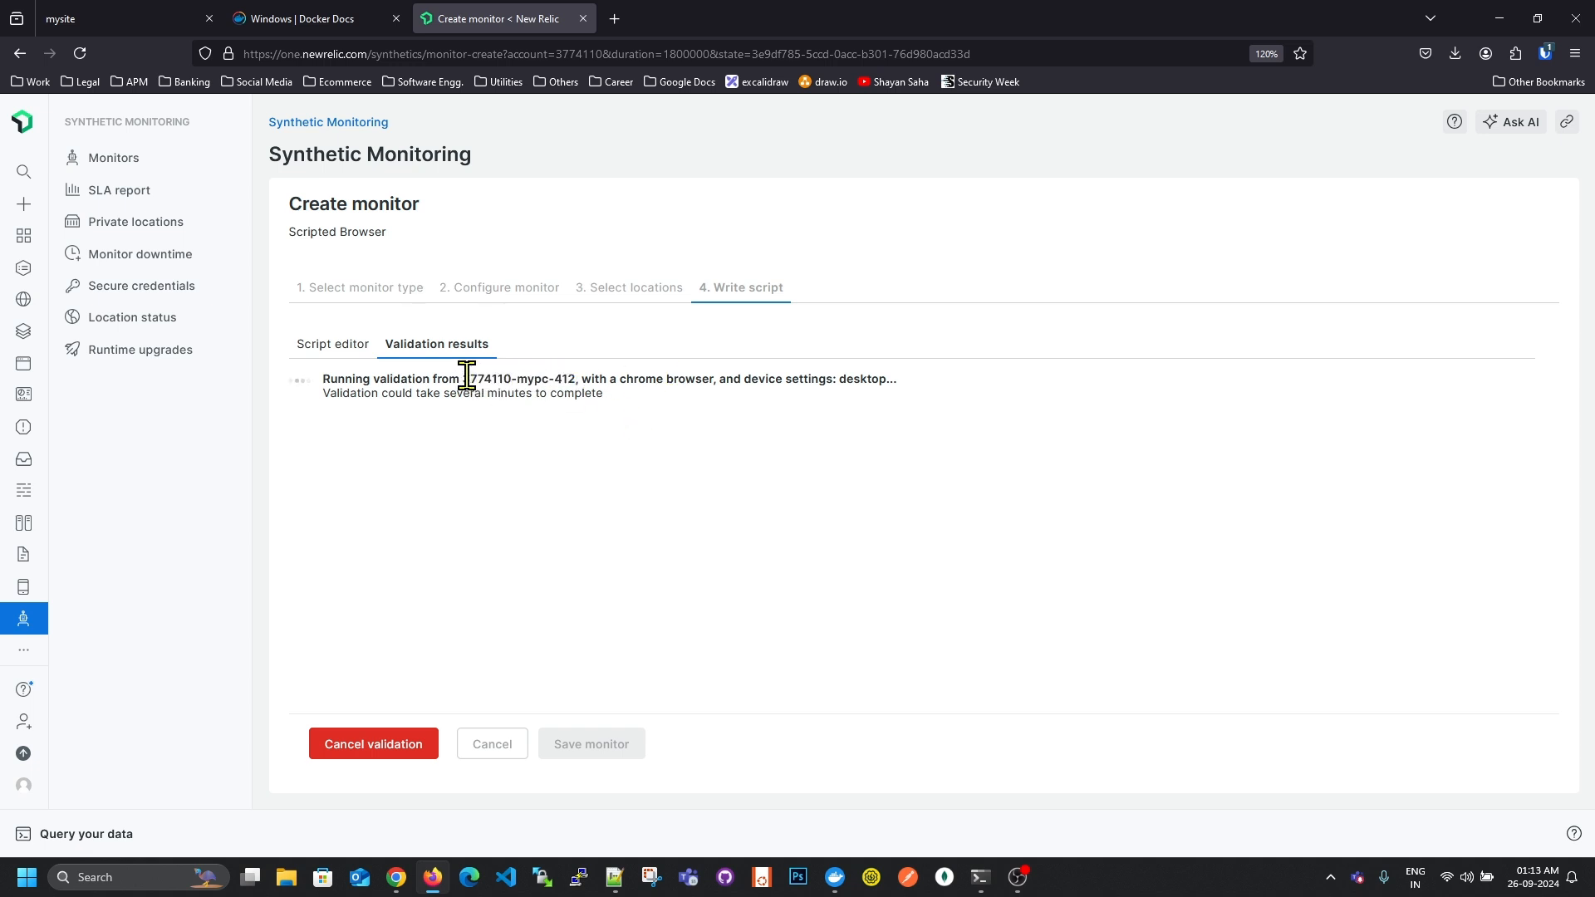
{"action": "left_click_drag", "start_coordinate": [550, 381], "coordinate": [530, 379]}
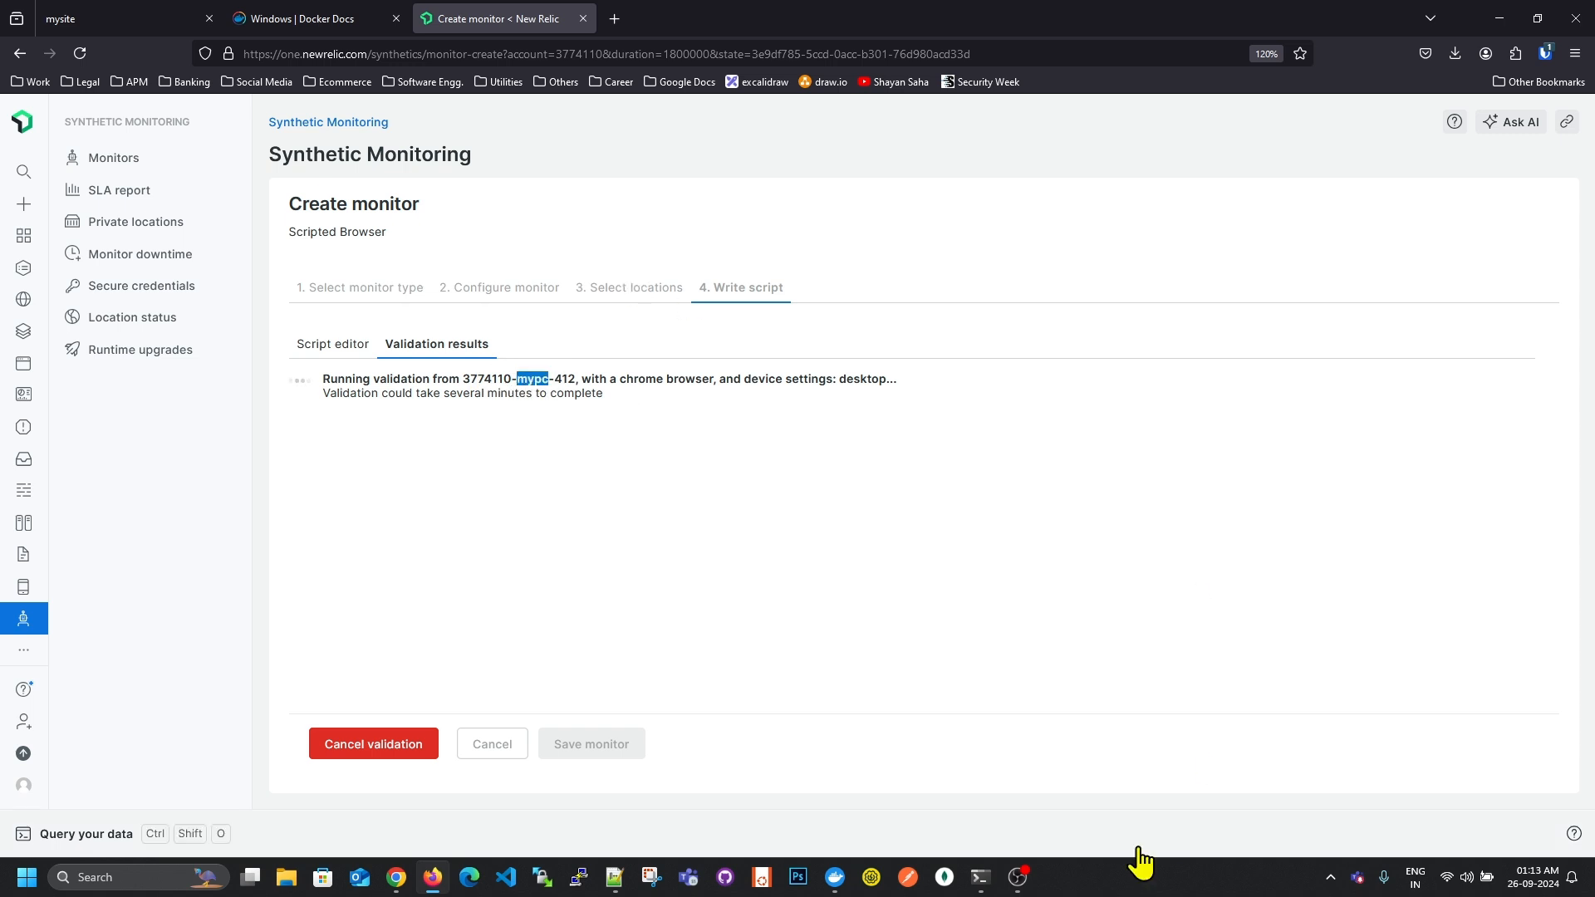
Open the synthetics-job-manager container's details in Docker Desktop, read its log entry about pulling the browser runtime image, and return to New Relic.
{"action": "left_click", "coordinate": [835, 878]}
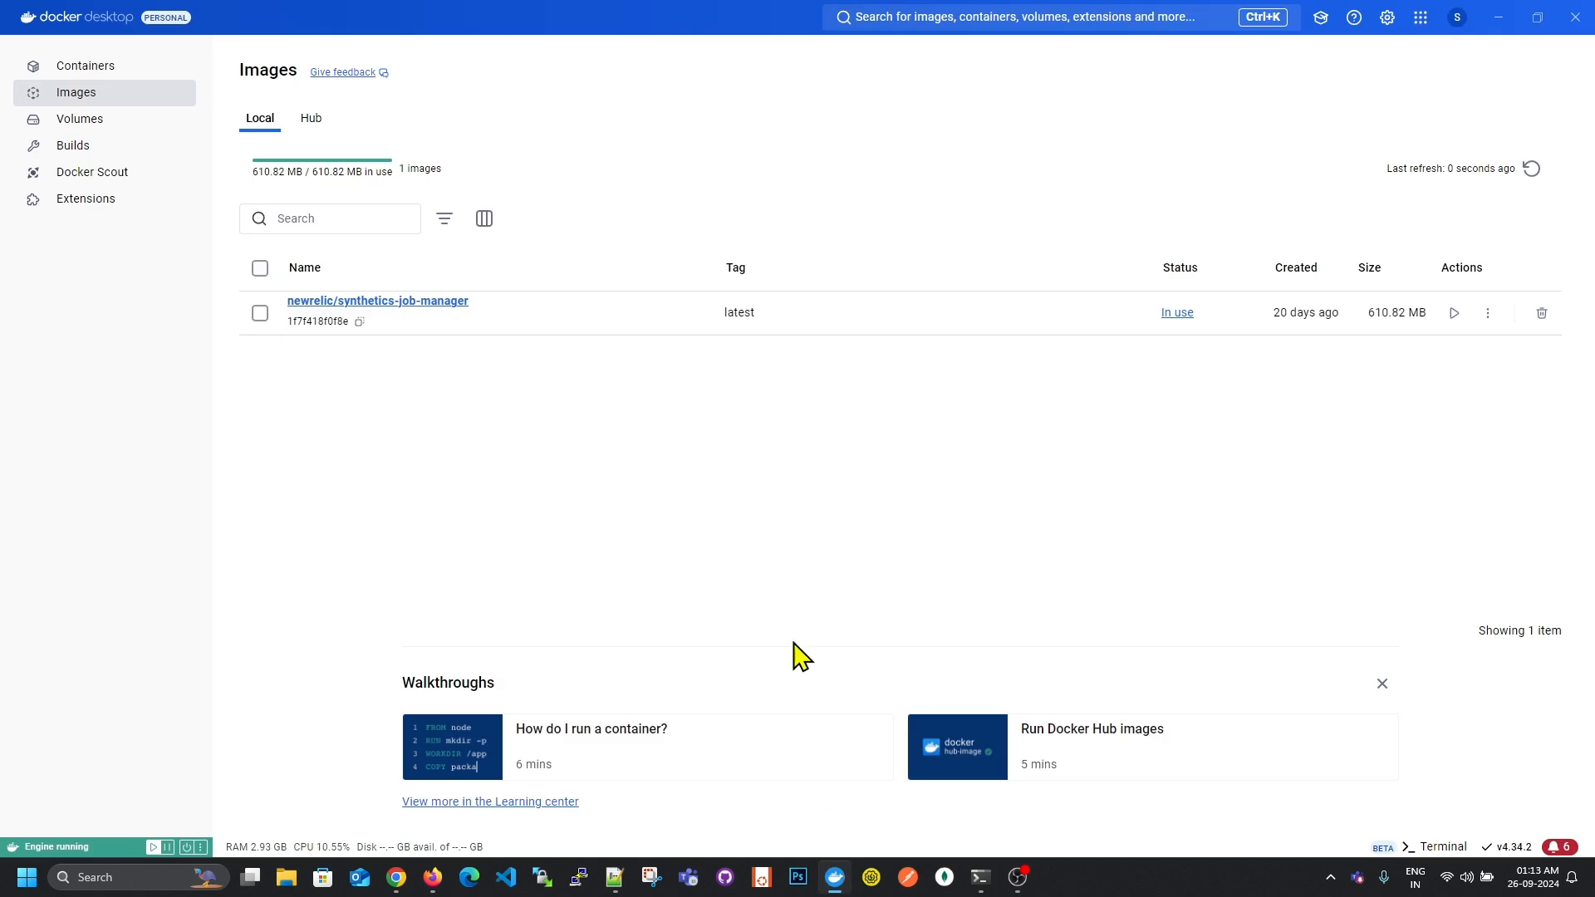
{"action": "left_click", "coordinate": [92, 64]}
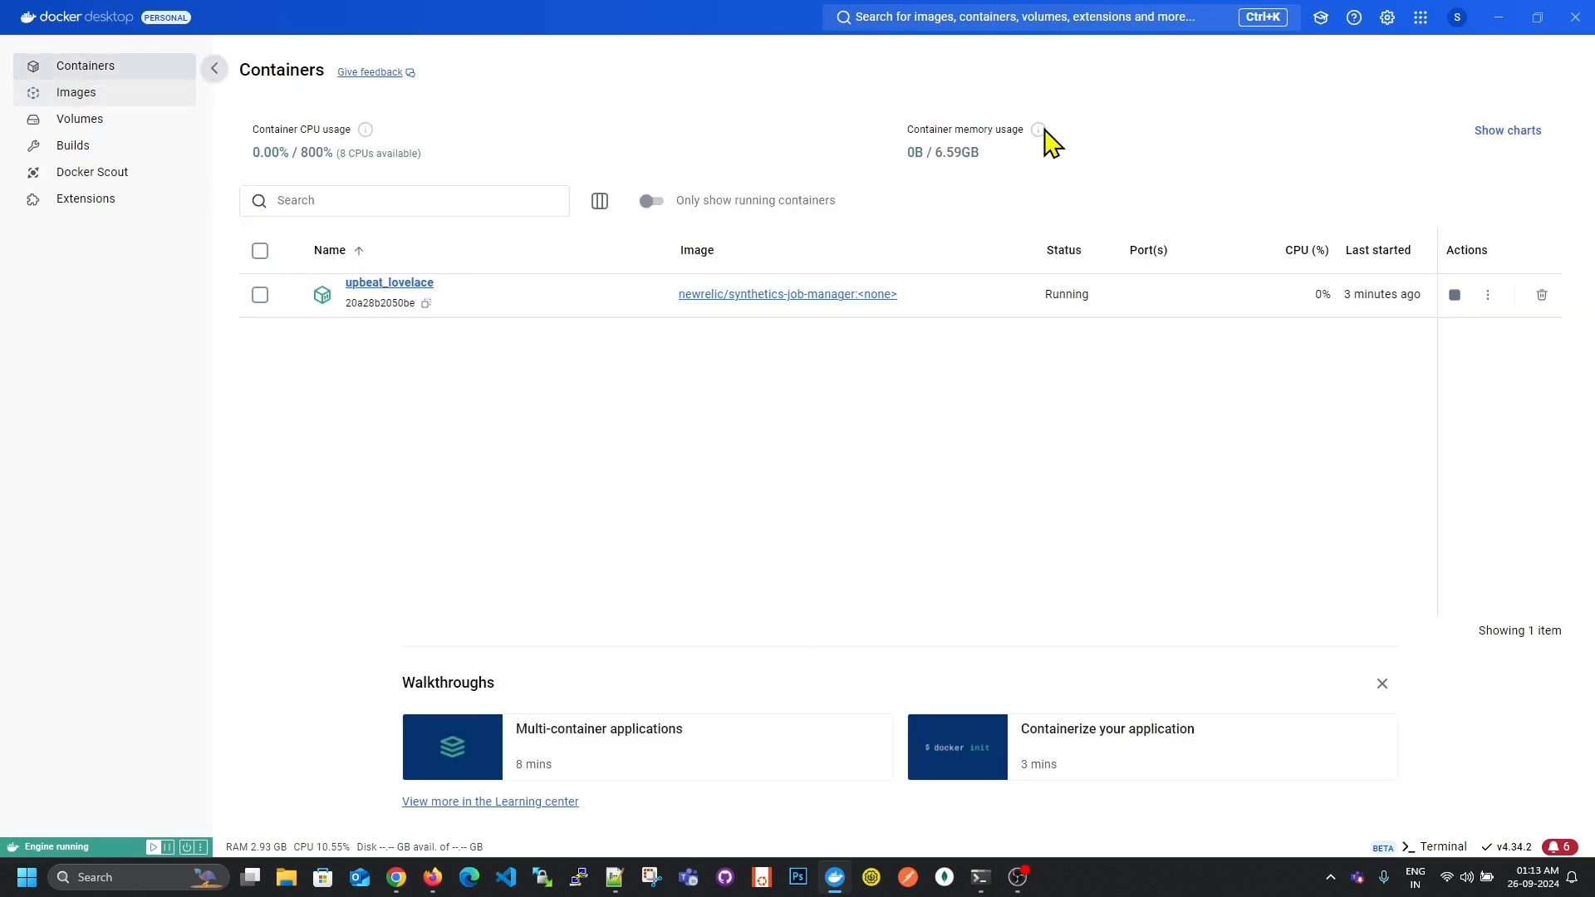
{"action": "left_click", "coordinate": [1488, 296]}
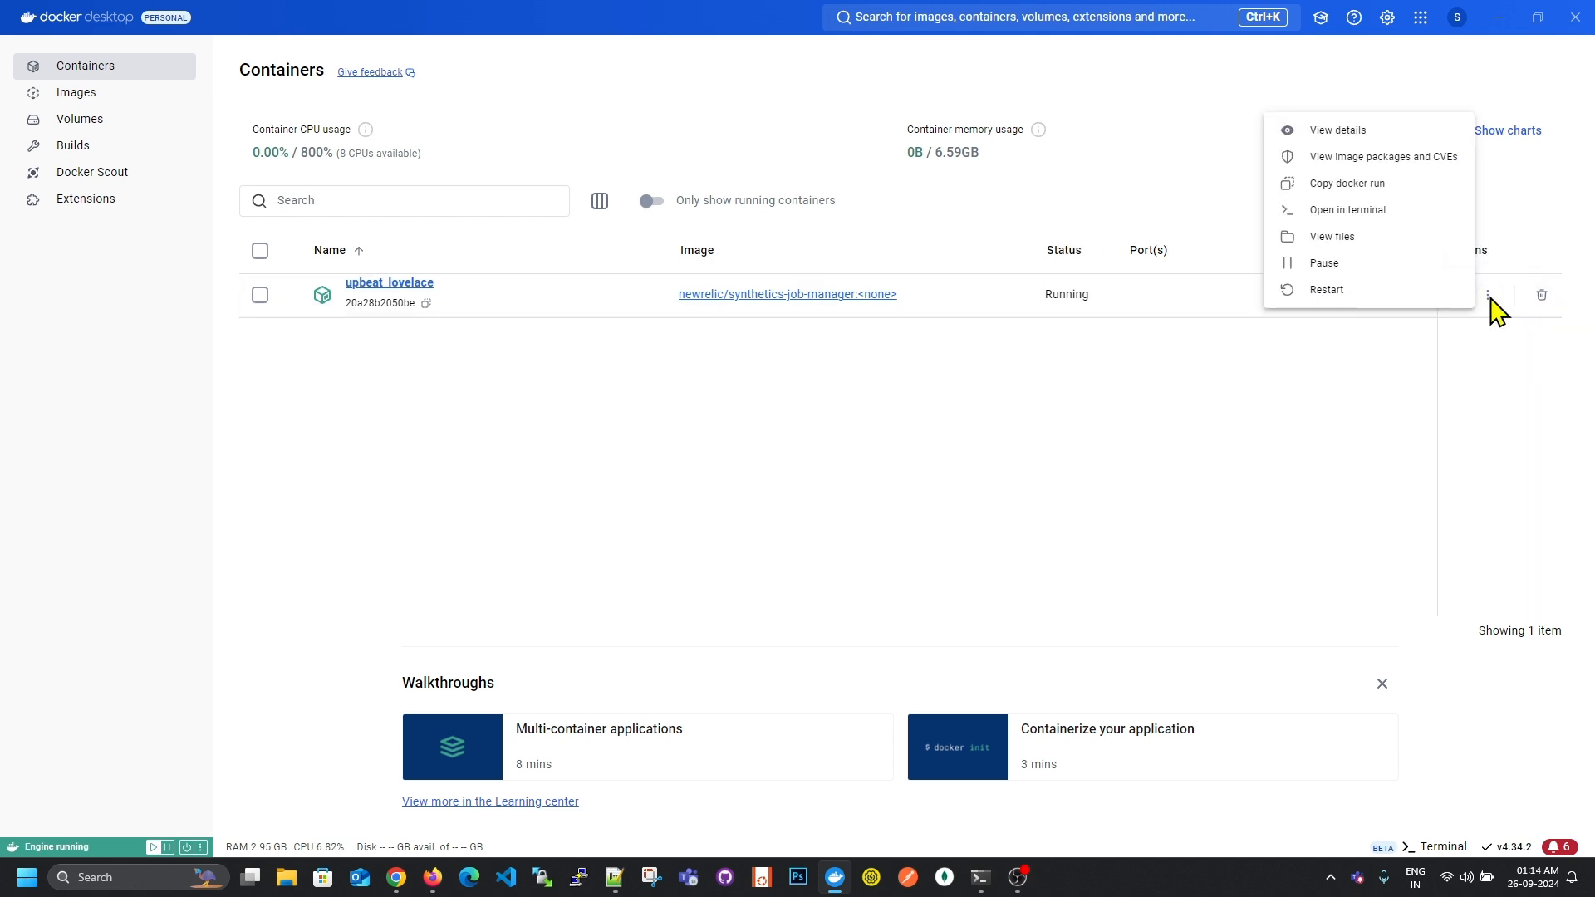
{"action": "left_click", "coordinate": [1372, 130]}
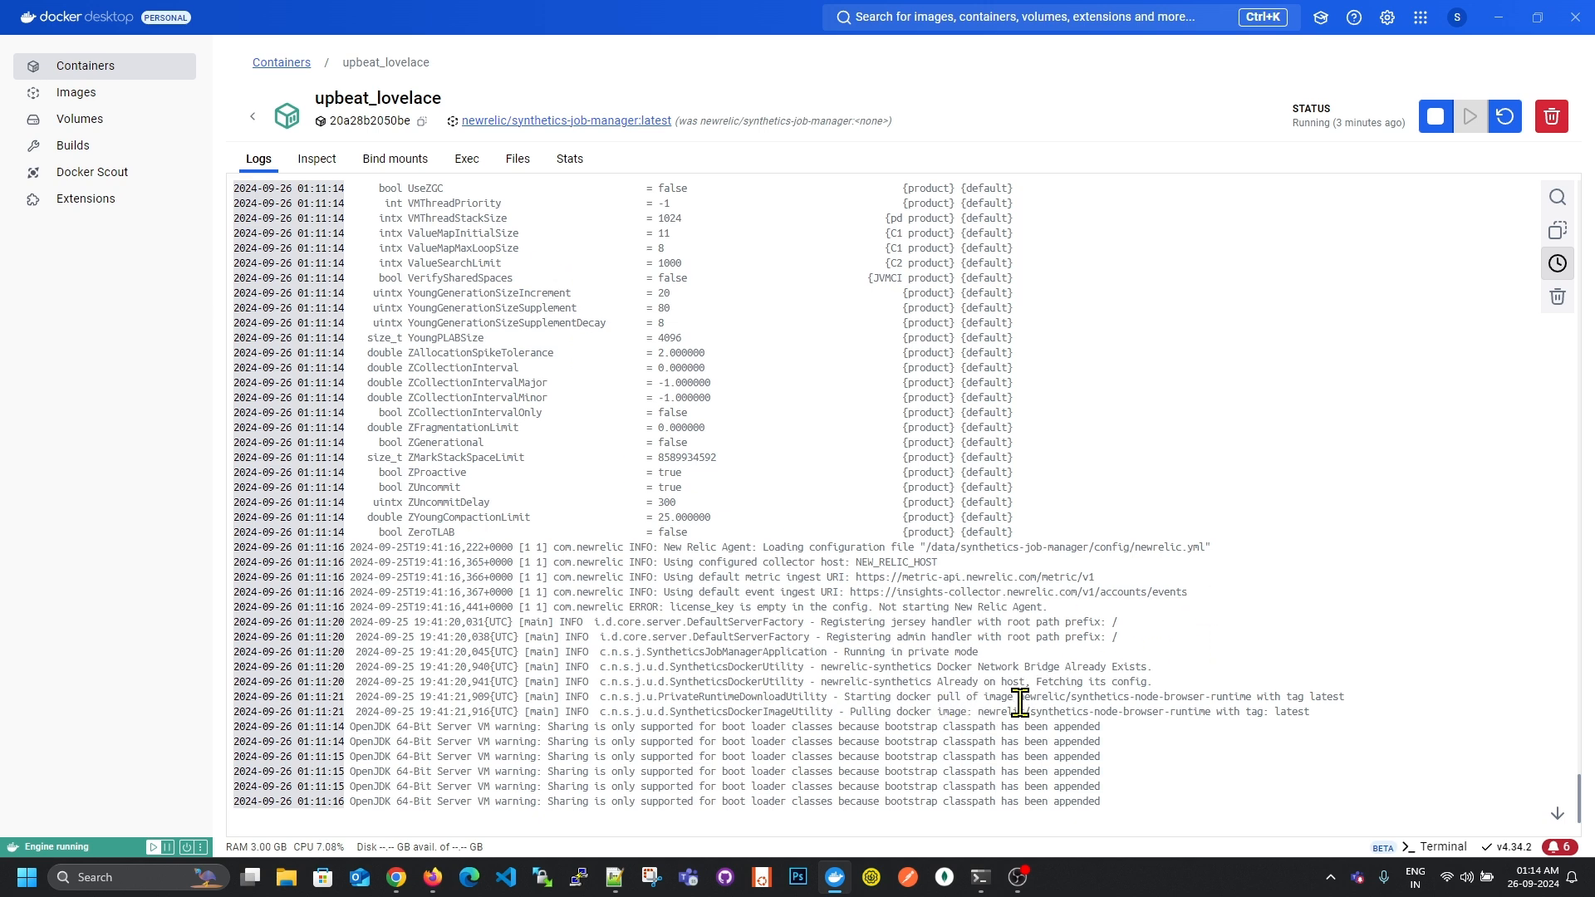
{"action": "left_click_drag", "start_coordinate": [856, 711], "coordinate": [1328, 711]}
{"action": "left_click", "coordinate": [1334, 718]}
{"action": "left_click", "coordinate": [433, 877]}
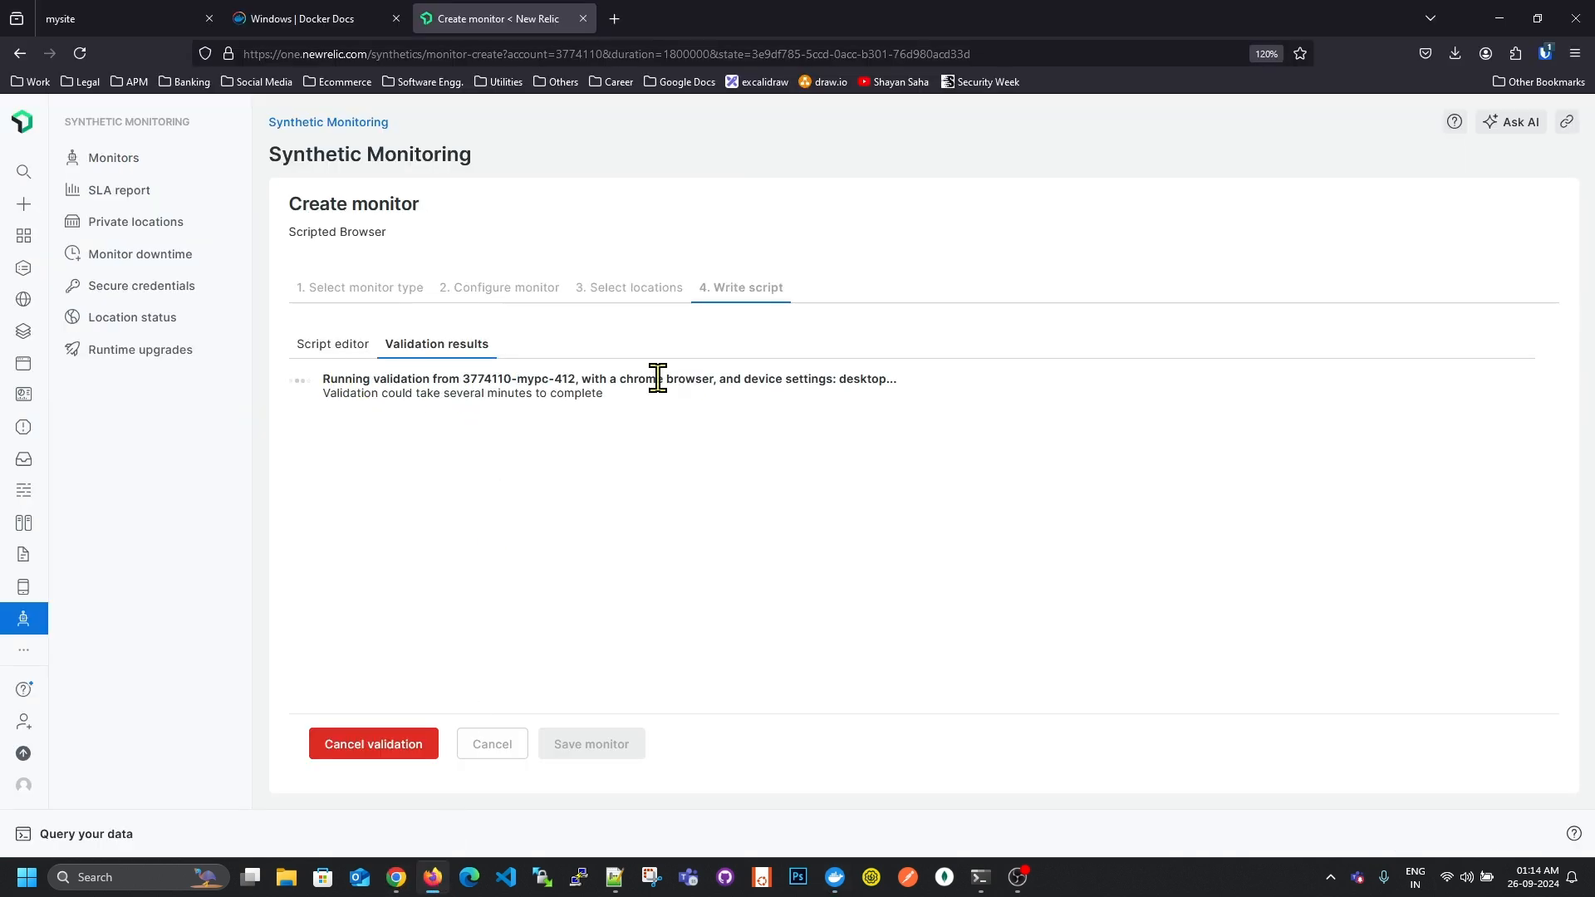
Recheck the latest job manager container logs in Docker Desktop and return to the running validation in New Relic.
{"action": "left_click", "coordinate": [839, 880]}
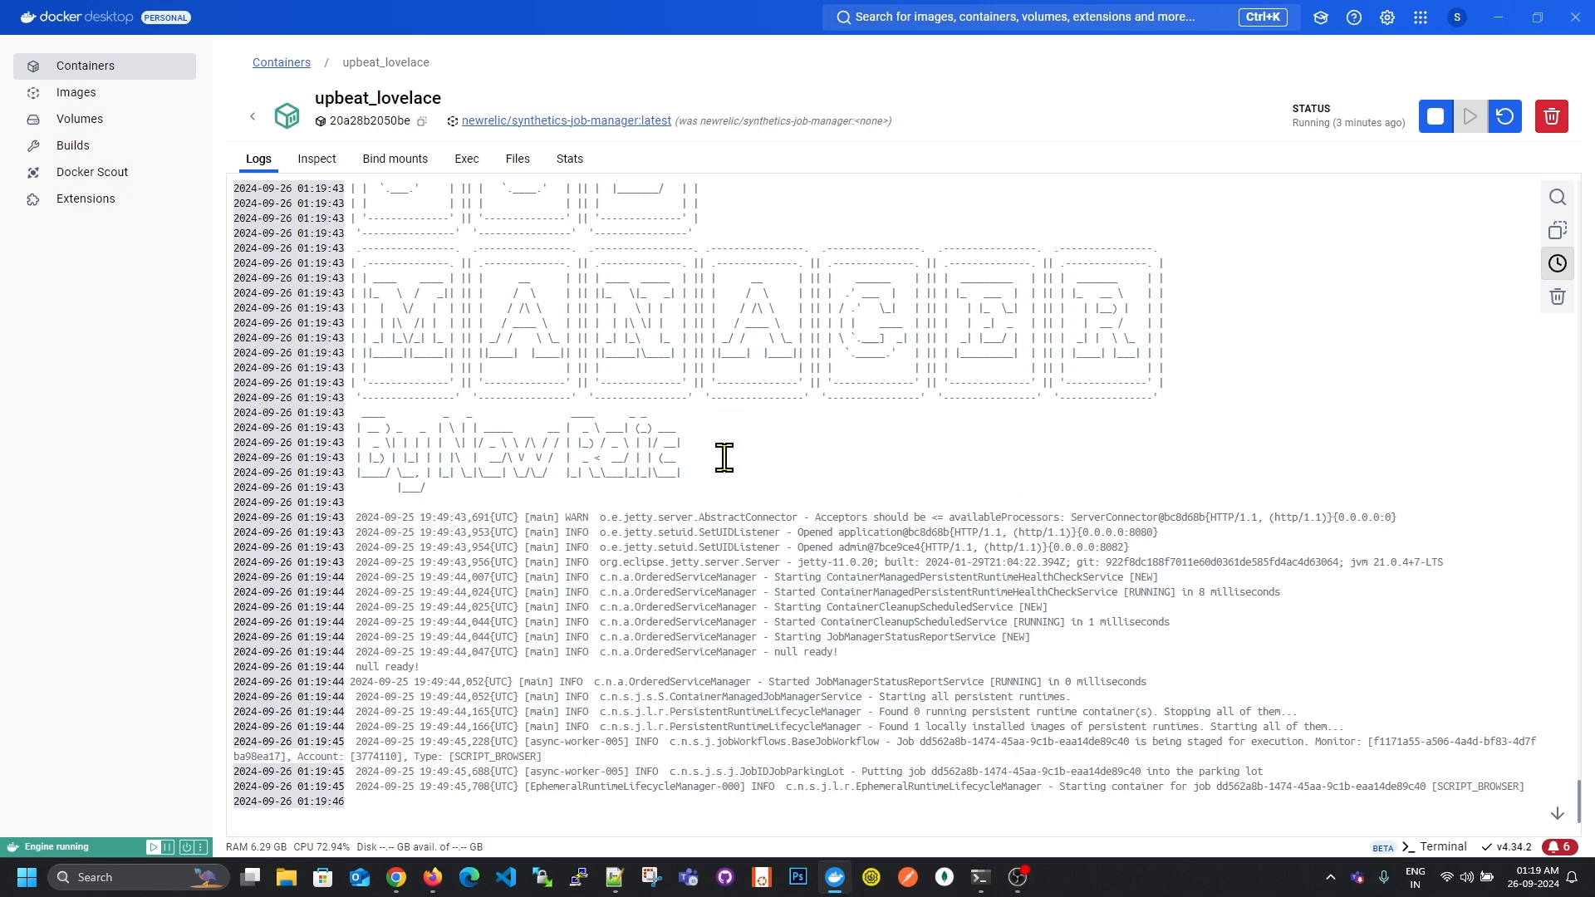
{"action": "left_click", "coordinate": [434, 877]}
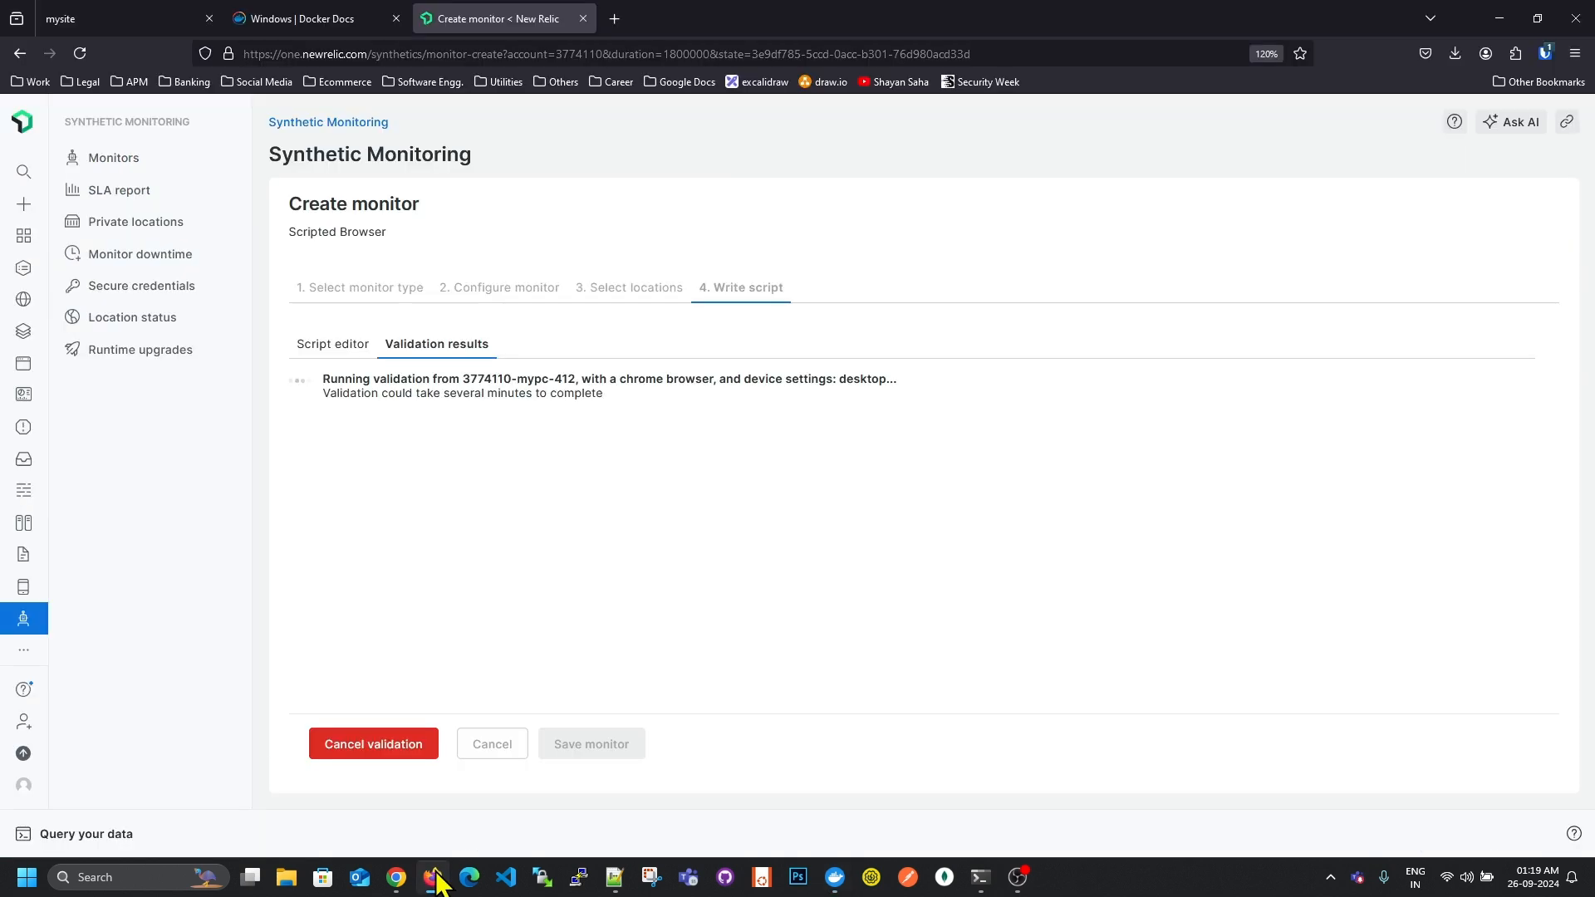
{"action": "left_click", "coordinate": [433, 877]}
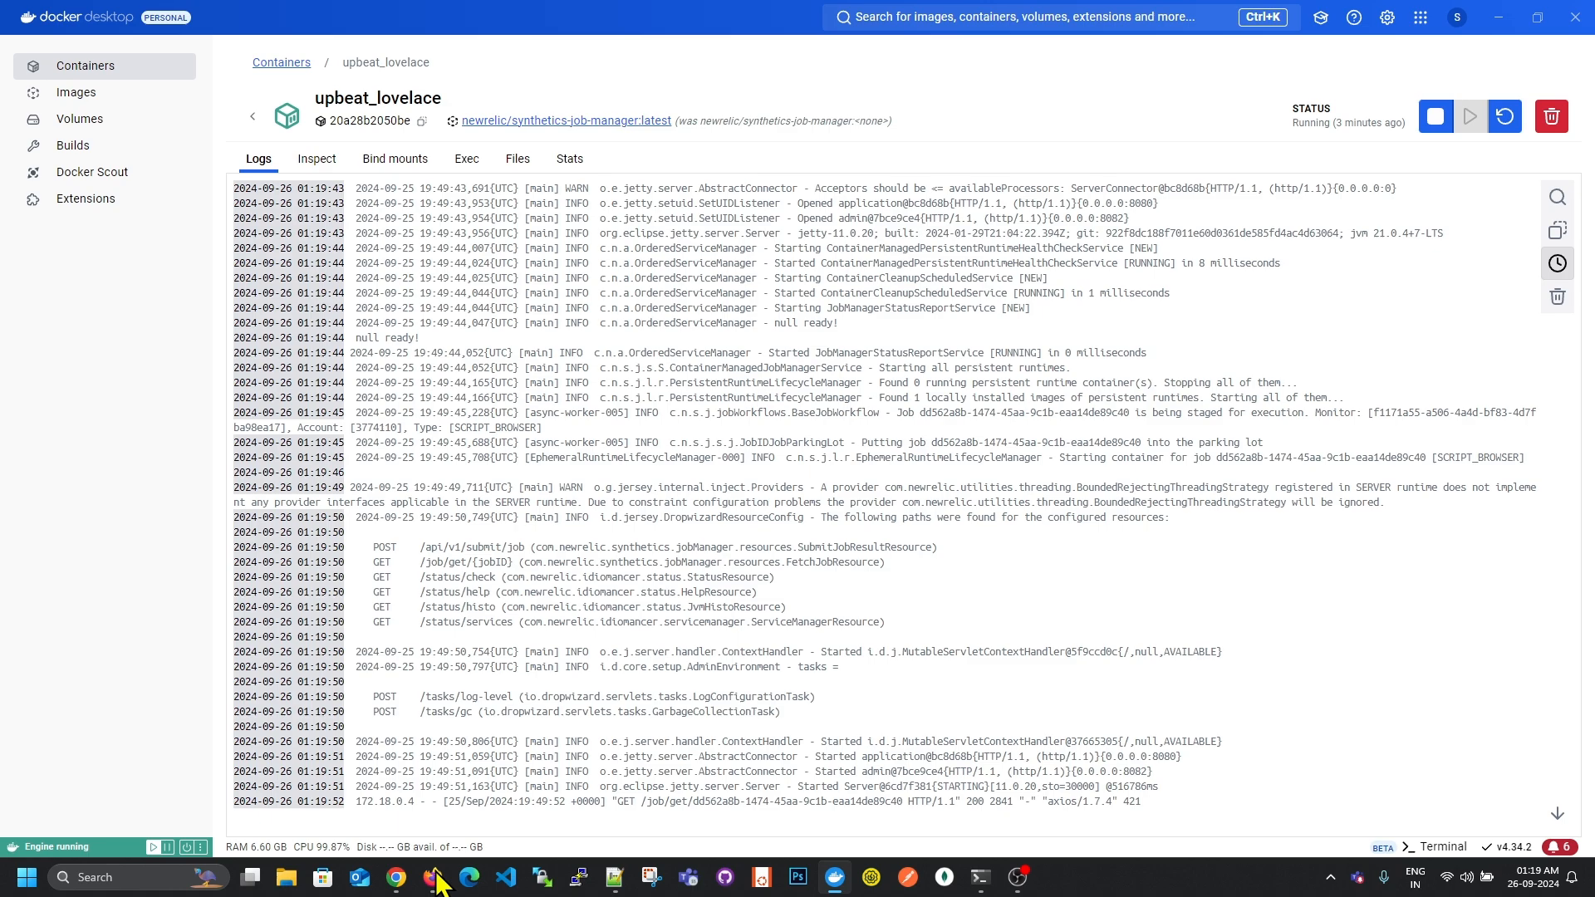
{"action": "left_click", "coordinate": [433, 877]}
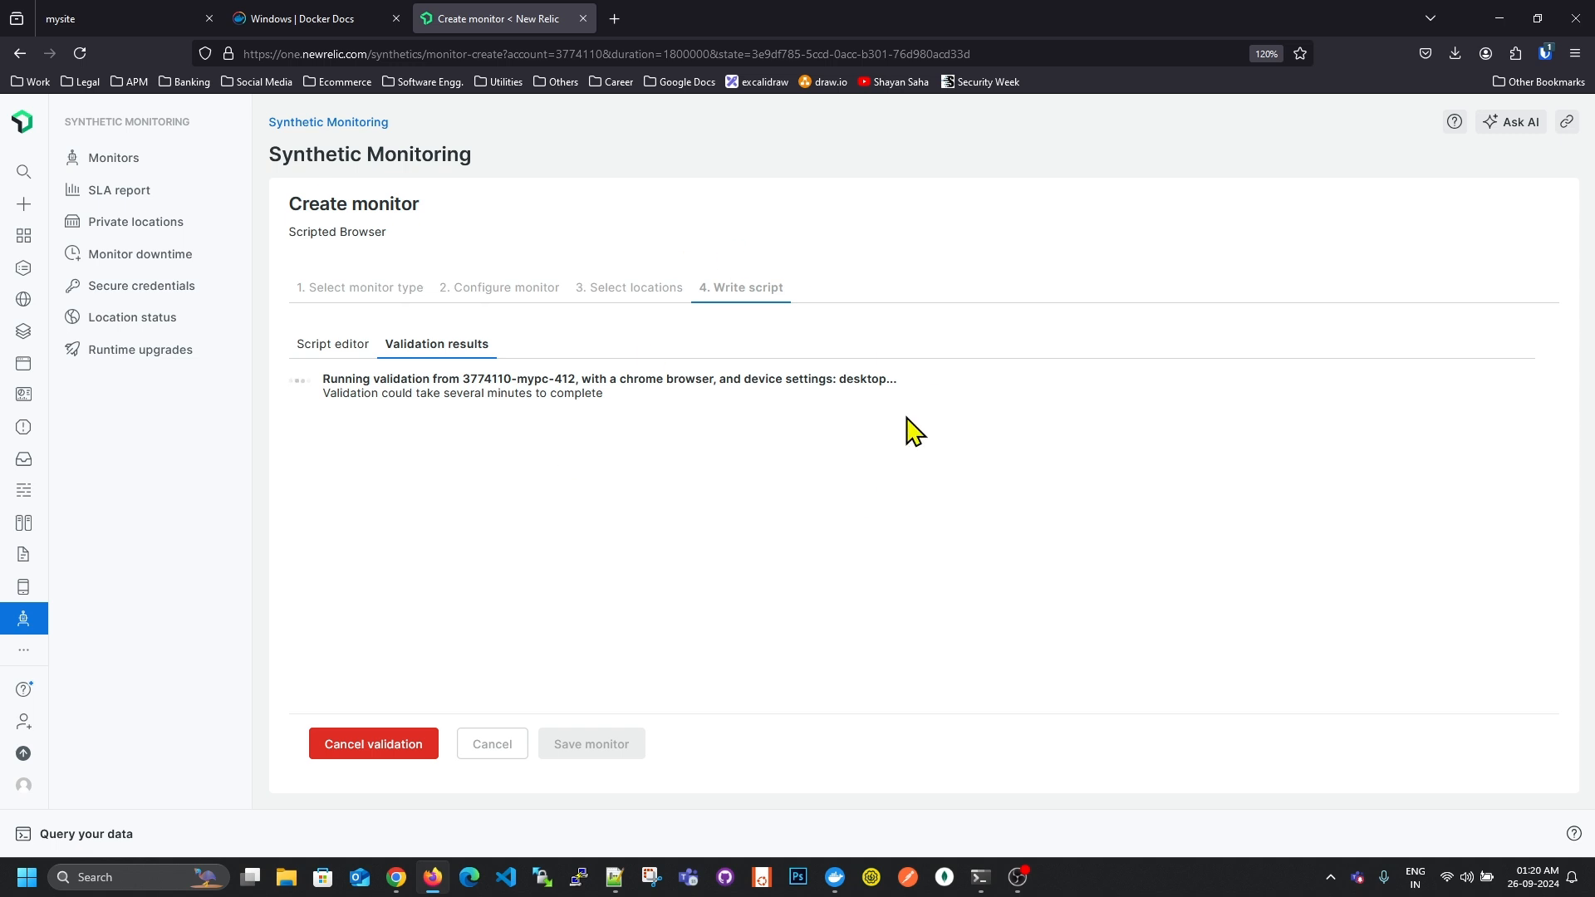
Check the internal site's request log in the terminal window, move the window aside, and minimize it.
{"action": "left_click", "coordinate": [984, 881]}
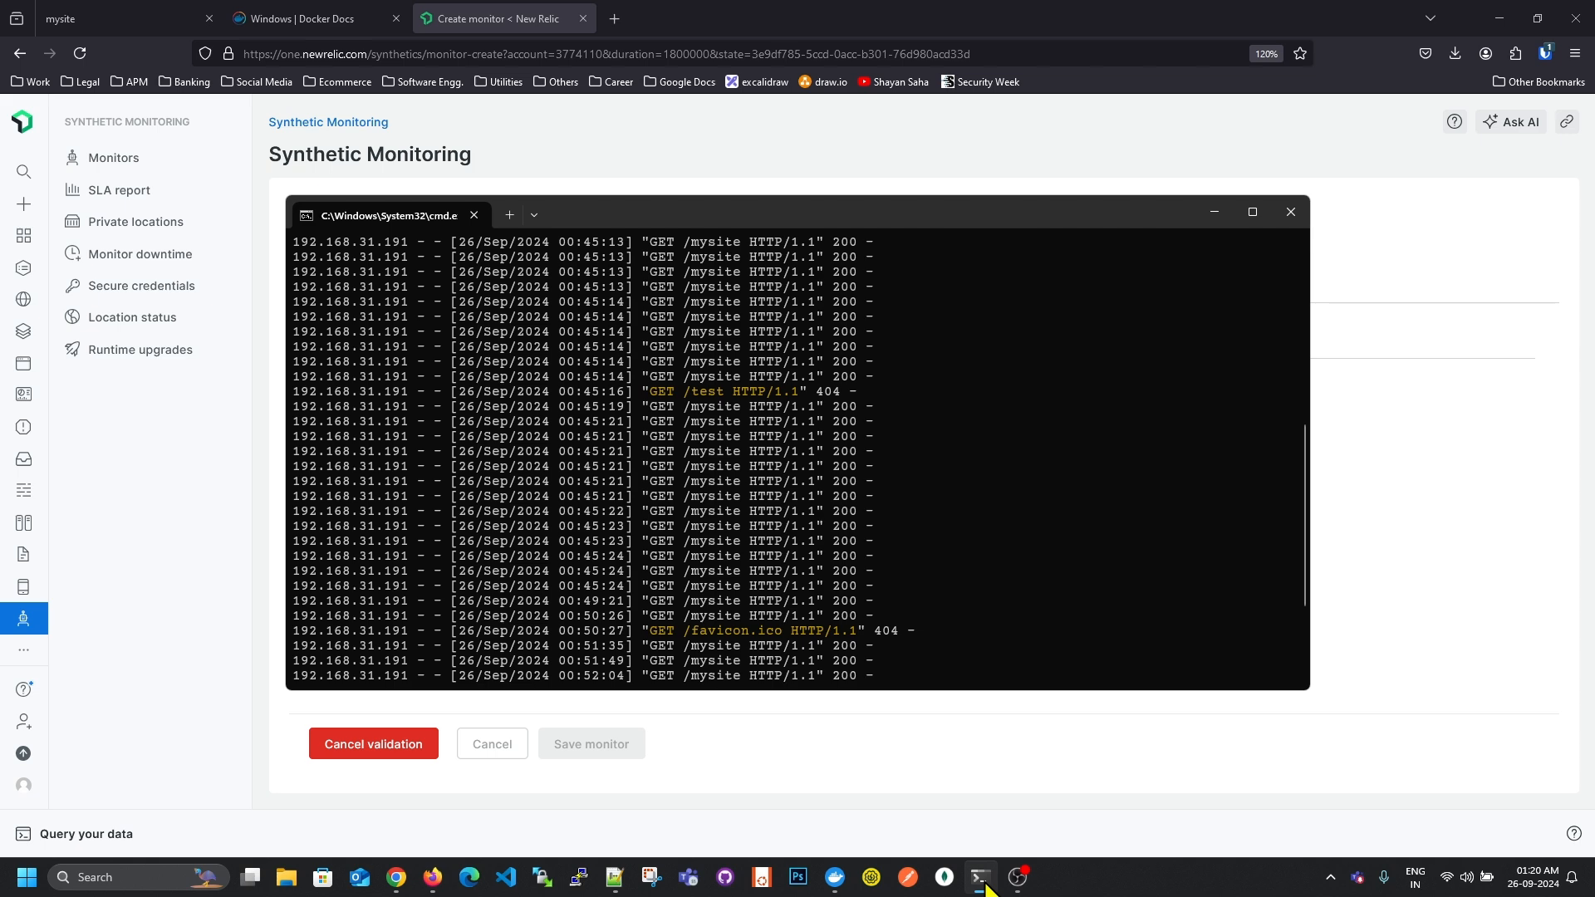
{"action": "left_click", "coordinate": [986, 887]}
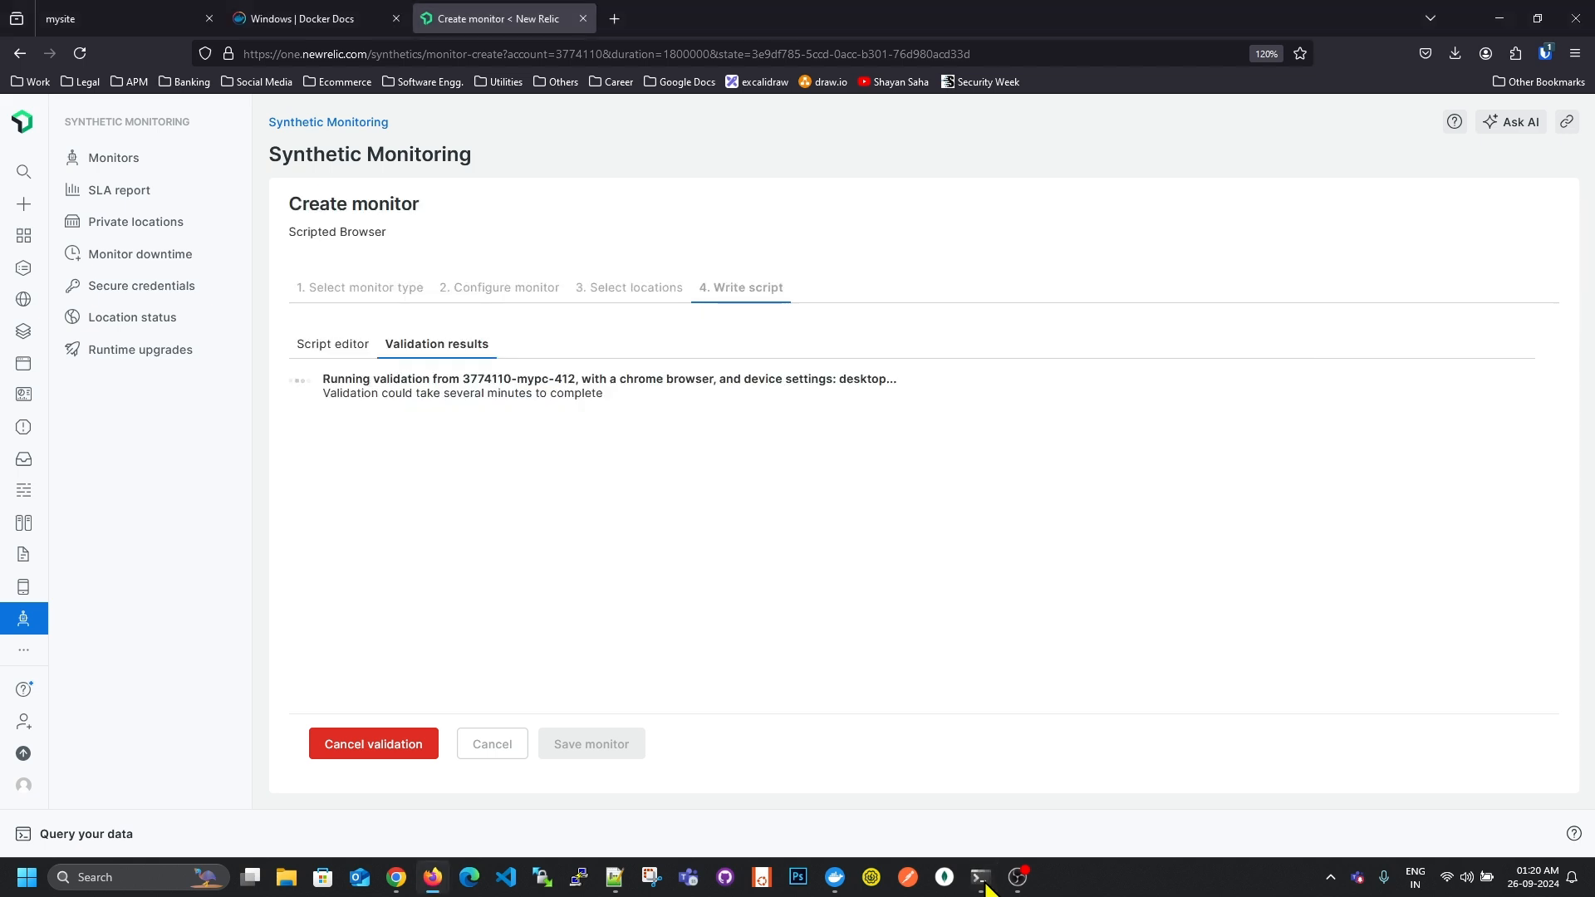
{"action": "left_click", "coordinate": [983, 882]}
{"action": "left_click_drag", "start_coordinate": [769, 220], "coordinate": [1235, 158]}
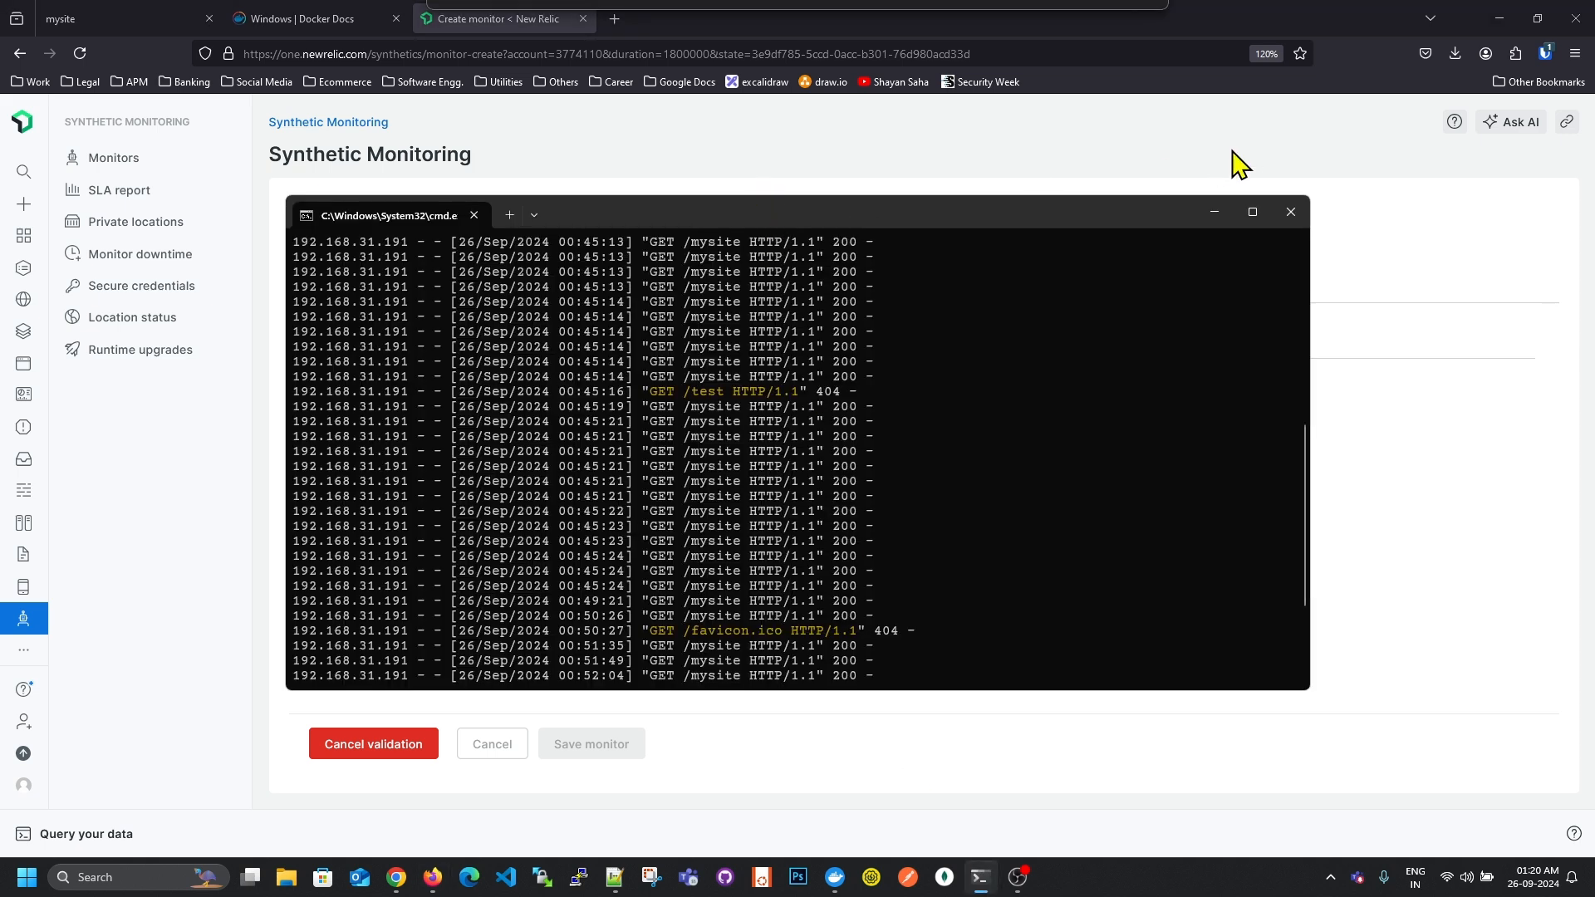
{"action": "left_click_drag", "start_coordinate": [1111, 146], "coordinate": [964, 123]}
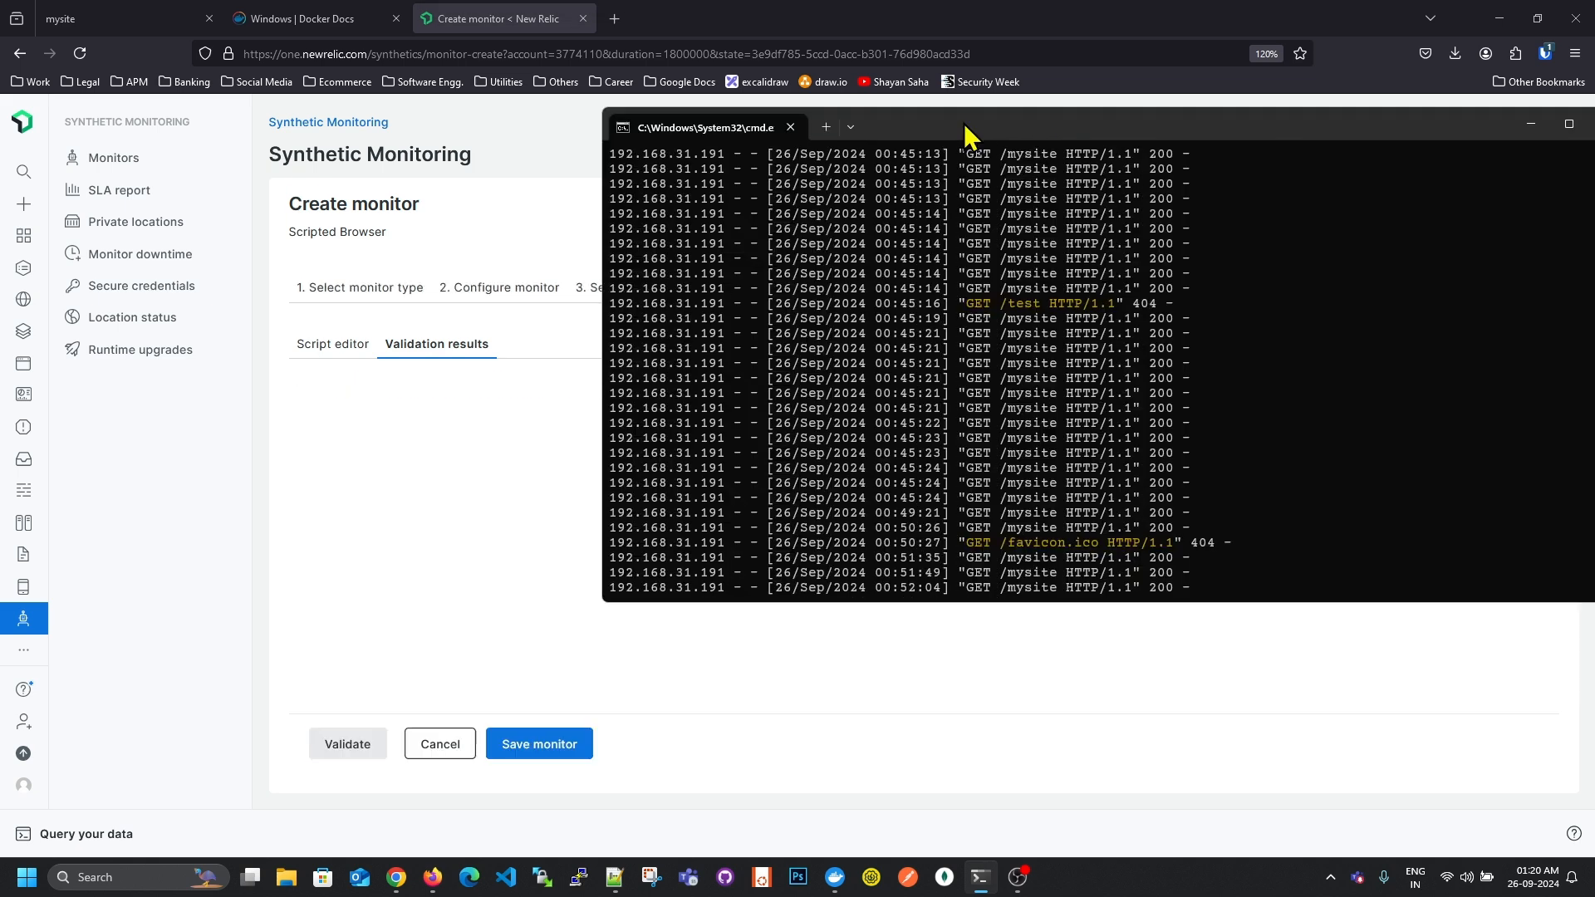
{"action": "left_click_drag", "start_coordinate": [1134, 128], "coordinate": [1086, 122]}
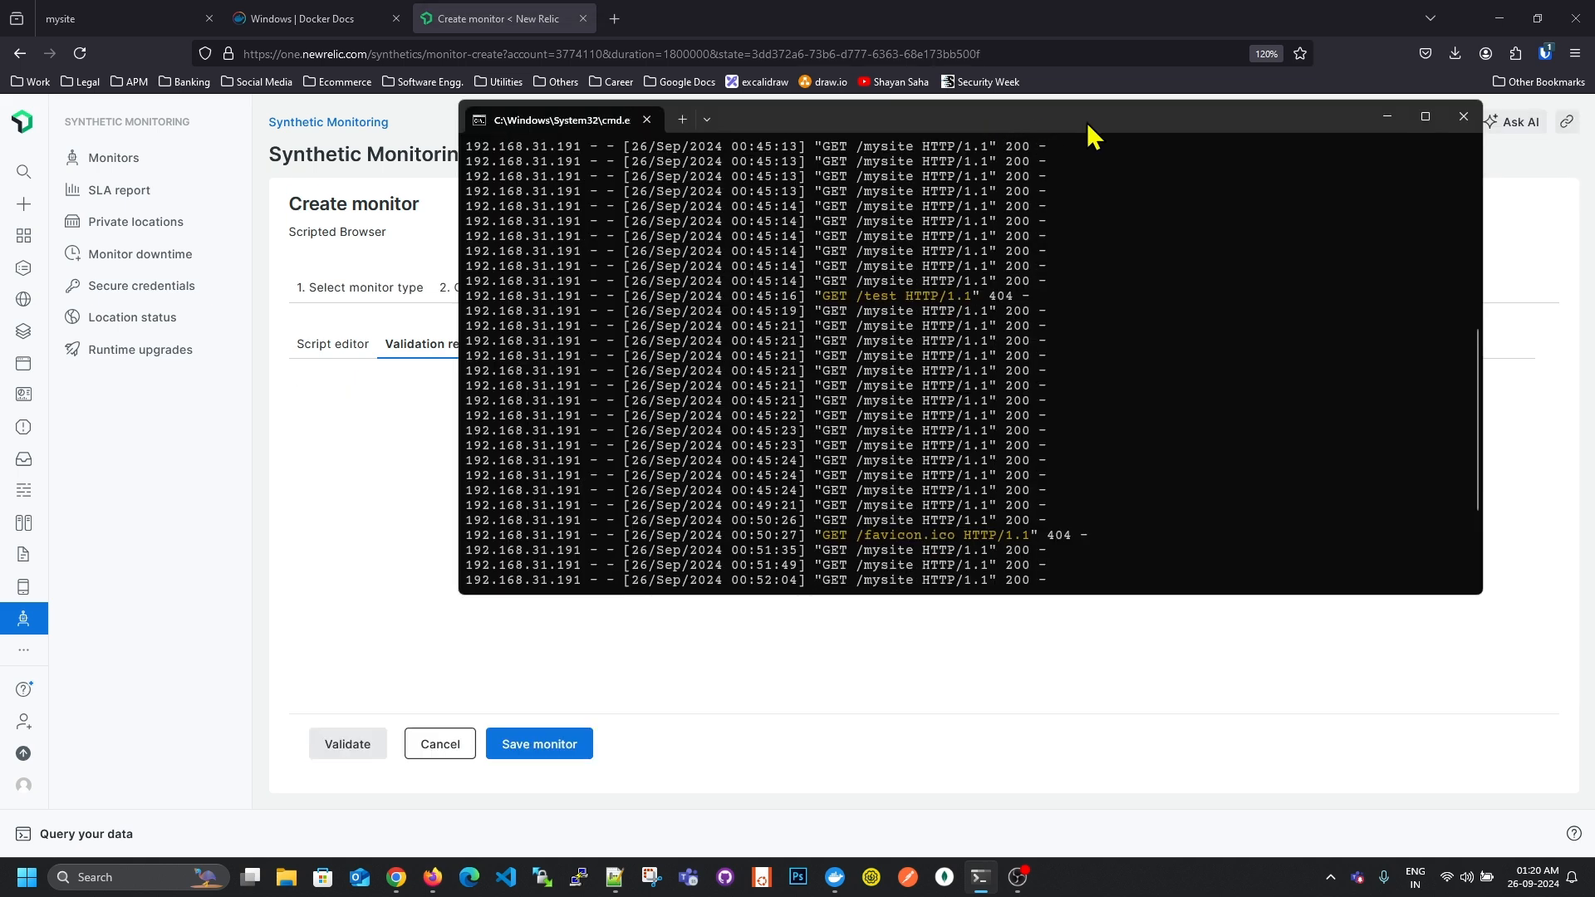
{"action": "left_click", "coordinate": [1386, 117]}
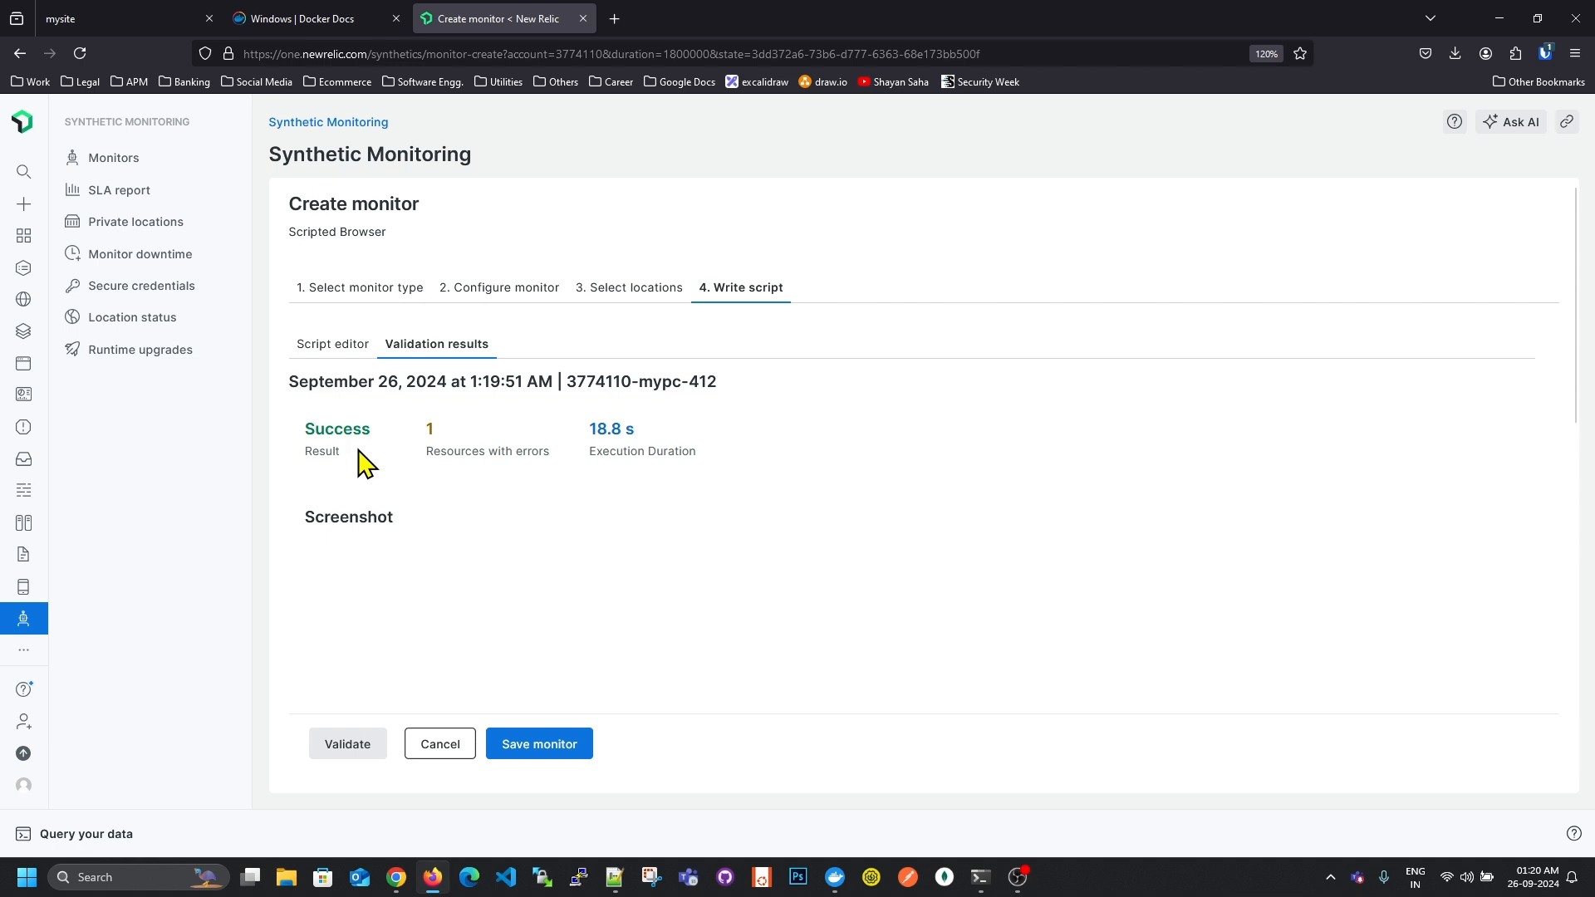
Examine the validation results and read the script log's steps for the MySiteInternalTest test case.
{"action": "scroll", "coordinate": [532, 524], "scroll_direction": "down", "scroll_amount": 5}
{"action": "scroll", "coordinate": [539, 525], "scroll_direction": "up", "scroll_amount": 1}
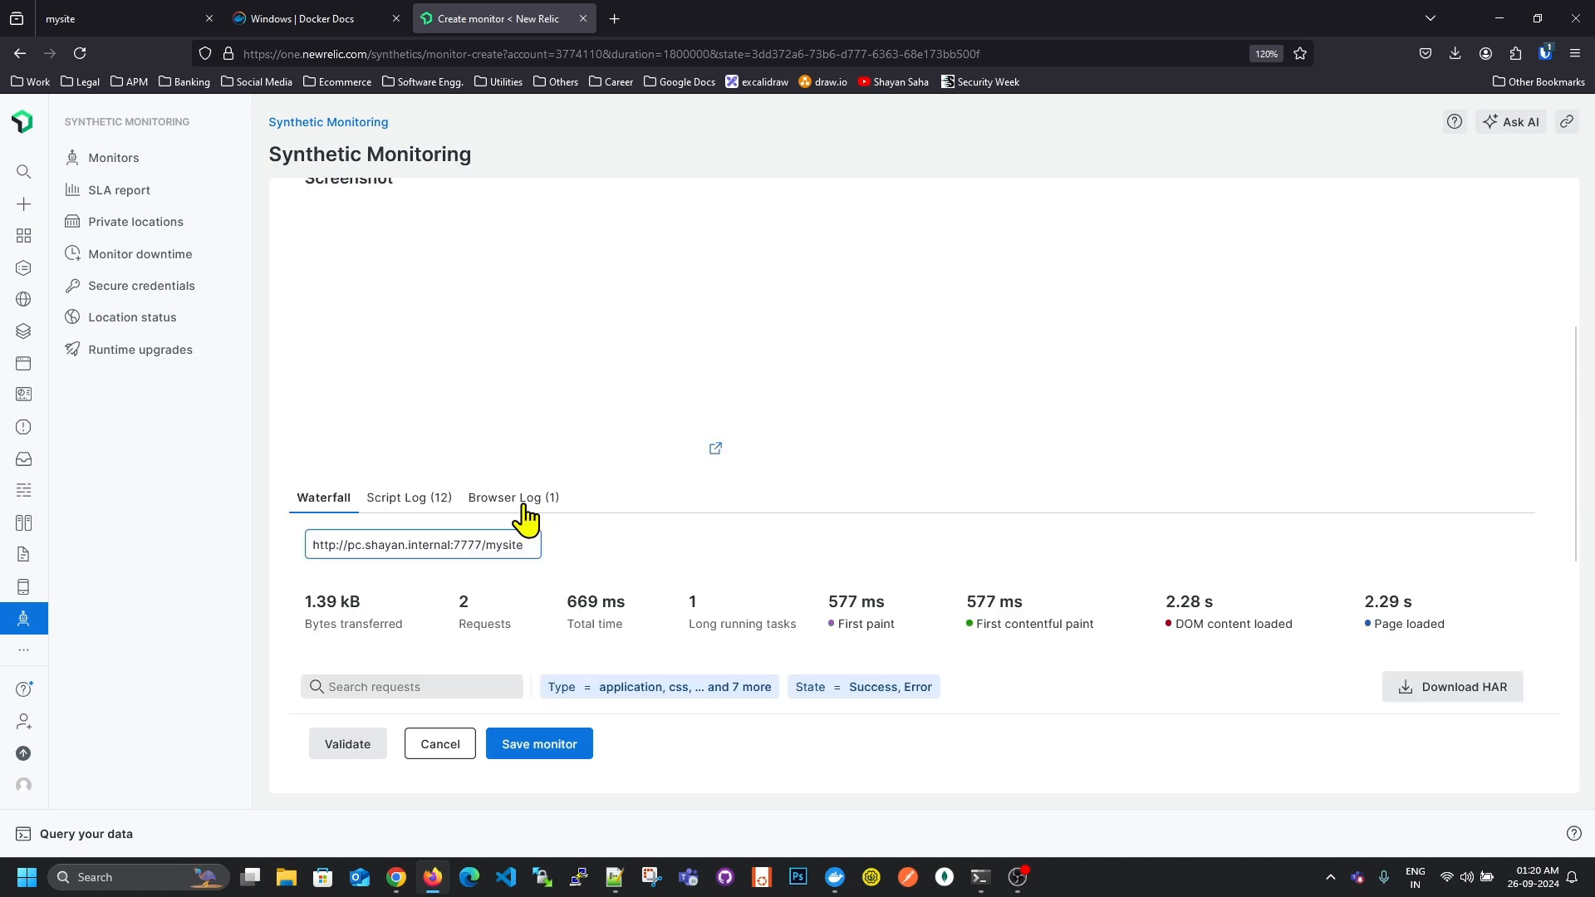
{"action": "left_click", "coordinate": [445, 497]}
{"action": "scroll", "coordinate": [683, 498], "scroll_direction": "down", "scroll_amount": 1}
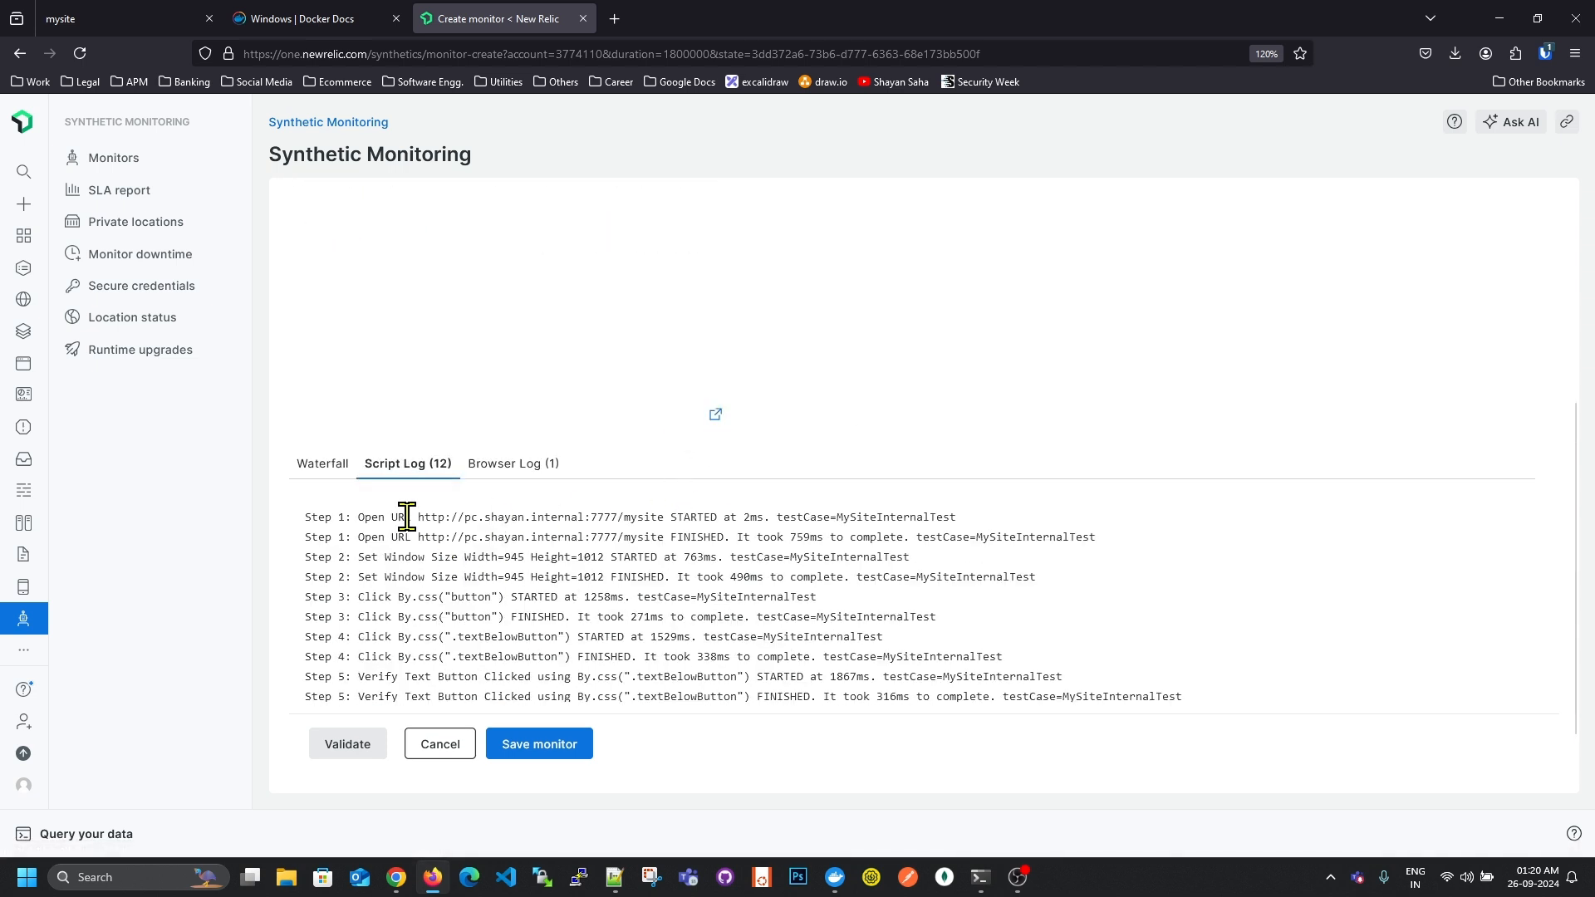
{"action": "left_click_drag", "start_coordinate": [364, 433], "coordinate": [977, 444]}
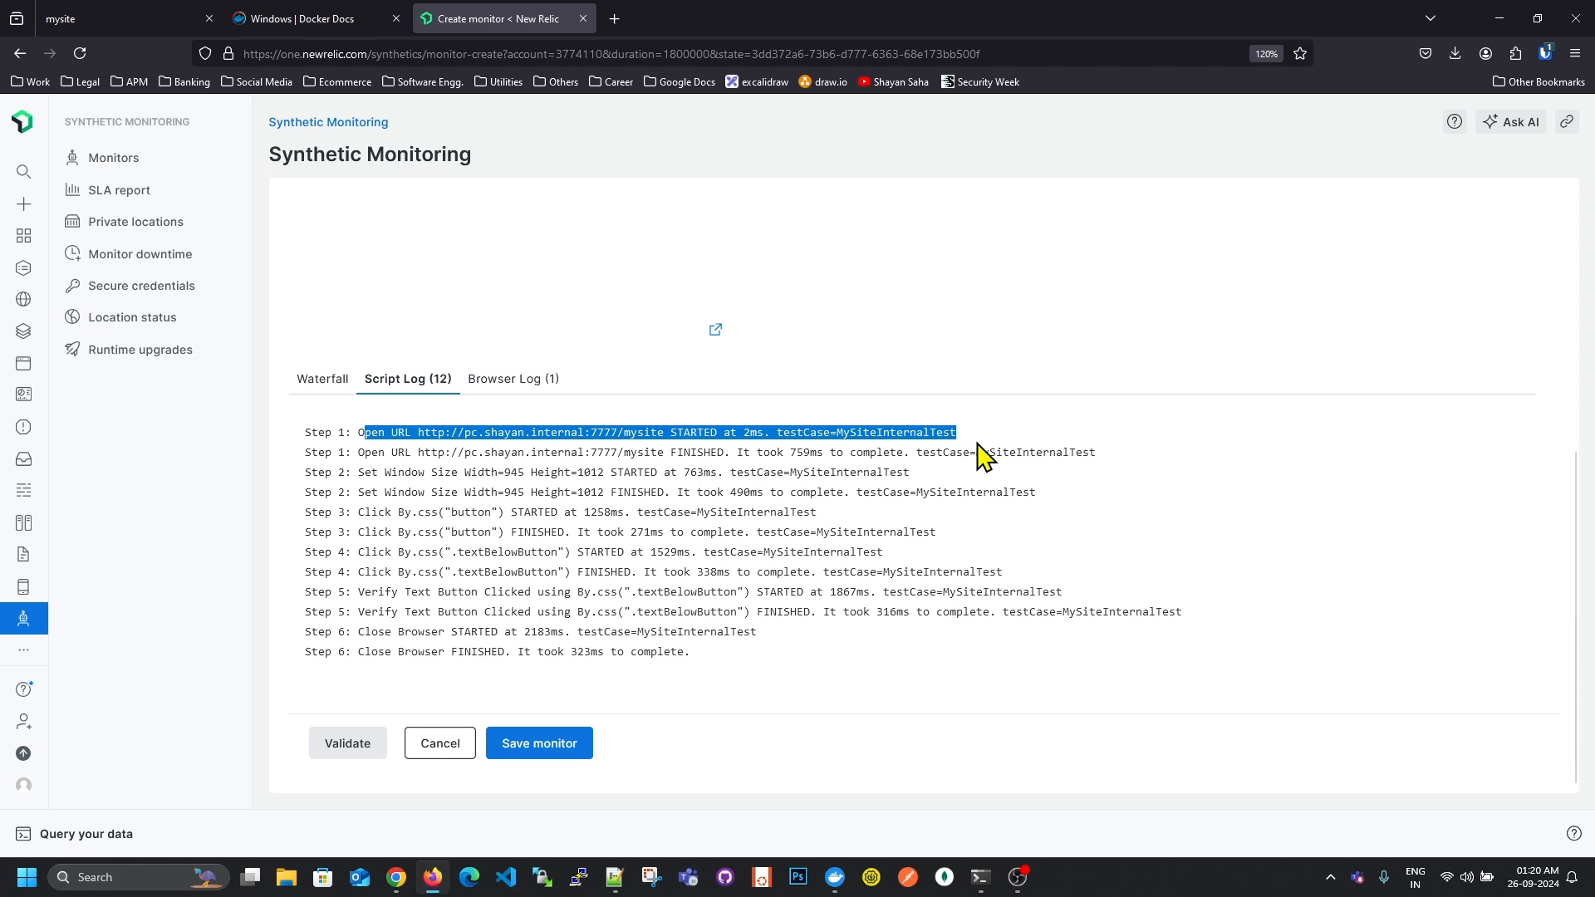
{"action": "left_click", "coordinate": [432, 482]}
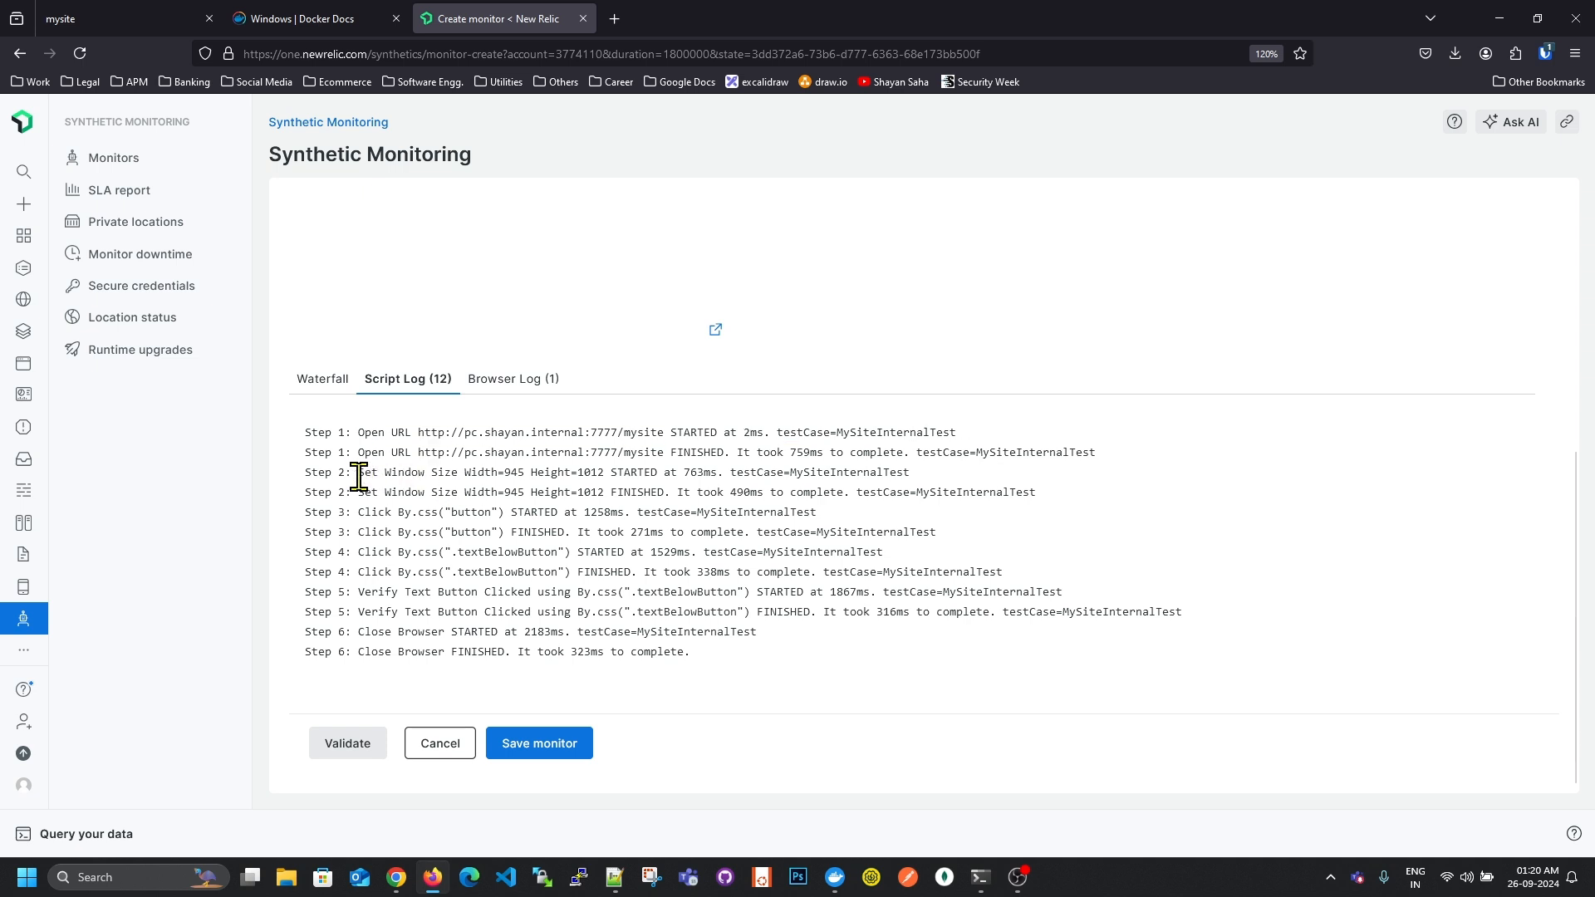
{"action": "left_click_drag", "start_coordinate": [484, 511], "coordinate": [645, 512]}
{"action": "left_click_drag", "start_coordinate": [544, 591], "coordinate": [888, 613]}
{"action": "left_click", "coordinate": [773, 647]}
Review the validation result summary and the Screenshot section above the script log.
{"action": "scroll", "coordinate": [481, 612], "scroll_direction": "up", "scroll_amount": 3}
{"action": "scroll", "coordinate": [474, 498], "scroll_direction": "down", "scroll_amount": 3}
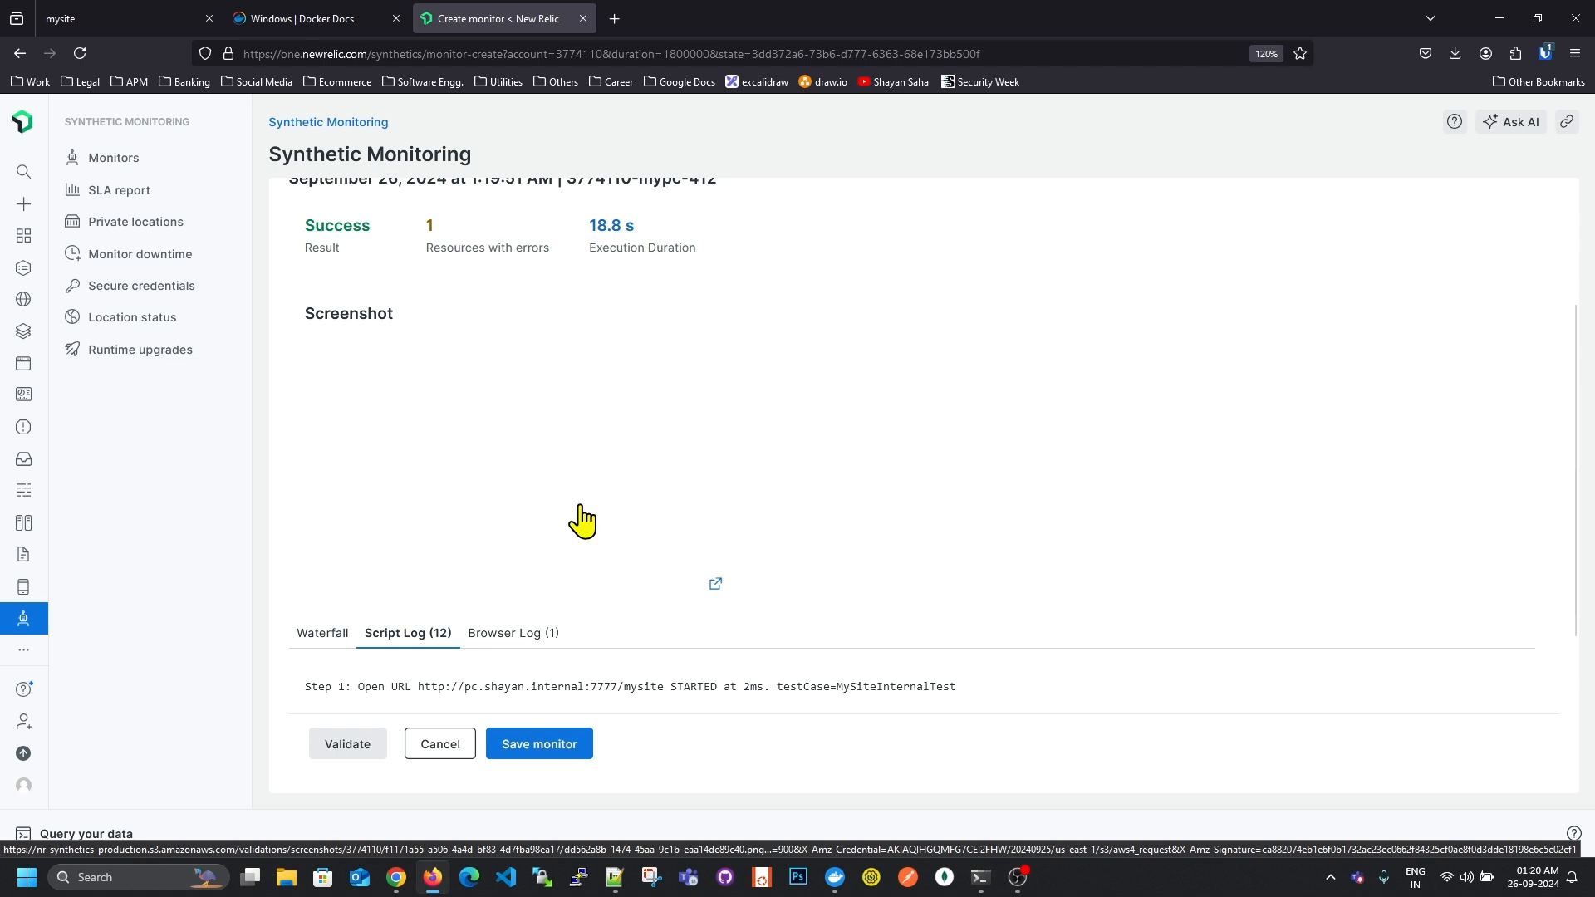
{"action": "scroll", "coordinate": [657, 502], "scroll_direction": "up", "scroll_amount": 3}
{"action": "scroll", "coordinate": [555, 541], "scroll_direction": "down", "scroll_amount": 5}
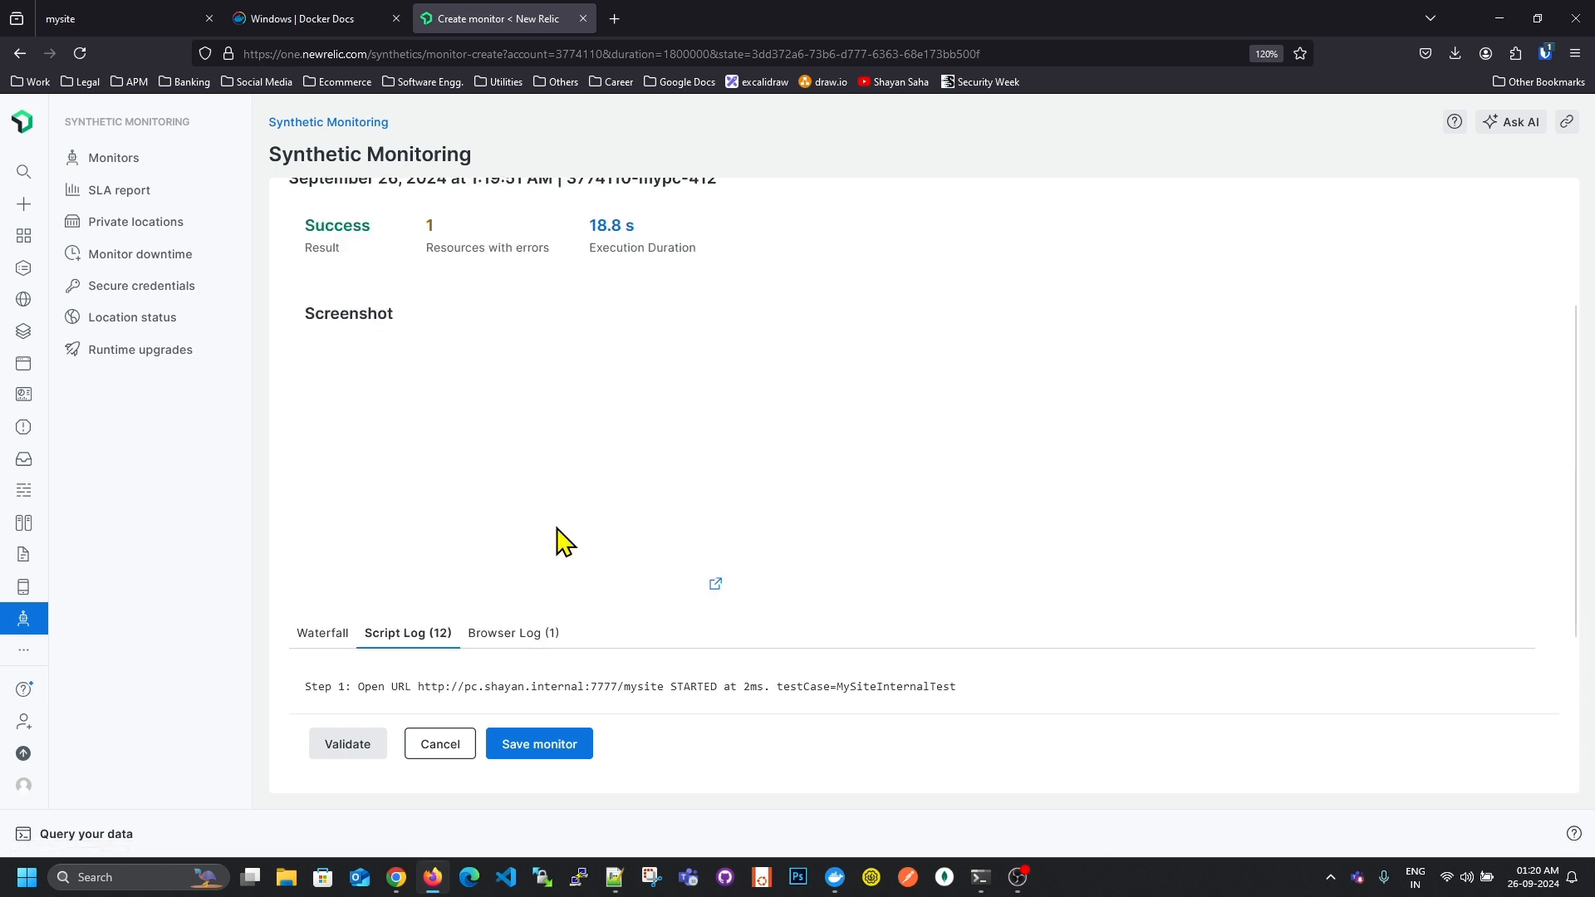
{"action": "scroll", "coordinate": [477, 520], "scroll_direction": "up", "scroll_amount": 1}
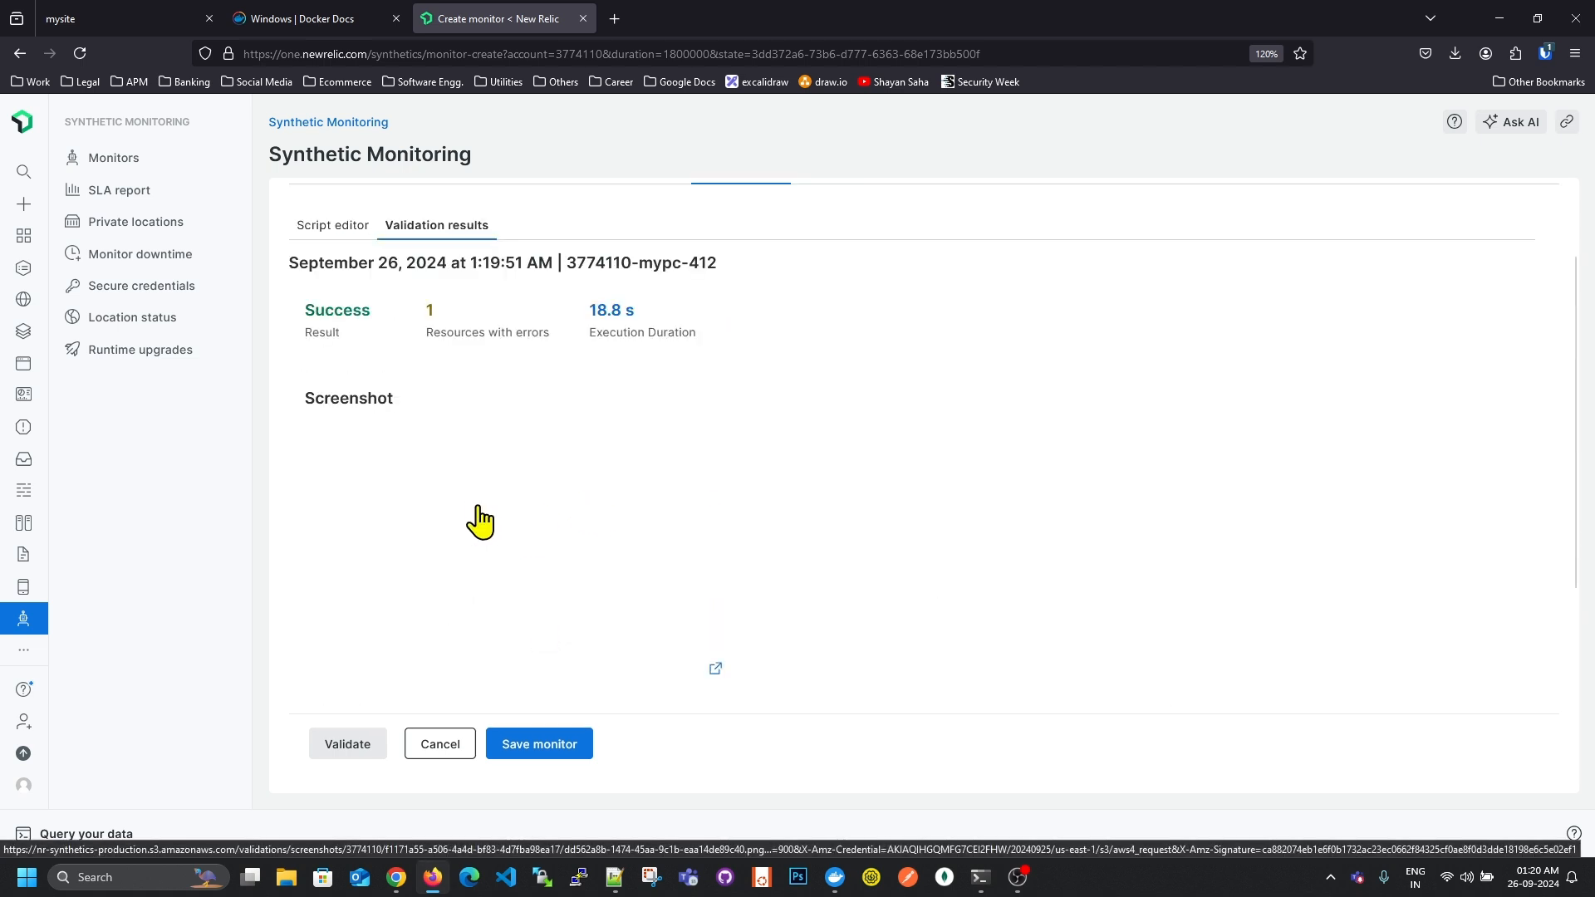
Delete the step 6 "Close Browser" line, including its empty line, from the MySiteInternalTest script in the script editor.
{"action": "left_click", "coordinate": [335, 226]}
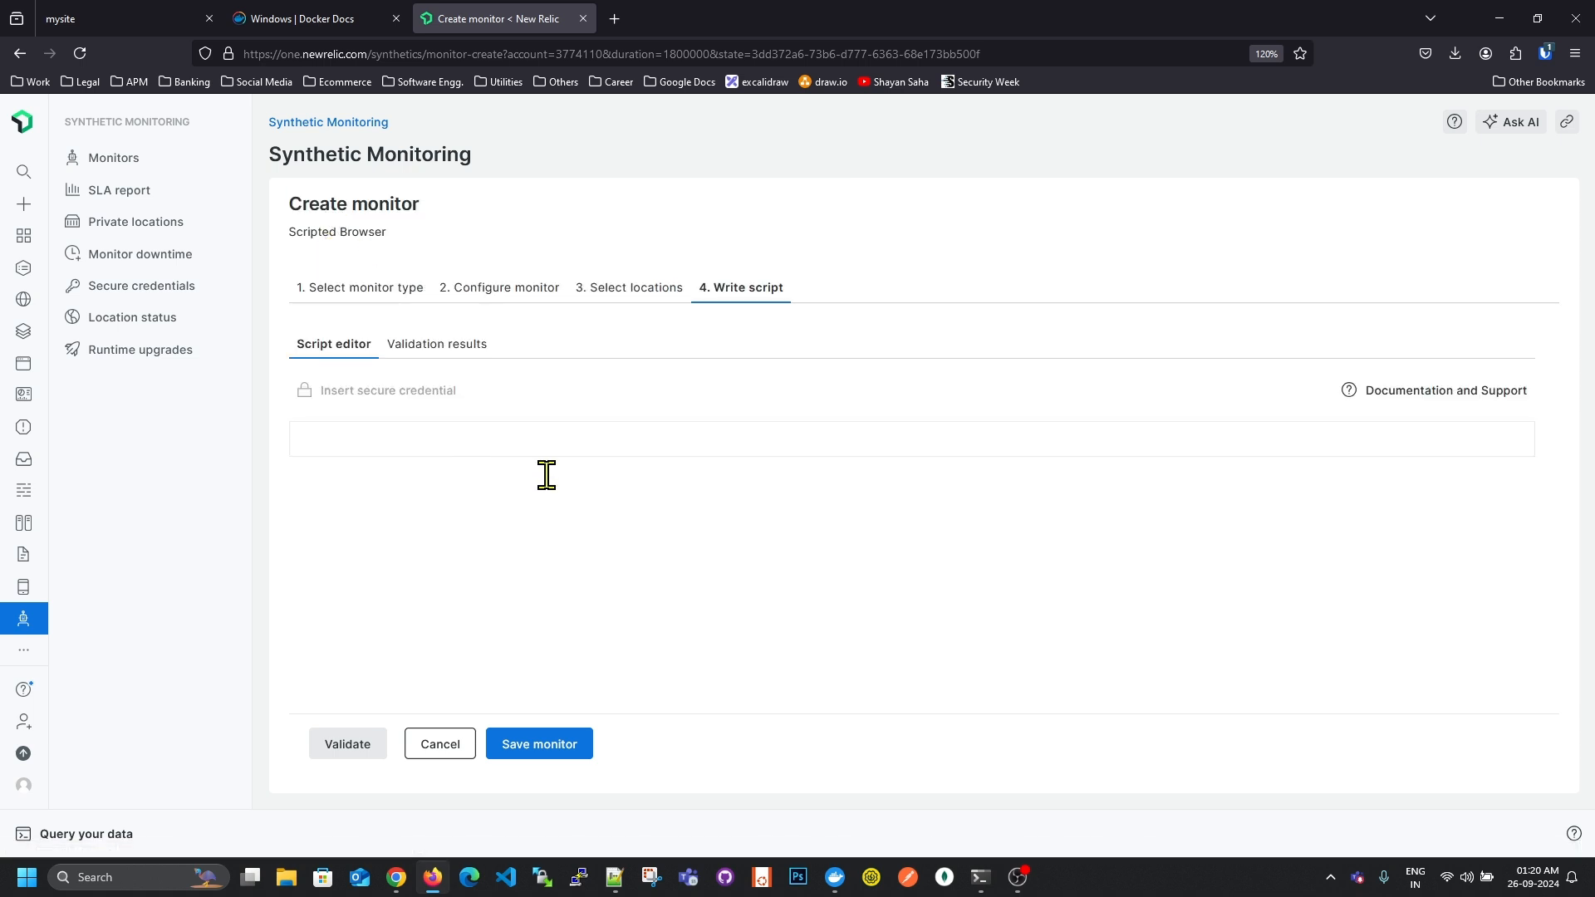
{"action": "scroll", "coordinate": [588, 588], "scroll_direction": "down", "scroll_amount": 6}
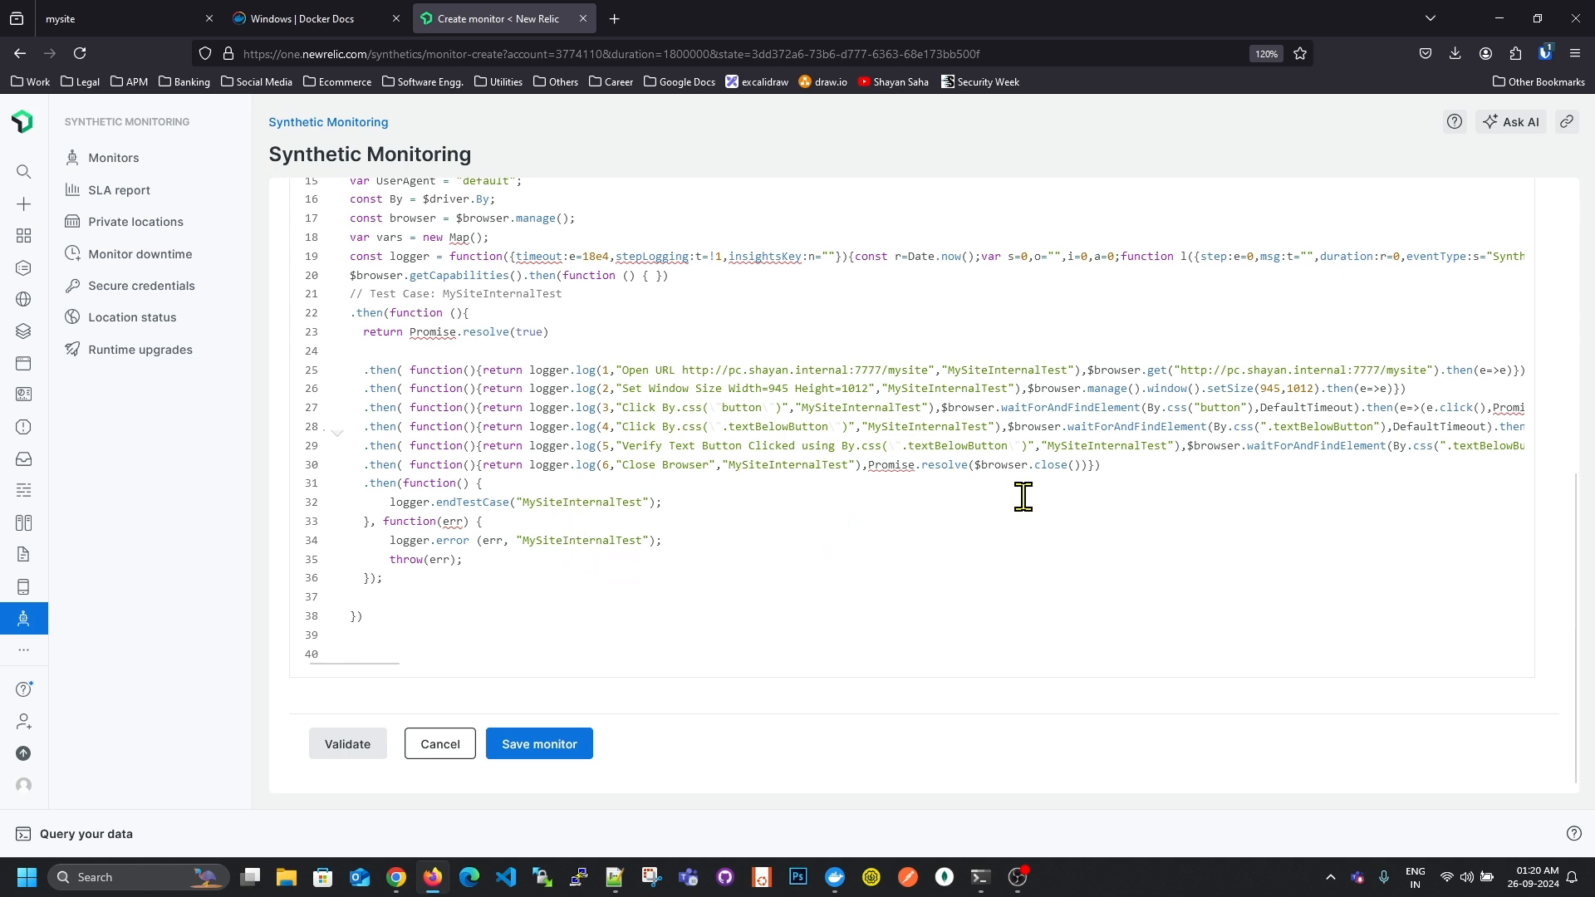
{"action": "left_click", "coordinate": [1090, 466]}
{"action": "left_click_drag", "start_coordinate": [893, 460], "coordinate": [336, 475]}
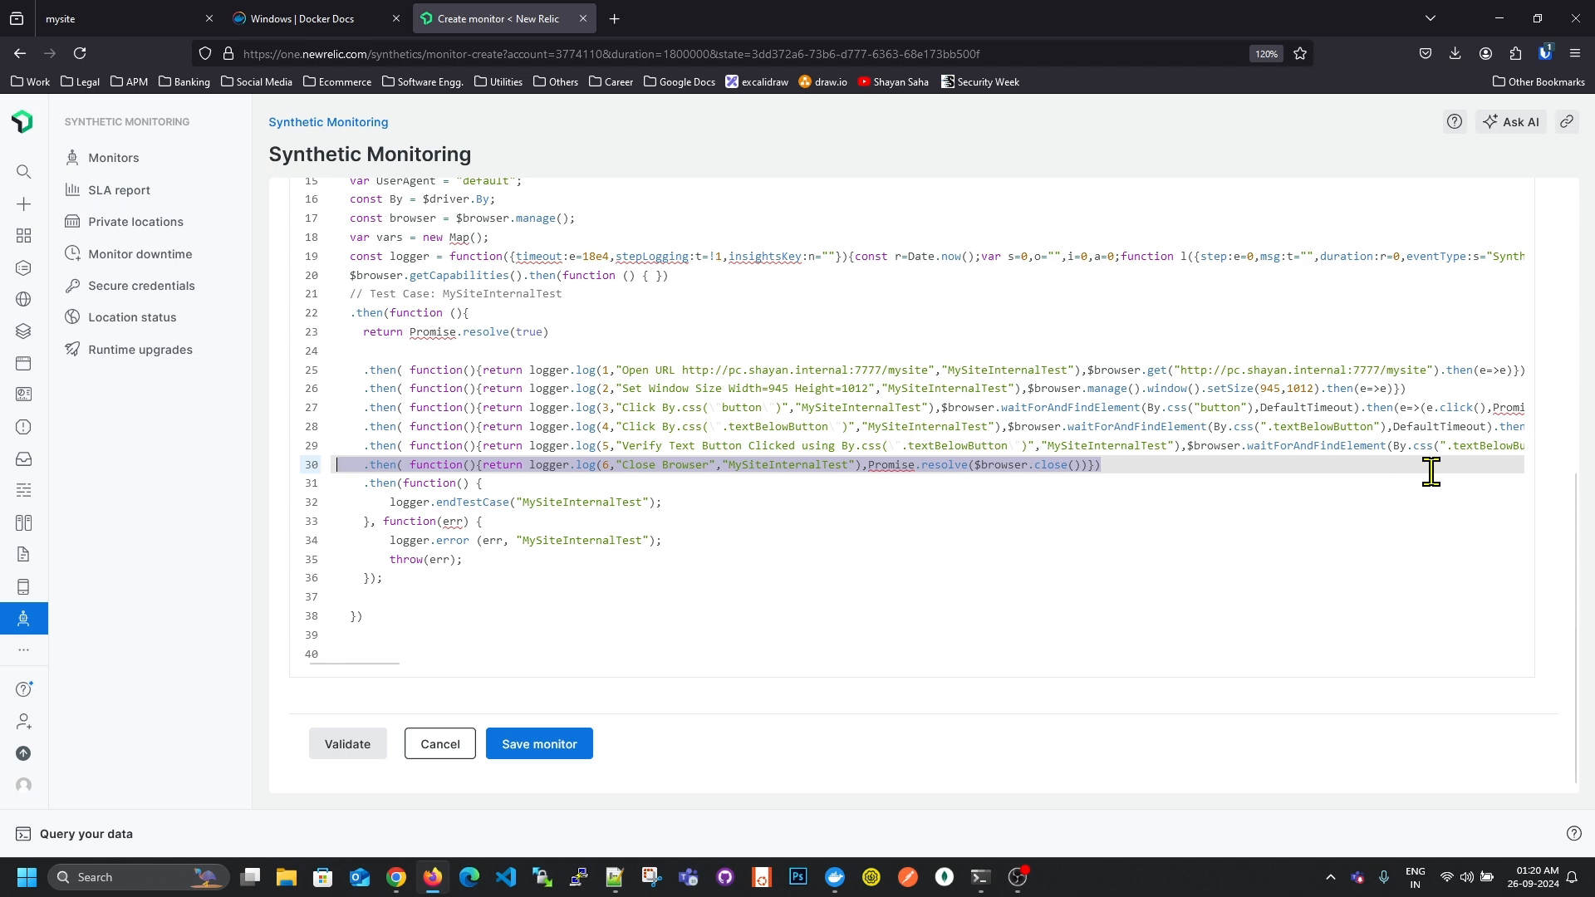
{"action": "key", "text": "BackSpace"}
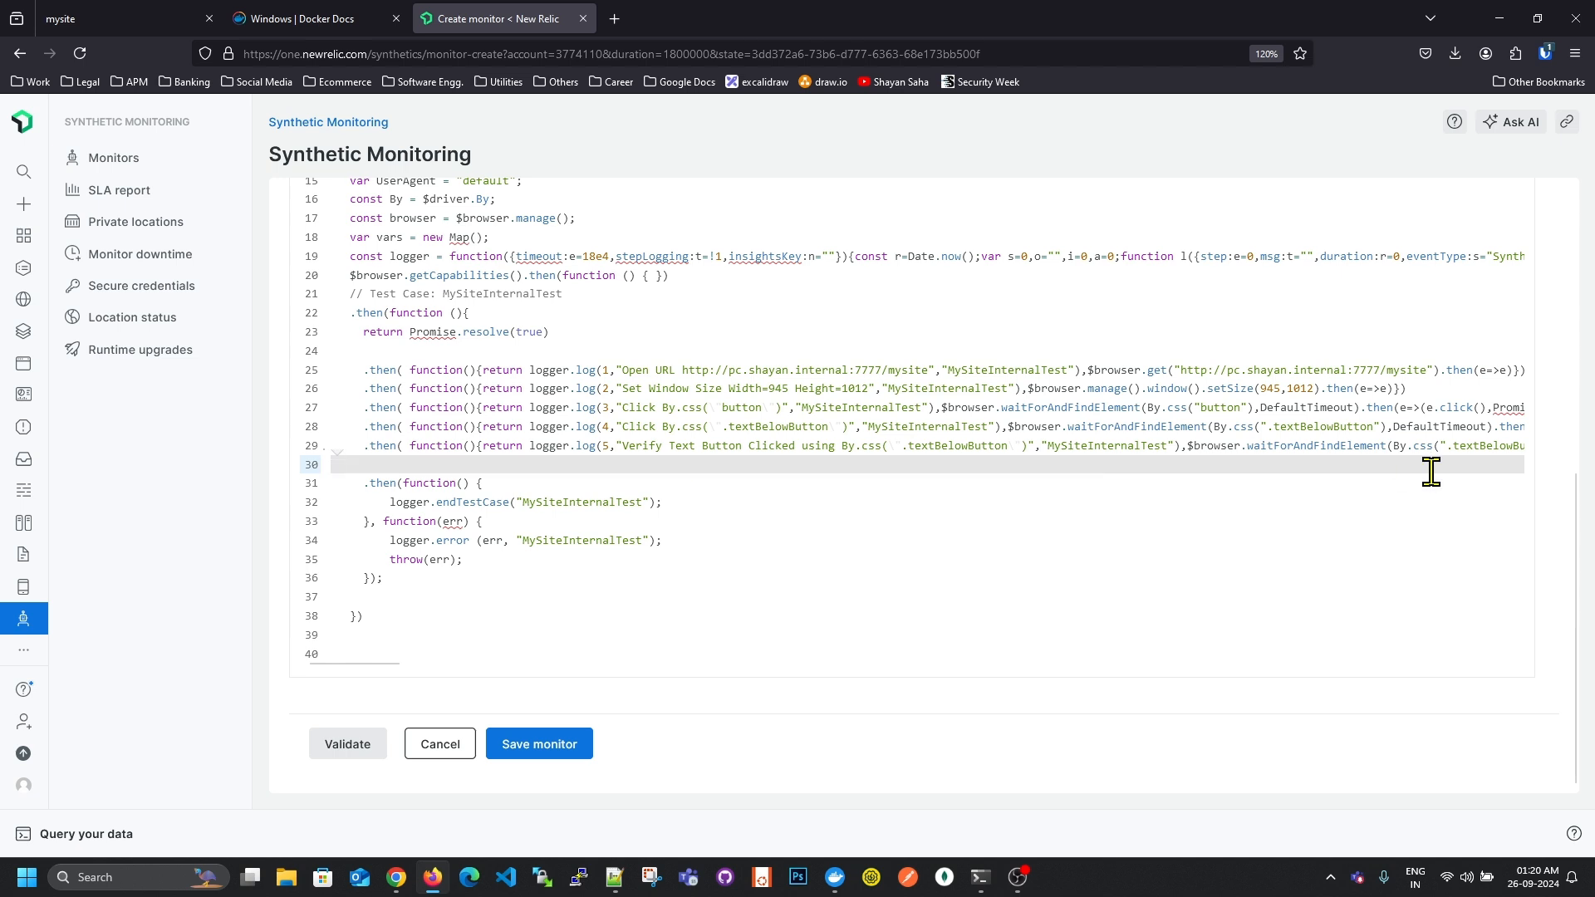
{"action": "key", "text": "BackSpace"}
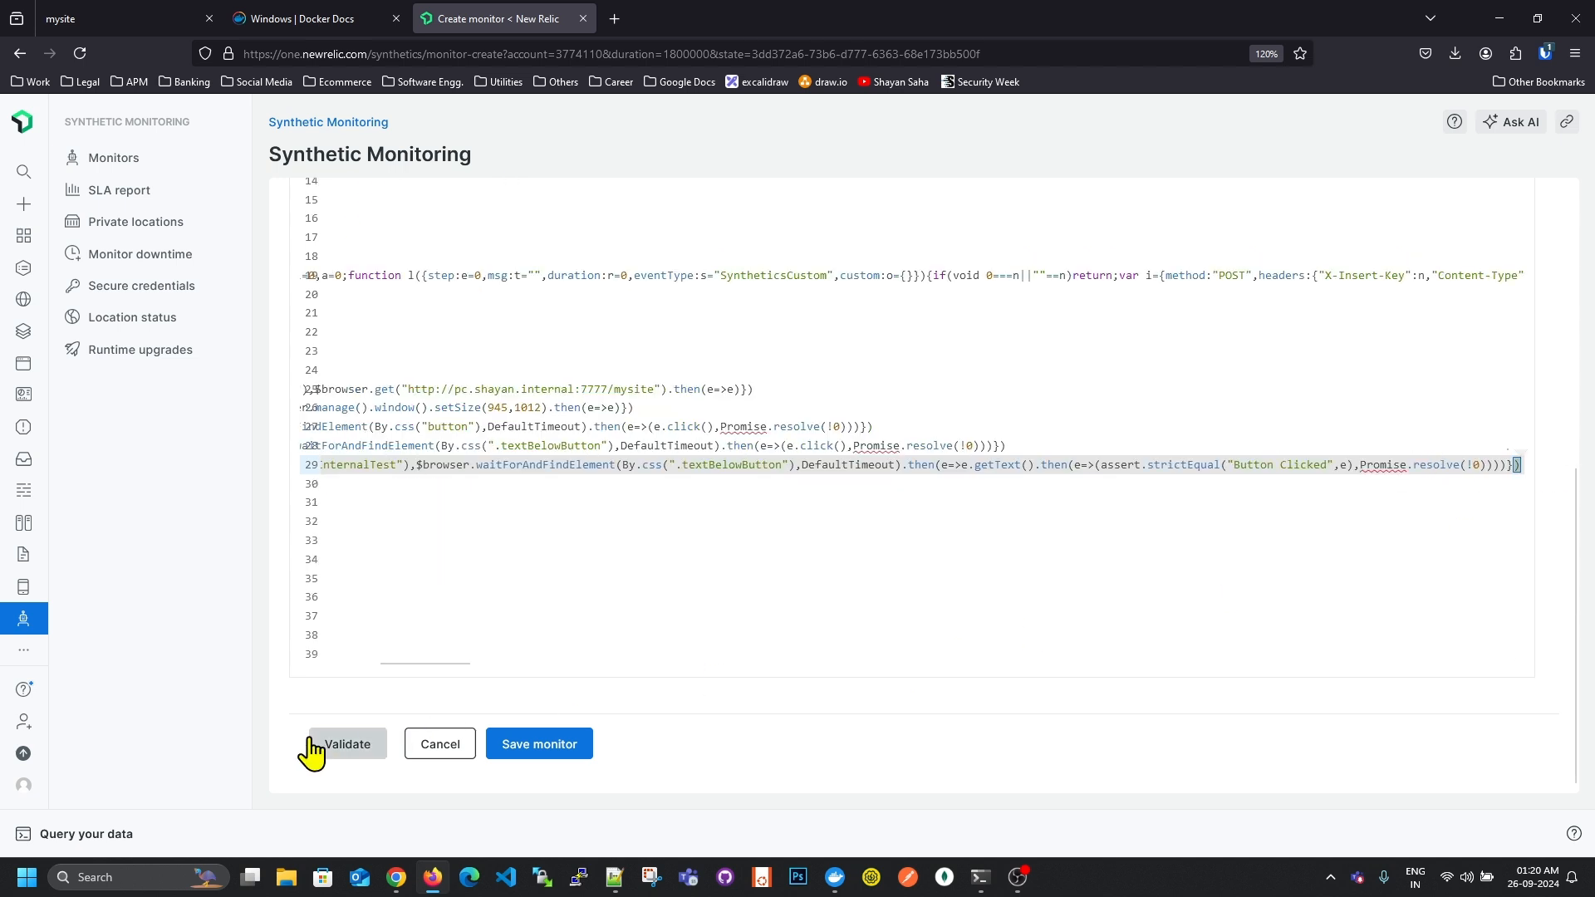
Validate the edited script again and check the job manager container logs in Docker Desktop before returning to New Relic.
{"action": "left_click", "coordinate": [341, 746]}
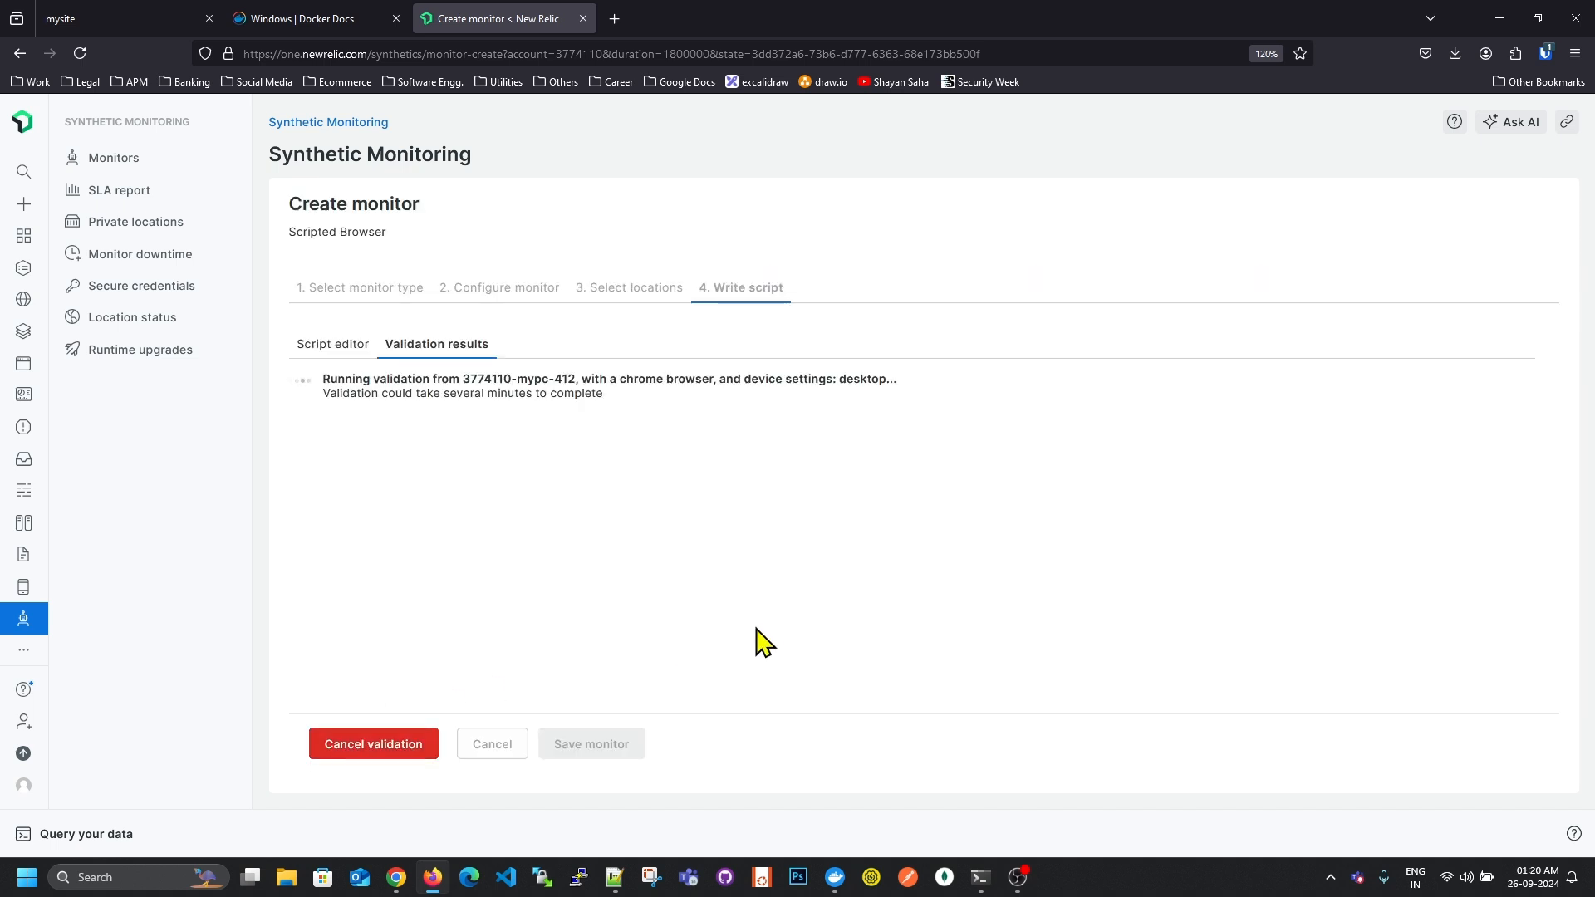
{"action": "left_click", "coordinate": [835, 877]}
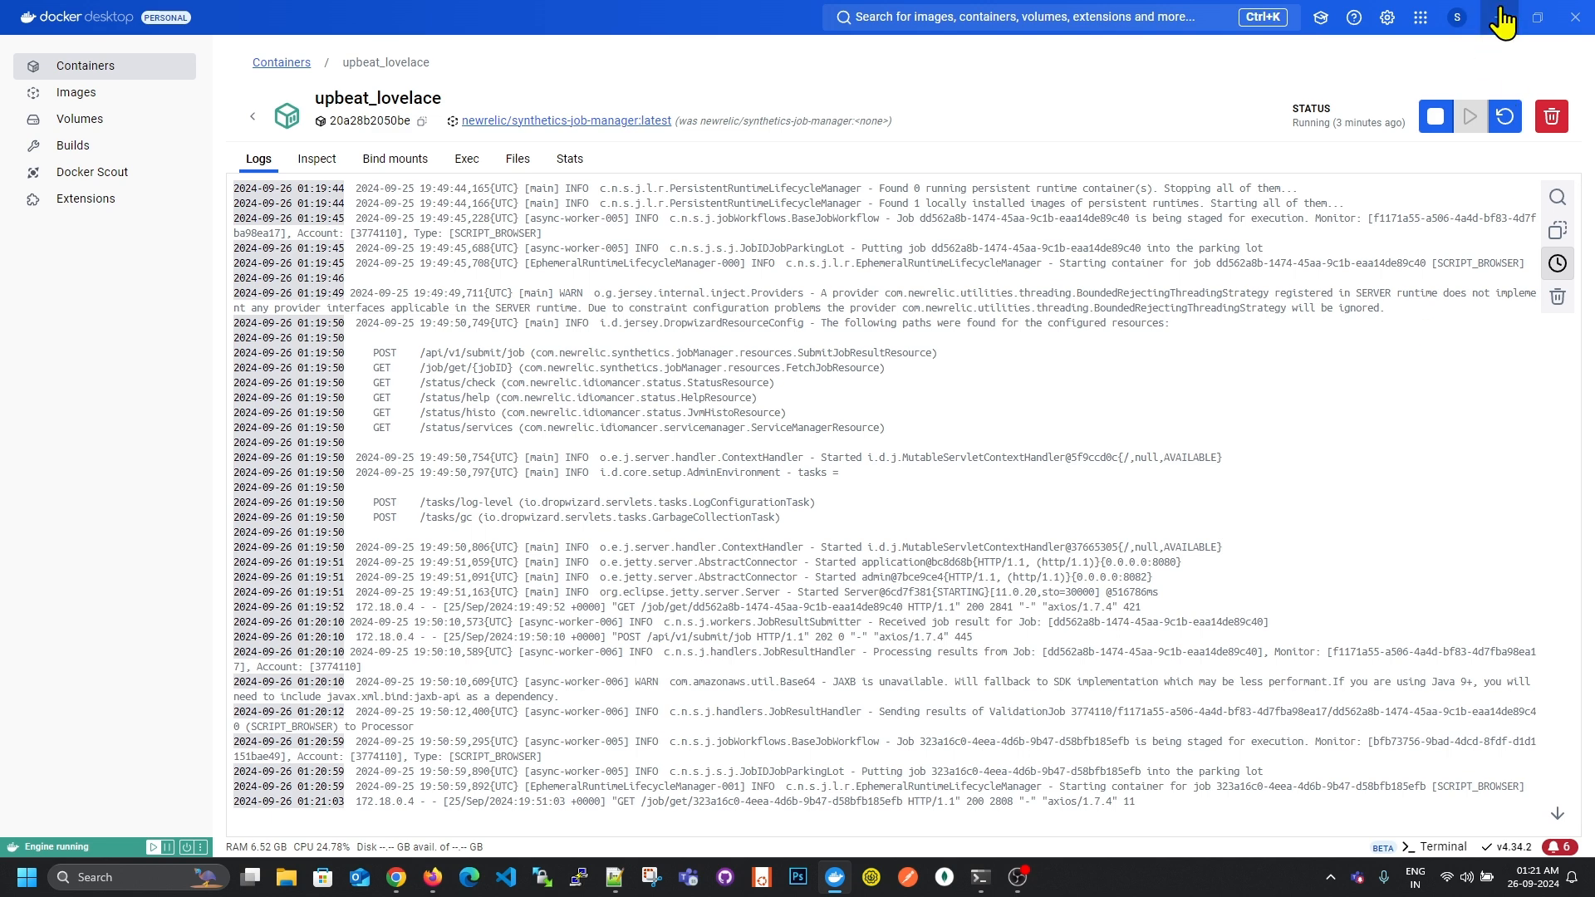
{"action": "left_click", "coordinate": [1498, 18]}
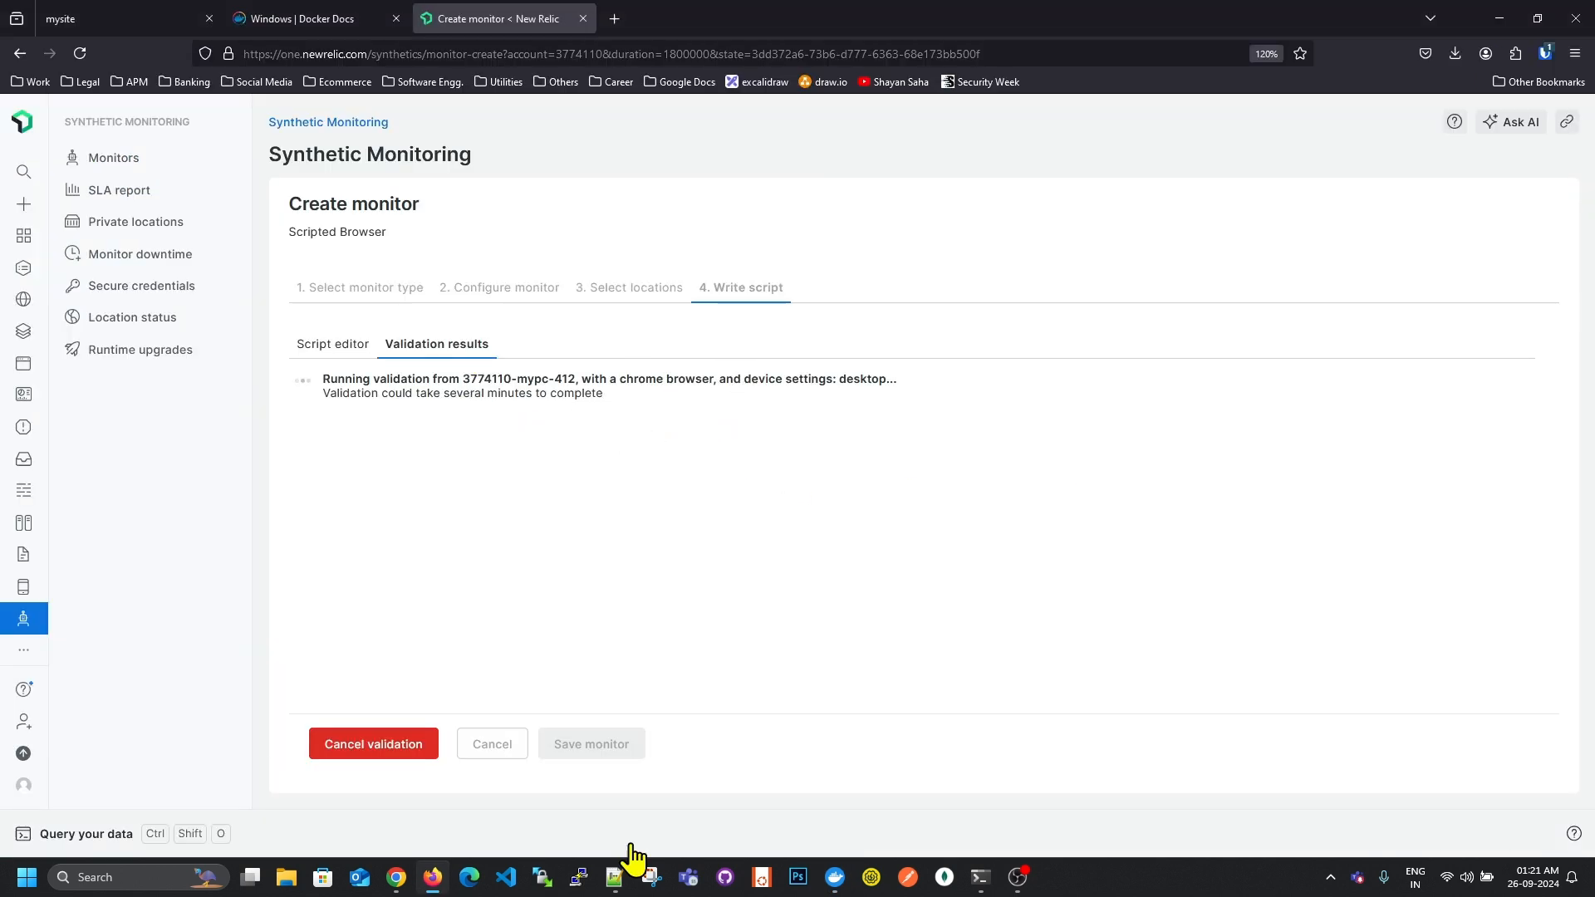
{"action": "left_click", "coordinate": [834, 876]}
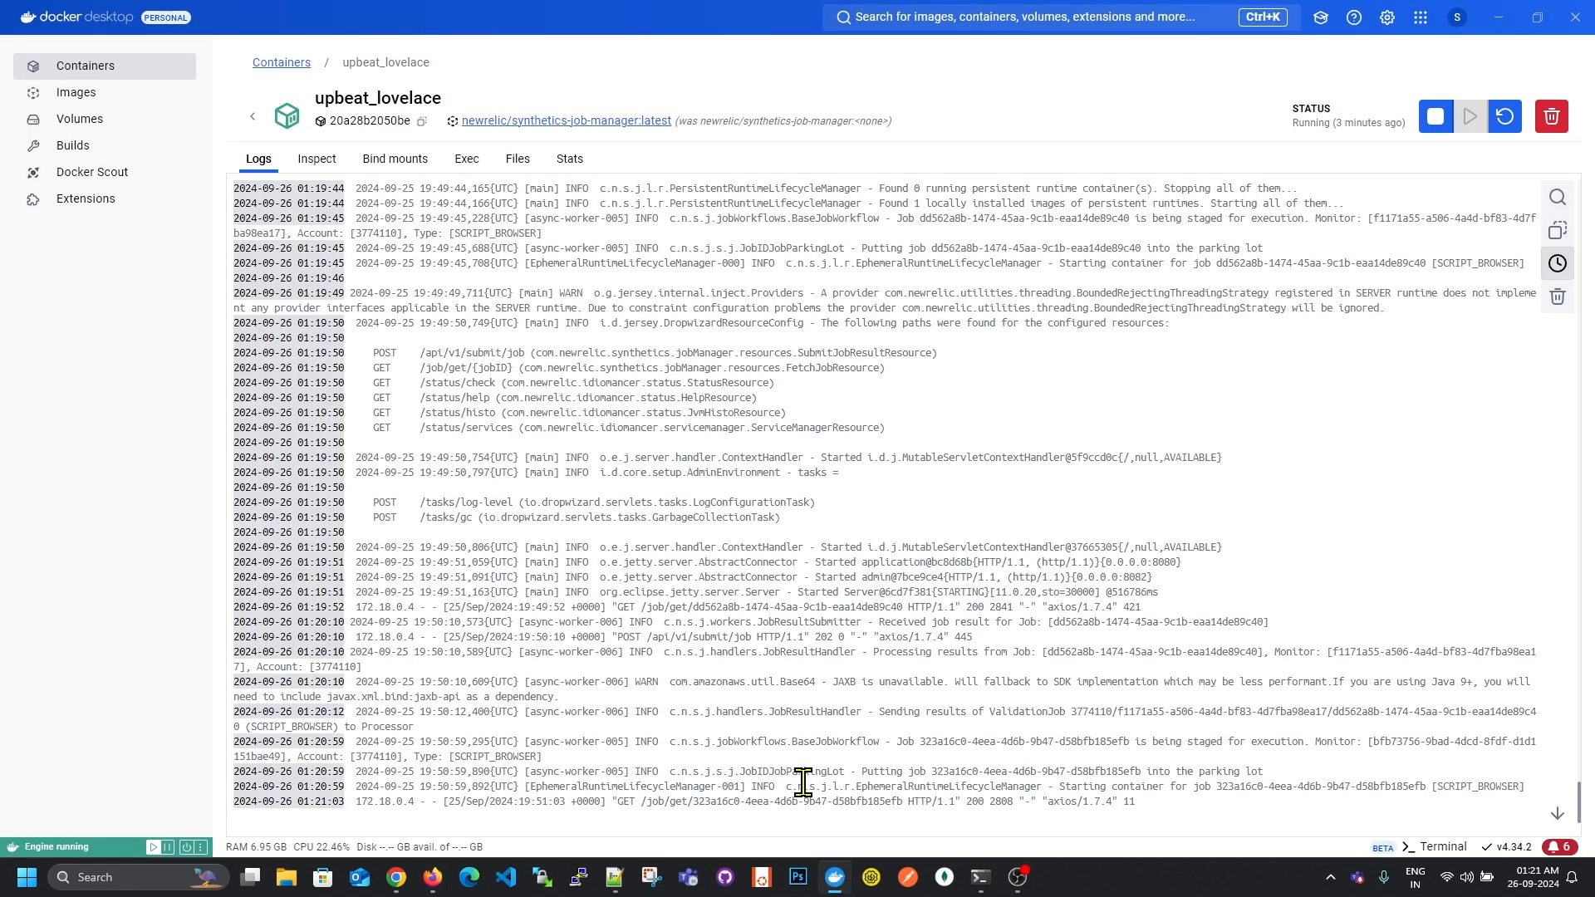
{"action": "left_click", "coordinate": [835, 881]}
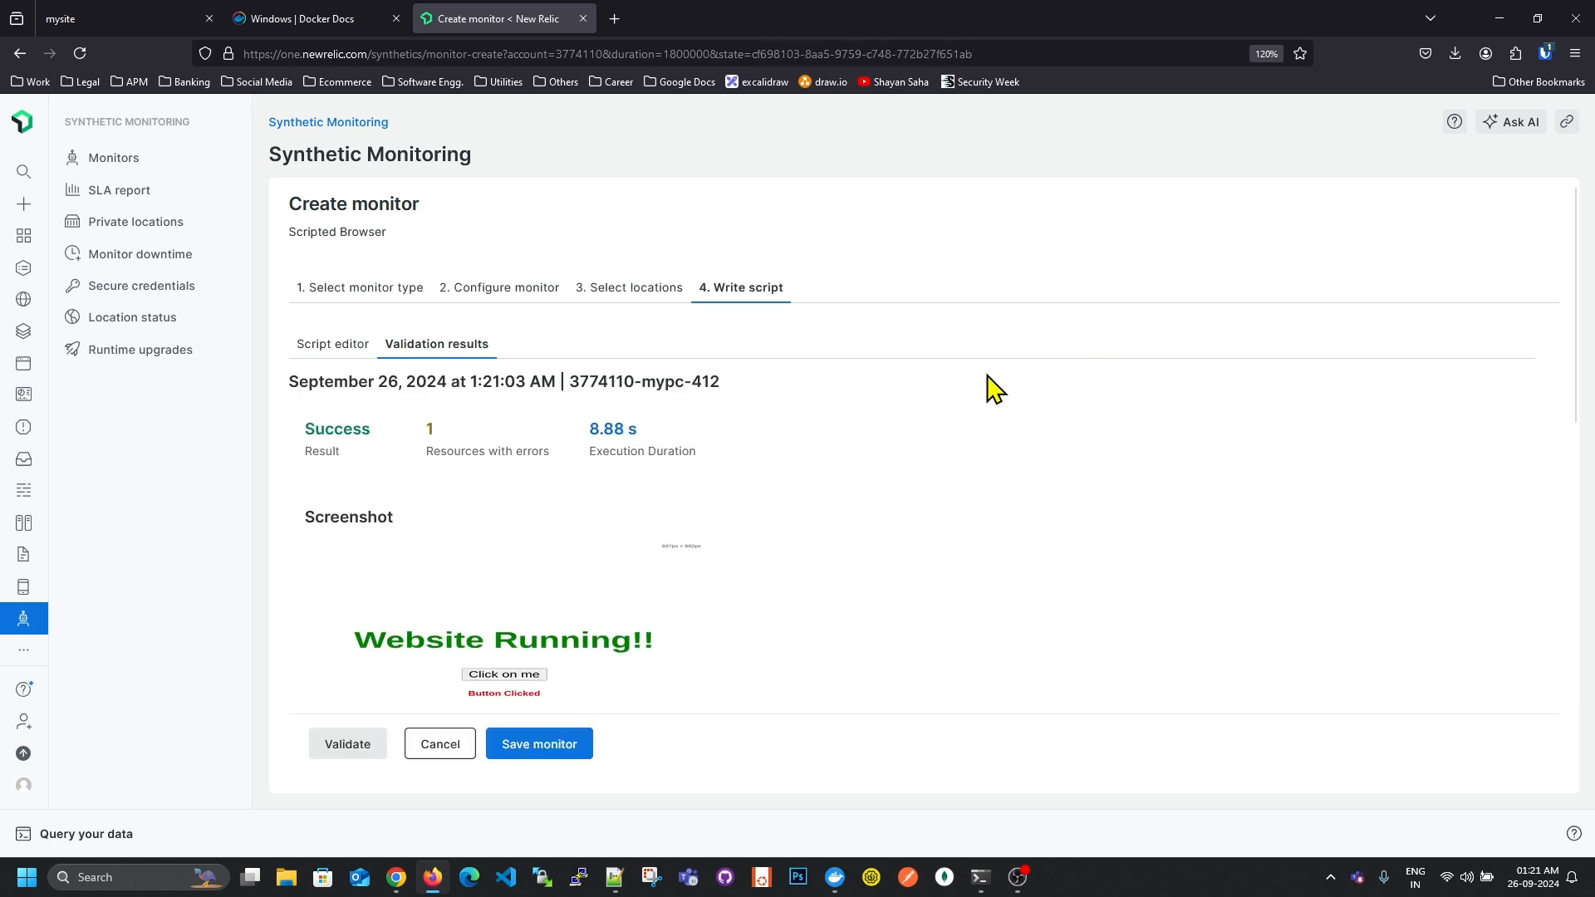
Review the new validation result's summary, page screenshot and waterfall of requests for the internal site.
{"action": "scroll", "coordinate": [695, 507], "scroll_direction": "down", "scroll_amount": 2}
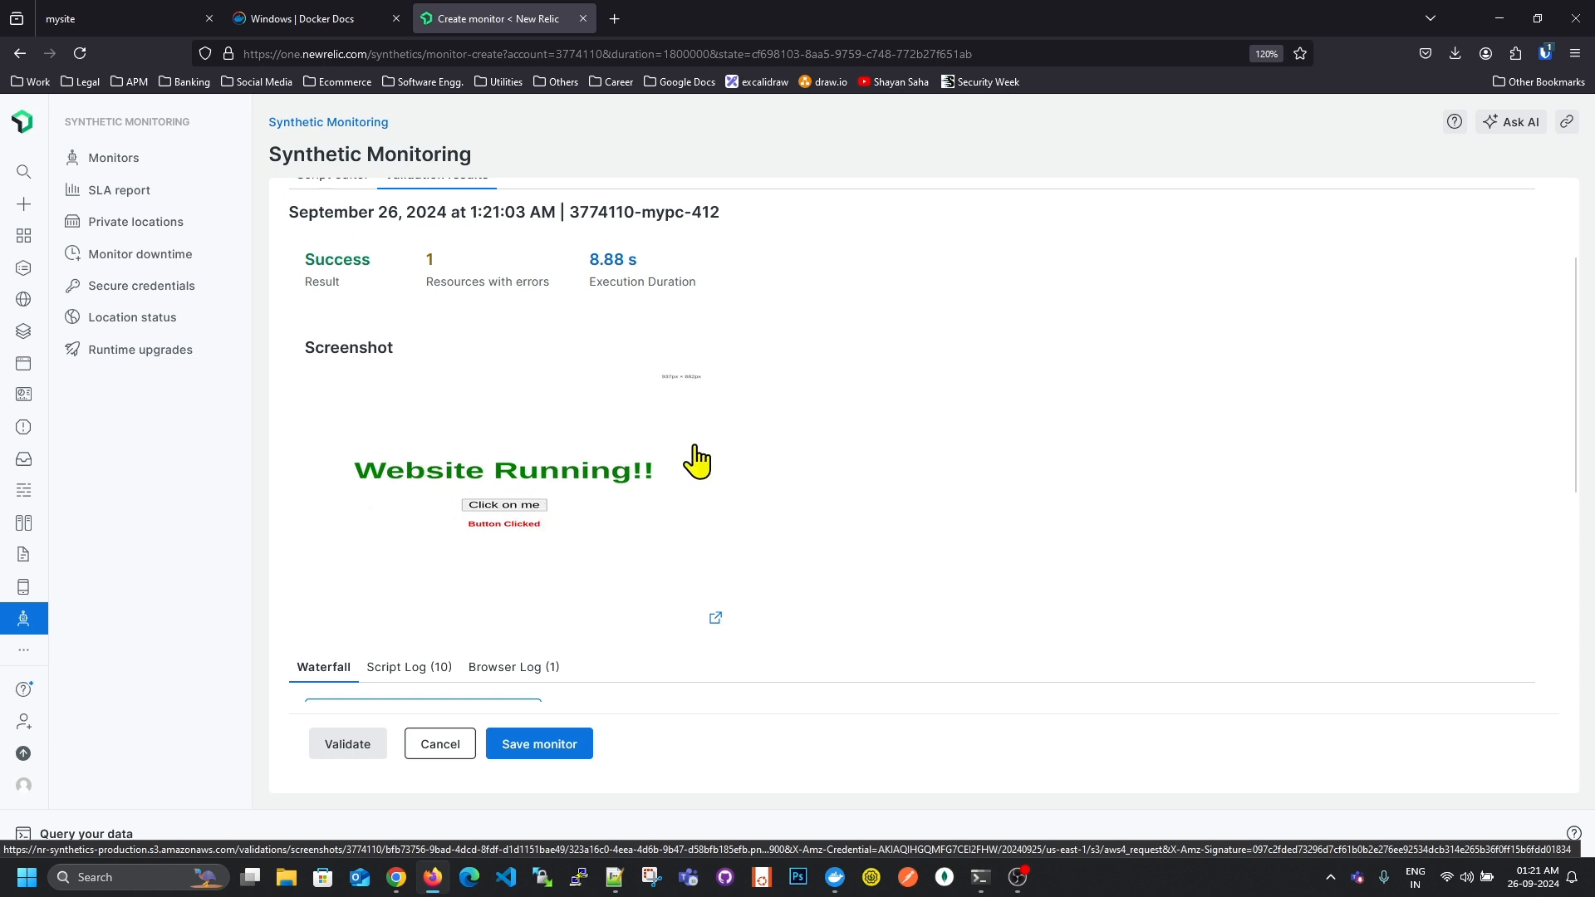
{"action": "scroll", "coordinate": [696, 457], "scroll_direction": "down", "scroll_amount": 8}
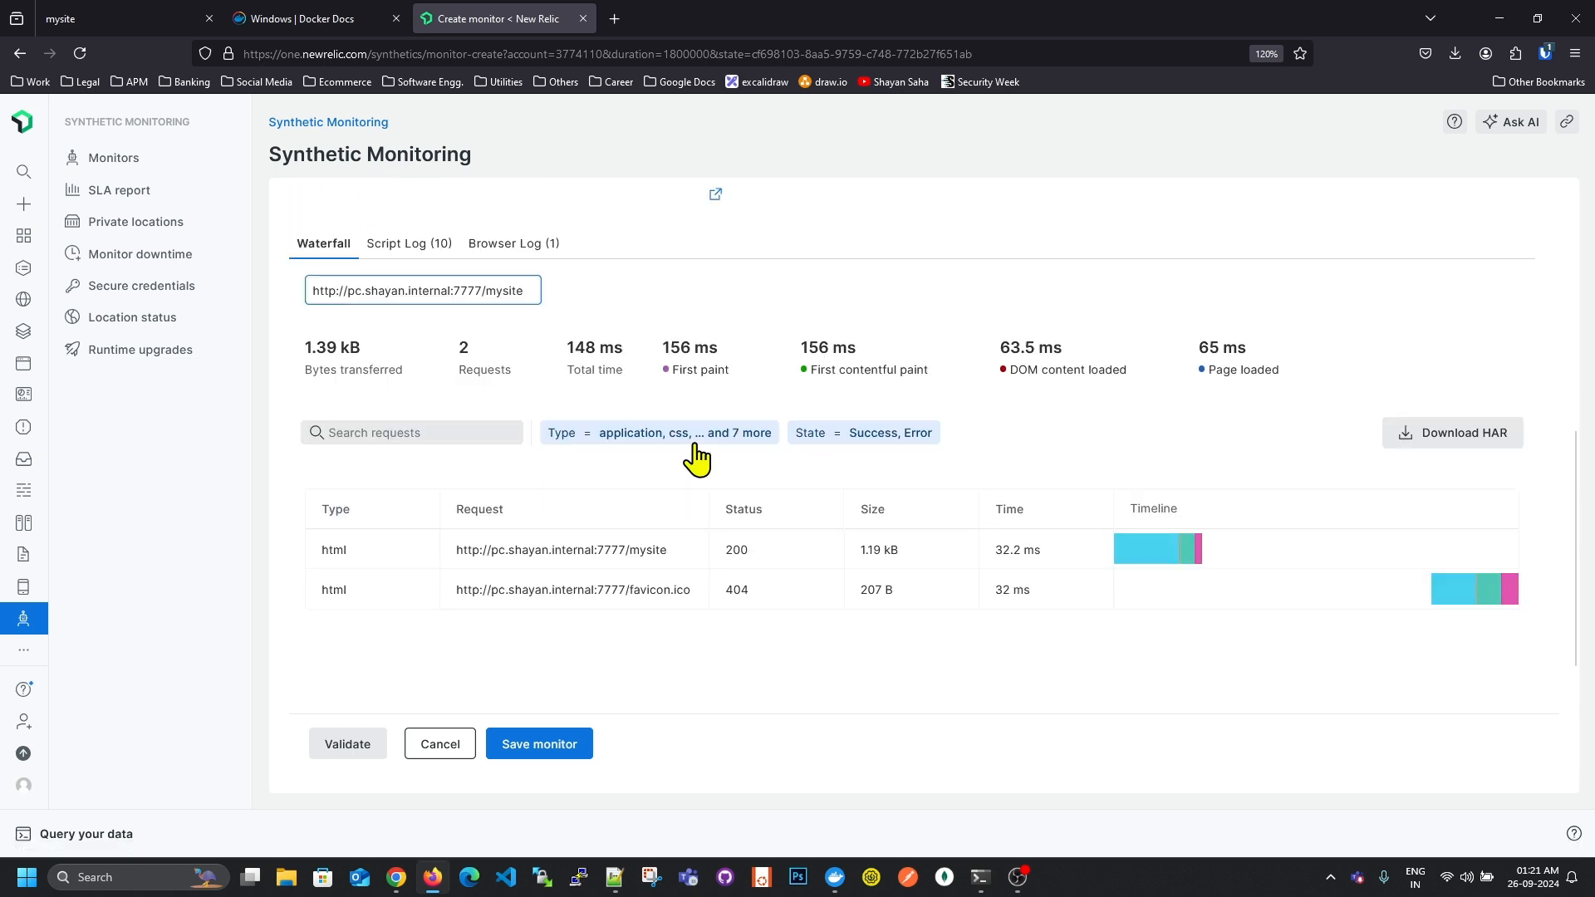
{"action": "scroll", "coordinate": [696, 457], "scroll_direction": "up", "scroll_amount": 10}
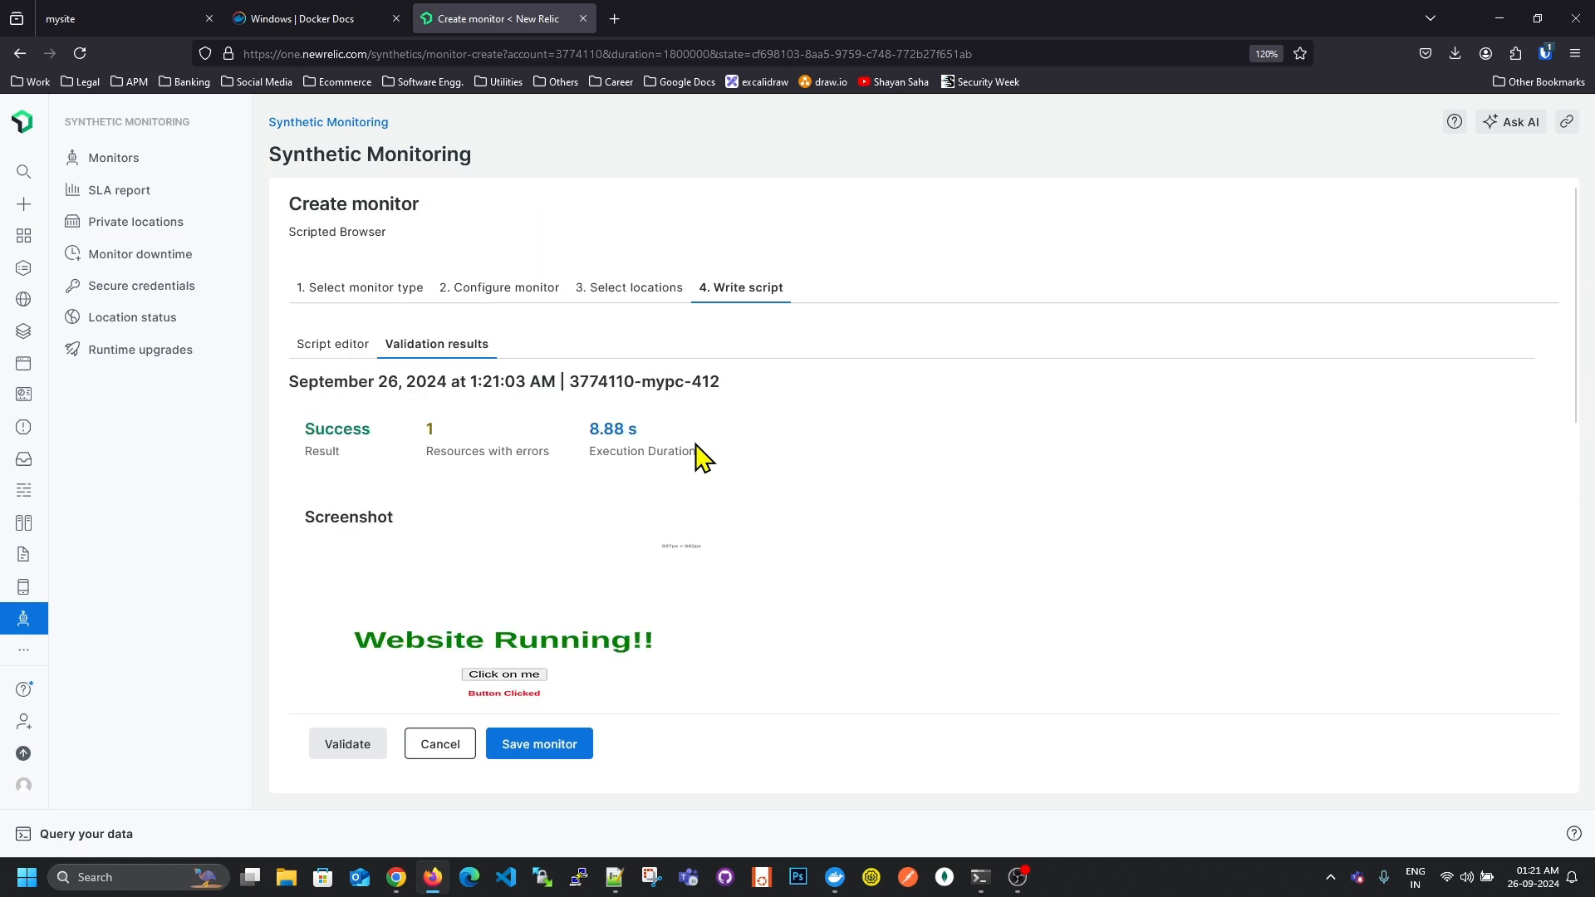
Switch to Docker Desktop to check the job manager's latest logs, and view the lists of containers and local images.
{"action": "left_click", "coordinate": [836, 888]}
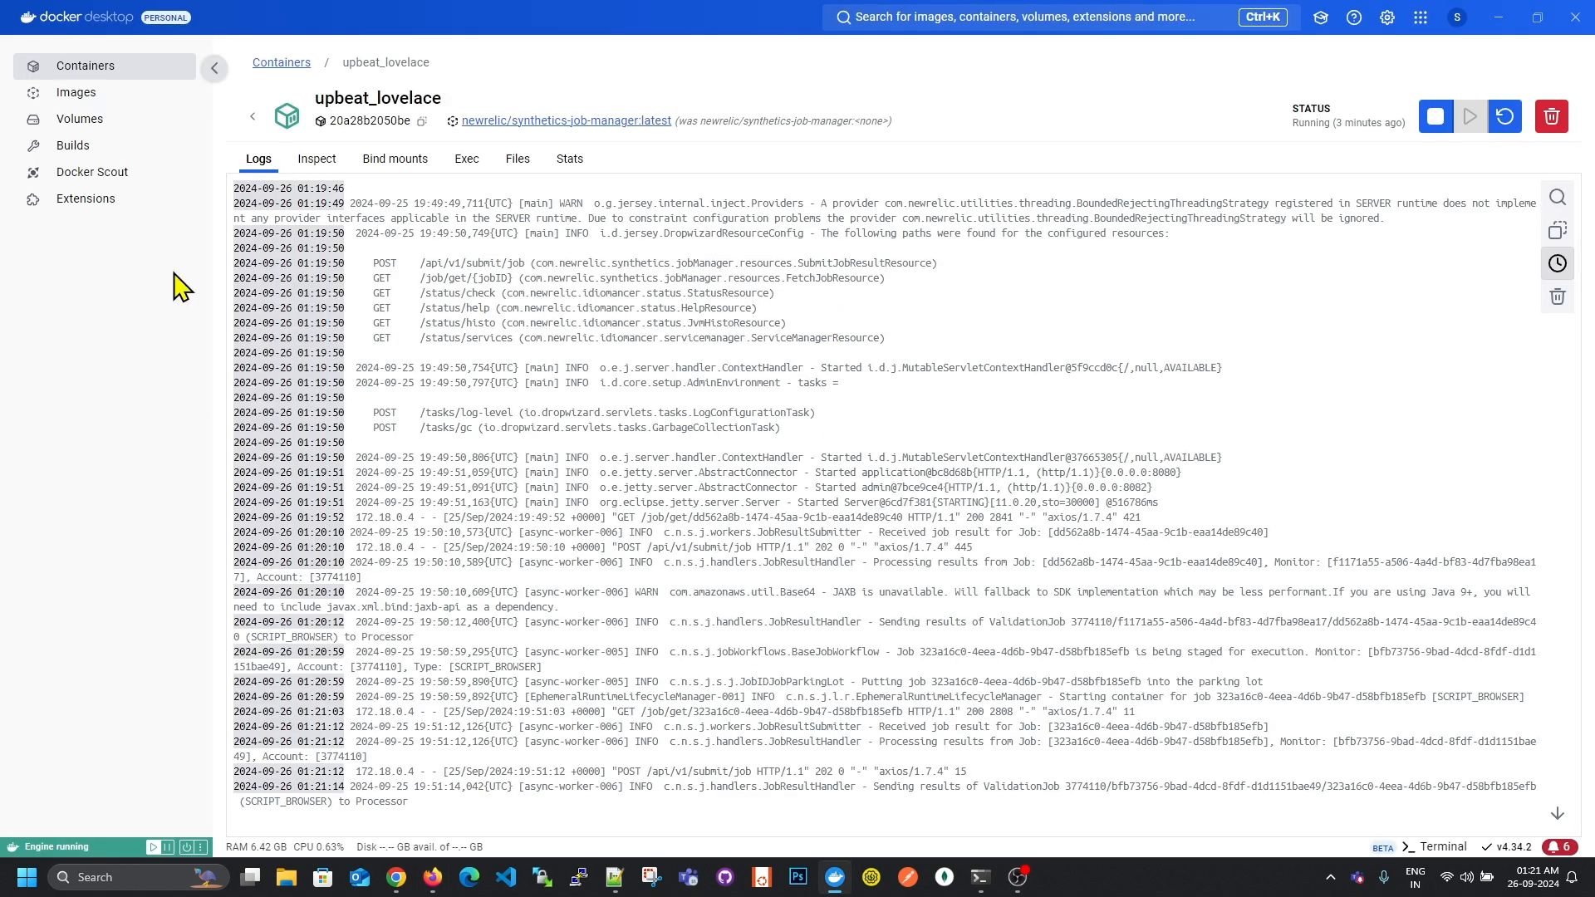
{"action": "left_click", "coordinate": [98, 68]}
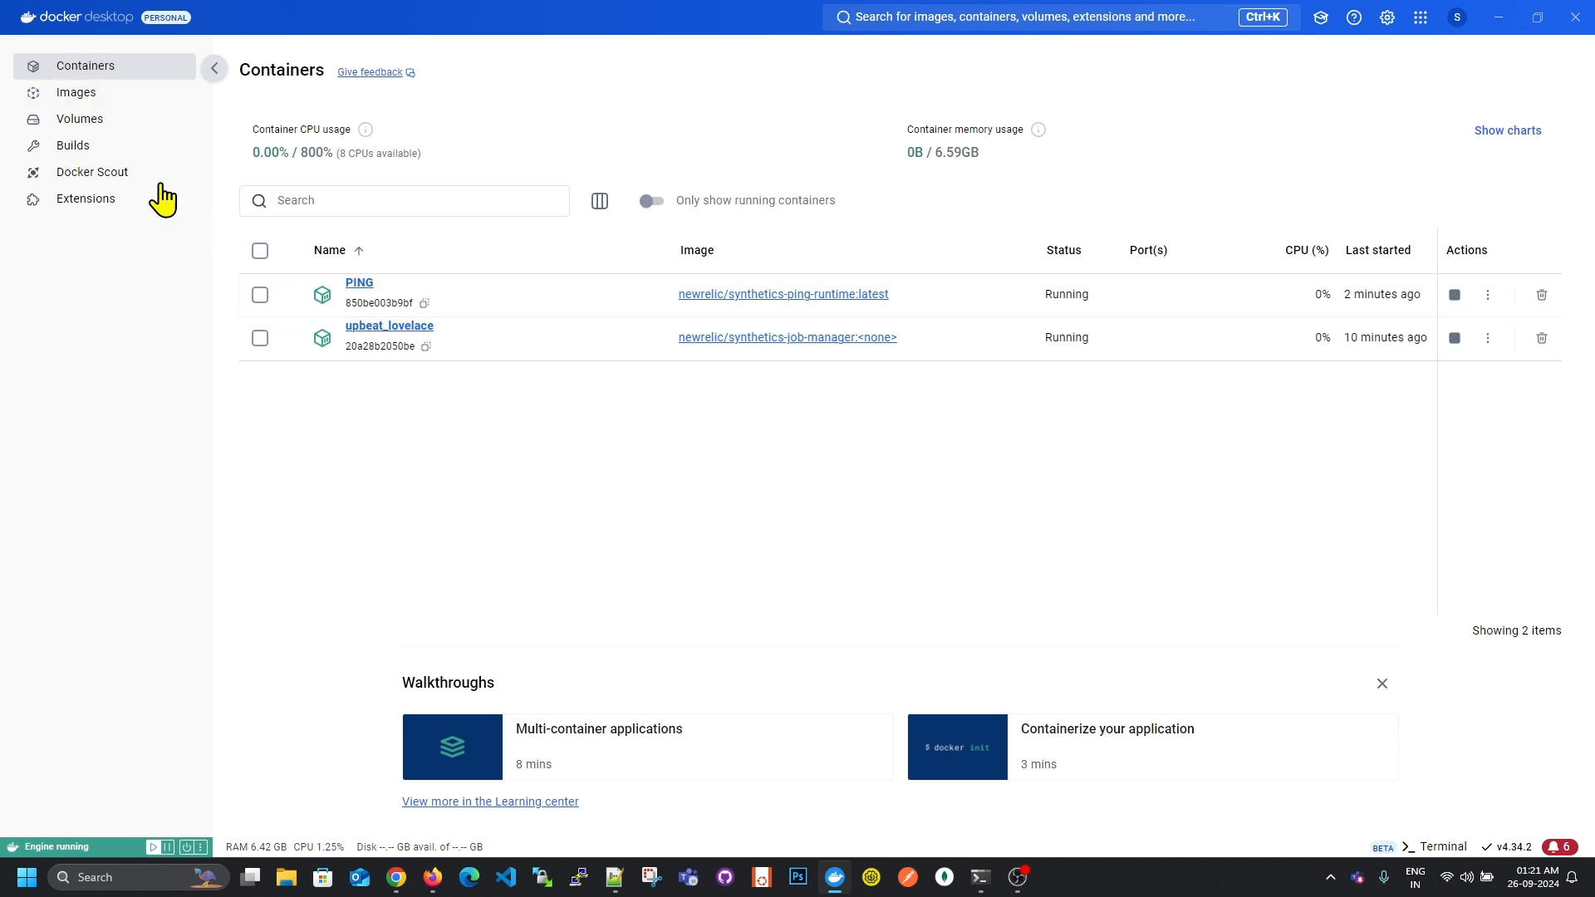
{"action": "left_click", "coordinate": [72, 94]}
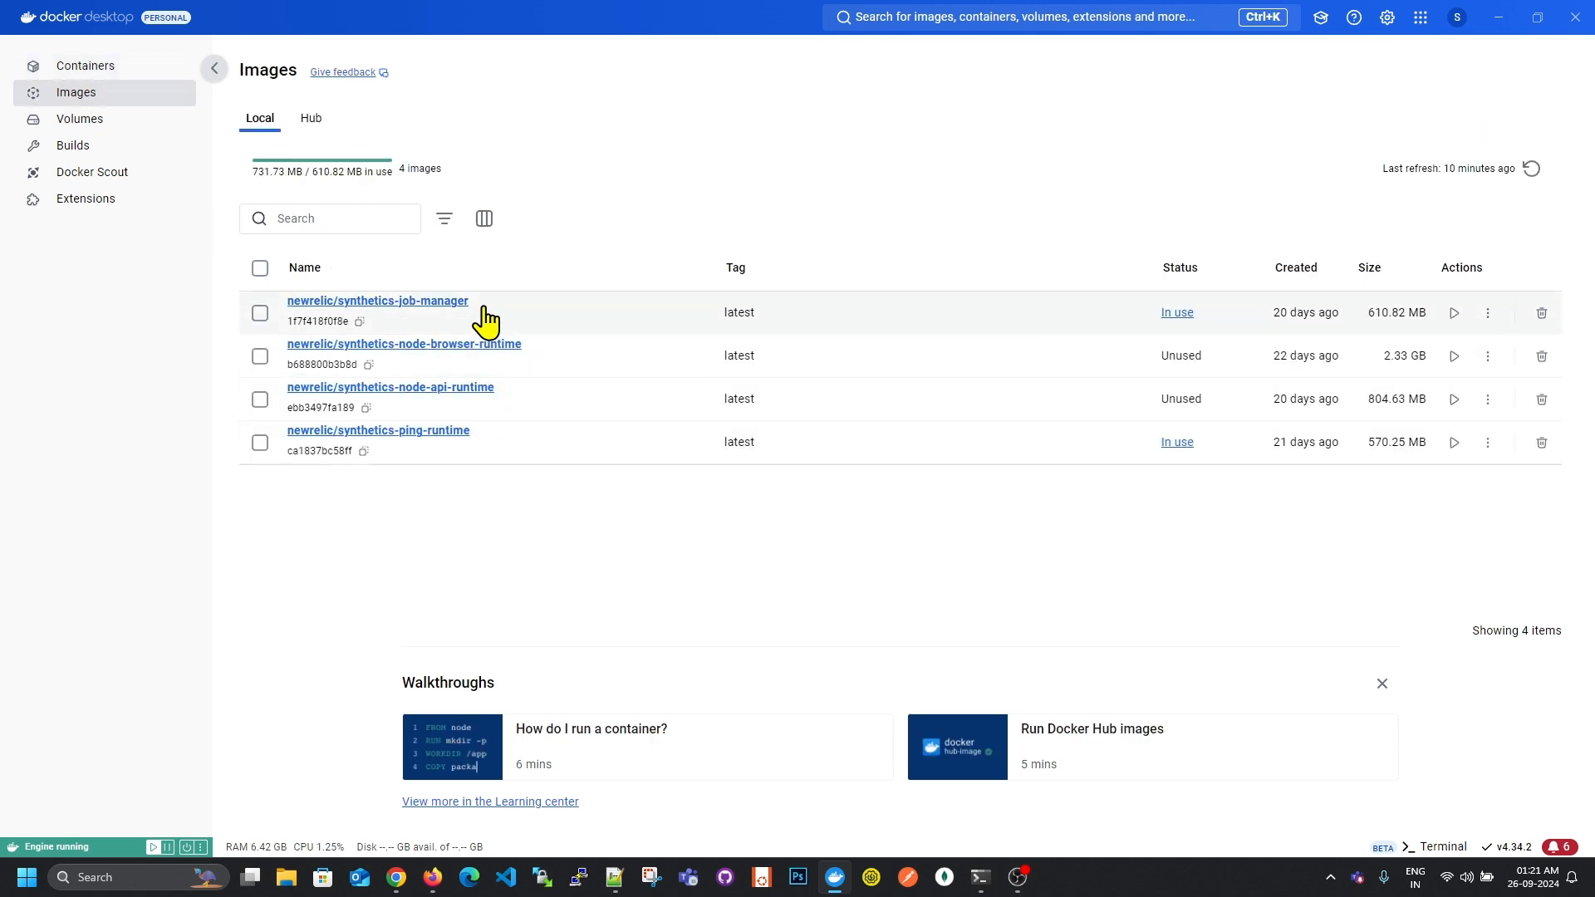